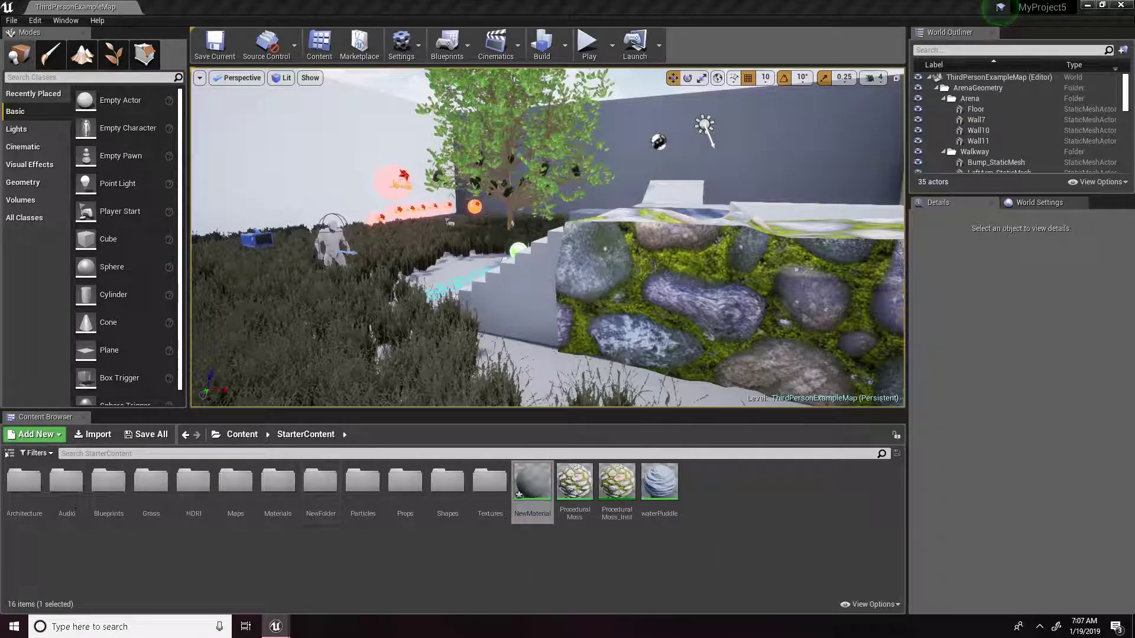
- Open NewMaterial for editing and add a texture sample of T_CobbleStone_Pebble_D to its graph
{"action": "double_click", "coordinate": [531, 482]}
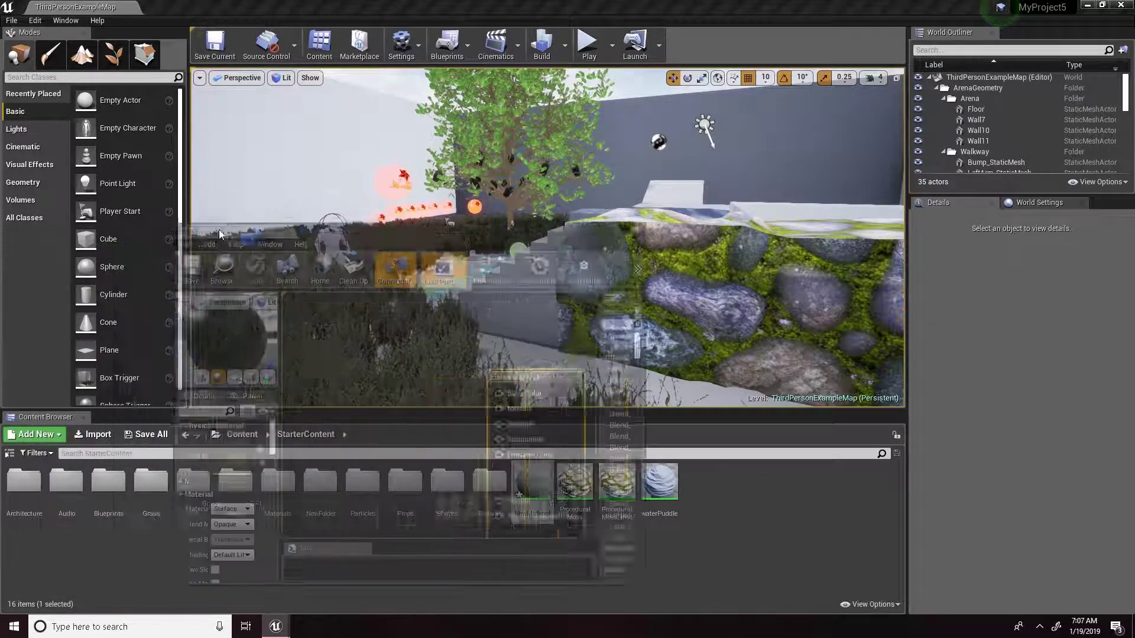
{"action": "right_click_drag", "start_coordinate": [529, 220], "coordinate": [594, 285]}
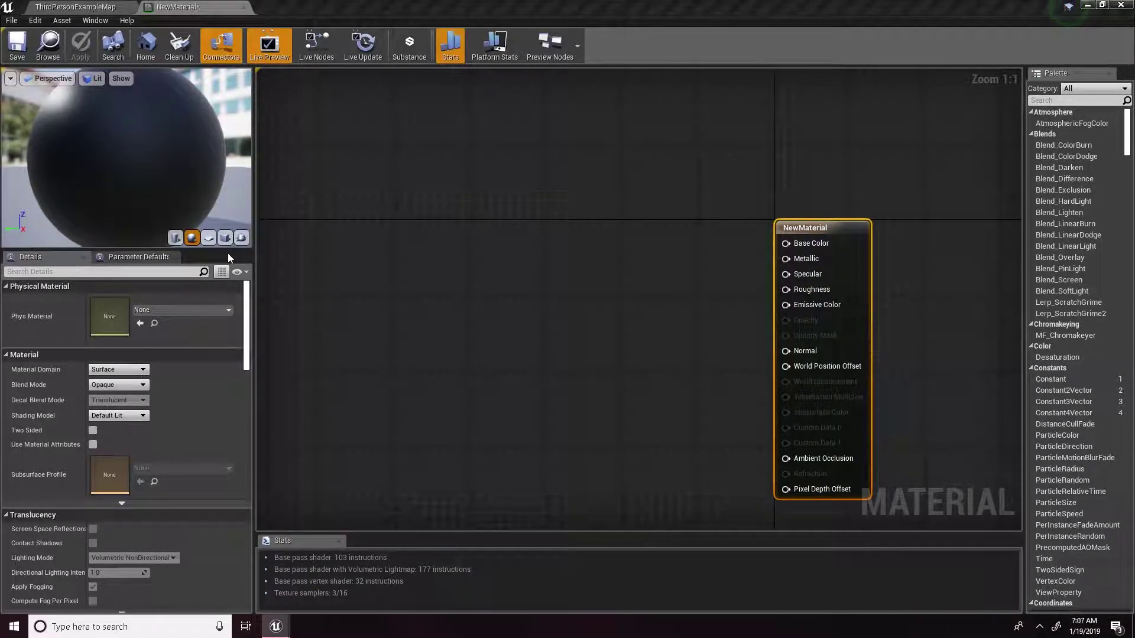
{"action": "right_click", "coordinate": [376, 229]}
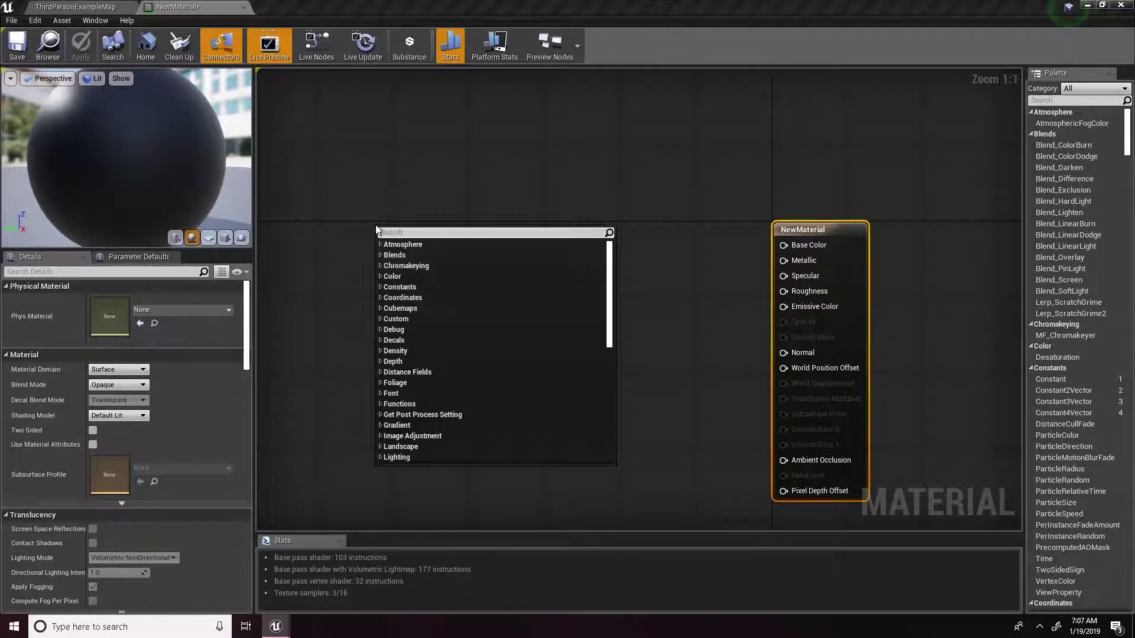
{"action": "left_click", "coordinate": [349, 243]}
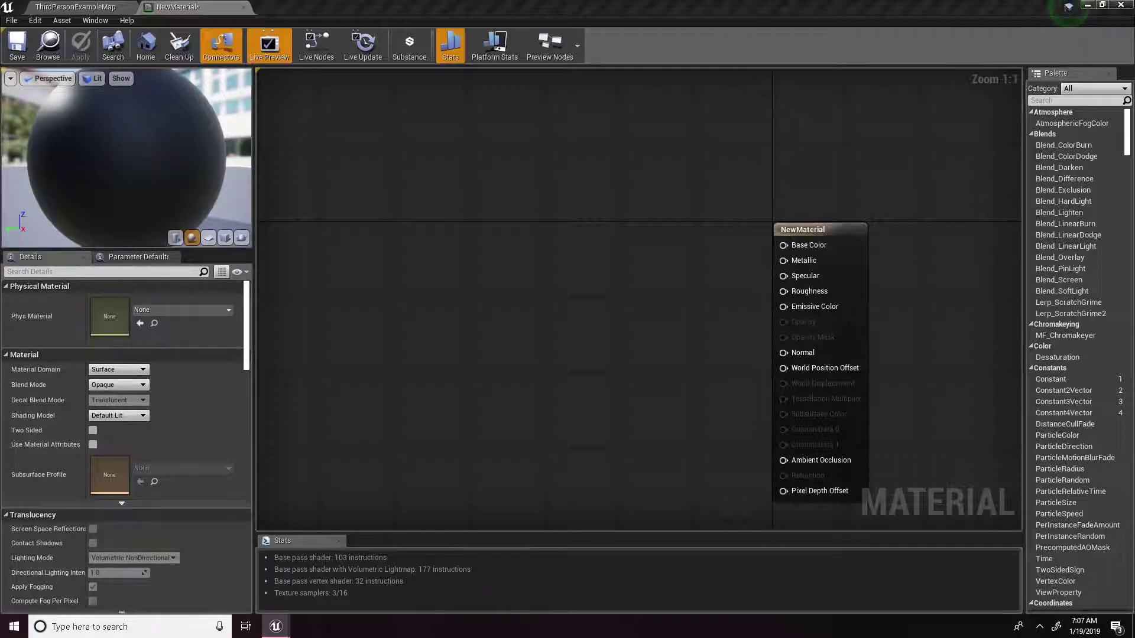
{"action": "key", "text": "t"}
{"action": "left_click", "coordinate": [456, 195]}
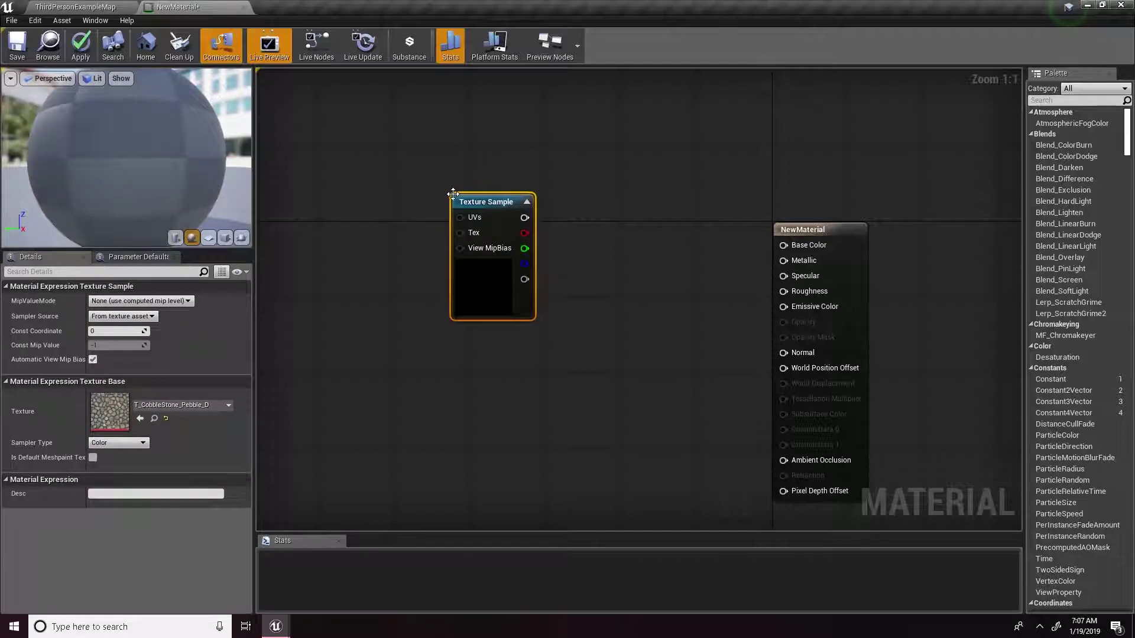
{"action": "right_click_drag", "start_coordinate": [358, 238], "coordinate": [453, 144]}
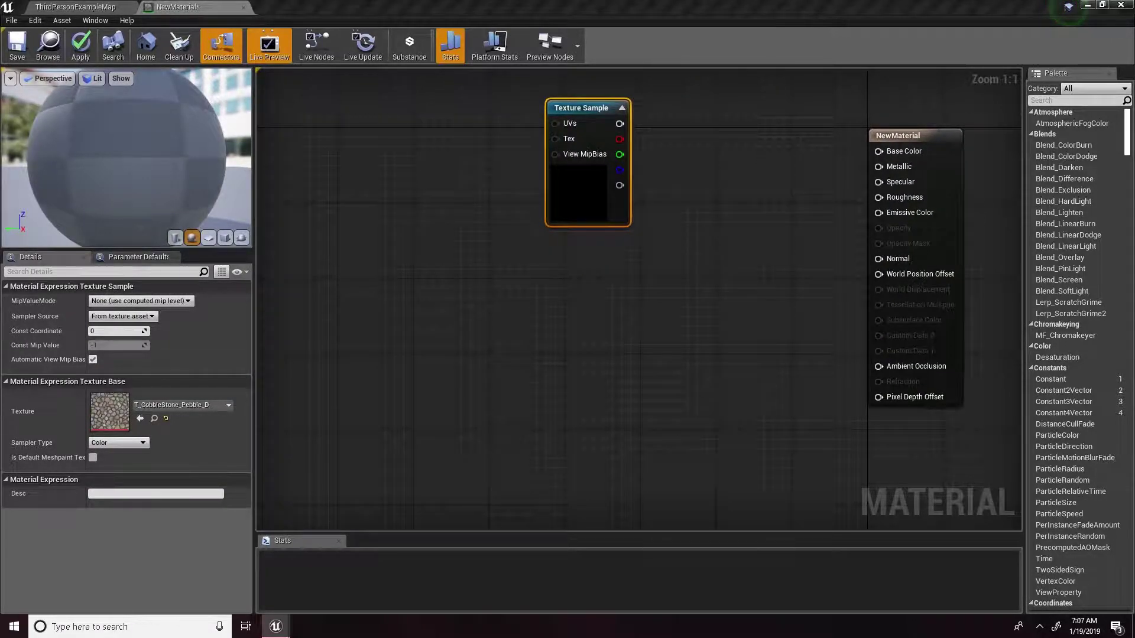
- Add texture samples for T_ground_Moss_D, T_CobbleStone_Pebble_M, two normal maps and a second T_CobbleStone_Pebble_D
{"action": "left_click", "coordinate": [388, 322]}
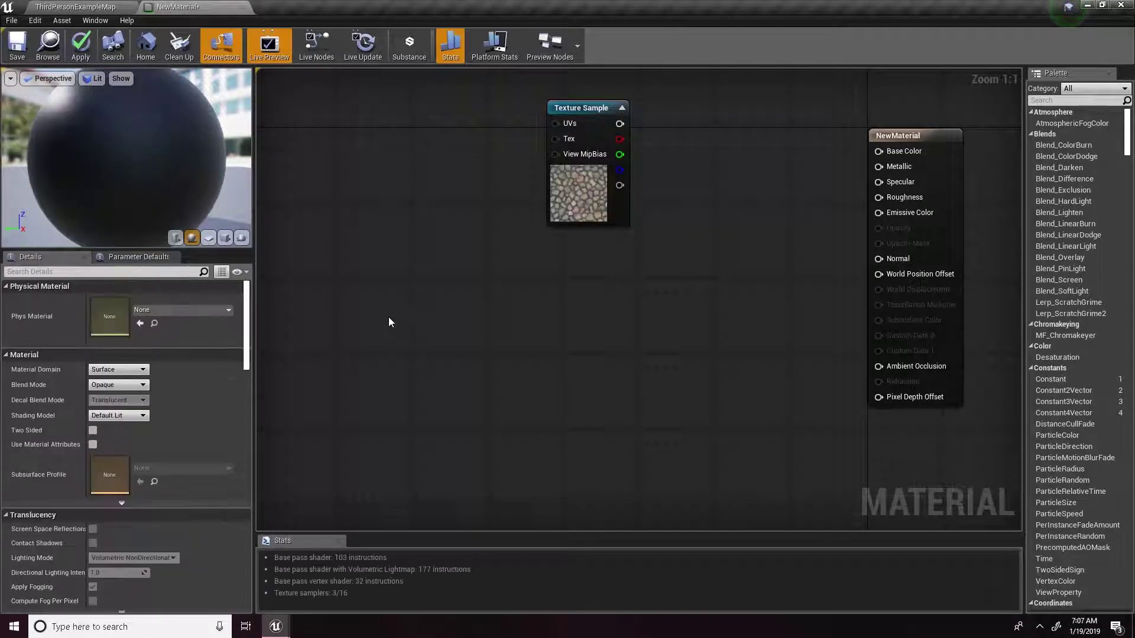
{"action": "left_click", "coordinate": [388, 322]}
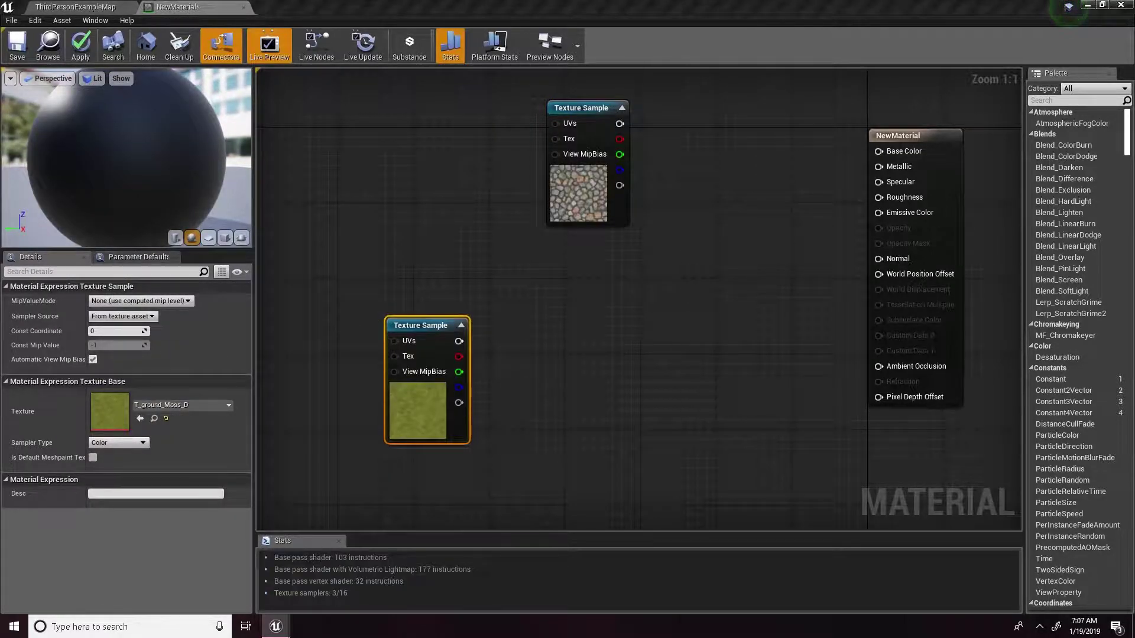
{"action": "left_click", "coordinate": [739, 329]}
{"action": "key", "text": "ctrl+v"}
{"action": "mouse_move", "coordinate": [655, 337]}
{"action": "right_mouse_down"}
{"action": "mouse_move", "coordinate": [646, 373]}
{"action": "mouse_move", "coordinate": [494, 213]}
{"action": "mouse_move", "coordinate": [600, 246]}
{"action": "mouse_move", "coordinate": [662, 351]}
{"action": "right_mouse_up"}
{"action": "left_click", "coordinate": [420, 367]}
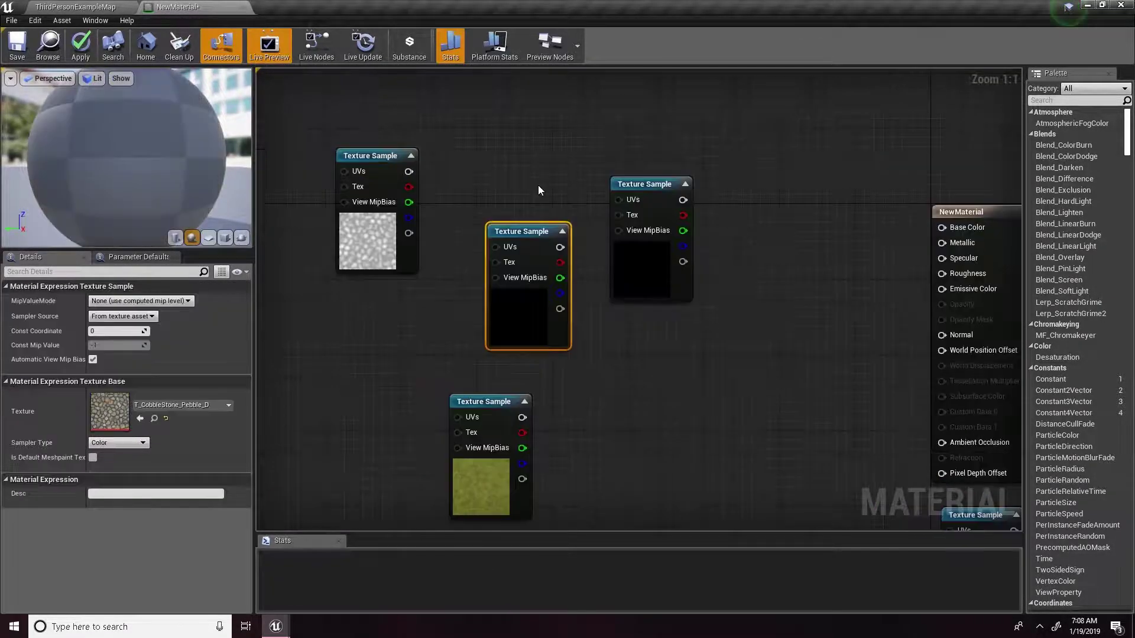
{"action": "left_click", "coordinate": [425, 231]}
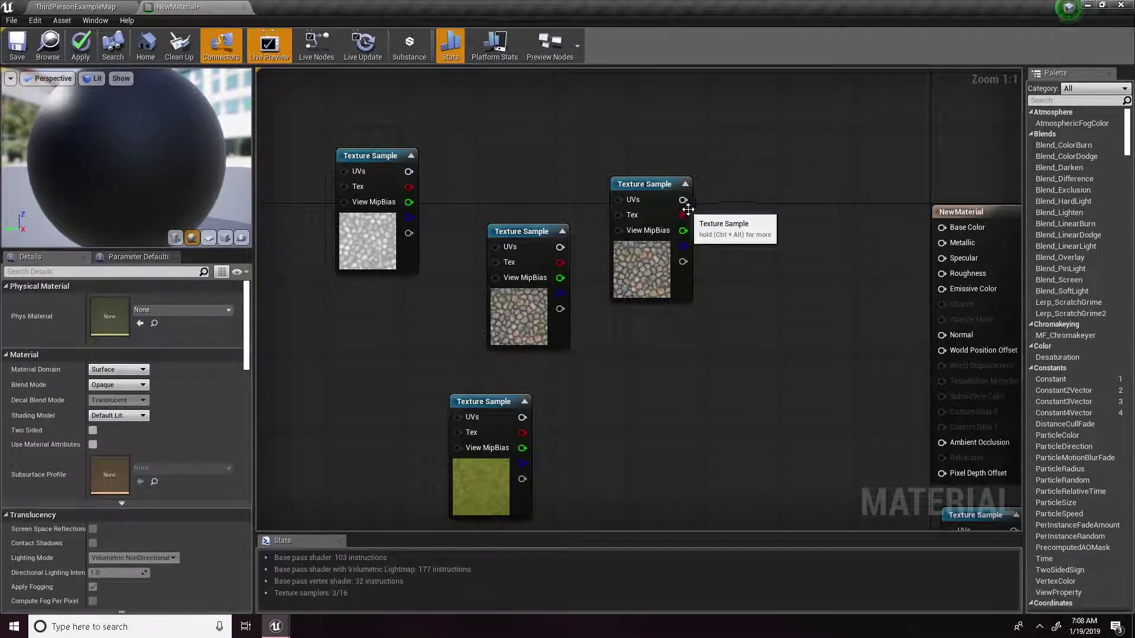
- Clear the area before the NewMaterial node by moving the moss sample below it and the cobblestone colour and mask samples beyond it
{"action": "right_click_drag", "start_coordinate": [864, 233], "coordinate": [648, 162]}
{"action": "scroll", "coordinate": [703, 214], "scroll_direction": "down", "scroll_amount": 3}
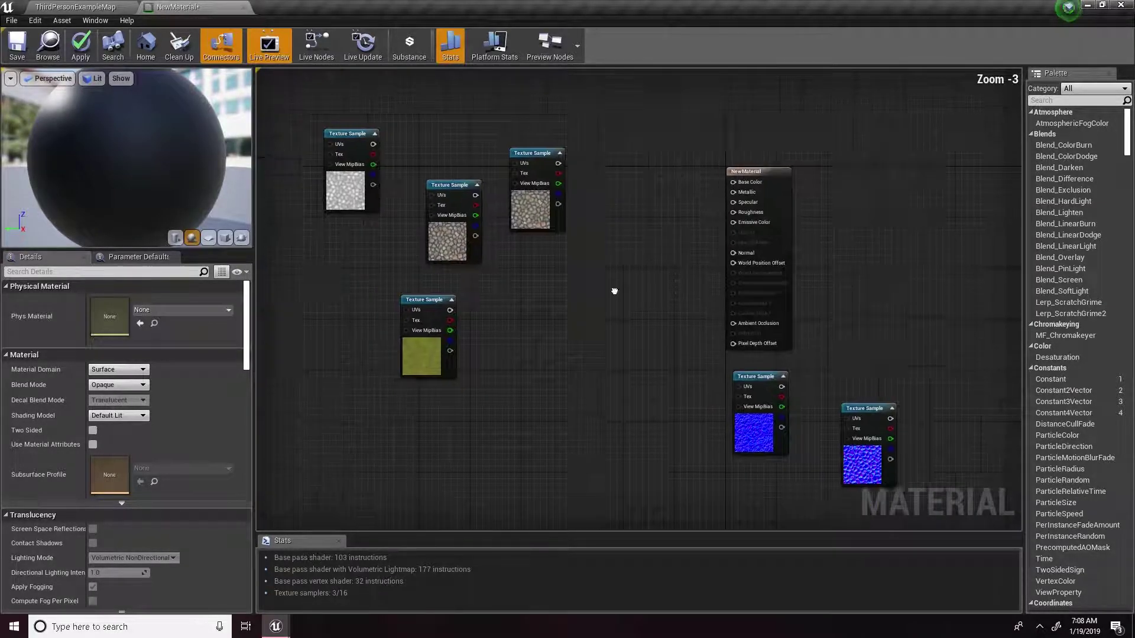
{"action": "right_click_drag", "start_coordinate": [484, 186], "coordinate": [582, 204]}
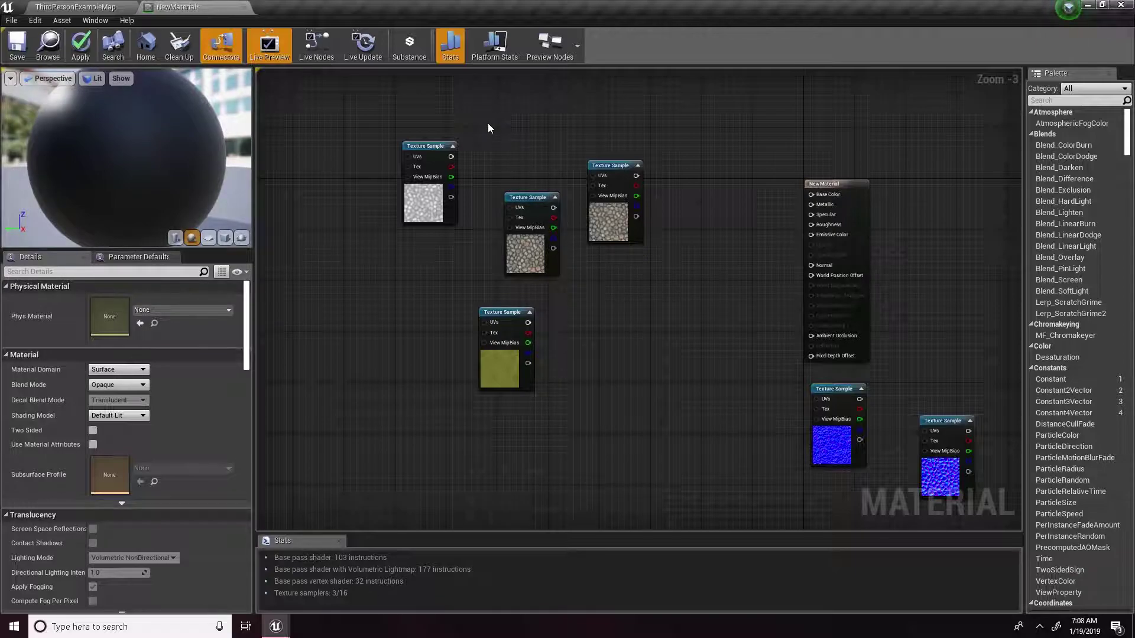
{"action": "right_click_drag", "start_coordinate": [683, 322], "coordinate": [527, 248]}
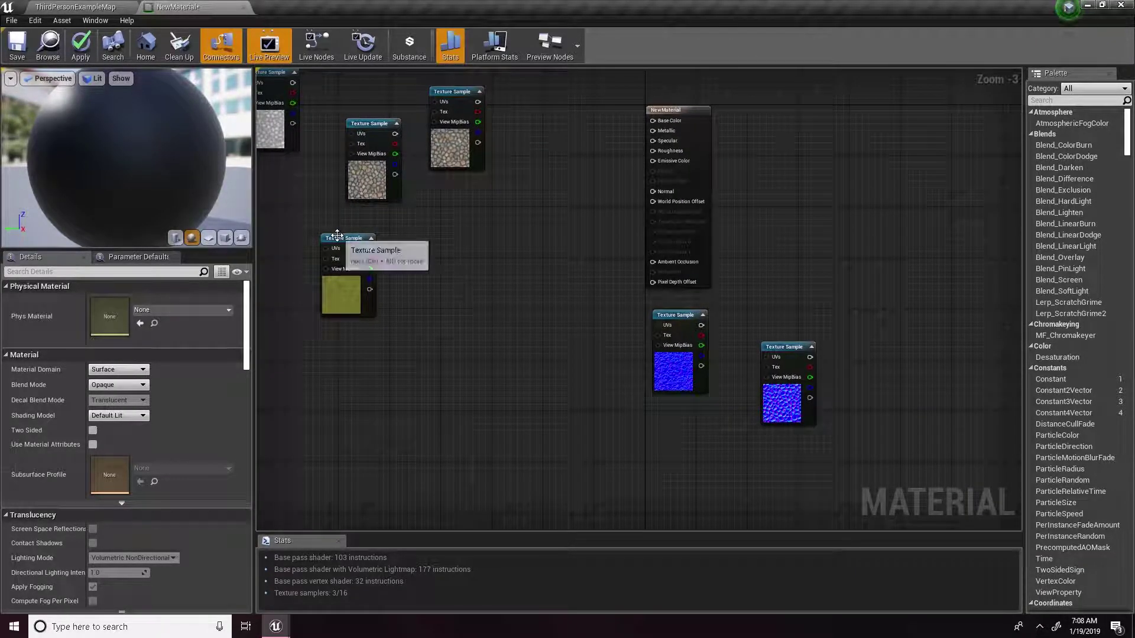
{"action": "left_click_drag", "start_coordinate": [337, 236], "coordinate": [624, 357]}
{"action": "right_click_drag", "start_coordinate": [454, 157], "coordinate": [452, 250]}
{"action": "left_click_drag", "start_coordinate": [392, 175], "coordinate": [489, 278]}
{"action": "left_click_drag", "start_coordinate": [444, 180], "coordinate": [879, 200]}
{"action": "left_click", "coordinate": [768, 196]}
{"action": "right_click_drag", "start_coordinate": [768, 196], "coordinate": [855, 143]}
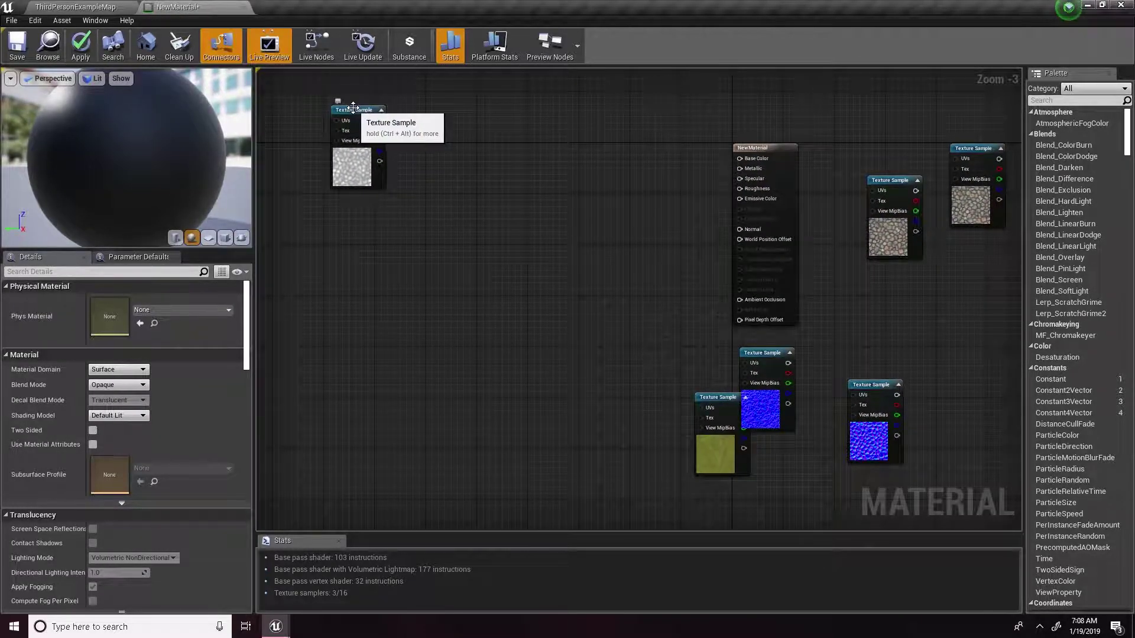
{"action": "left_click_drag", "start_coordinate": [353, 108], "coordinate": [964, 293]}
{"action": "right_click_drag", "start_coordinate": [964, 294], "coordinate": [572, 237]}
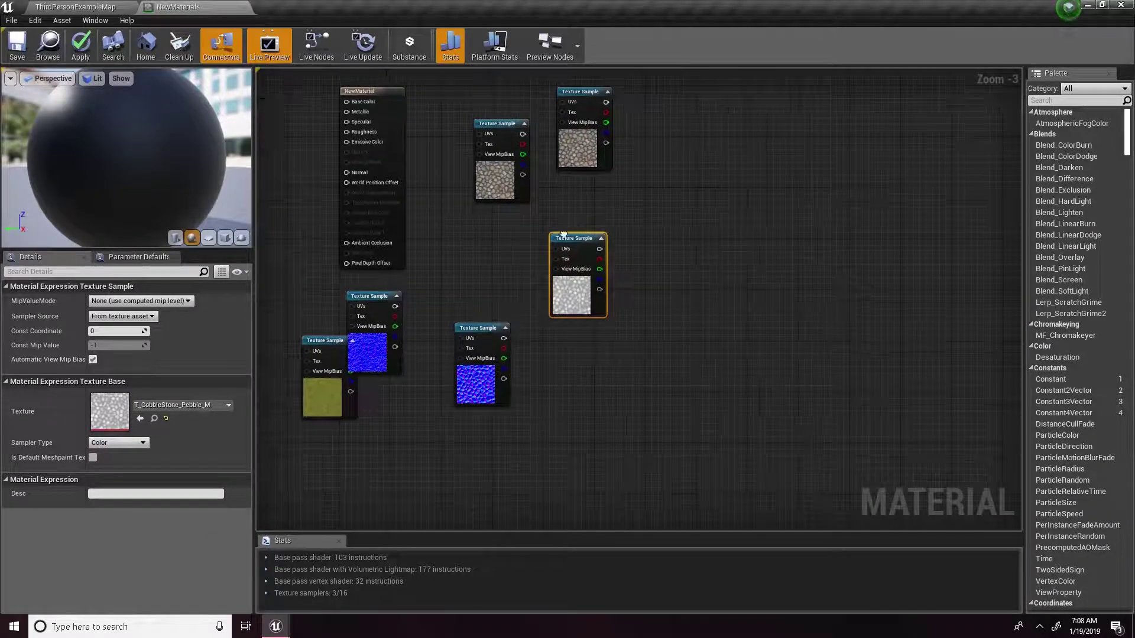
- Line up the moss sample and the two normal map samples in a row below the NewMaterial node
{"action": "left_click", "coordinate": [649, 274]}
{"action": "right_click_drag", "start_coordinate": [649, 274], "coordinate": [836, 272]}
{"action": "left_click", "coordinate": [770, 243]}
{"action": "right_click_drag", "start_coordinate": [670, 240], "coordinate": [678, 289]}
{"action": "left_click", "coordinate": [678, 290]}
{"action": "left_click", "coordinate": [571, 338]}
{"action": "left_click_drag", "start_coordinate": [571, 339], "coordinate": [603, 364]}
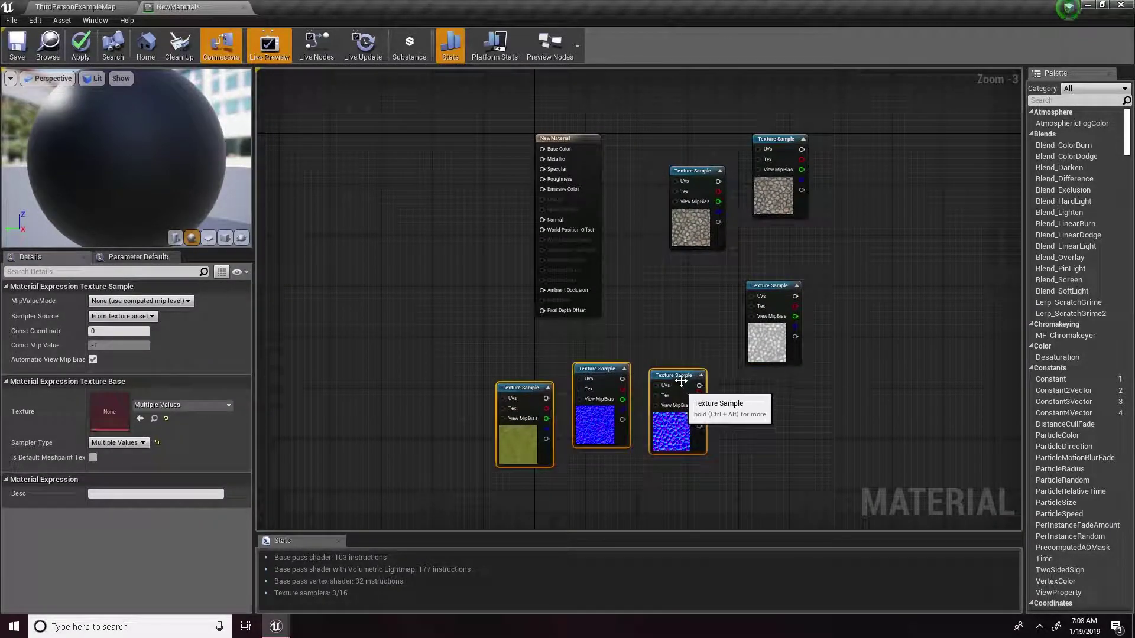
{"action": "left_click", "coordinate": [690, 334]}
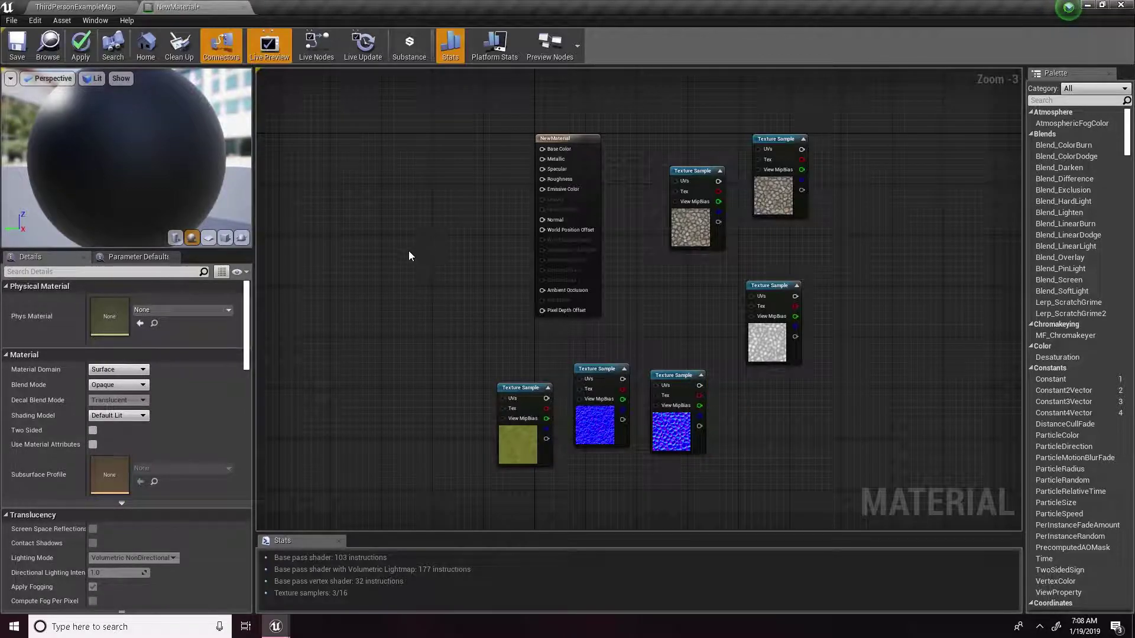
- Move one T_CobbleStone_Pebble_D sample back to the empty area on the input side of the NewMaterial node
{"action": "right_click_drag", "start_coordinate": [396, 236], "coordinate": [591, 333]}
{"action": "left_click_drag", "start_coordinate": [949, 262], "coordinate": [379, 188]}
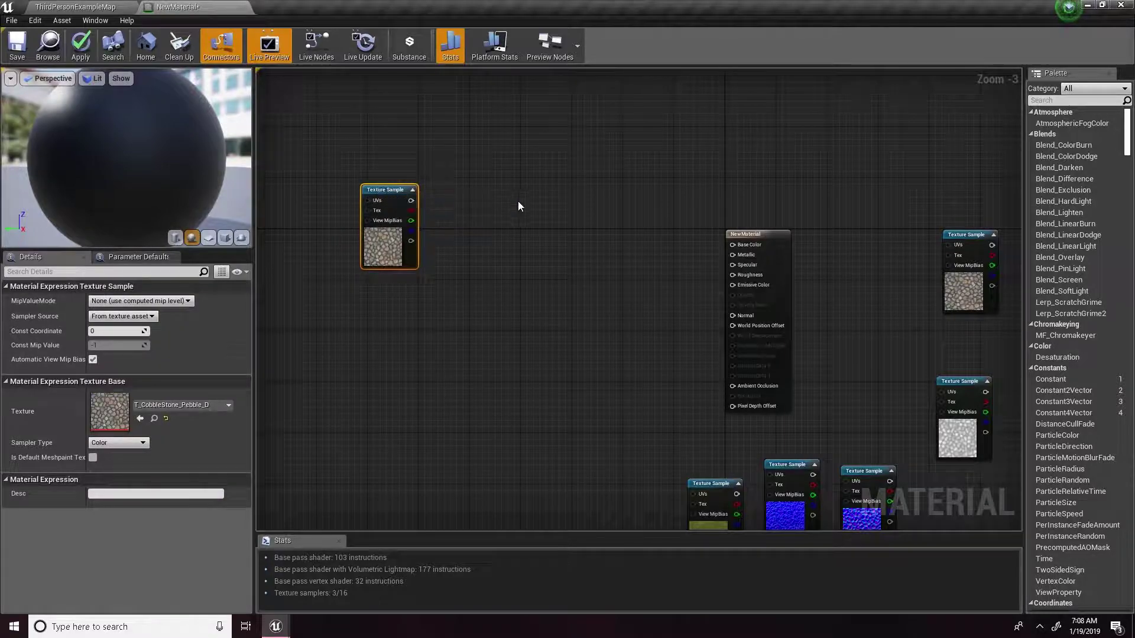
{"action": "scroll", "coordinate": [541, 264], "scroll_direction": "up", "scroll_amount": 2}
{"action": "left_click", "coordinate": [472, 270]}
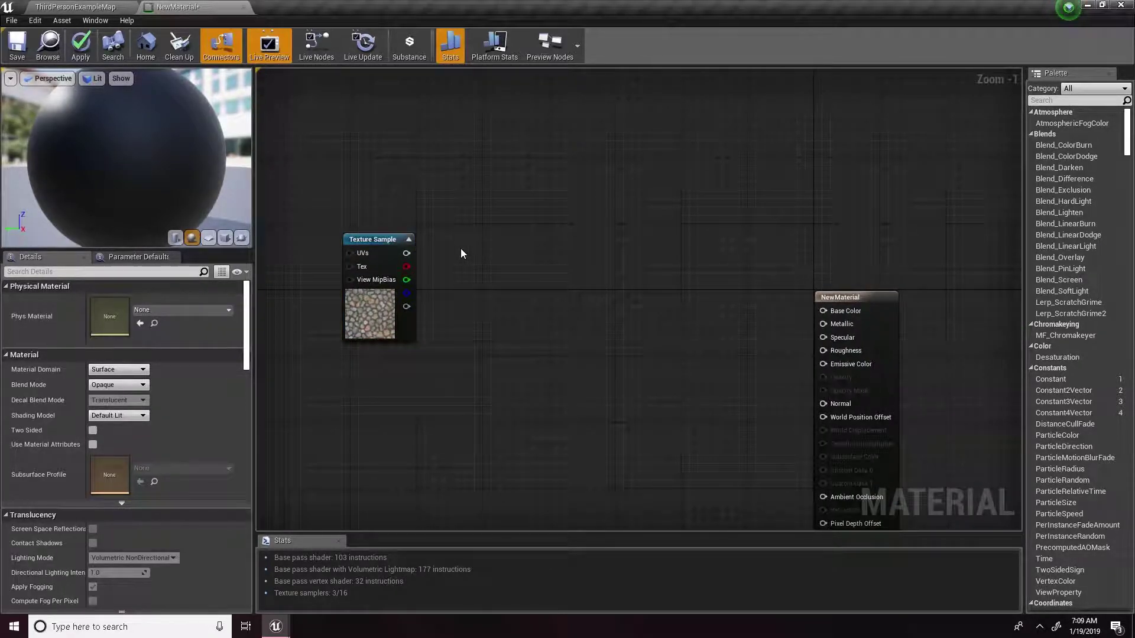
- Add a Divide node beside the cobblestone sample and connect the sample's alpha output to input A
{"action": "right_click", "coordinate": [459, 251]}
{"action": "type", "text": "d"}
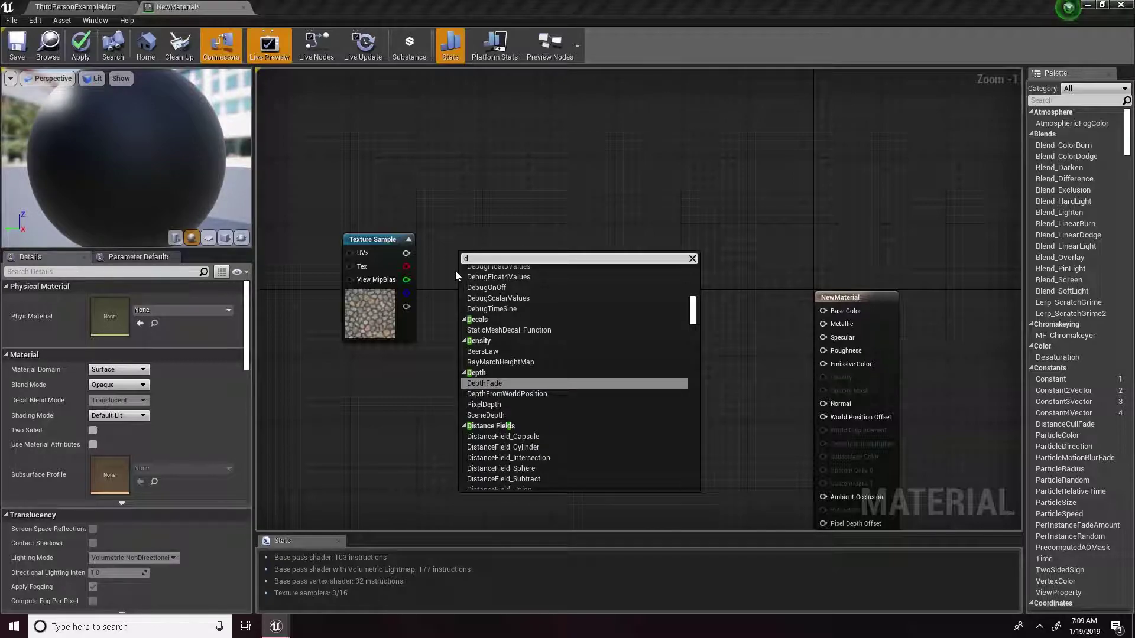
{"action": "type", "text": "ivide"}
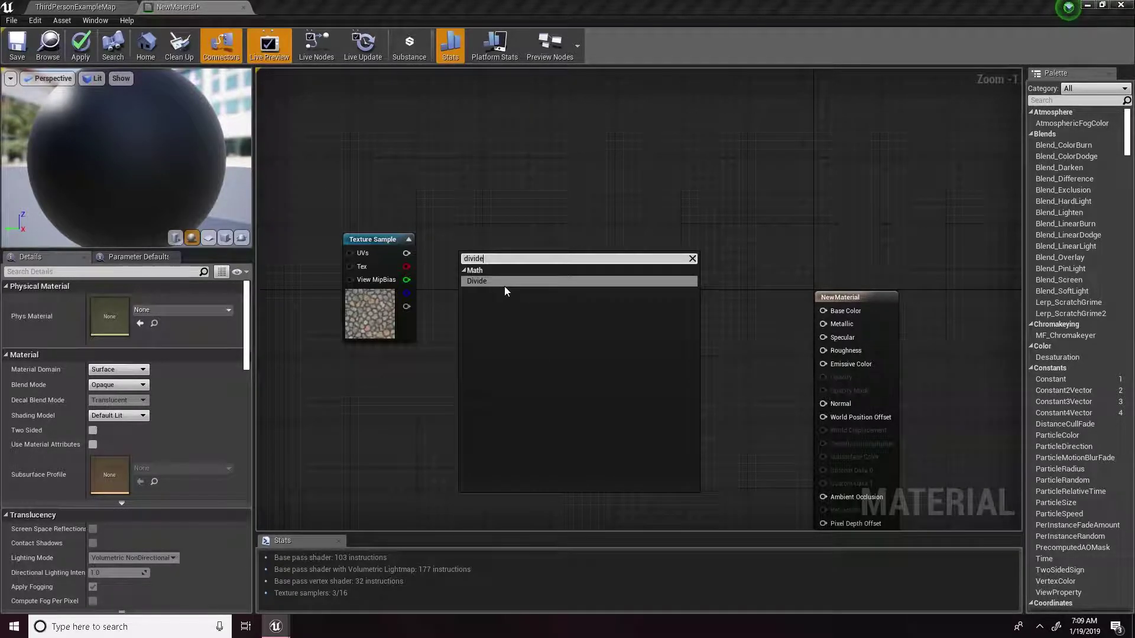
{"action": "left_click", "coordinate": [506, 280]}
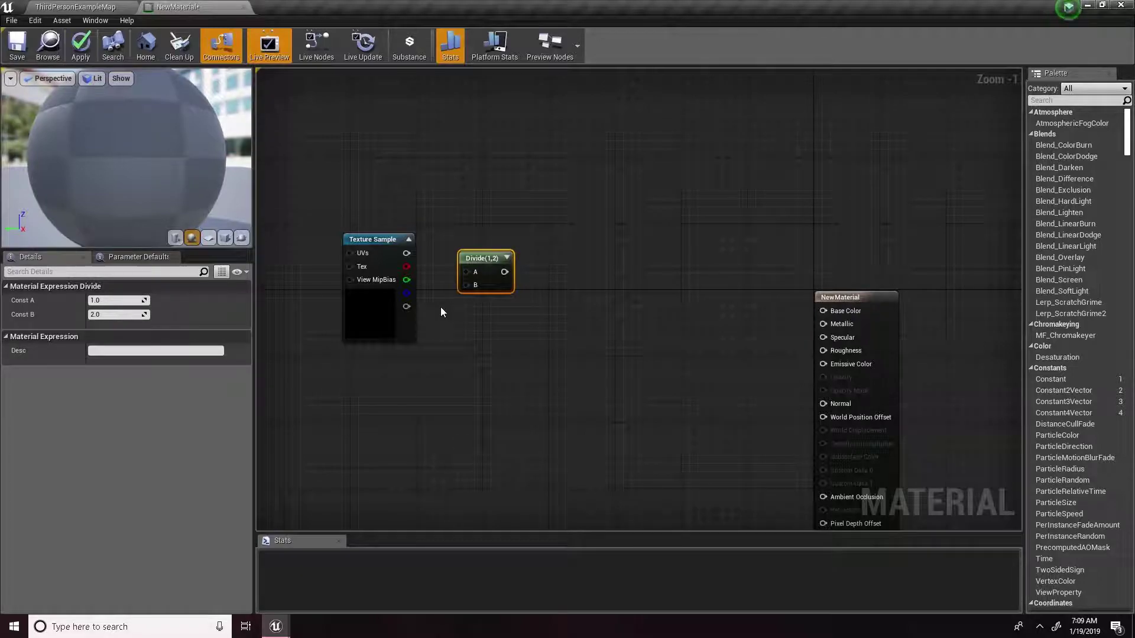
{"action": "left_click_drag", "start_coordinate": [407, 306], "coordinate": [467, 272]}
{"action": "left_click_drag", "start_coordinate": [378, 240], "coordinate": [379, 206]}
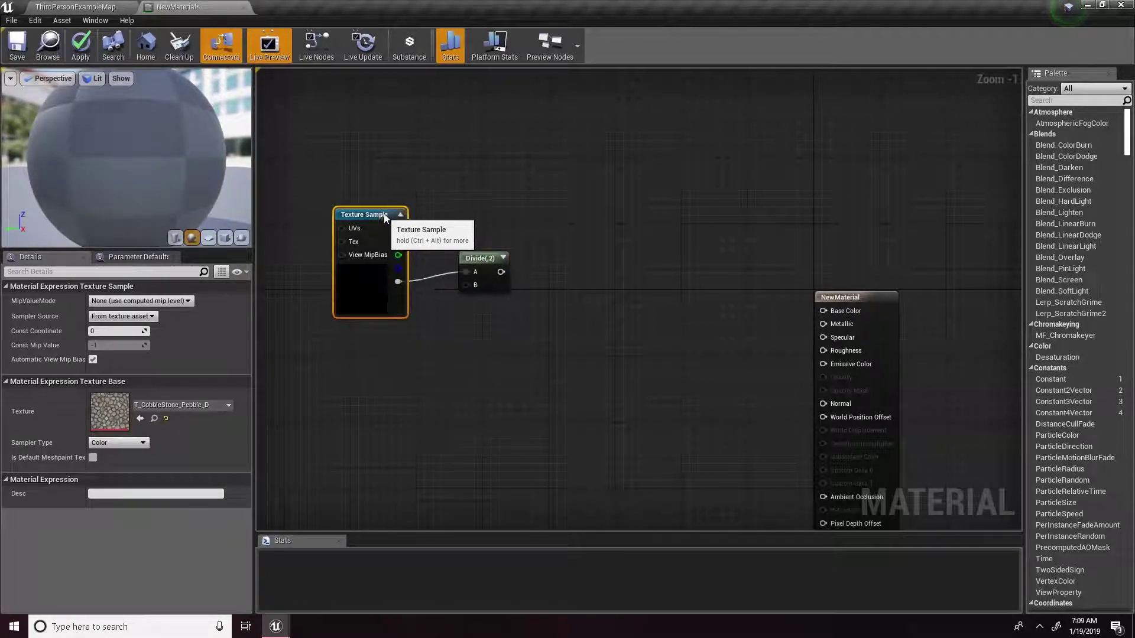
- Preview the Divide node on the sphere and rotate the preview to inspect the stone pattern
{"action": "right_click", "coordinate": [477, 260]}
{"action": "left_click", "coordinate": [492, 268]}
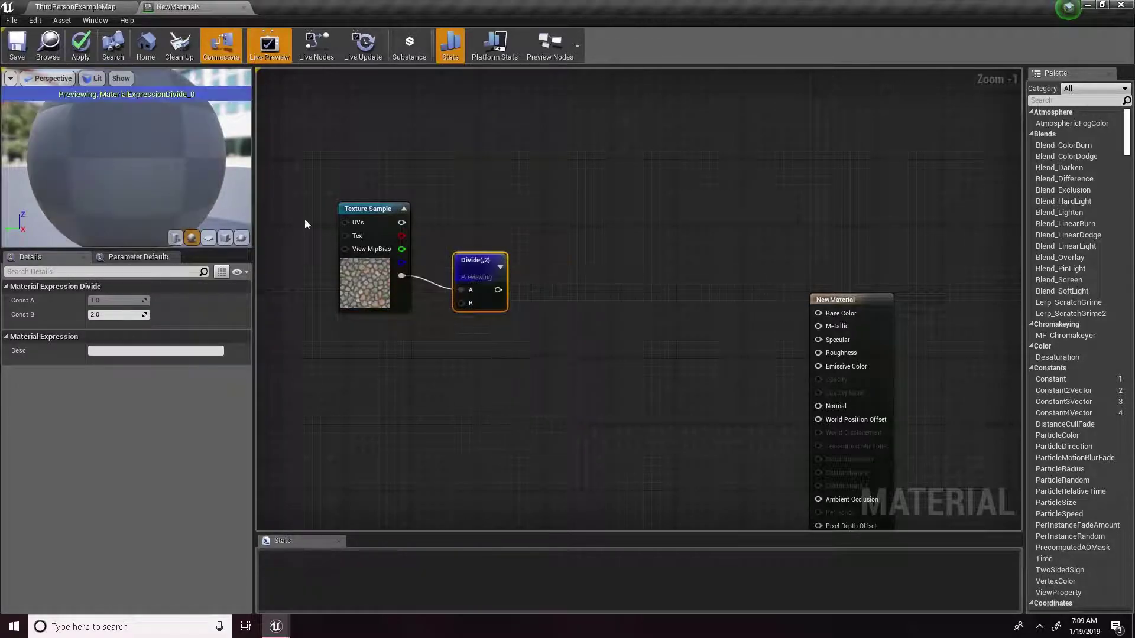
{"action": "mouse_move", "coordinate": [126, 171]}
{"action": "left_mouse_down"}
{"action": "mouse_move", "coordinate": [155, 165]}
{"action": "mouse_move", "coordinate": [136, 155]}
{"action": "left_mouse_up"}
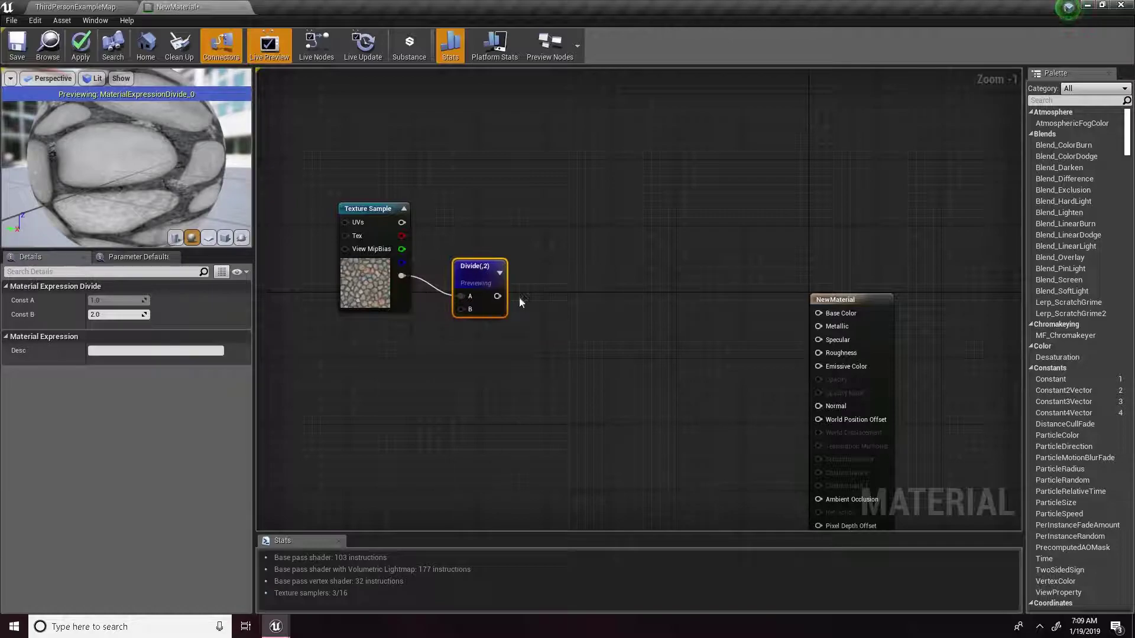
{"action": "left_click_drag", "start_coordinate": [482, 260], "coordinate": [485, 267]}
- Connect a new constant with value 1 to the Divide node's input B, and stop previewing the node
{"action": "left_click", "coordinate": [415, 349]}
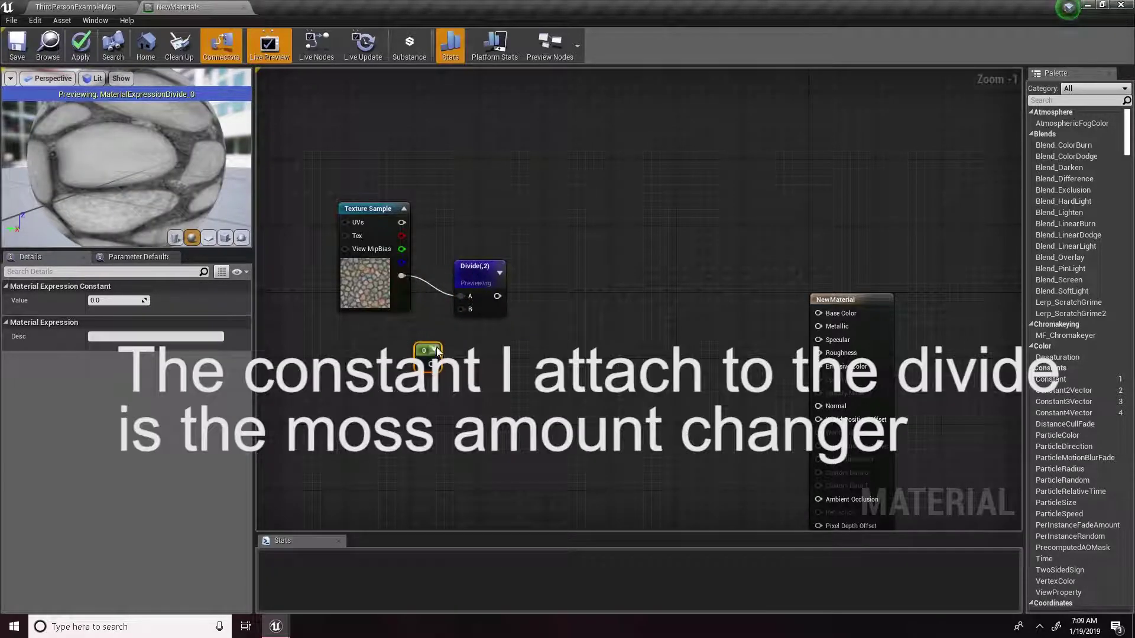
{"action": "mouse_move", "coordinate": [181, 194]}
{"action": "left_mouse_down"}
{"action": "mouse_move", "coordinate": [160, 201]}
{"action": "mouse_move", "coordinate": [171, 204]}
{"action": "left_mouse_up"}
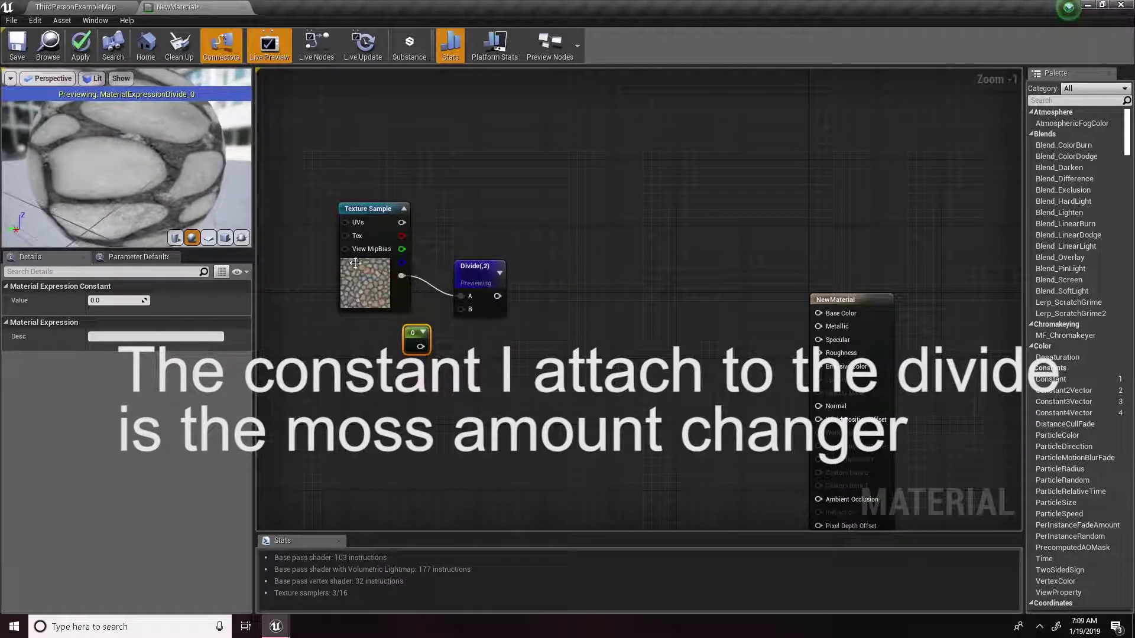
{"action": "left_click_drag", "start_coordinate": [418, 346], "coordinate": [461, 309]}
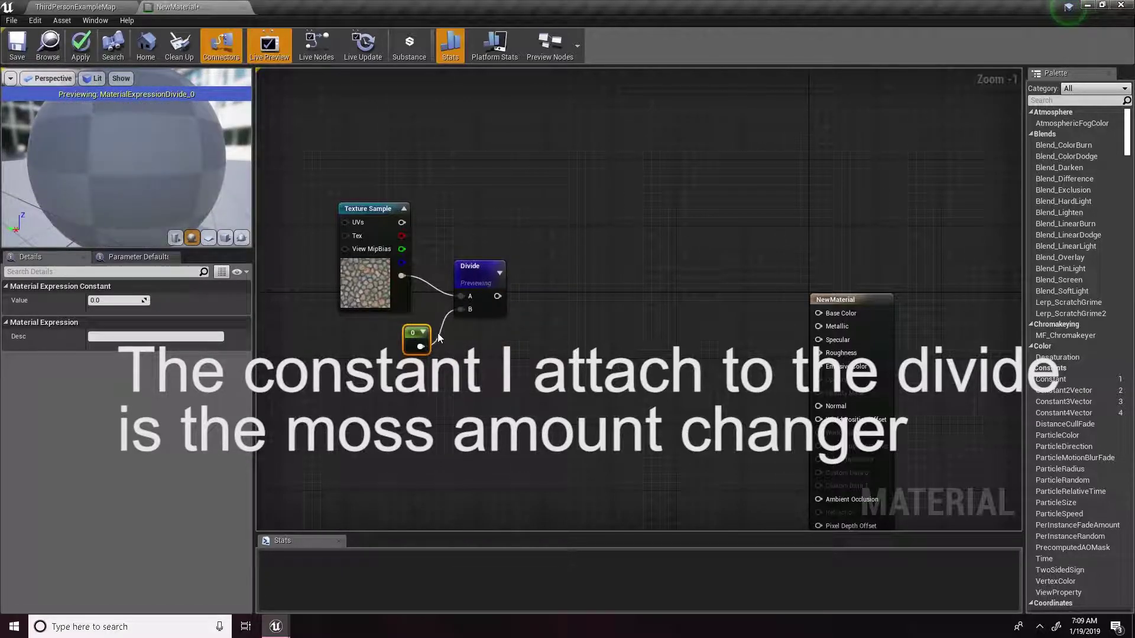
{"action": "left_click", "coordinate": [114, 301]}
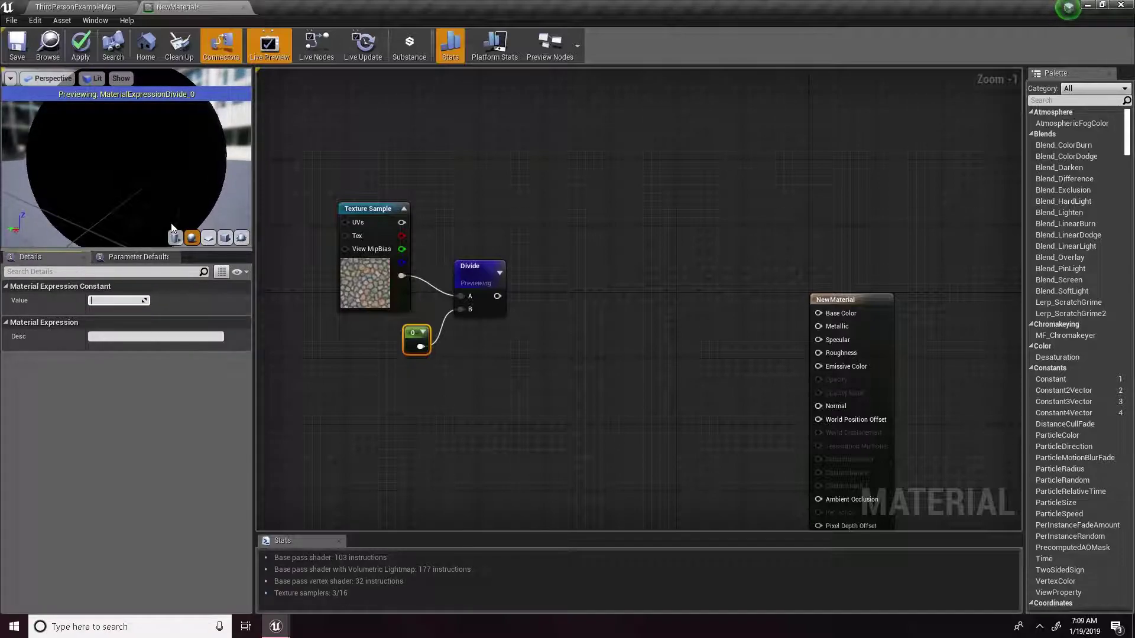
{"action": "type", "text": "1"}
{"action": "key", "text": "Return"}
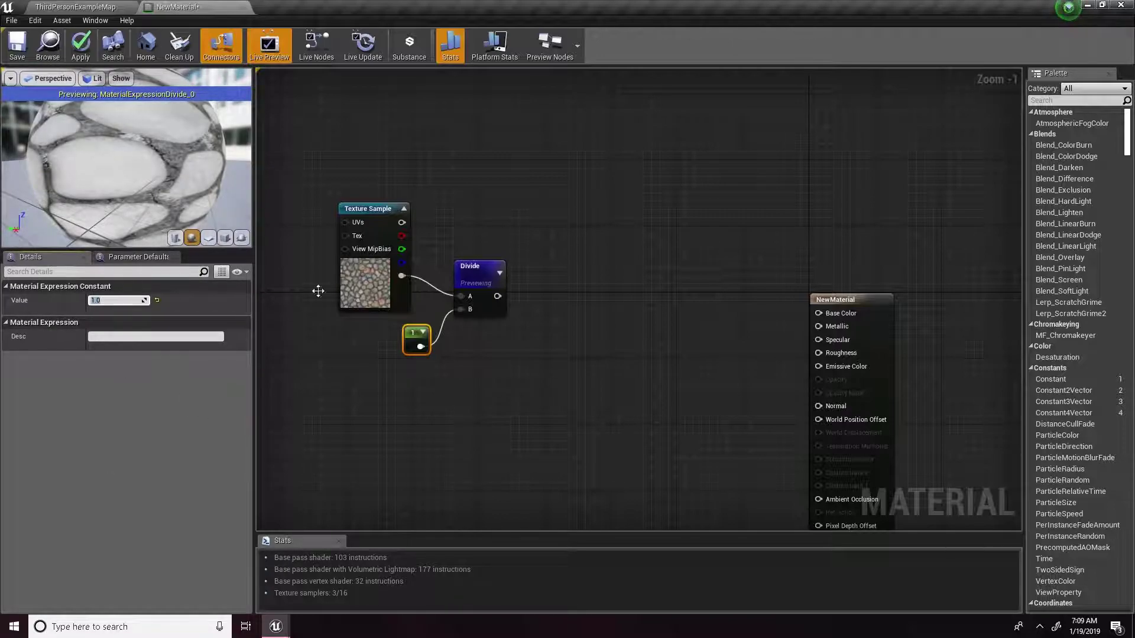
{"action": "right_click", "coordinate": [464, 279]}
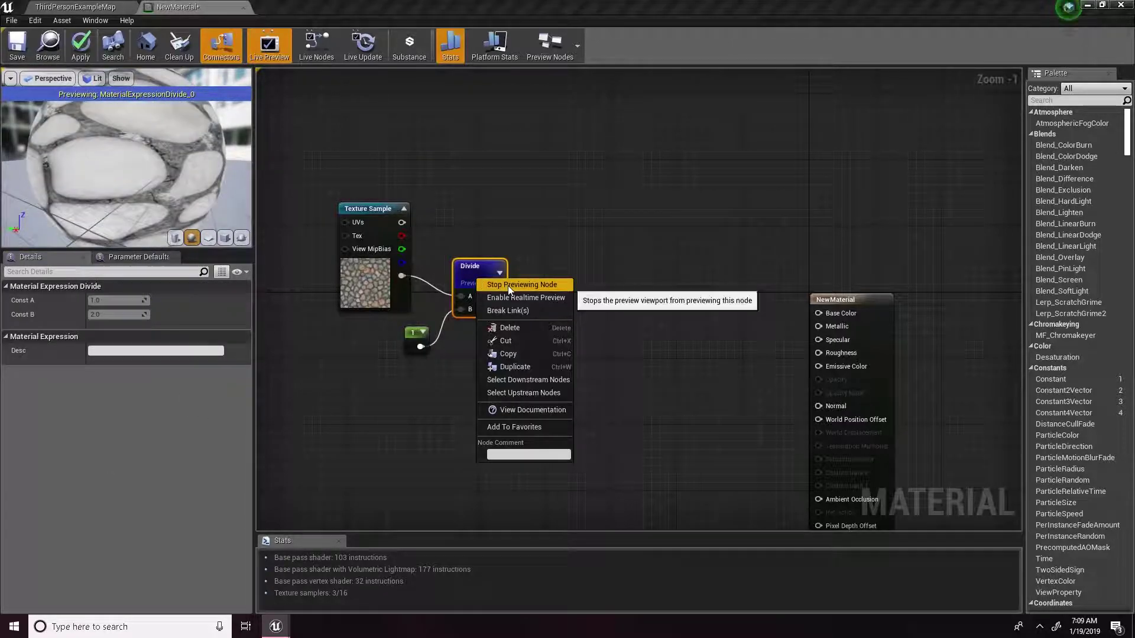
{"action": "left_click", "coordinate": [508, 285]}
- Add a second Divide node after the first and connect the first one's output to its input A
{"action": "right_click", "coordinate": [562, 288]}
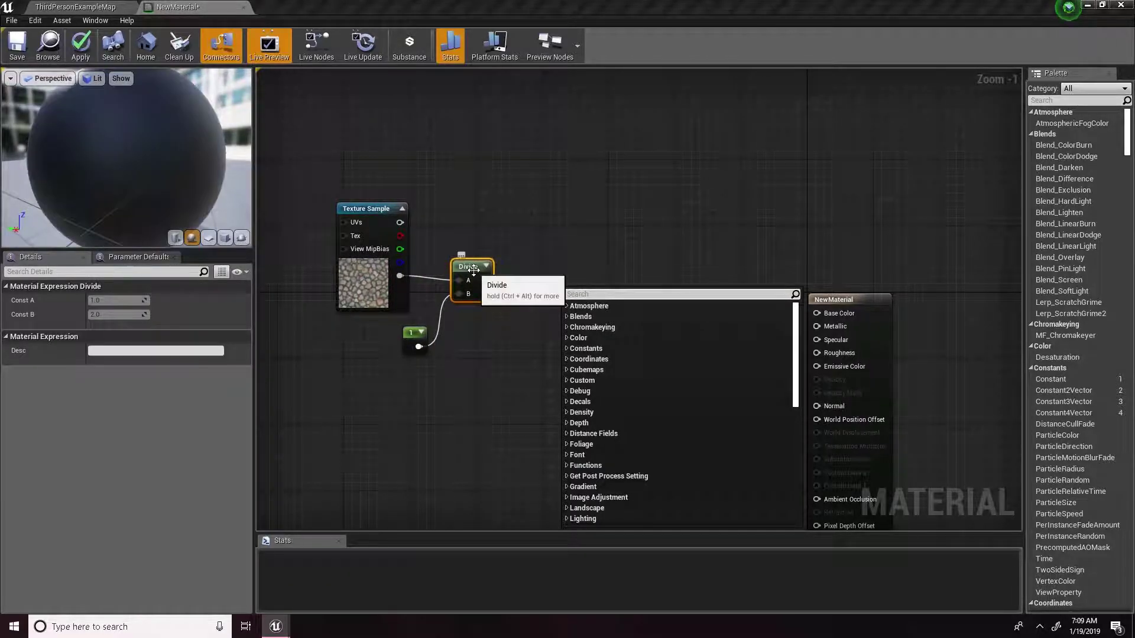
{"action": "type", "text": "divid"}
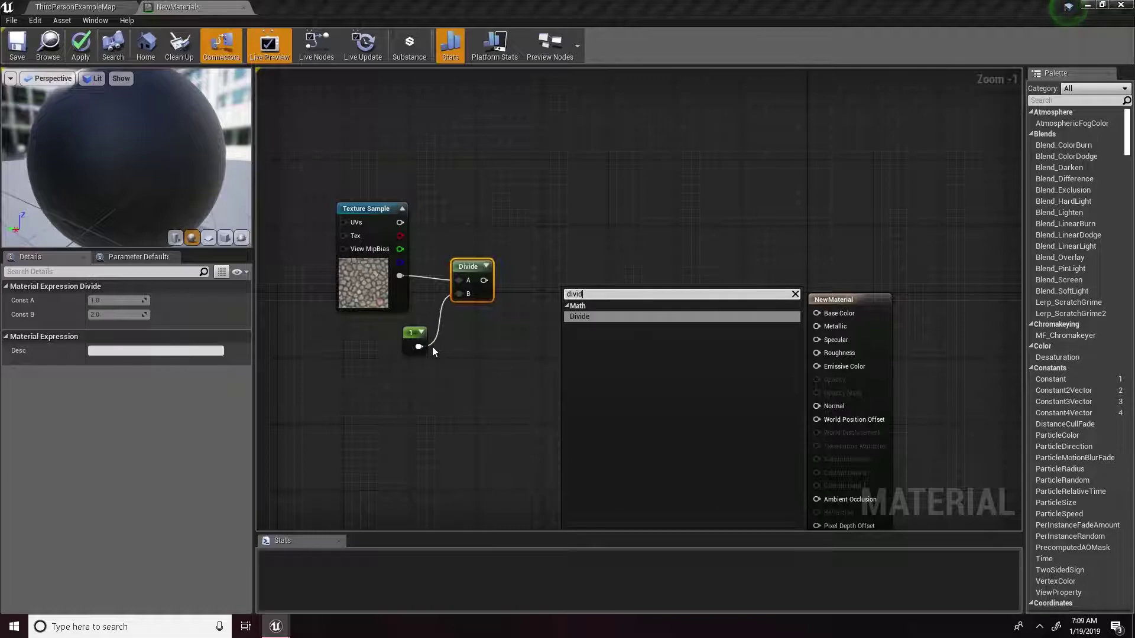
{"action": "key", "text": "Return"}
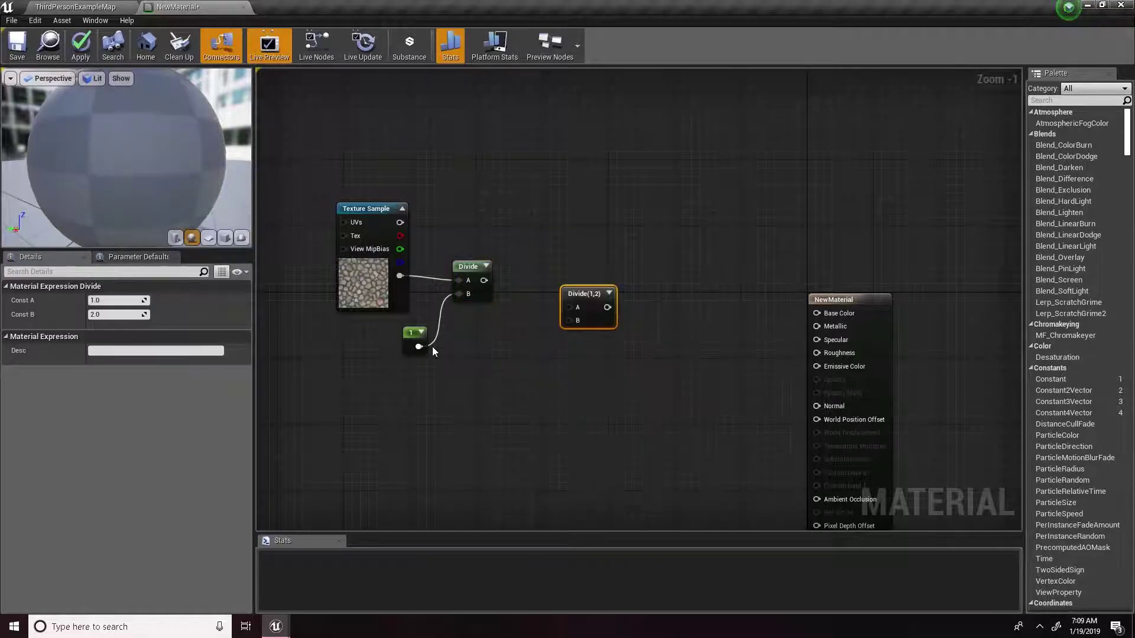
{"action": "left_click_drag", "start_coordinate": [484, 280], "coordinate": [553, 276]}
{"action": "right_click", "coordinate": [553, 276]}
{"action": "left_click", "coordinate": [591, 280]}
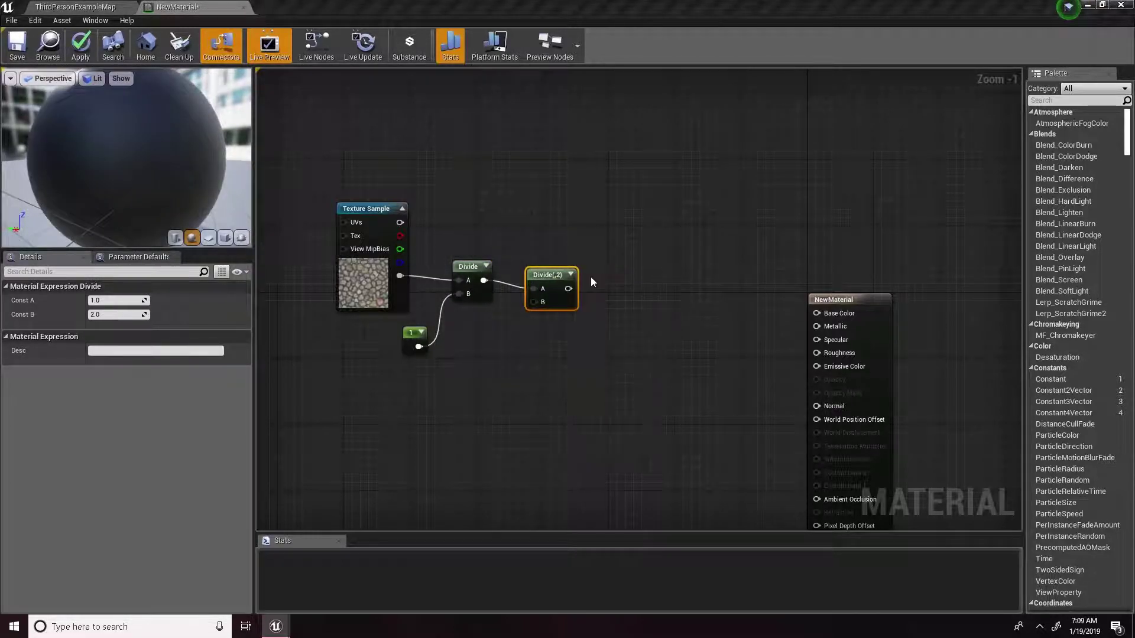
- Add a constant below the second Divide node, connect it to input B, and raise its value to 0.742857
{"action": "left_click", "coordinate": [498, 347]}
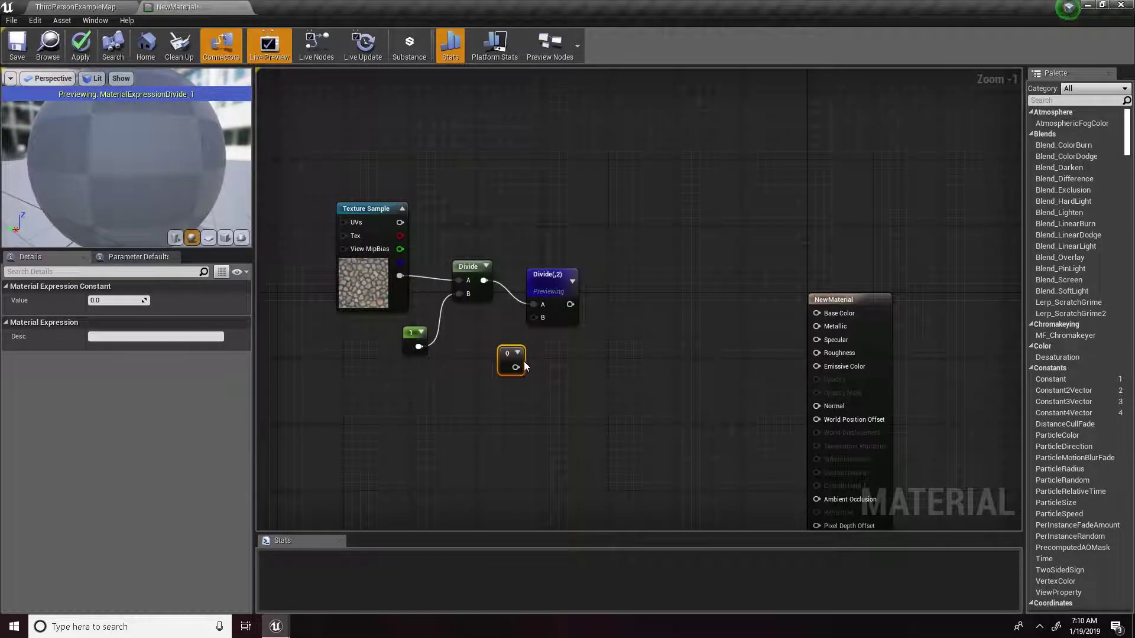
{"action": "left_click_drag", "start_coordinate": [515, 366], "coordinate": [534, 317]}
{"action": "left_click_drag", "start_coordinate": [514, 360], "coordinate": [509, 347]}
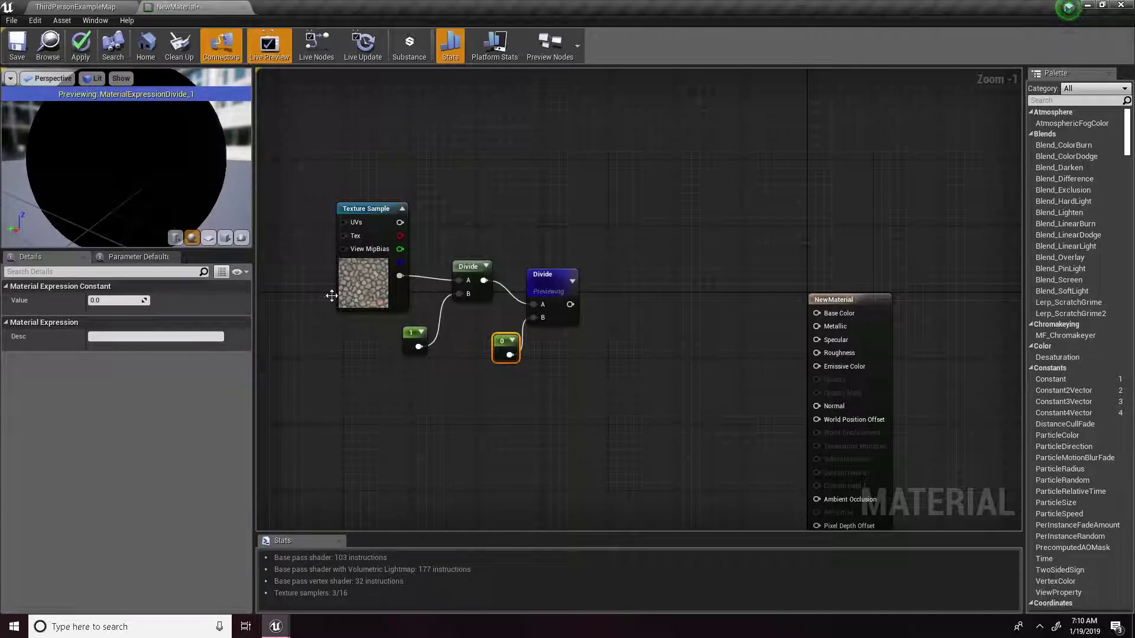
{"action": "mouse_move", "coordinate": [109, 300]}
{"action": "left_mouse_down"}
{"action": "mouse_move", "coordinate": [121, 301]}
{"action": "mouse_move", "coordinate": [109, 300]}
{"action": "left_mouse_up"}
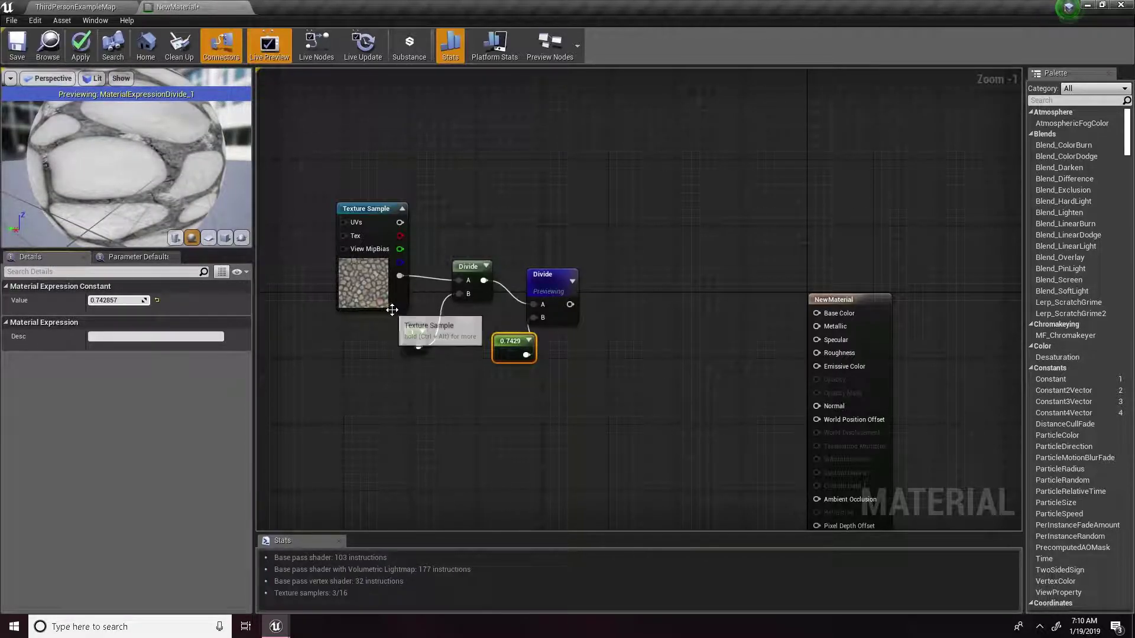
{"action": "mouse_move", "coordinate": [557, 238]}
{"action": "left_mouse_down"}
{"action": "mouse_move", "coordinate": [542, 367]}
{"action": "mouse_move", "coordinate": [605, 239]}
{"action": "mouse_move", "coordinate": [545, 248]}
{"action": "left_mouse_up"}
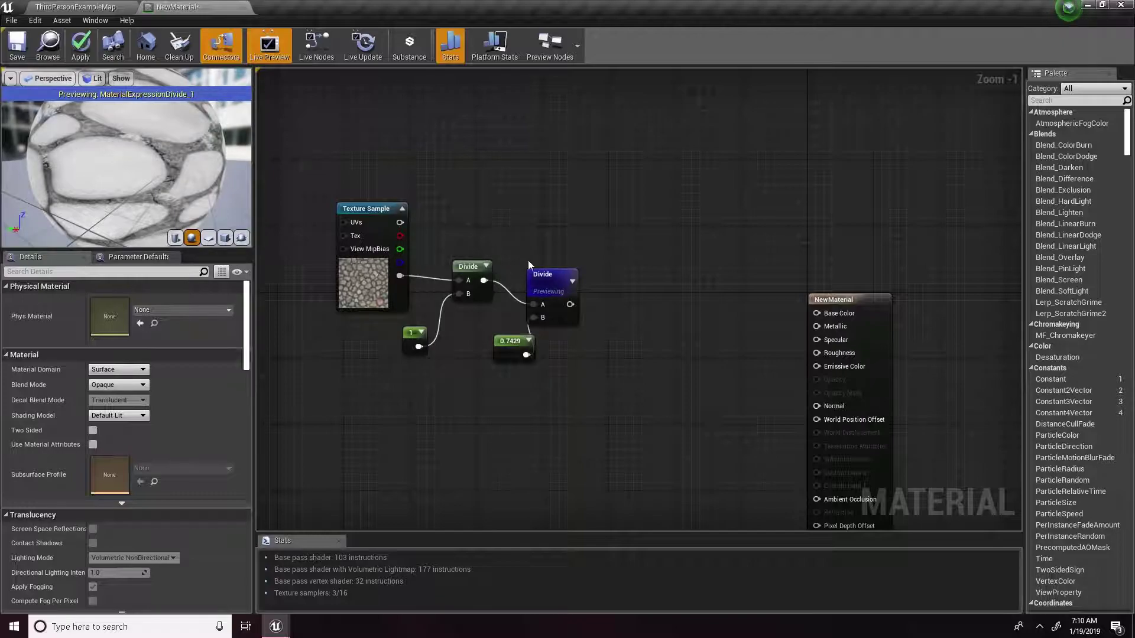
- Replace the second Divide node with a Multiply node, connecting the remaining Divide output to A and the 0.7429 constant to B
{"action": "left_click", "coordinate": [552, 293]}
{"action": "key", "text": "Delete"}
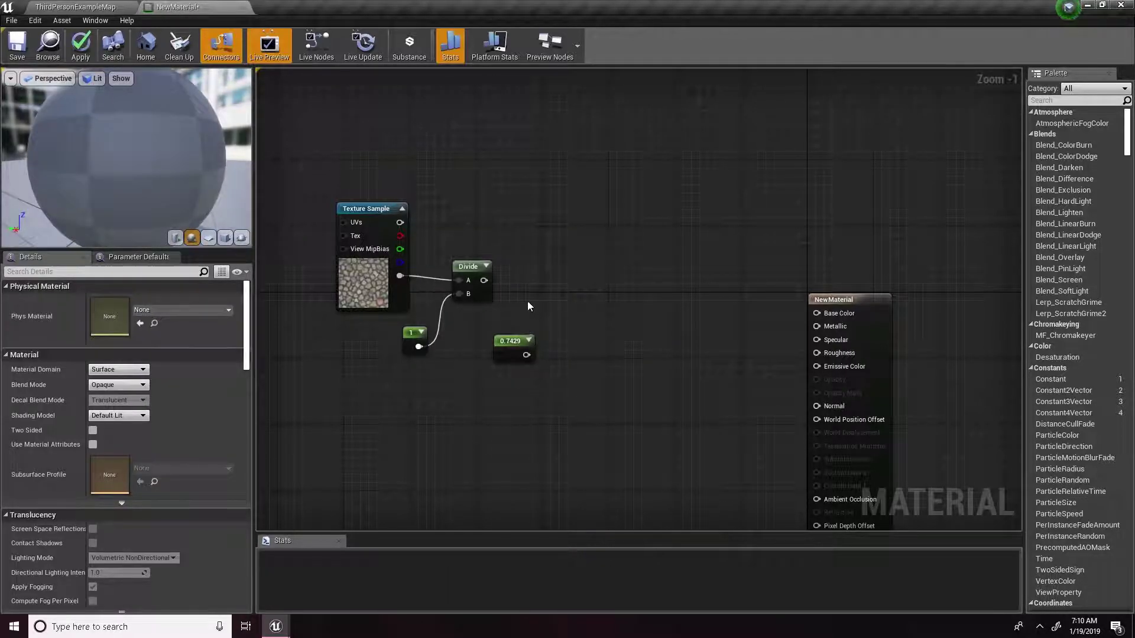
{"action": "key", "text": "m"}
{"action": "left_click", "coordinate": [534, 285]}
{"action": "left_click_drag", "start_coordinate": [484, 280], "coordinate": [540, 309]}
{"action": "left_click_drag", "start_coordinate": [528, 355], "coordinate": [551, 281]}
- Preview the Multiply node on the sphere, rotate the preview, and move the node closer to the Divide node
{"action": "right_click_drag", "start_coordinate": [550, 281], "coordinate": [550, 281]}
{"action": "right_click", "coordinate": [549, 280]}
{"action": "left_click", "coordinate": [574, 284]}
{"action": "left_click_drag", "start_coordinate": [174, 179], "coordinate": [166, 167]}
{"action": "left_click_drag", "start_coordinate": [340, 336], "coordinate": [613, 385]}
{"action": "left_click_drag", "start_coordinate": [551, 293], "coordinate": [534, 260]}
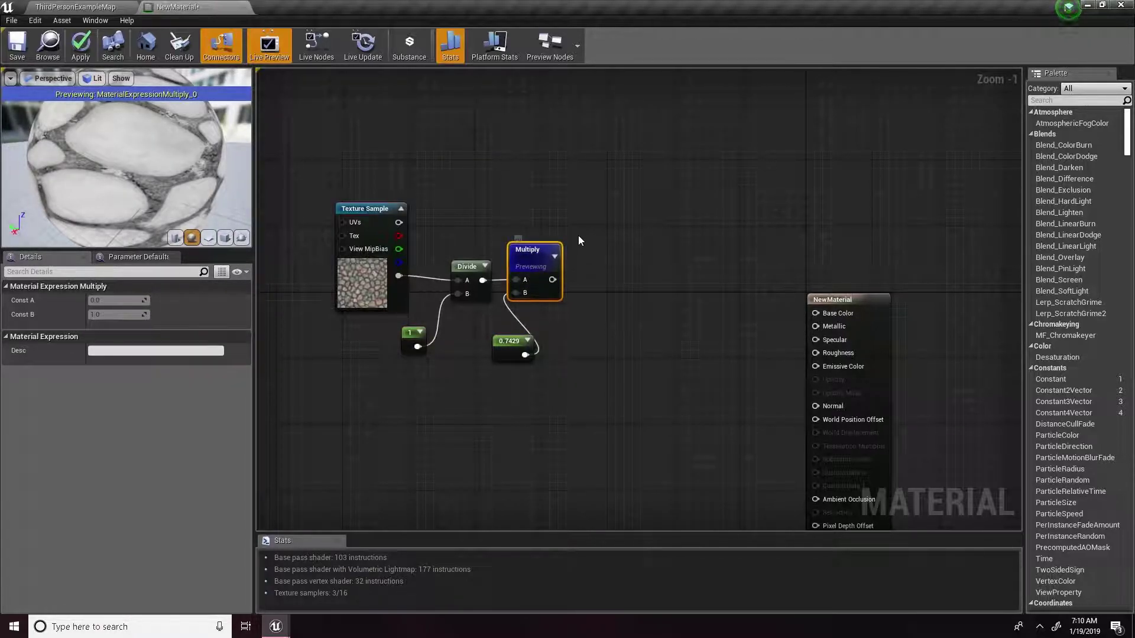
{"action": "left_click_drag", "start_coordinate": [530, 264], "coordinate": [538, 272]}
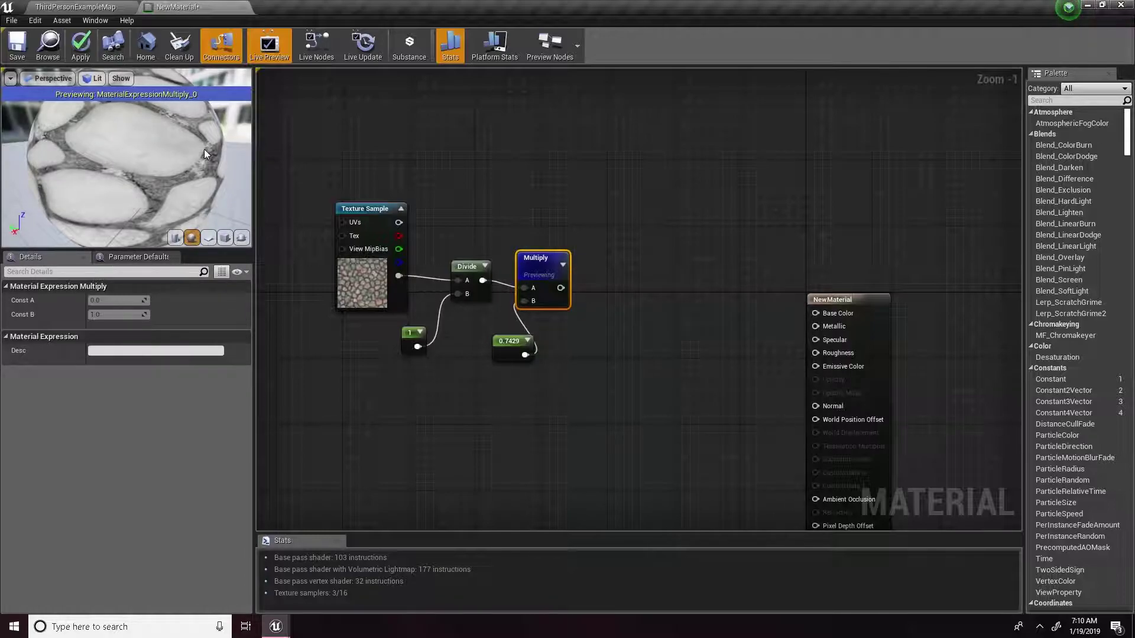
- Preview the Divide node for comparison, rotate the sphere to inspect the pattern, and stop previewing the node
{"action": "right_click", "coordinate": [467, 267]}
{"action": "left_click", "coordinate": [484, 279]}
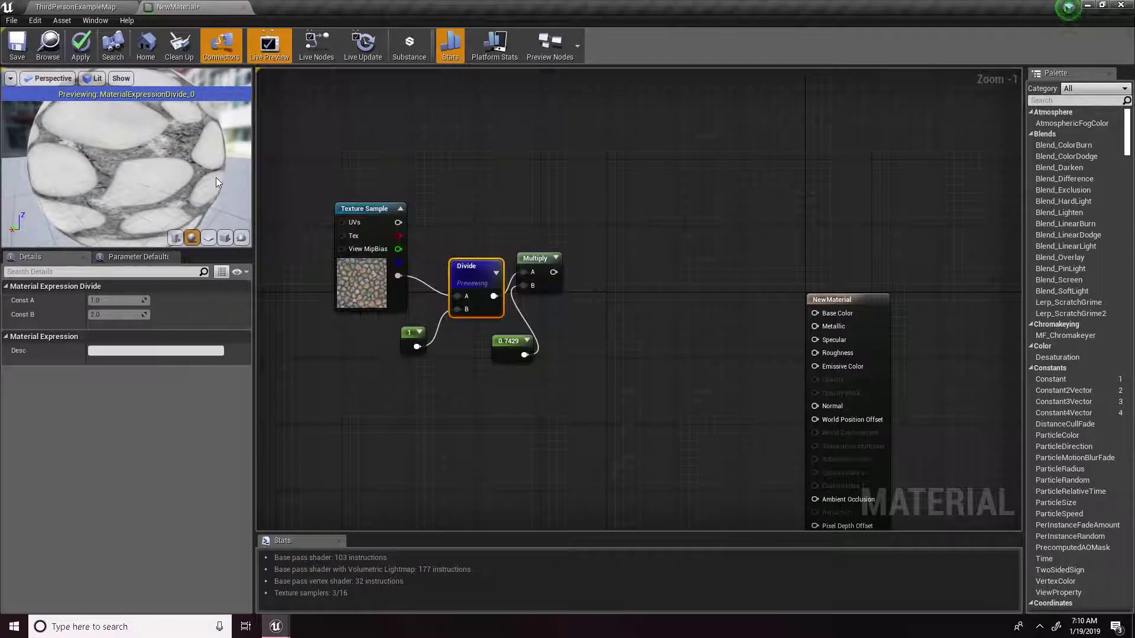
{"action": "mouse_move", "coordinate": [174, 167]}
{"action": "left_mouse_down"}
{"action": "mouse_move", "coordinate": [204, 169]}
{"action": "mouse_move", "coordinate": [151, 164]}
{"action": "left_mouse_up"}
{"action": "right_click", "coordinate": [467, 277]}
{"action": "left_click", "coordinate": [487, 276]}
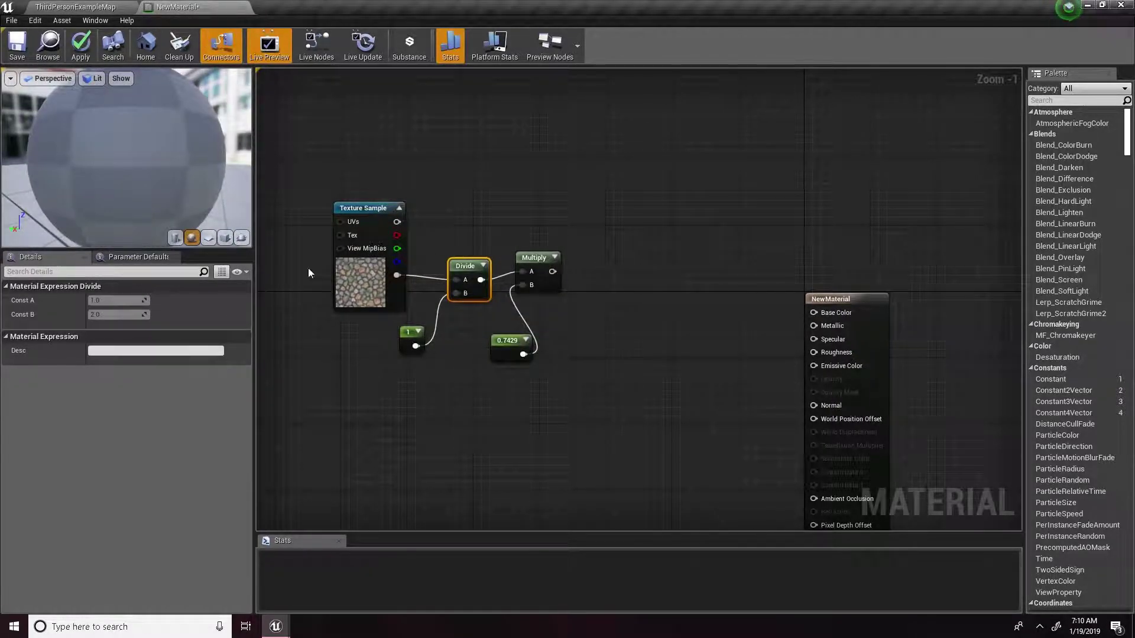
{"action": "left_click_drag", "start_coordinate": [112, 145], "coordinate": [139, 150]}
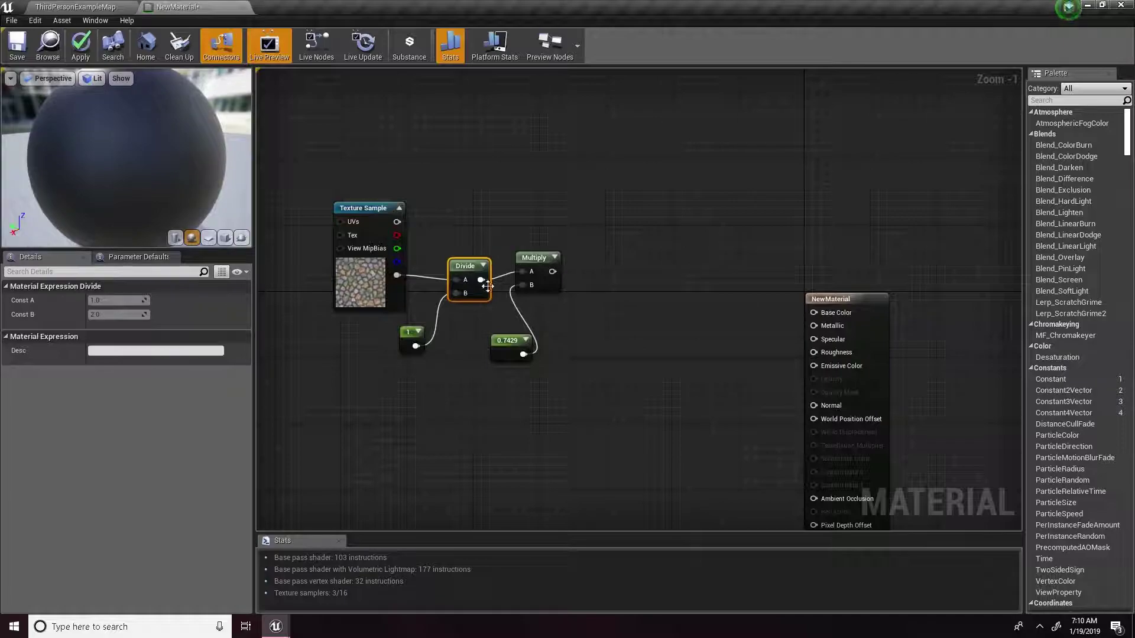
- Swap the Multiply inputs so the 0.7429 constant feeds A and the Divide output feeds B, and briefly preview the node
{"action": "left_click_drag", "start_coordinate": [481, 279], "coordinate": [522, 285]}
{"action": "left_click_drag", "start_coordinate": [510, 341], "coordinate": [522, 274]}
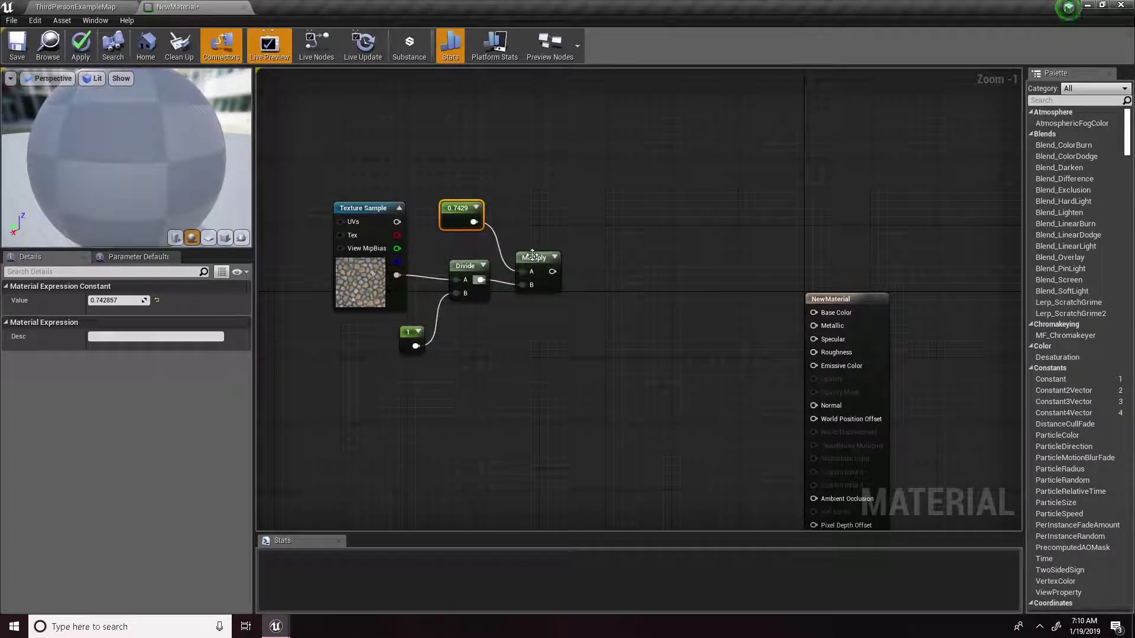
{"action": "right_click", "coordinate": [532, 258]}
{"action": "left_click", "coordinate": [555, 257]}
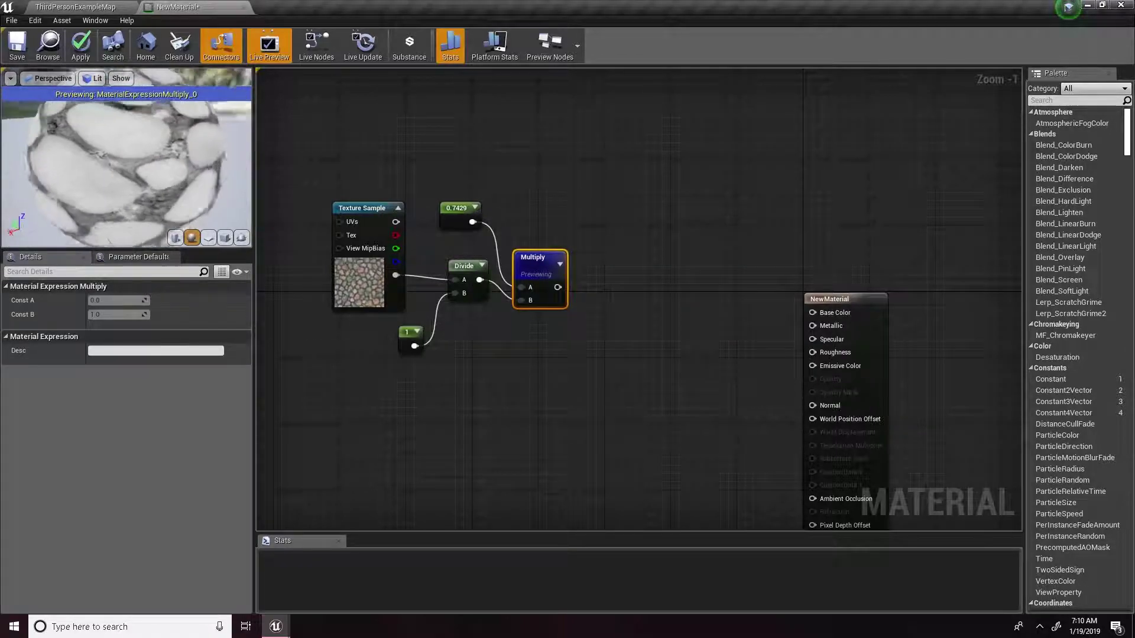
{"action": "right_click", "coordinate": [553, 253]}
{"action": "left_click", "coordinate": [575, 257]}
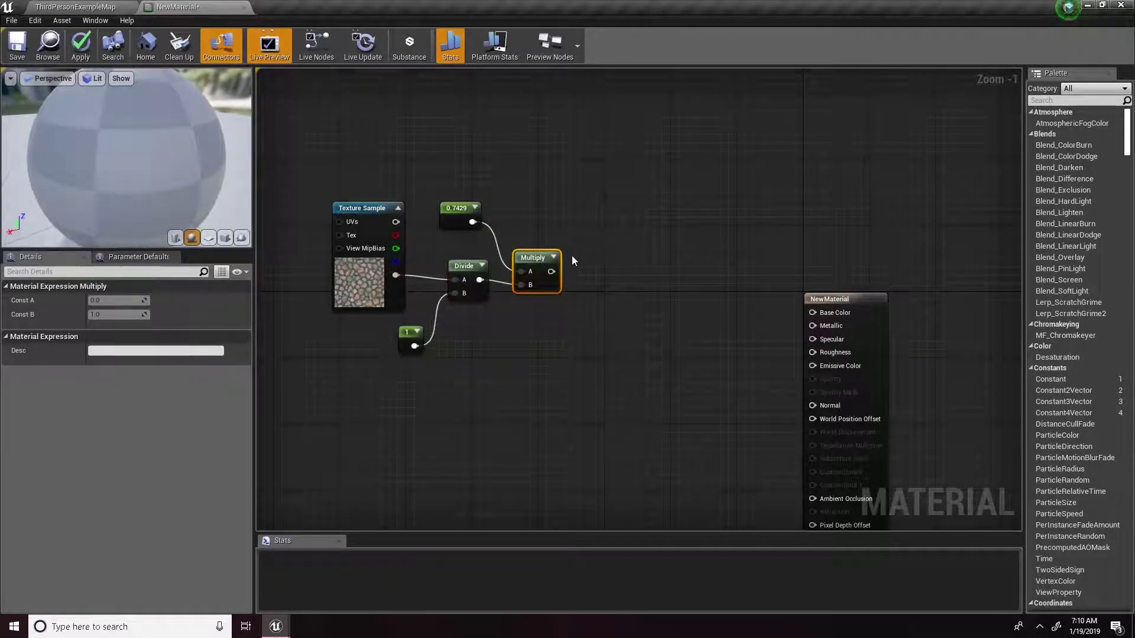
- Preview the Multiply node again and rotate and zoom the sphere to examine the gaps between the stones
{"action": "left_click_drag", "start_coordinate": [473, 174], "coordinate": [637, 178]}
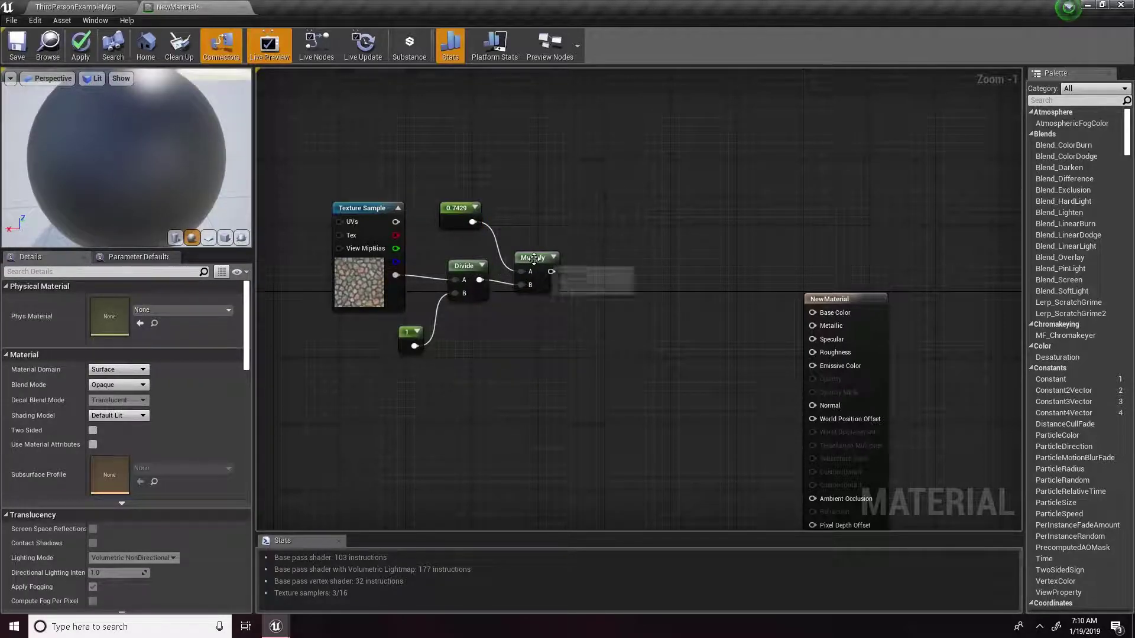
{"action": "right_click", "coordinate": [536, 260]}
{"action": "left_click", "coordinate": [558, 265]}
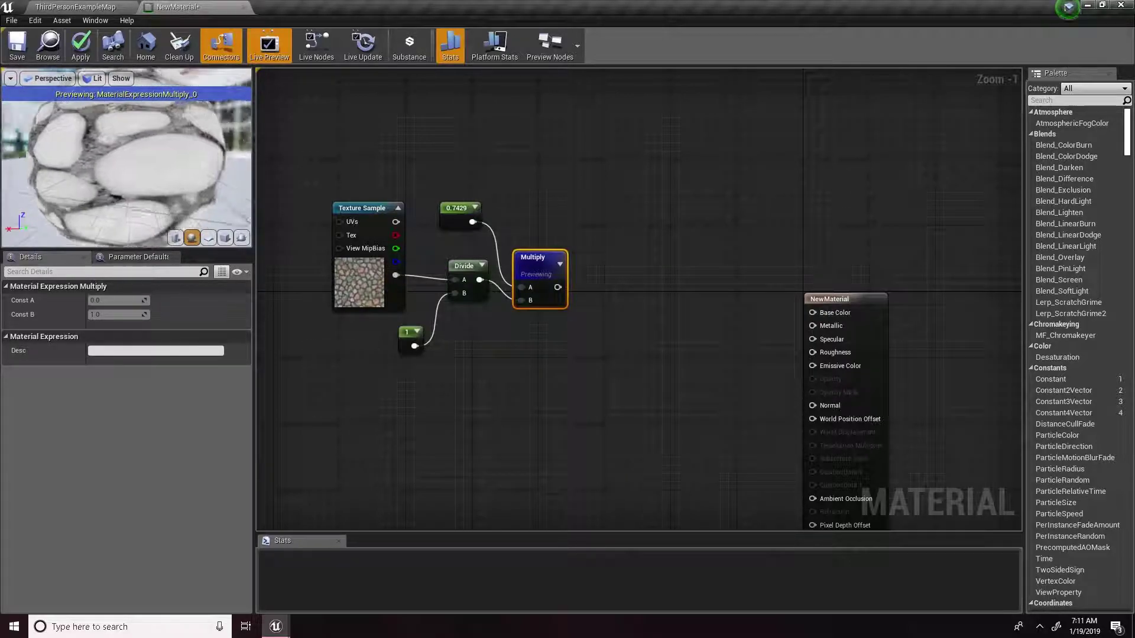
{"action": "left_click_drag", "start_coordinate": [180, 218], "coordinate": [148, 224]}
{"action": "scroll", "coordinate": [173, 207], "scroll_direction": "down", "scroll_amount": 5}
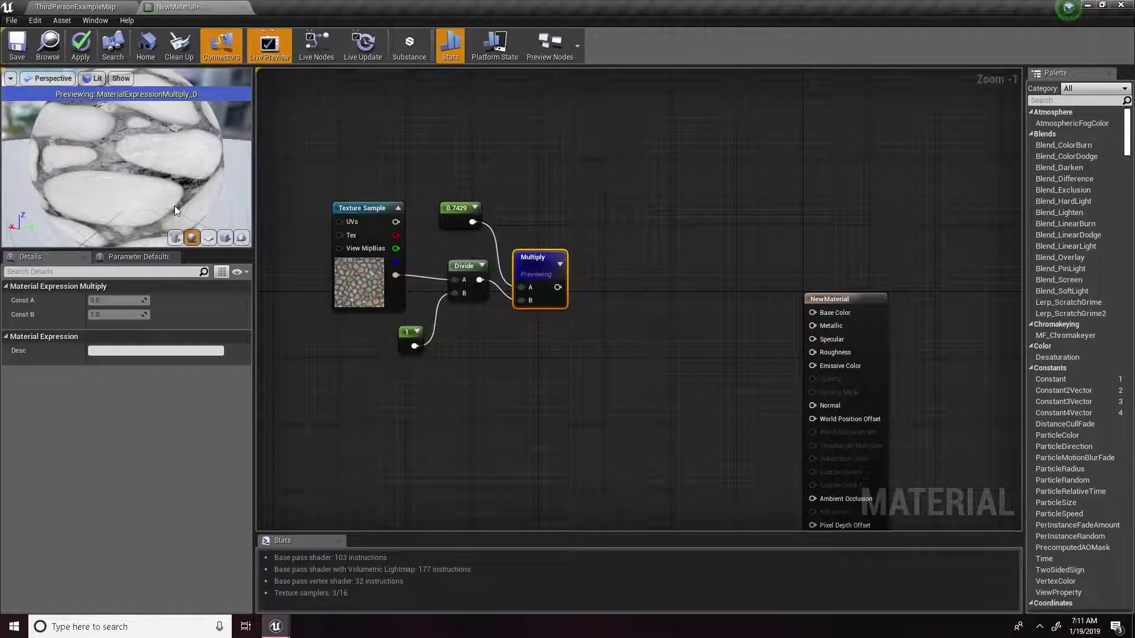
{"action": "left_click_drag", "start_coordinate": [172, 179], "coordinate": [147, 123]}
- Add a RaiseBlackLevelsByPercentage node after the Multiply node and connect the Multiply output to its Image input
{"action": "right_click", "coordinate": [605, 276]}
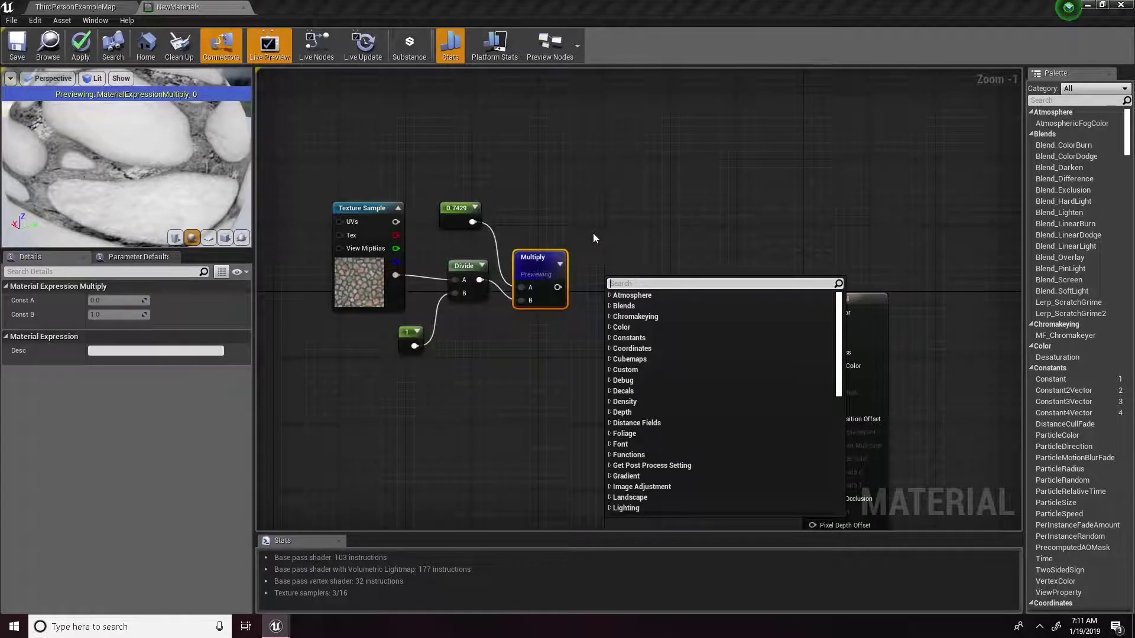
{"action": "type", "text": "raise"}
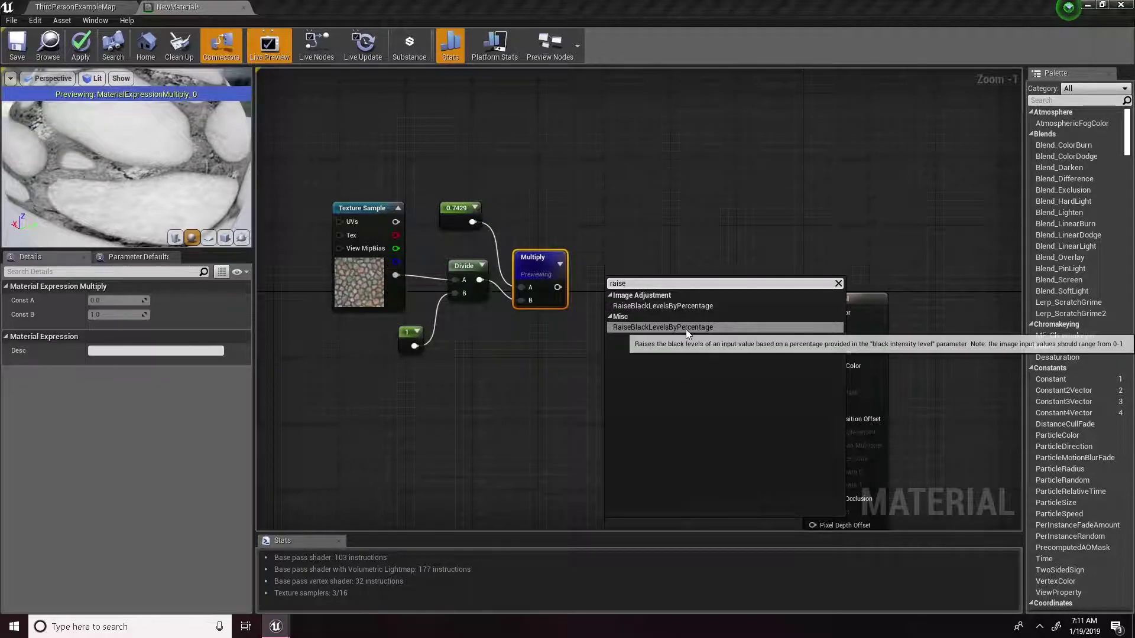
{"action": "left_click", "coordinate": [685, 327]}
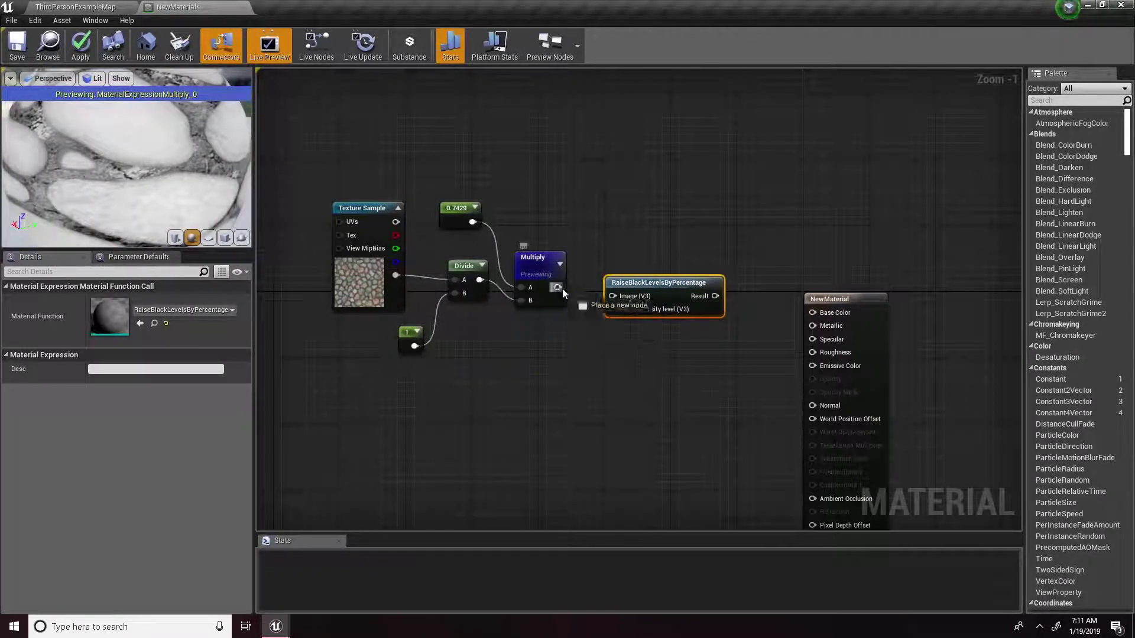
{"action": "left_click_drag", "start_coordinate": [615, 295], "coordinate": [615, 295]}
- Stop previewing the Multiply node and connect a new constant to the Black intensity level input of RaiseBlackLevelsByPercentage
{"action": "right_click", "coordinate": [530, 263]}
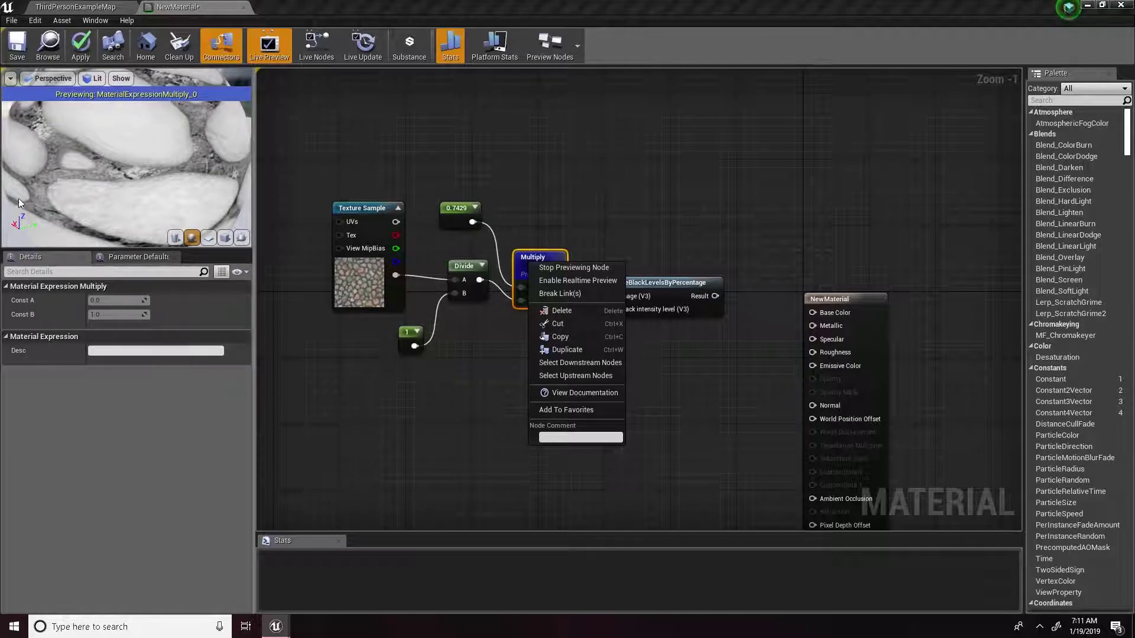
{"action": "left_click", "coordinate": [584, 269]}
{"action": "left_click_drag", "start_coordinate": [672, 296], "coordinate": [680, 287]}
{"action": "left_click", "coordinate": [569, 335]}
{"action": "left_click_drag", "start_coordinate": [604, 321], "coordinate": [648, 278]}
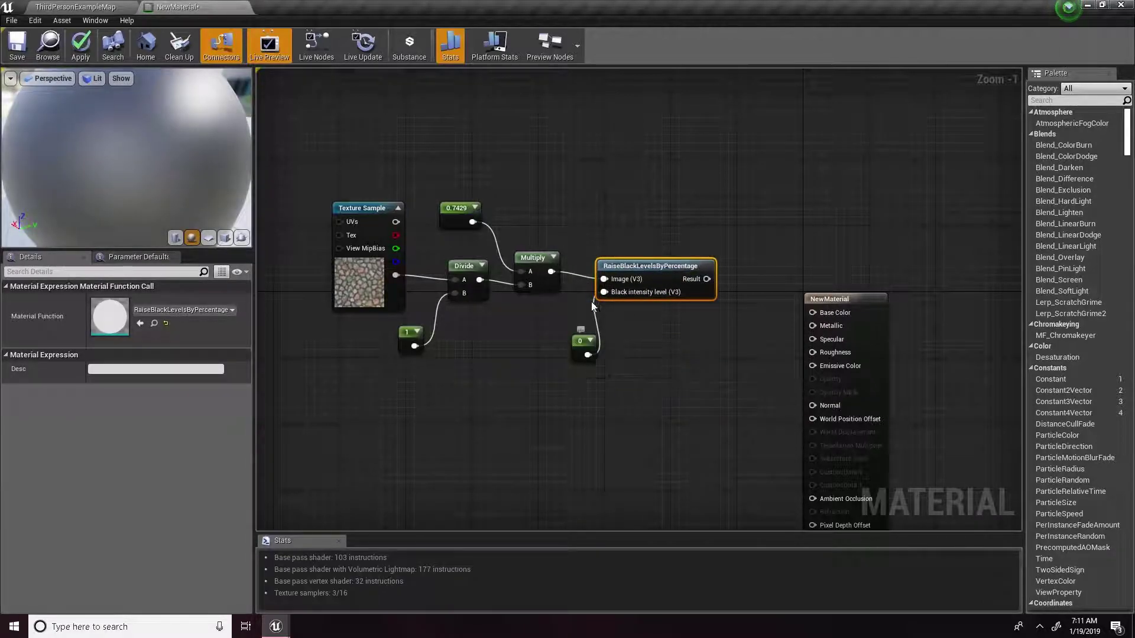
- Preview the RaiseBlackLevelsByPercentage node on the sphere
{"action": "left_click_drag", "start_coordinate": [371, 136], "coordinate": [775, 379]}
{"action": "right_click_drag", "start_coordinate": [595, 323], "coordinate": [806, 269]}
{"action": "left_click_drag", "start_coordinate": [580, 146], "coordinate": [373, 154]}
{"action": "left_click", "coordinate": [665, 220]}
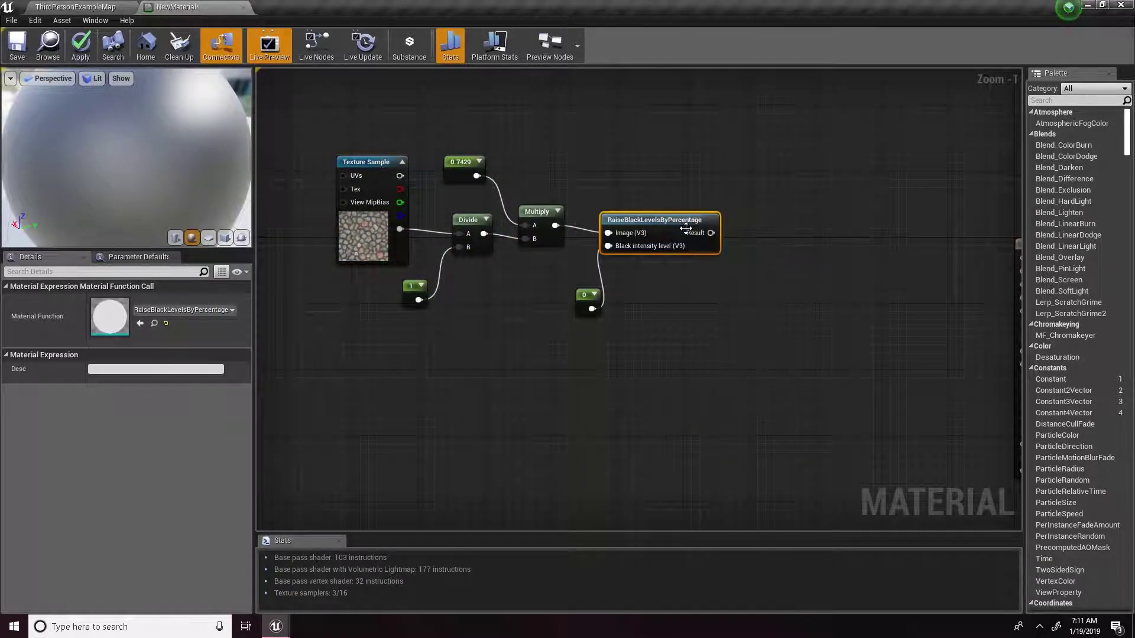
{"action": "right_click", "coordinate": [655, 222]}
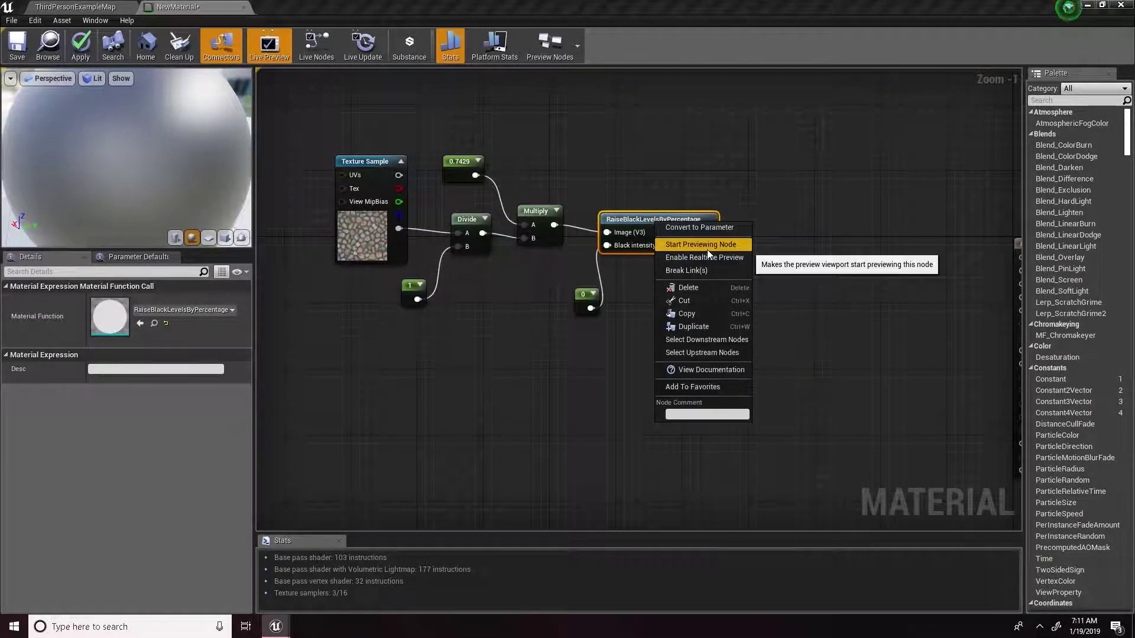
{"action": "left_click", "coordinate": [707, 248]}
{"action": "right_click_drag", "start_coordinate": [629, 278], "coordinate": [719, 335]}
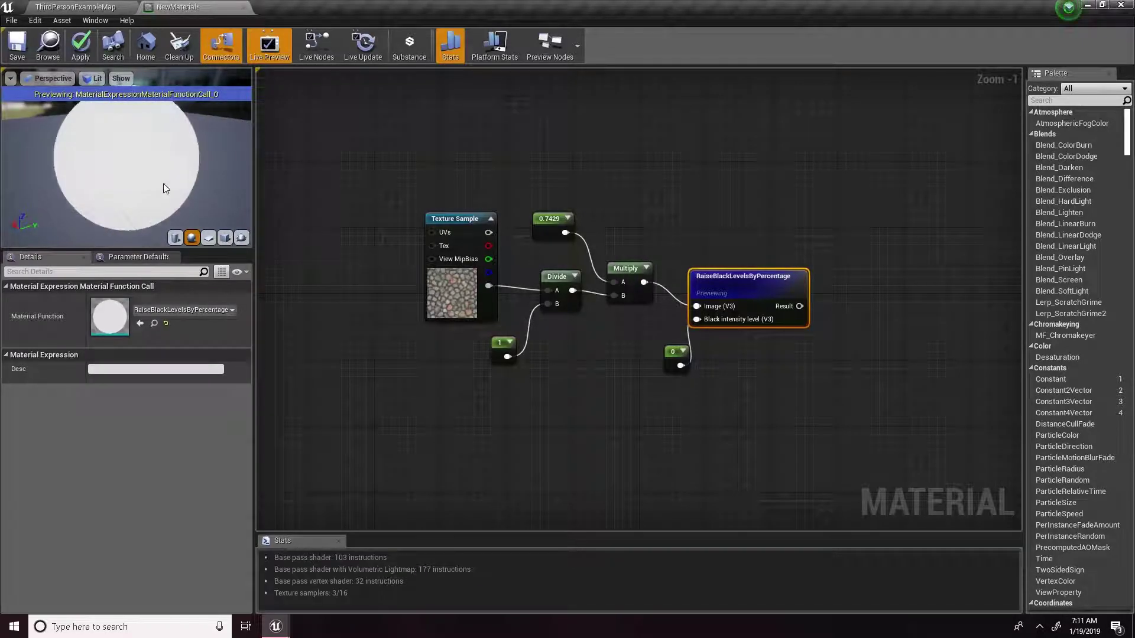
- Try a value of 1 for the constant feeding Black intensity level, and raise it to 1.5
{"action": "left_click", "coordinate": [674, 354]}
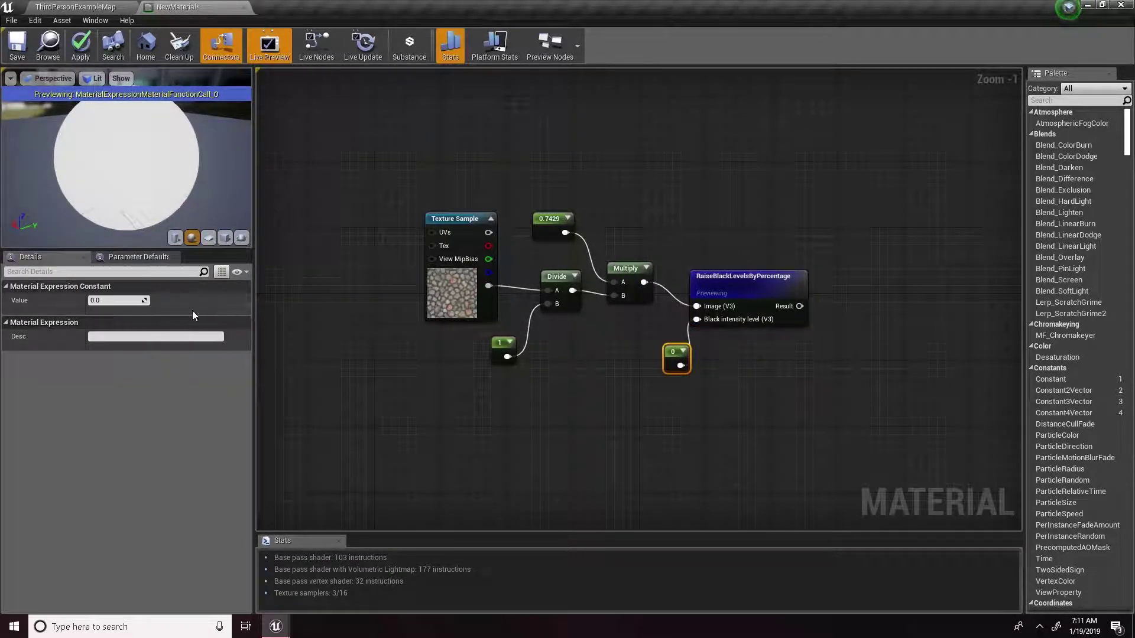
{"action": "type", "text": "1"}
{"action": "key", "text": "Return"}
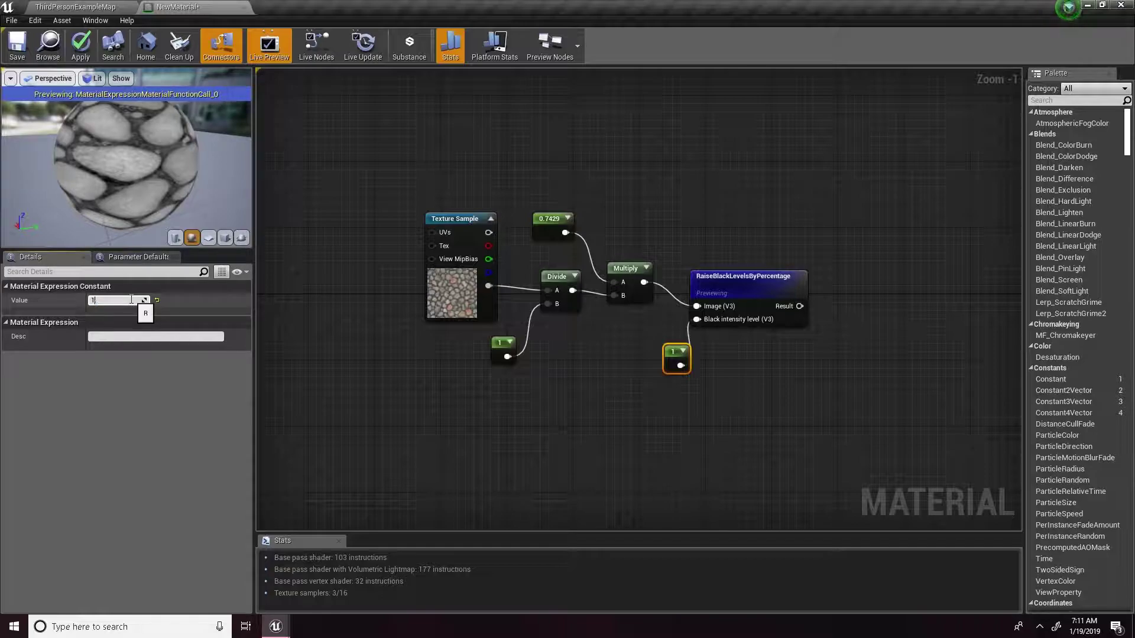
{"action": "key", "text": "Return"}
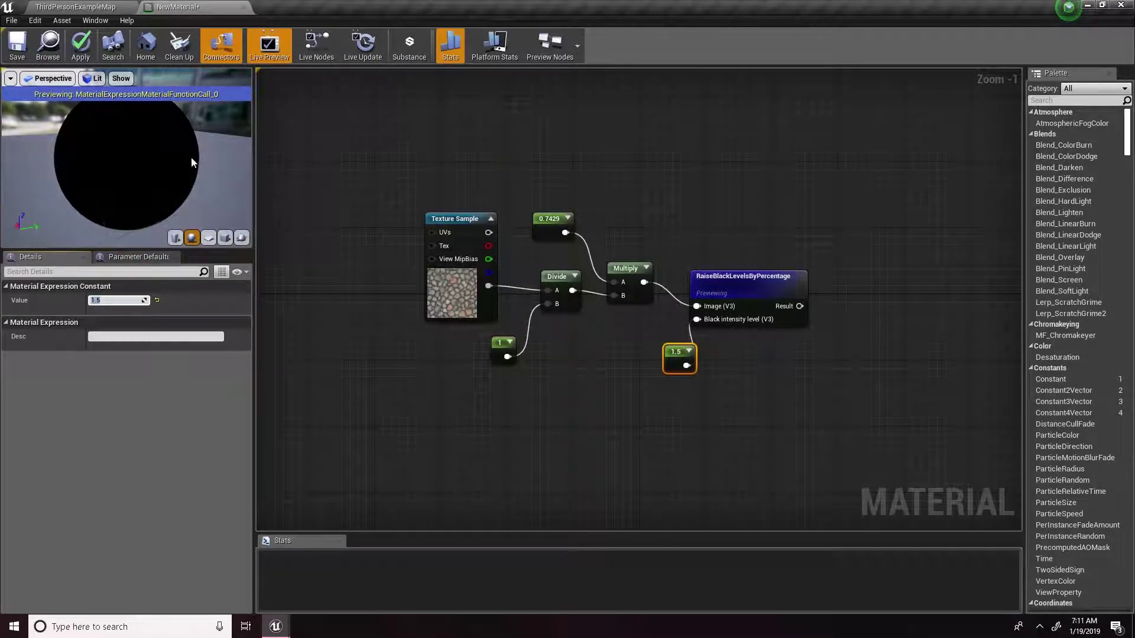
- Set the constant feeding the Multiply node's input A to 4 and rotate the preview to check the contrast
{"action": "left_click", "coordinate": [548, 224]}
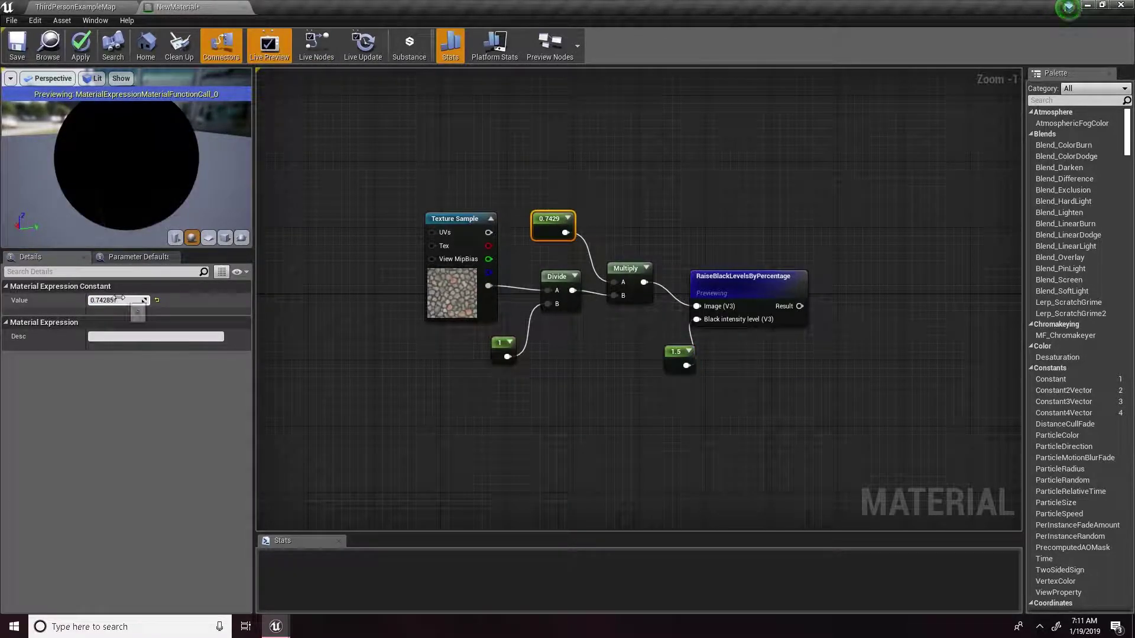
{"action": "type", "text": "4"}
{"action": "key", "text": "Return"}
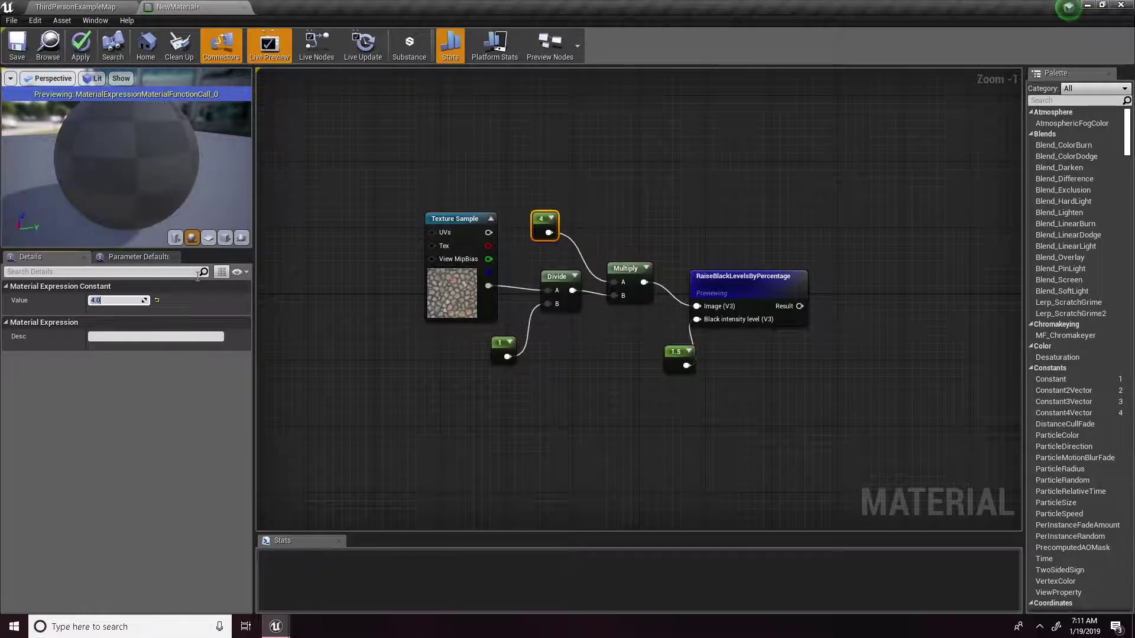
{"action": "scroll", "coordinate": [649, 338], "scroll_direction": "up", "scroll_amount": 1}
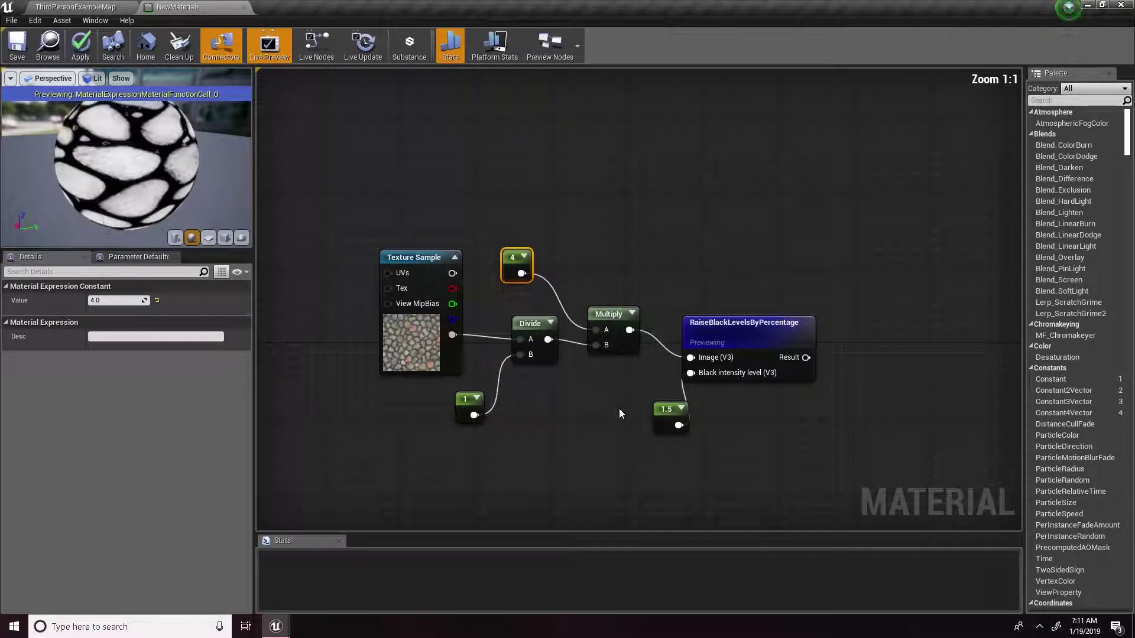
{"action": "mouse_move", "coordinate": [185, 161]}
{"action": "left_mouse_down"}
{"action": "mouse_move", "coordinate": [222, 163]}
{"action": "mouse_move", "coordinate": [175, 160]}
{"action": "left_mouse_up"}
{"action": "left_click_drag", "start_coordinate": [474, 211], "coordinate": [615, 207]}
- Set the constant feeding the Divide node's input B to 0.4416 and inspect the mask on the preview sphere
{"action": "left_click", "coordinate": [460, 421]}
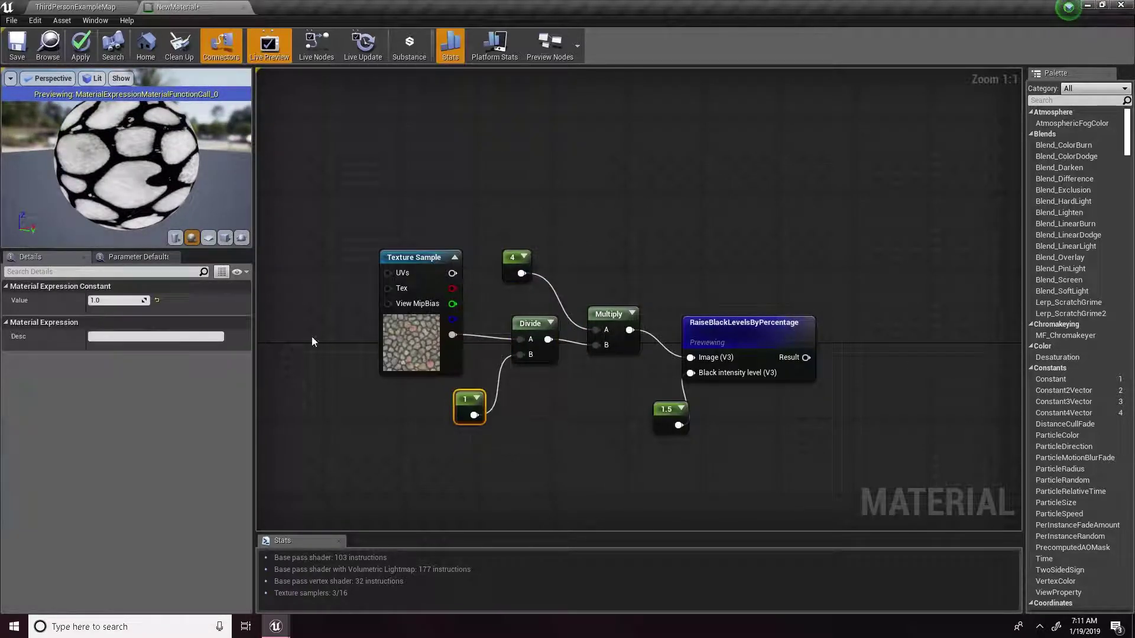
{"action": "left_click", "coordinate": [117, 300]}
{"action": "key", "text": "BackSpace"}
{"action": "type", "text": ".4416"}
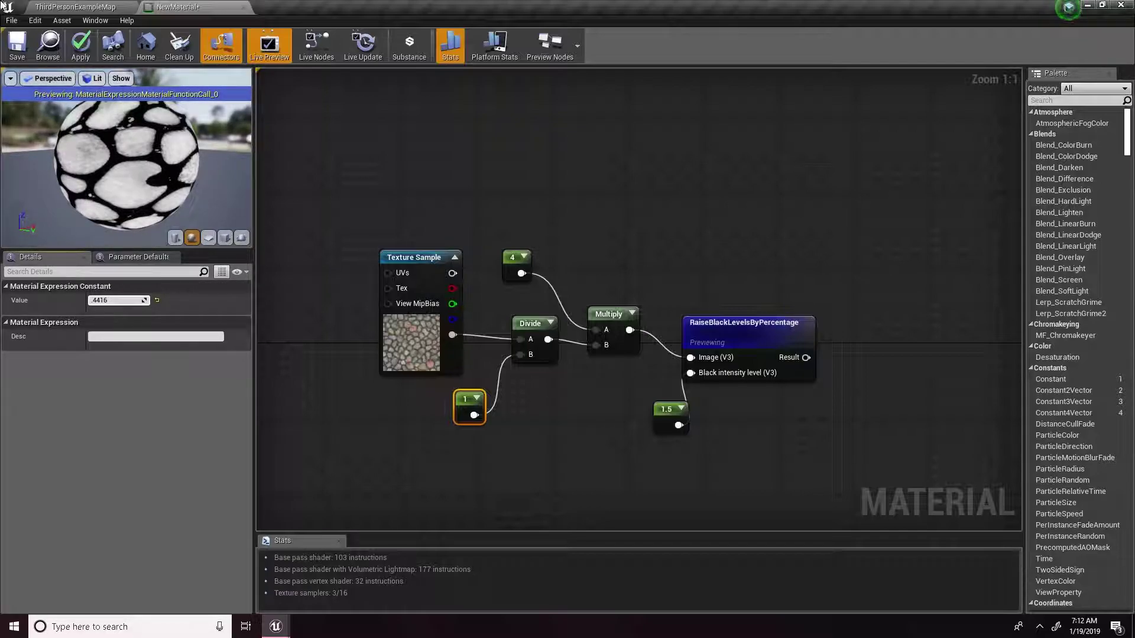
{"action": "left_click", "coordinate": [227, 164]}
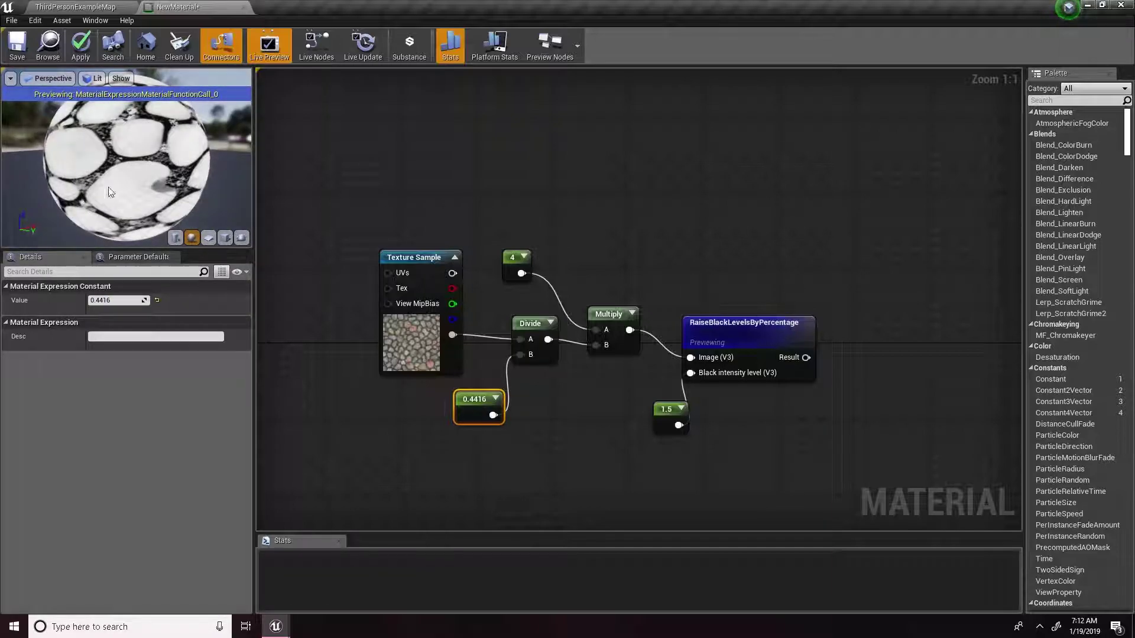
{"action": "left_click_drag", "start_coordinate": [220, 114], "coordinate": [199, 164]}
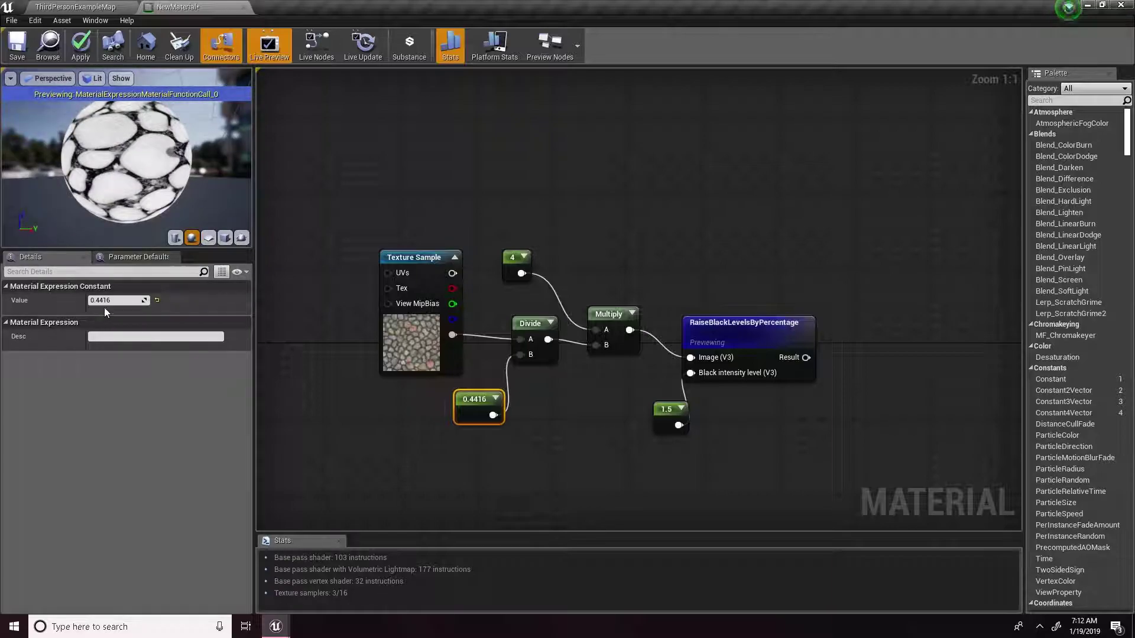
- Try values of 0.44 and 0.43 for the constant feeding the Divide node's input B, checking the preview sphere
{"action": "left_click", "coordinate": [126, 301]}
{"action": "key", "text": "BackSpace"}
{"action": "key", "text": "BackSpace"}
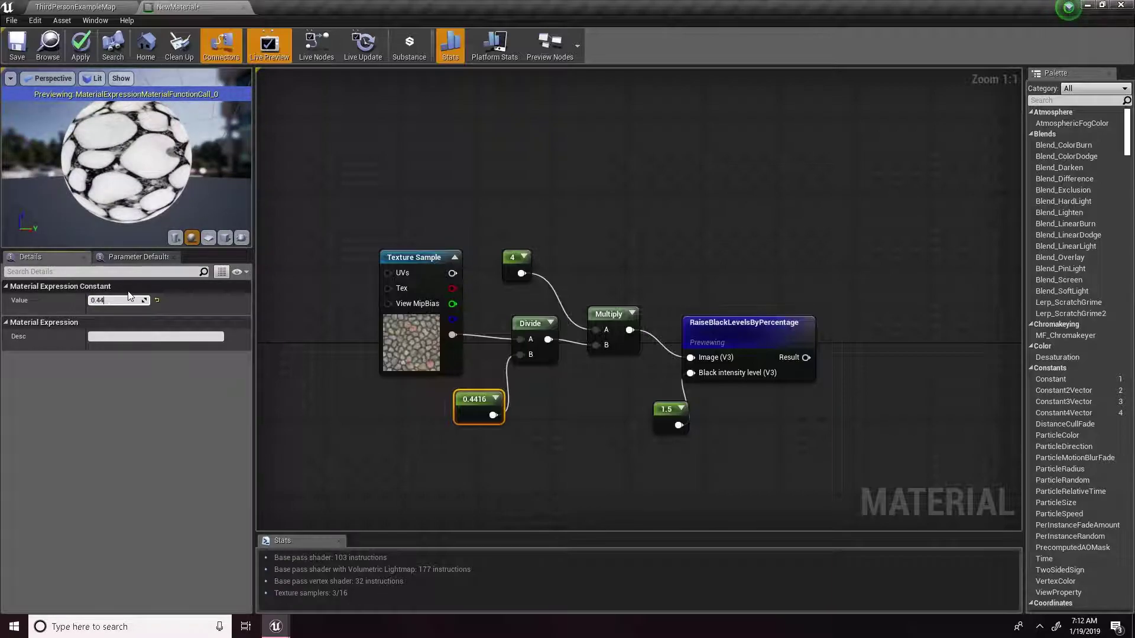
{"action": "key", "text": "Return"}
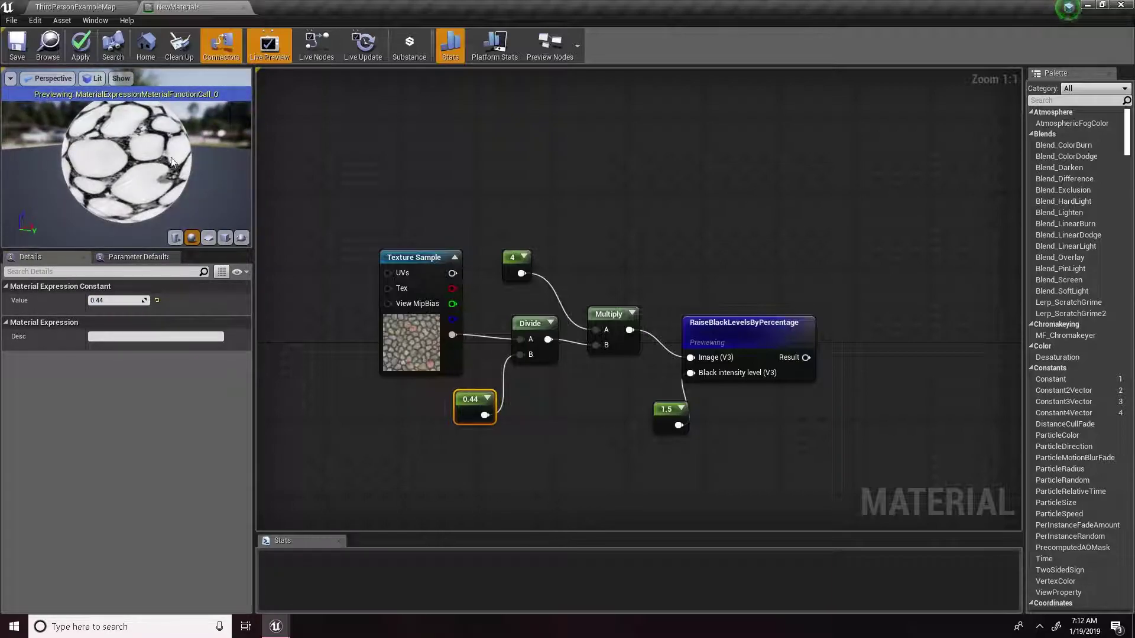
{"action": "type", "text": "0.43"}
{"action": "key", "text": "Return"}
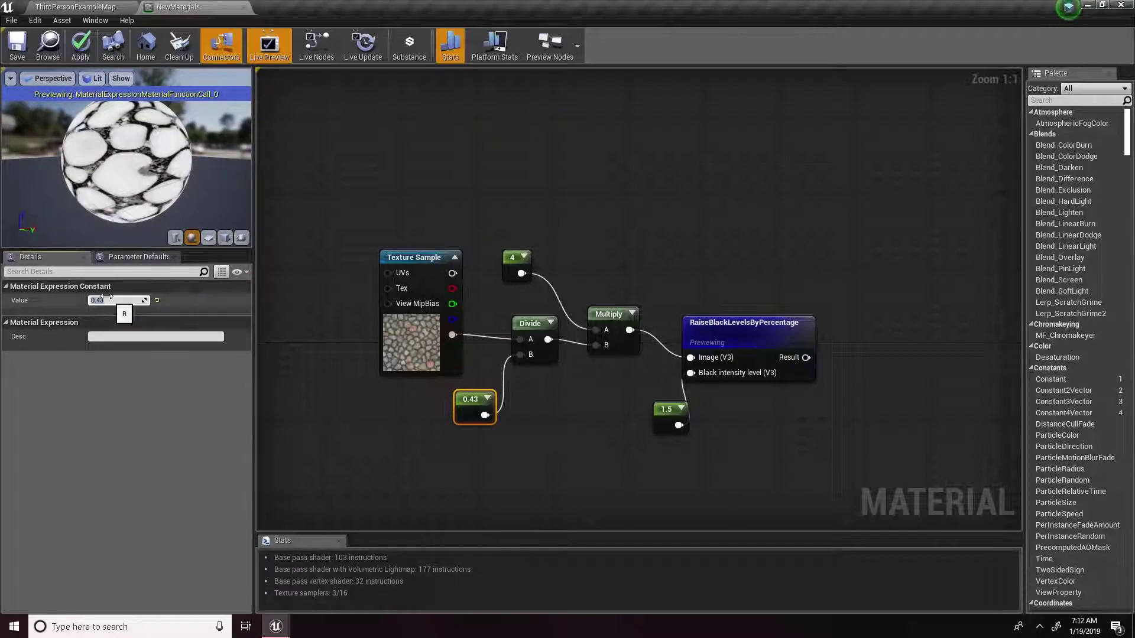
- Try values of 1 and 0.45 for the constant feeding the Divide node's input B
{"action": "left_click", "coordinate": [108, 300]}
{"action": "type", "text": "1"}
{"action": "key", "text": "Return"}
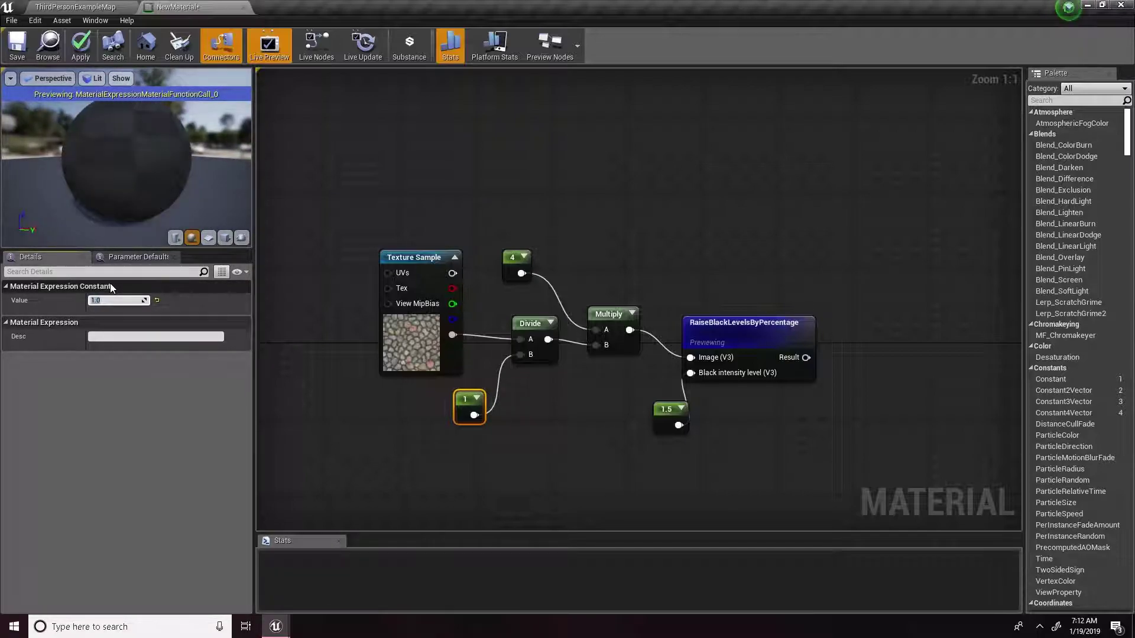
{"action": "key", "text": "BackSpace"}
{"action": "type", "text": "4"}
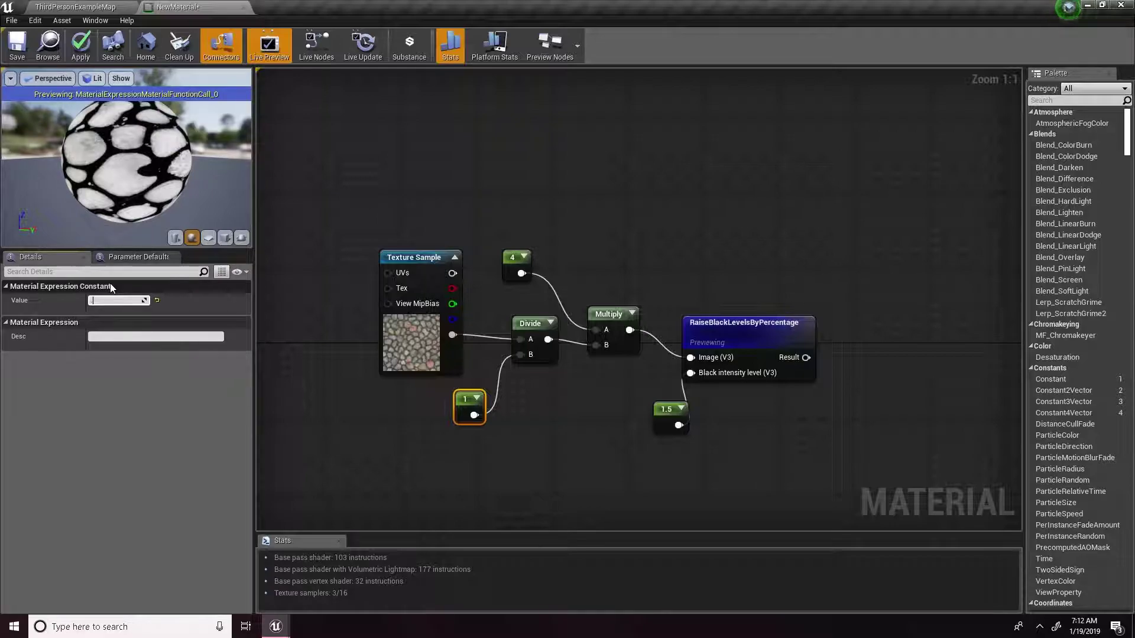
{"action": "type", "text": "0.45"}
{"action": "key", "text": "Return"}
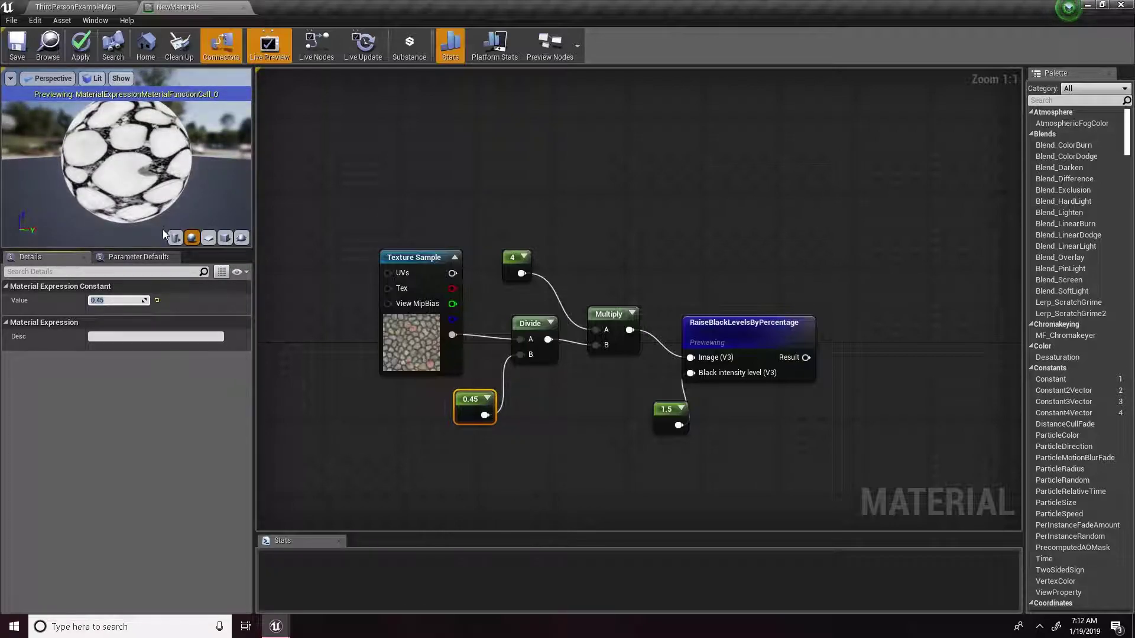
- Set the constant feeding the Divide node's input B to 0.5 and rotate the preview to inspect the mask
{"action": "type", "text": ".5"}
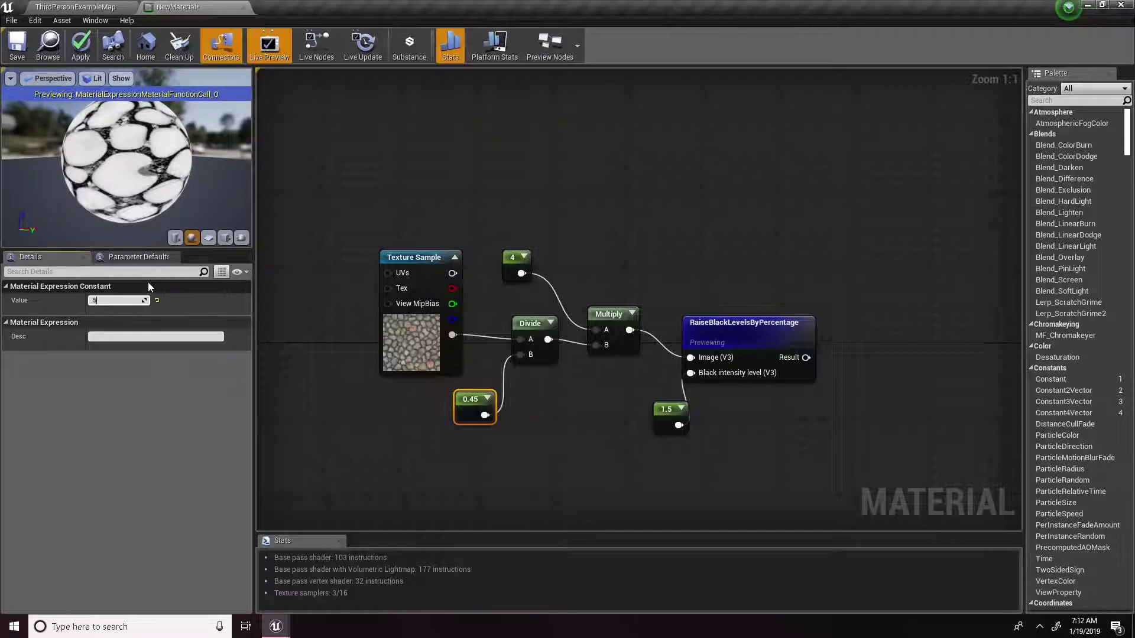
{"action": "key", "text": "Return"}
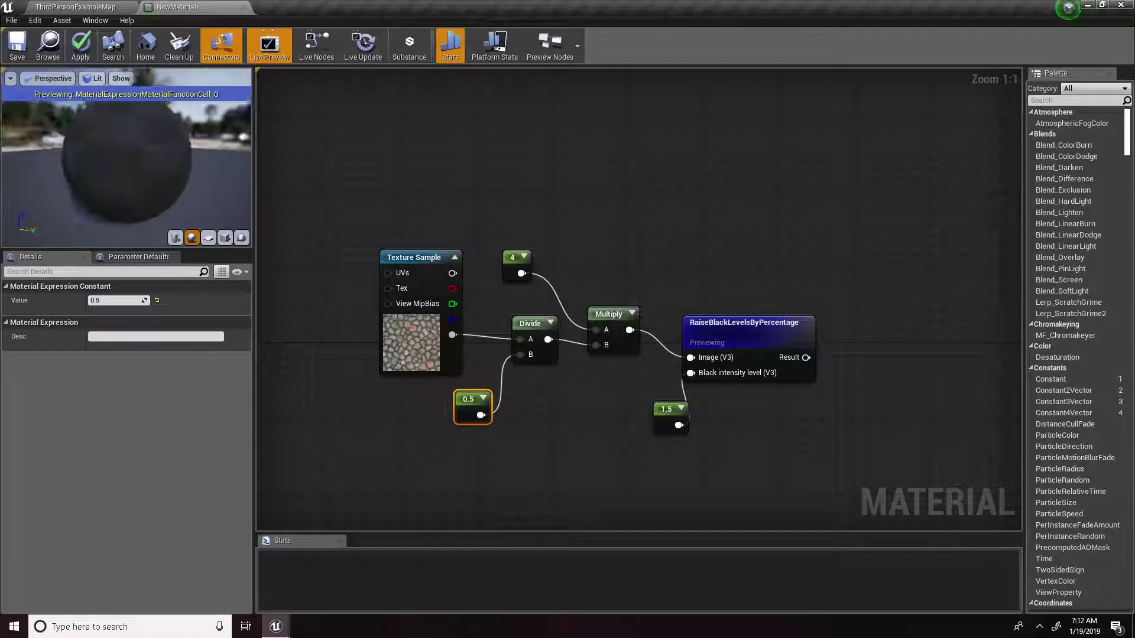
{"action": "mouse_move", "coordinate": [127, 162]}
{"action": "left_mouse_down"}
{"action": "mouse_move", "coordinate": [145, 166]}
{"action": "mouse_move", "coordinate": [133, 160]}
{"action": "left_mouse_up"}
- Delete the Multiply node and add a second Divide node in its place
{"action": "left_click", "coordinate": [627, 315]}
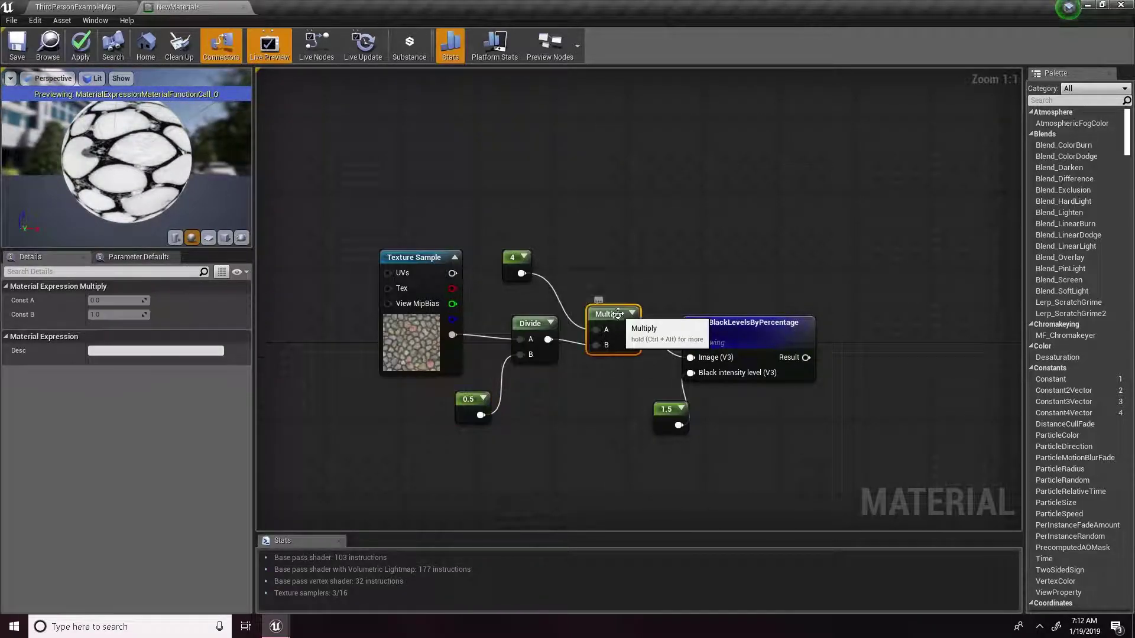
{"action": "key", "text": "Delete"}
{"action": "right_click", "coordinate": [610, 340]}
{"action": "type", "text": "divi"}
{"action": "key", "text": "Return"}
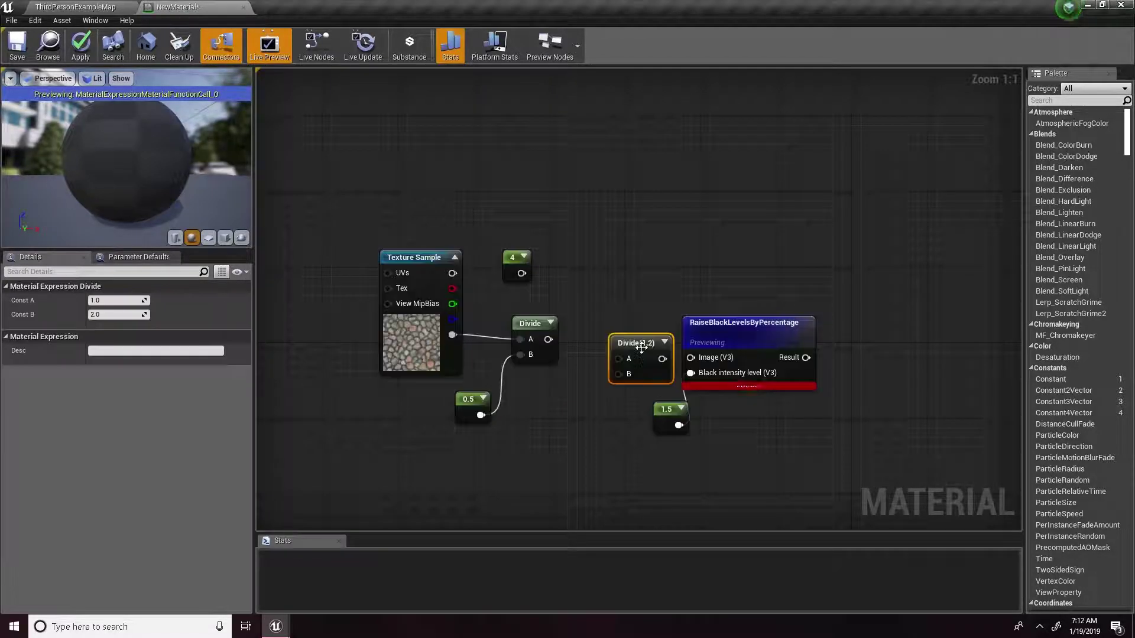
- Wire the constant 4 and the first Divide's result into the new Divide's A and B, and its output to Image (V3)
{"action": "left_click_drag", "start_coordinate": [521, 273], "coordinate": [619, 358]}
{"action": "left_click_drag", "start_coordinate": [548, 339], "coordinate": [619, 374]}
{"action": "left_click_drag", "start_coordinate": [647, 359], "coordinate": [691, 358]}
{"action": "left_click_drag", "start_coordinate": [229, 171], "coordinate": [77, 169]}
{"action": "left_click_drag", "start_coordinate": [165, 170], "coordinate": [154, 171]}
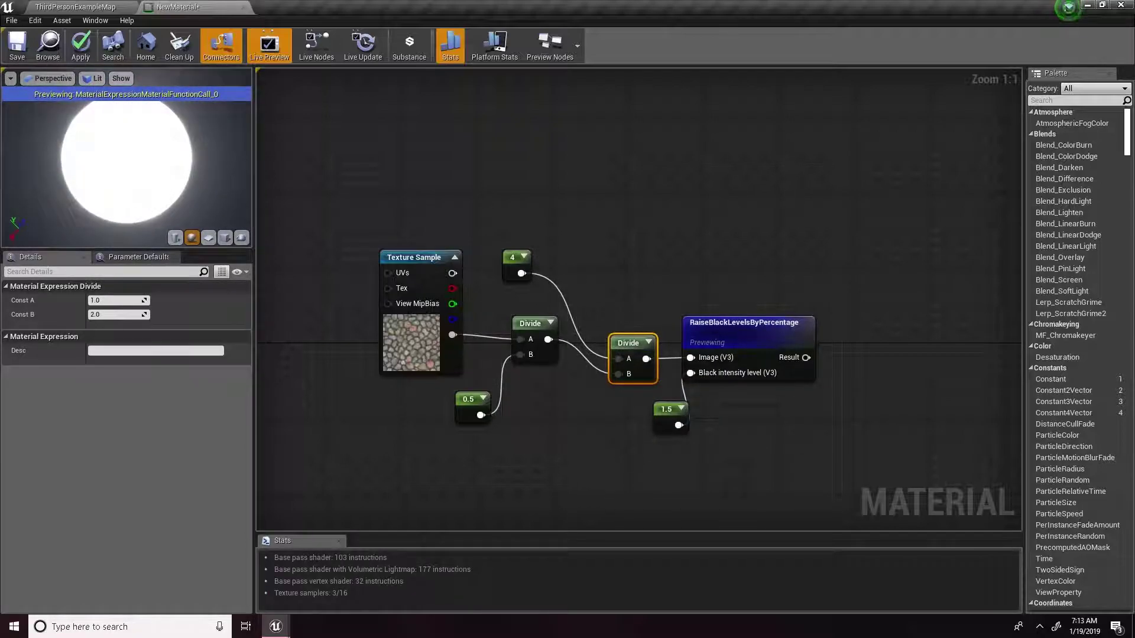
- Replace the second Divide with a Multiply node, wiring the constant 4 to A, the first Divide to B, and the result to Image (V3)
{"action": "left_click_drag", "start_coordinate": [510, 256], "coordinate": [566, 274]}
{"action": "left_click", "coordinate": [642, 343]}
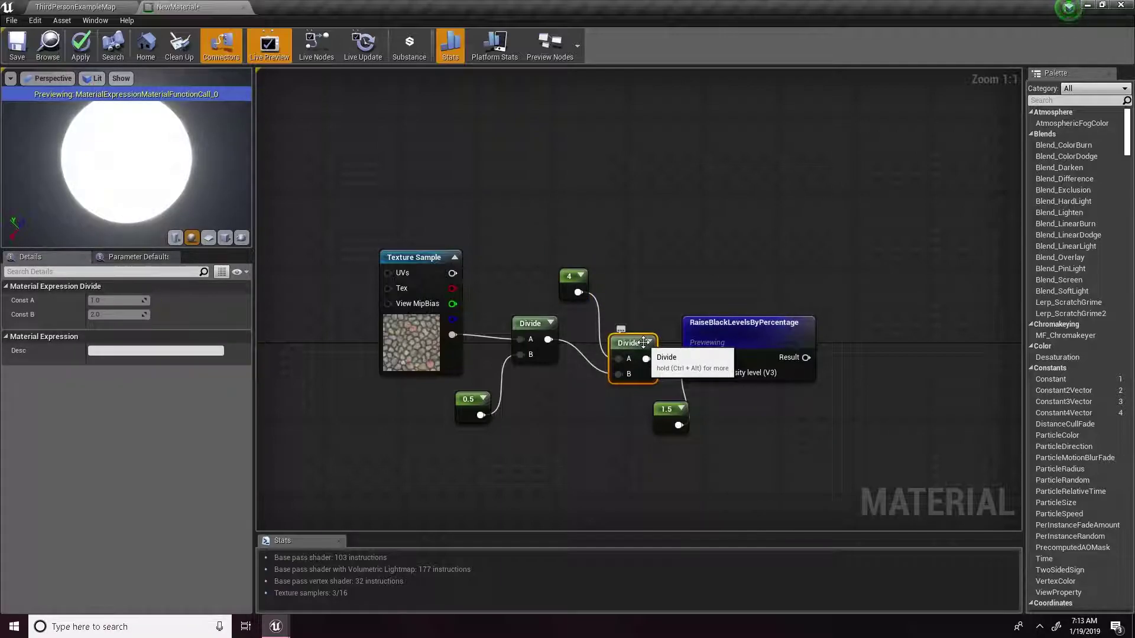
{"action": "key", "text": "Delete"}
{"action": "key", "text": "m"}
{"action": "left_click", "coordinate": [608, 344]}
{"action": "left_click_drag", "start_coordinate": [548, 339], "coordinate": [612, 329]}
{"action": "left_click_drag", "start_coordinate": [578, 292], "coordinate": [690, 357]}
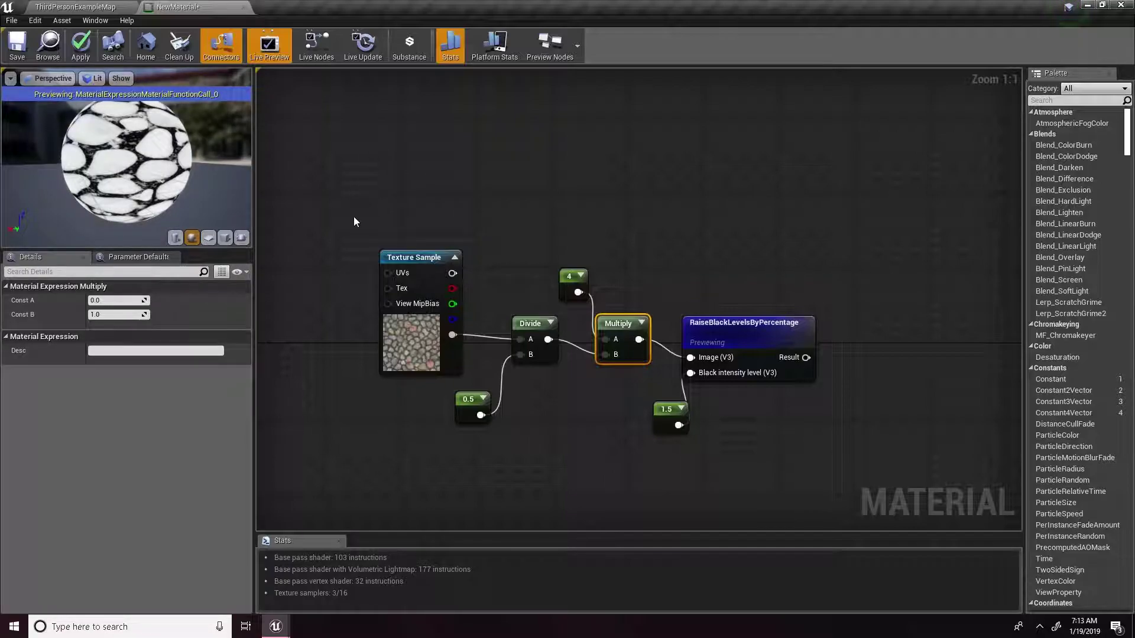
- Move all the mask nodes away from the material node and group them in a comment box titled "mask"
{"action": "scroll", "coordinate": [664, 237], "scroll_direction": "down", "scroll_amount": 3}
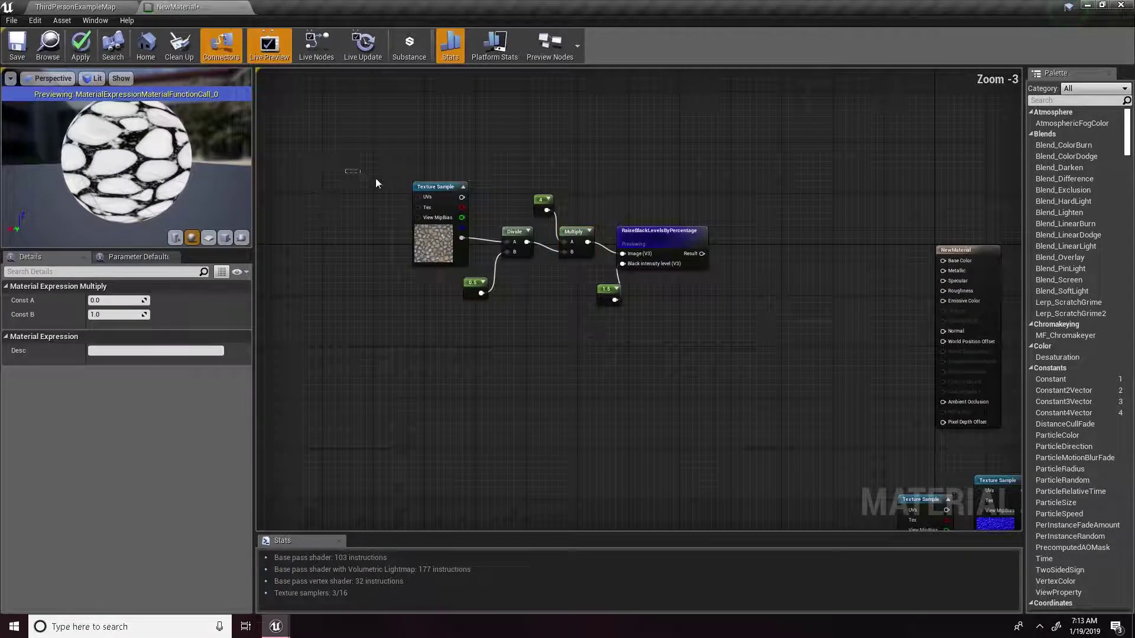
{"action": "left_click_drag", "start_coordinate": [357, 172], "coordinate": [715, 314]}
{"action": "left_click_drag", "start_coordinate": [417, 190], "coordinate": [370, 183]}
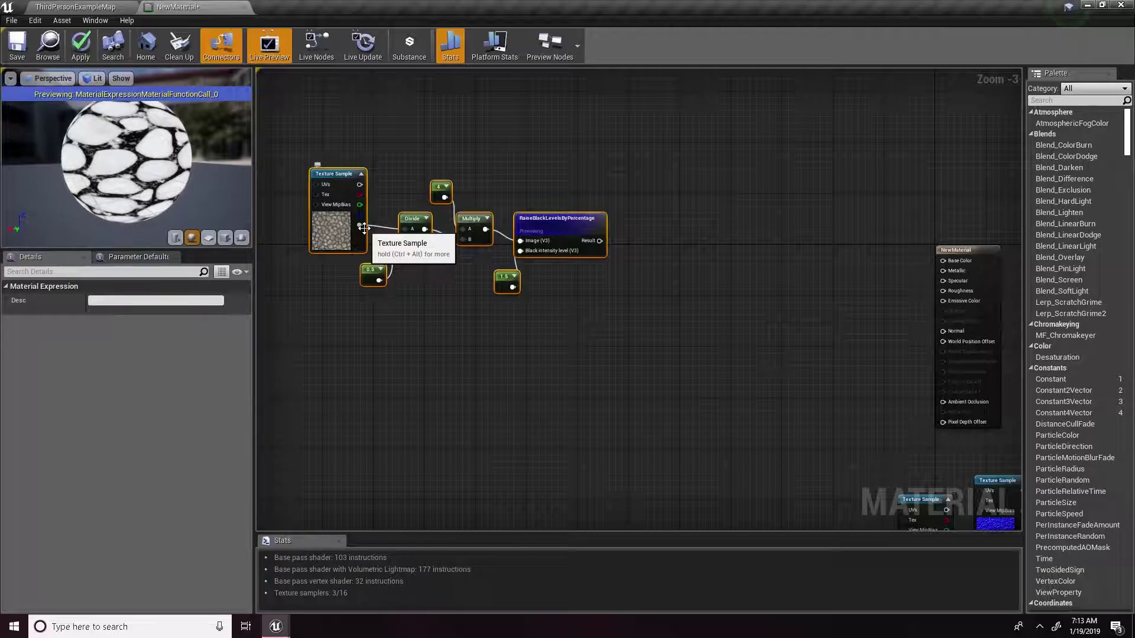
{"action": "type", "text": "c"}
{"action": "type", "text": "mask"}
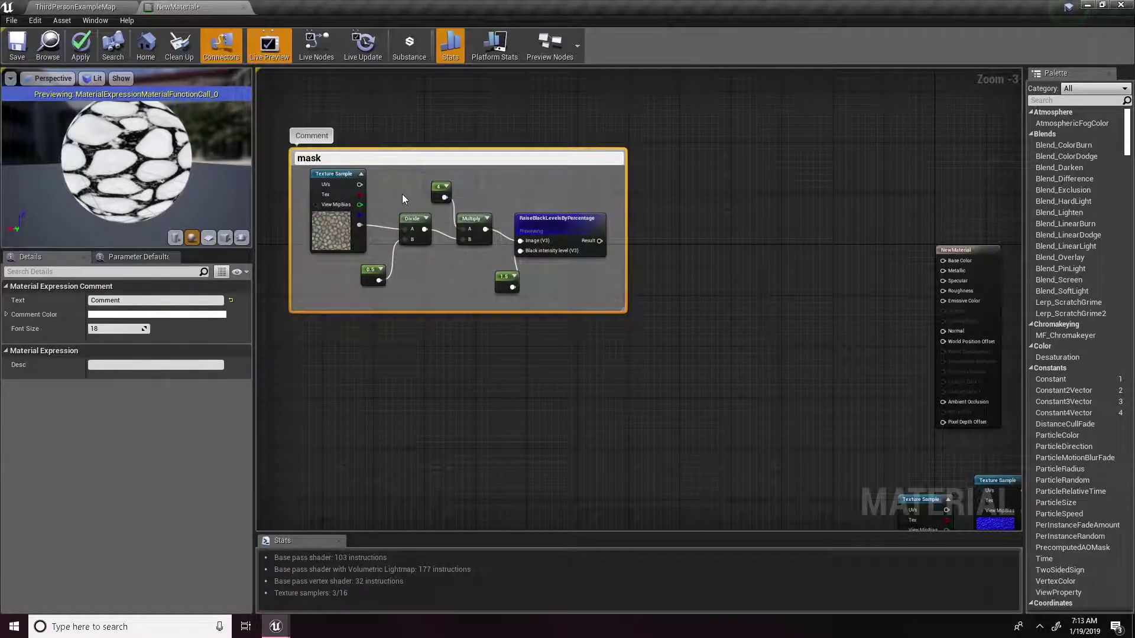
{"action": "key", "text": "Return"}
{"action": "left_click", "coordinate": [608, 107]}
- Stop previewing the RaiseBlackLevelsByPercentage node
{"action": "right_click_drag", "start_coordinate": [626, 208], "coordinate": [647, 197]}
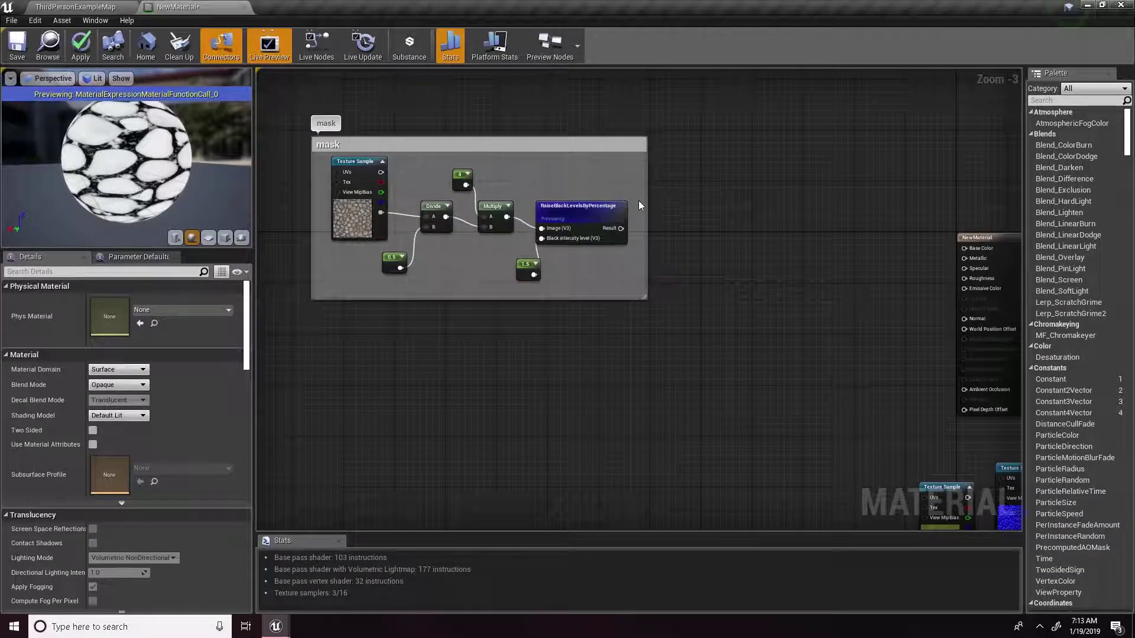
{"action": "right_click", "coordinate": [597, 214]}
{"action": "left_click", "coordinate": [641, 232]}
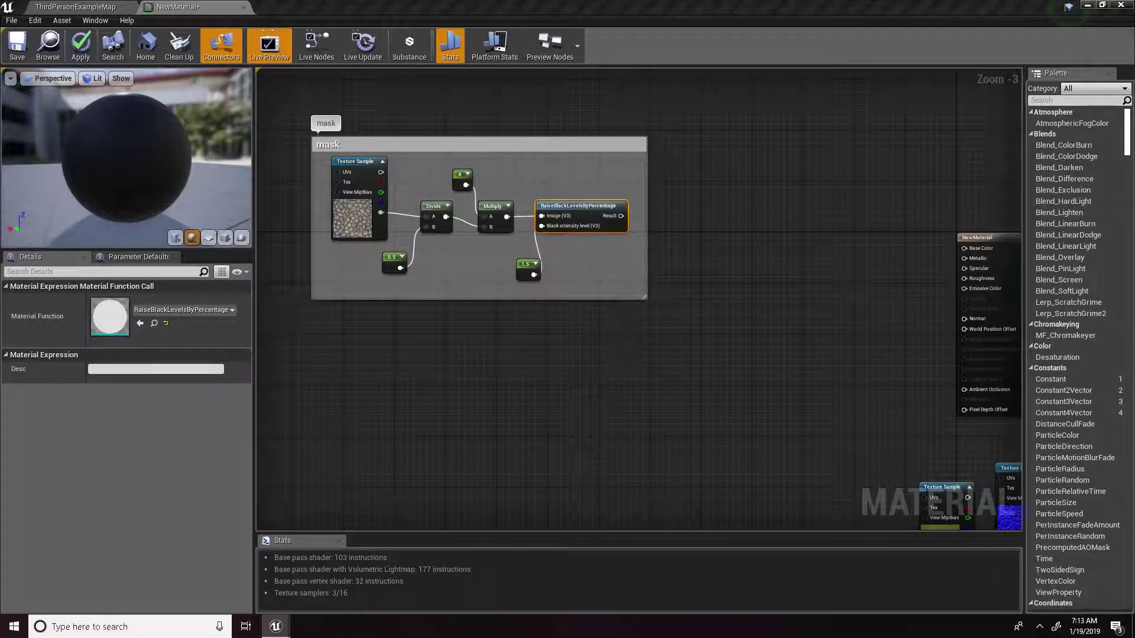
- Move the cobblestone and moss color texture samples below the mask comment, with the cobblestone sample above the moss one
{"action": "scroll", "coordinate": [459, 256], "scroll_direction": "down", "scroll_amount": 3}
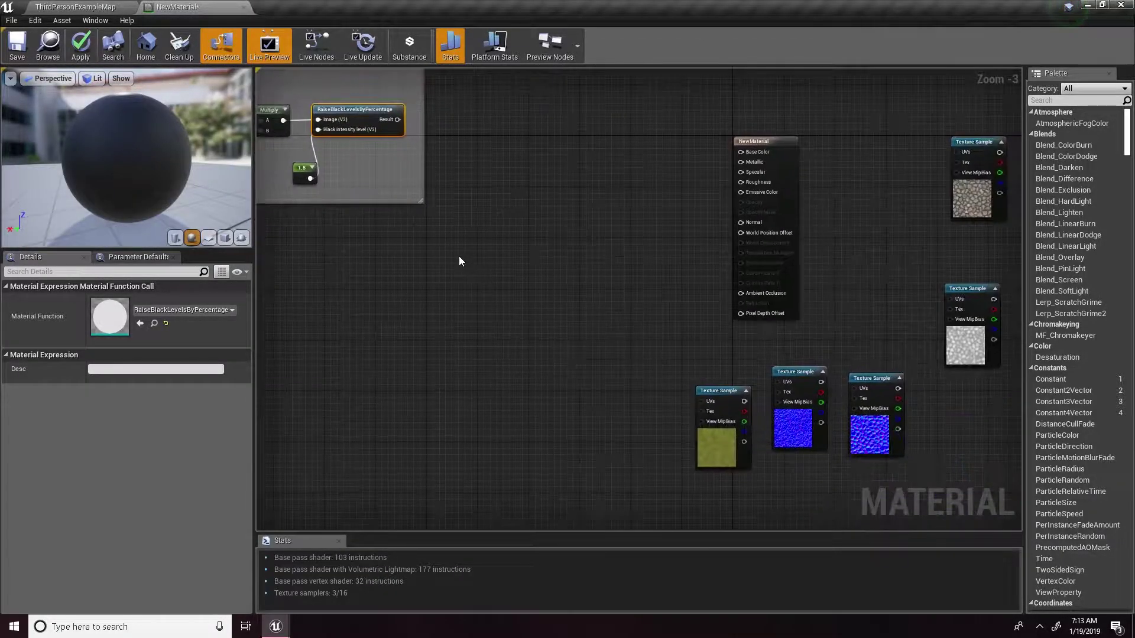
{"action": "scroll", "coordinate": [640, 287], "scroll_direction": "up", "scroll_amount": 4}
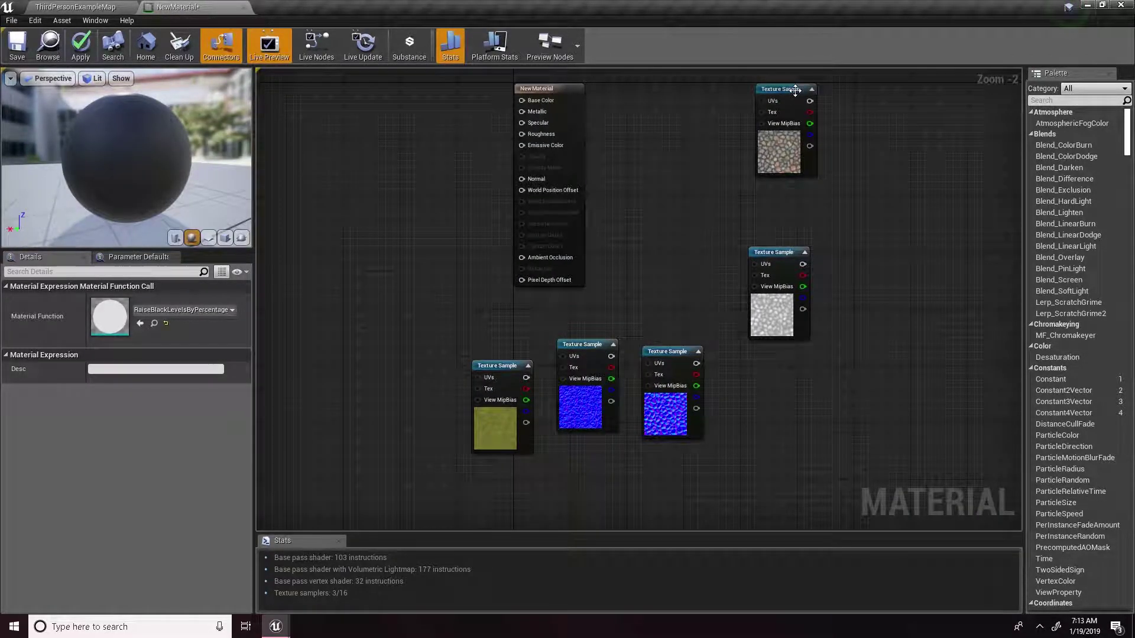
{"action": "left_click_drag", "start_coordinate": [795, 89], "coordinate": [312, 218]}
{"action": "right_click_drag", "start_coordinate": [486, 329], "coordinate": [816, 247]}
{"action": "left_click_drag", "start_coordinate": [824, 284], "coordinate": [540, 291]}
{"action": "right_click_drag", "start_coordinate": [536, 211], "coordinate": [487, 296]}
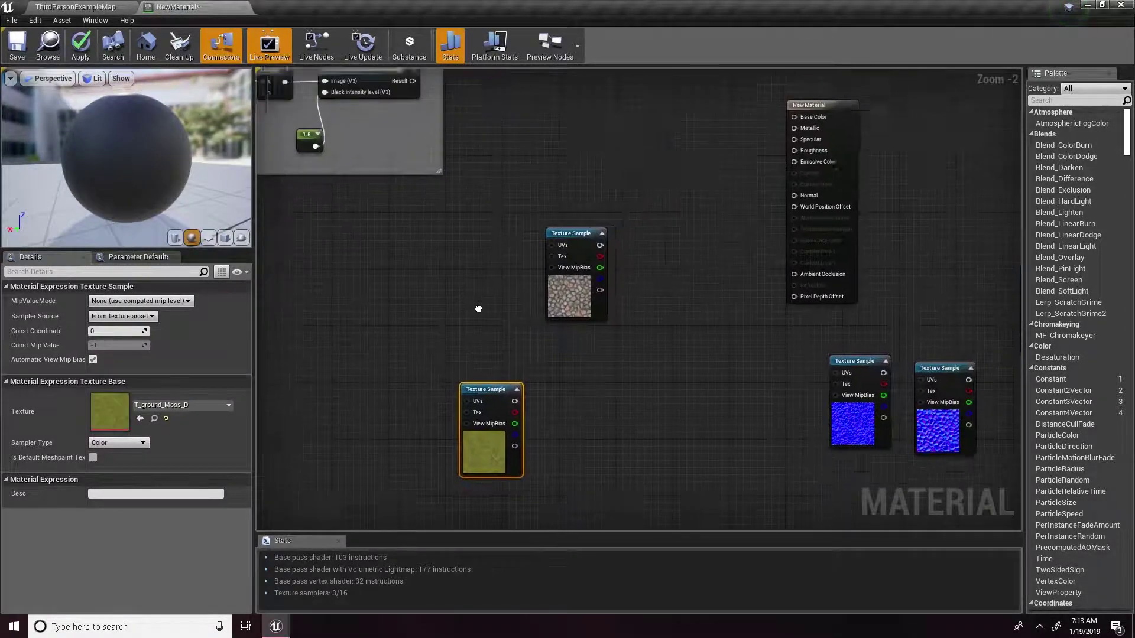
{"action": "left_click_drag", "start_coordinate": [577, 248], "coordinate": [426, 245]}
{"action": "right_click_drag", "start_coordinate": [517, 355], "coordinate": [639, 345]}
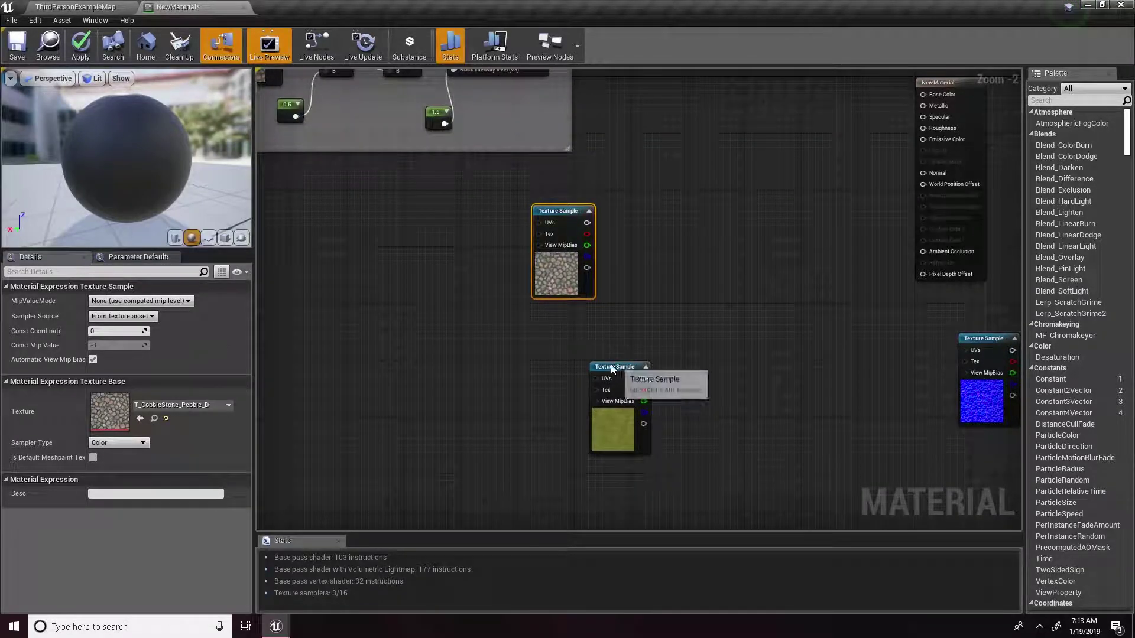
{"action": "left_click_drag", "start_coordinate": [615, 364], "coordinate": [538, 364]}
{"action": "left_click_drag", "start_coordinate": [550, 212], "coordinate": [513, 226]}
- Add a Lerp node beside the cobblestone and moss color texture samples
{"action": "right_click", "coordinate": [643, 269]}
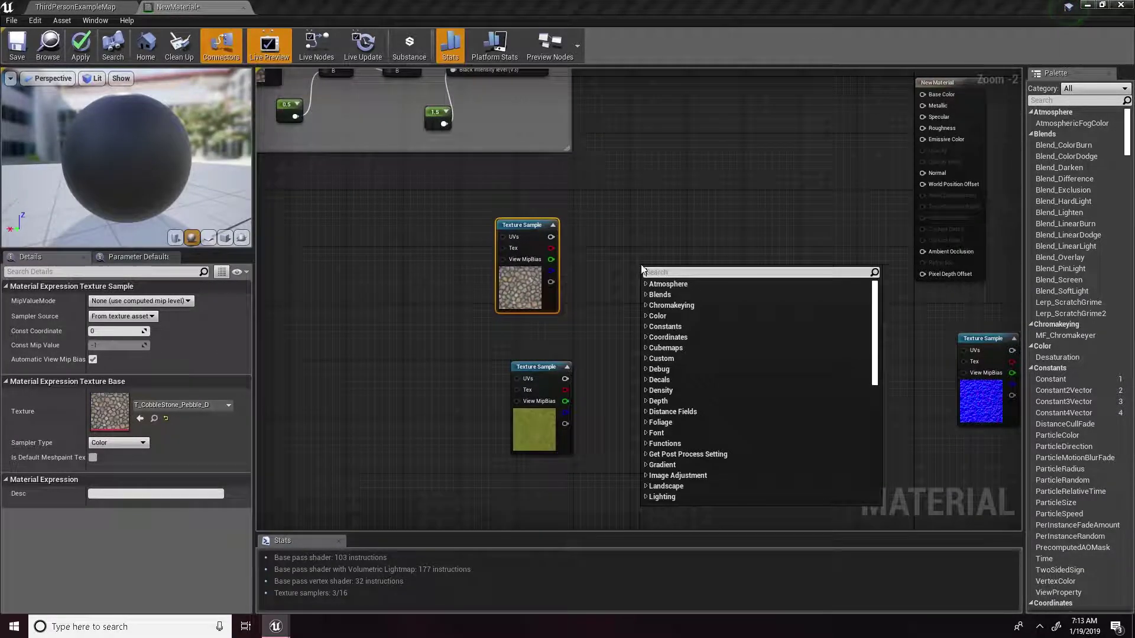
{"action": "left_click", "coordinate": [621, 283]}
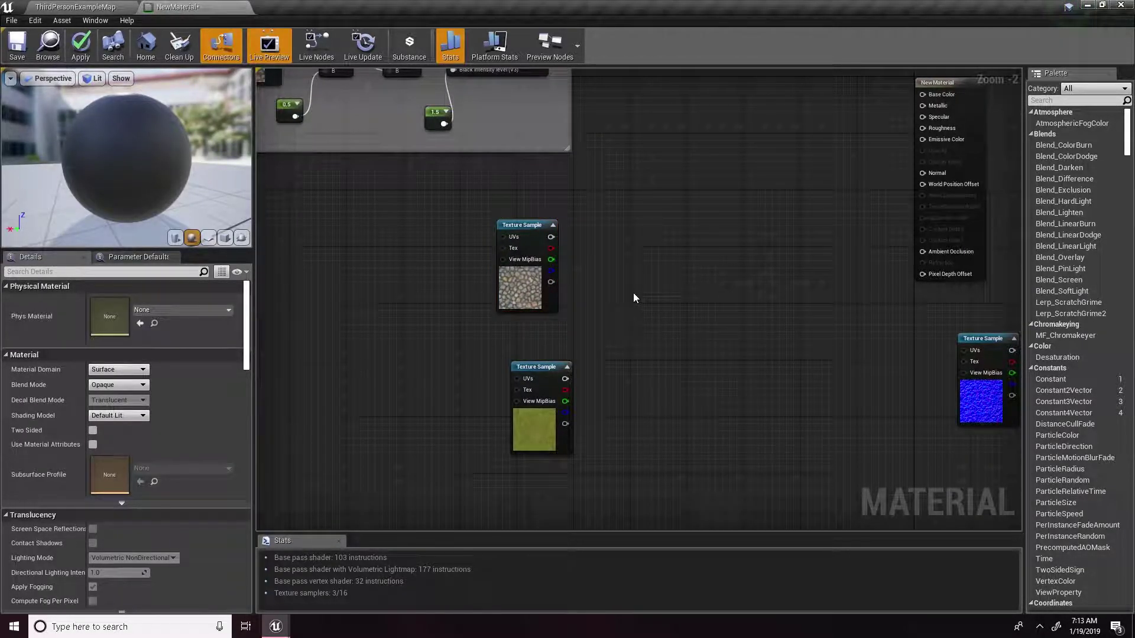
{"action": "left_click", "coordinate": [633, 297]}
{"action": "left_click_drag", "start_coordinate": [527, 230], "coordinate": [527, 237]}
- Preview the RaiseBlackLevelsByPercentage node and rotate the sphere to examine the mask's black and white areas
{"action": "right_click_drag", "start_coordinate": [611, 164], "coordinate": [610, 279]}
{"action": "right_click", "coordinate": [492, 172]}
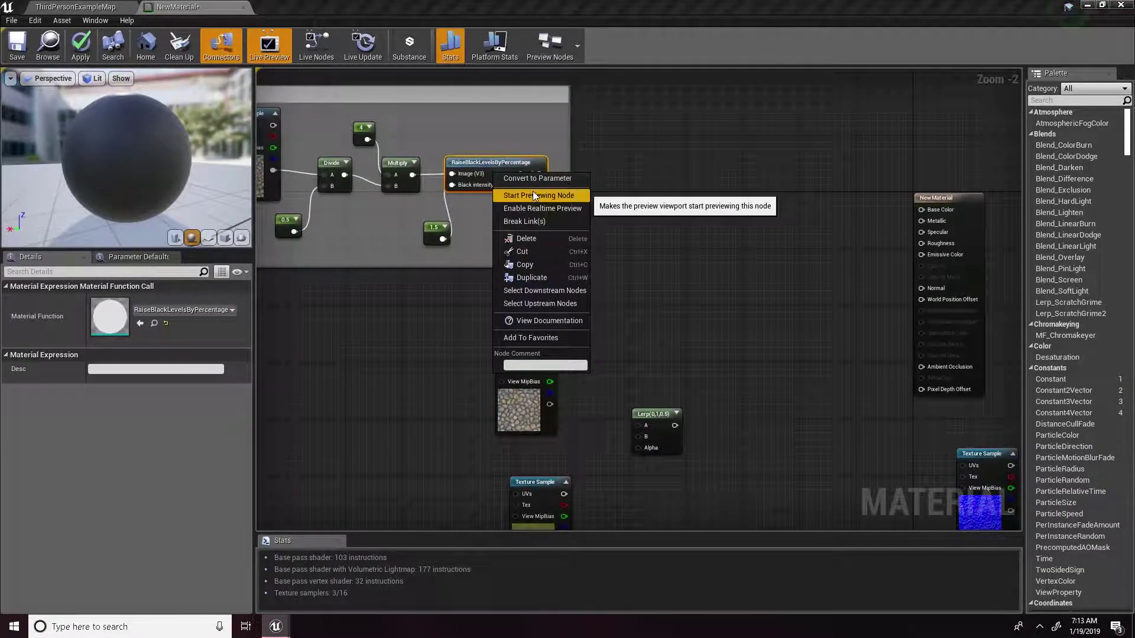
{"action": "left_click", "coordinate": [533, 195]}
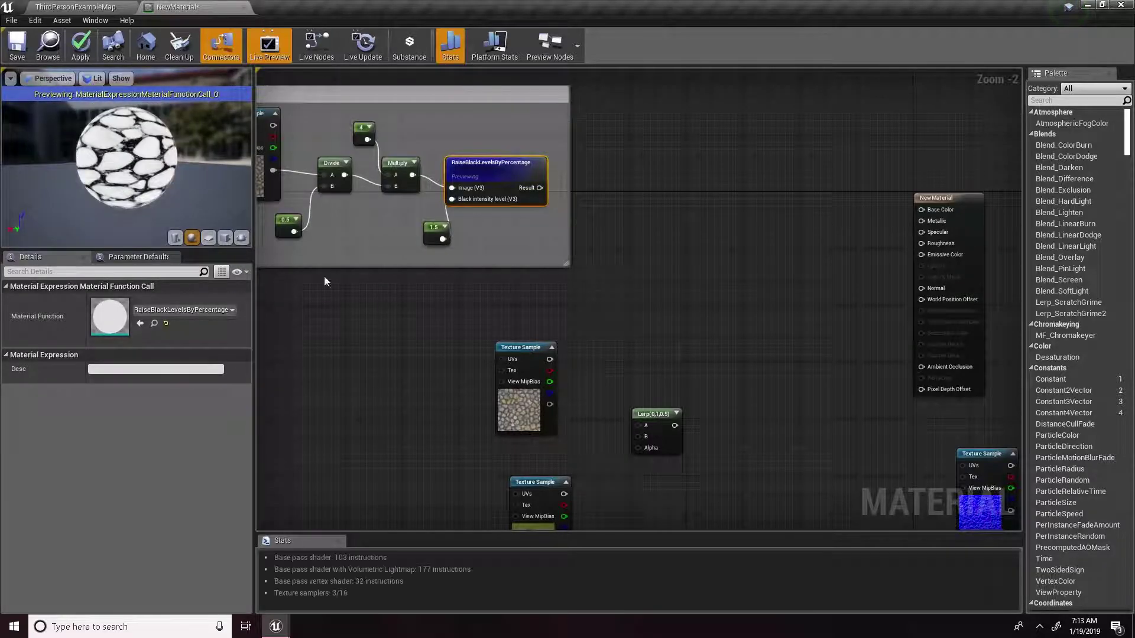
{"action": "left_click", "coordinate": [650, 413]}
{"action": "scroll", "coordinate": [648, 411], "scroll_direction": "up", "scroll_amount": 2}
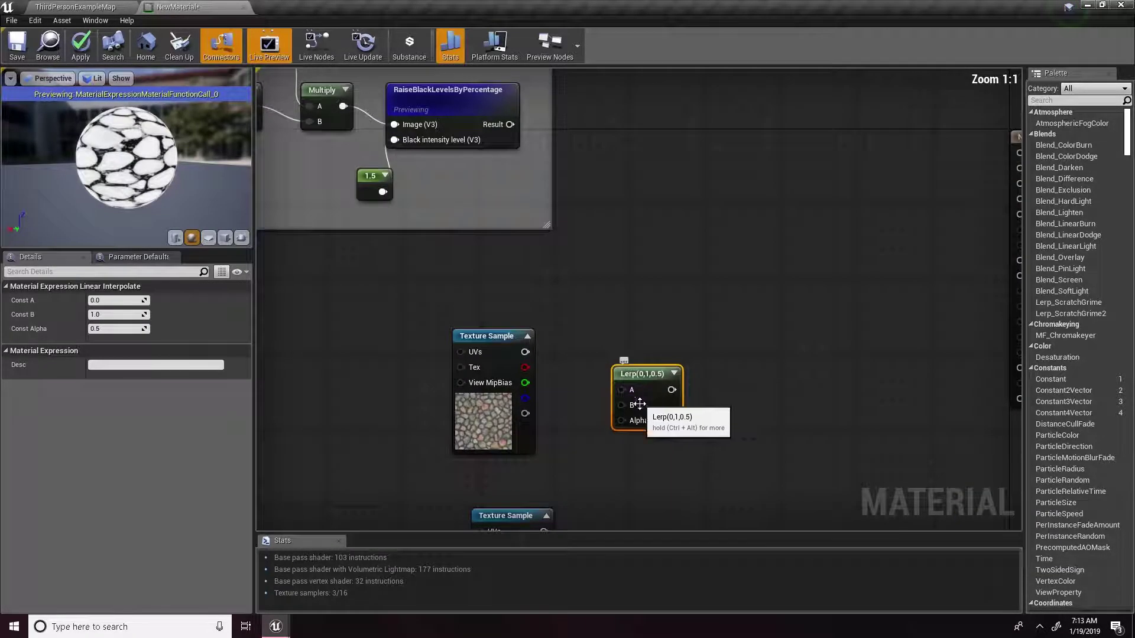
{"action": "mouse_move", "coordinate": [124, 183]}
{"action": "left_mouse_down"}
{"action": "mouse_move", "coordinate": [172, 180]}
{"action": "mouse_move", "coordinate": [124, 183]}
{"action": "left_mouse_up"}
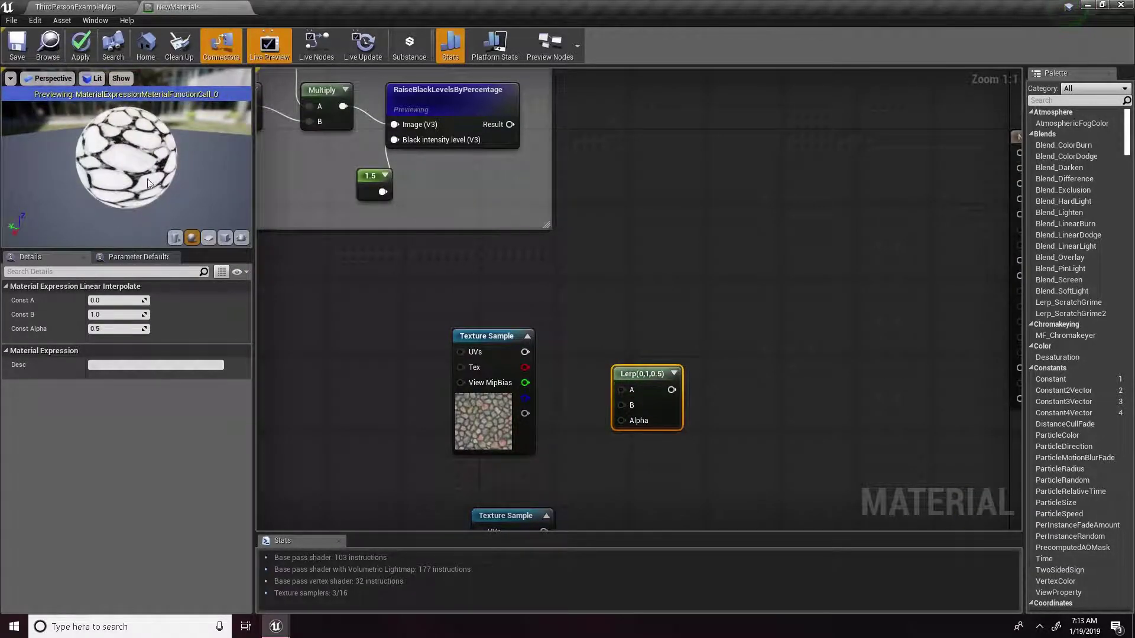
{"action": "left_click_drag", "start_coordinate": [182, 149], "coordinate": [136, 152]}
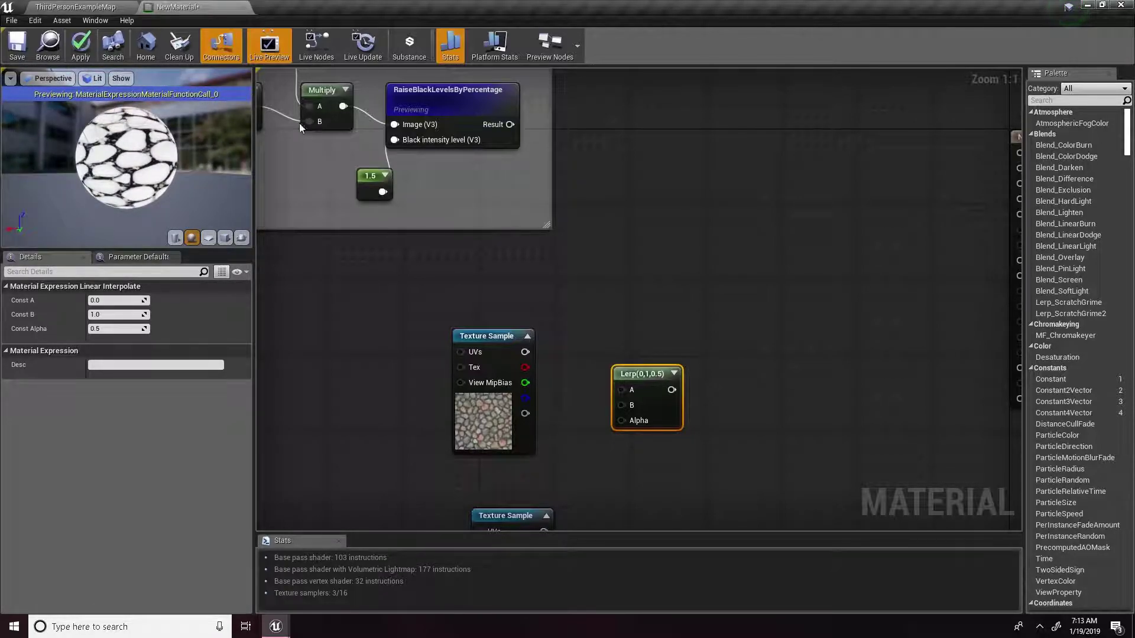
{"action": "scroll", "coordinate": [154, 160], "scroll_direction": "down", "scroll_amount": 1}
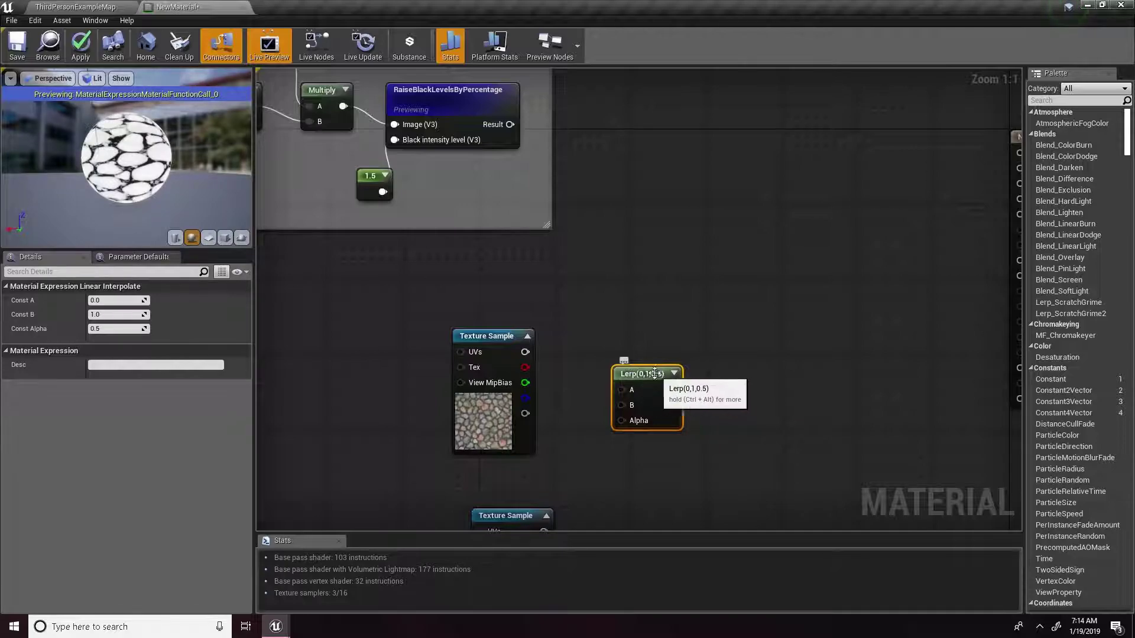
- Rearrange the color texture samples, check the mask up close, and connect the moss sample's color output to the Lerp's input A
{"action": "left_click_drag", "start_coordinate": [457, 332], "coordinate": [720, 398]}
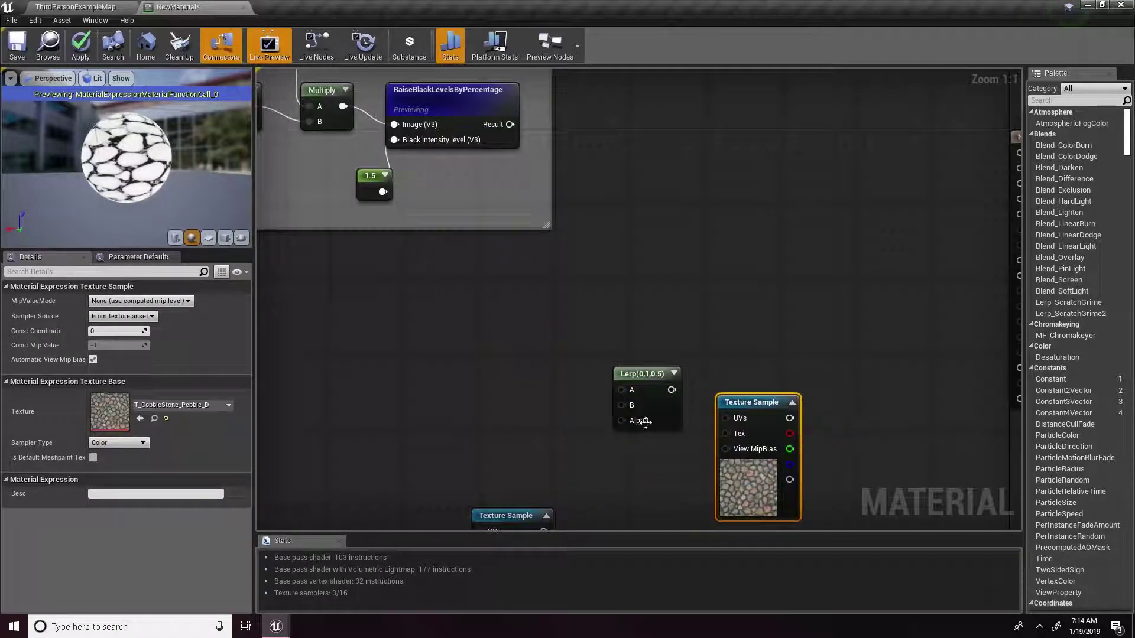
{"action": "left_click_drag", "start_coordinate": [520, 508], "coordinate": [481, 258]}
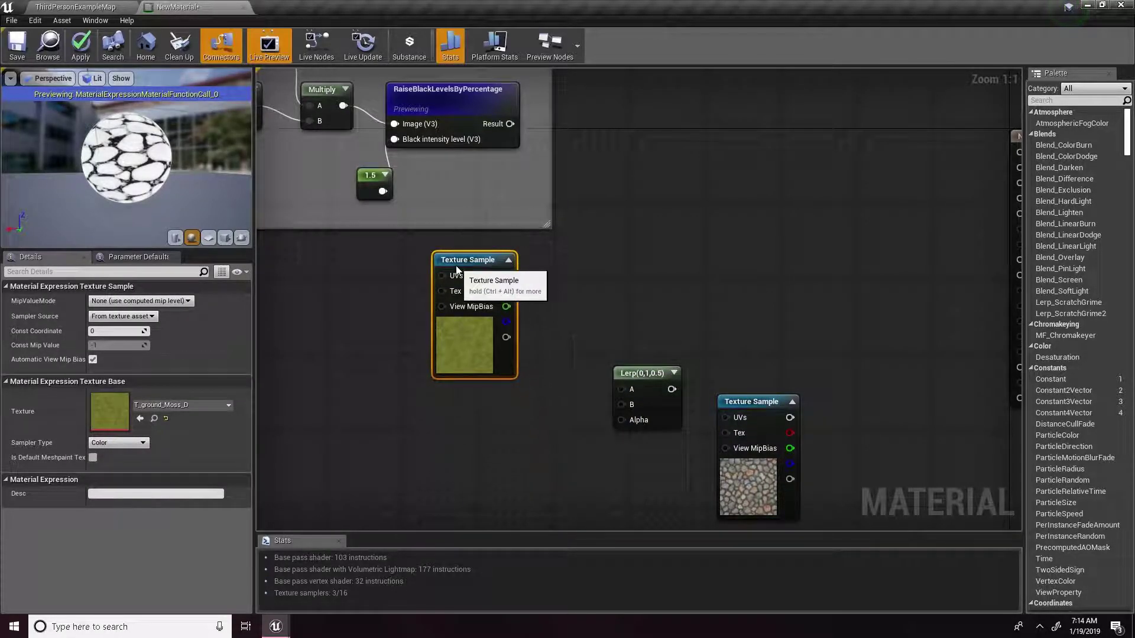
{"action": "left_click_drag", "start_coordinate": [147, 153], "coordinate": [121, 130]}
{"action": "scroll", "coordinate": [150, 155], "scroll_direction": "up", "scroll_amount": 6}
{"action": "left_click_drag", "start_coordinate": [211, 126], "coordinate": [159, 136]}
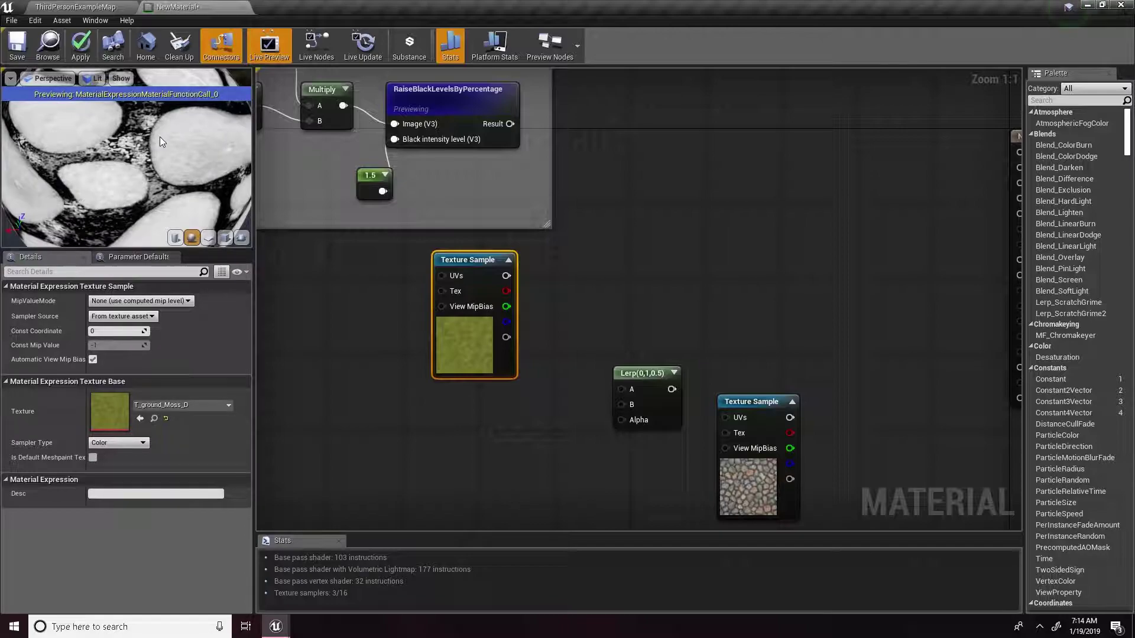
{"action": "scroll", "coordinate": [160, 137], "scroll_direction": "down", "scroll_amount": 5}
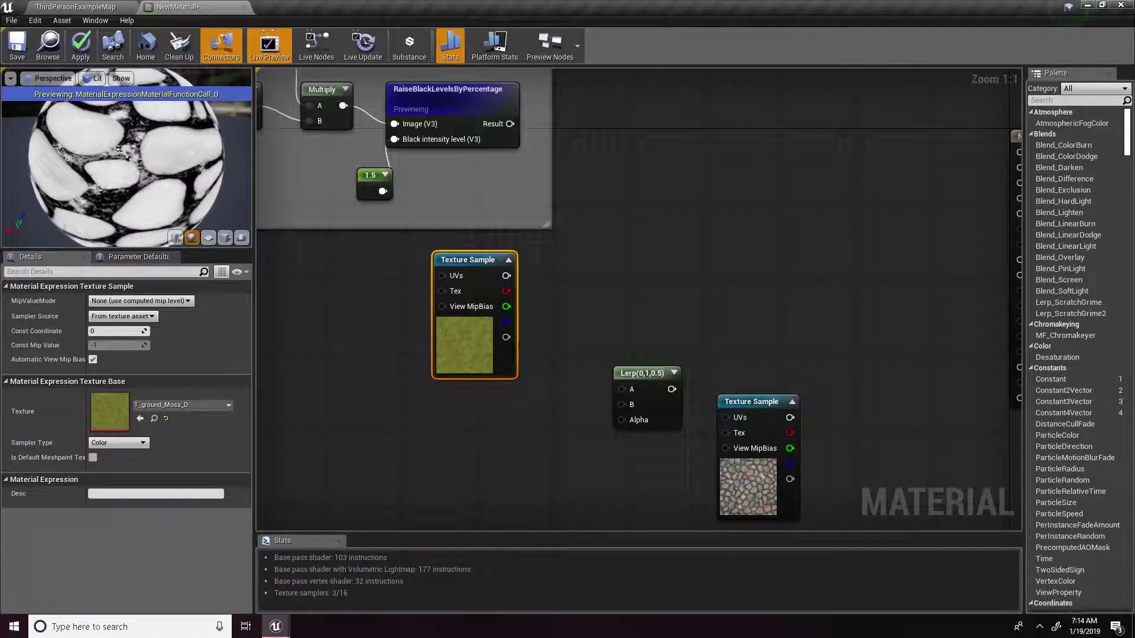
{"action": "left_click_drag", "start_coordinate": [506, 276], "coordinate": [622, 389]}
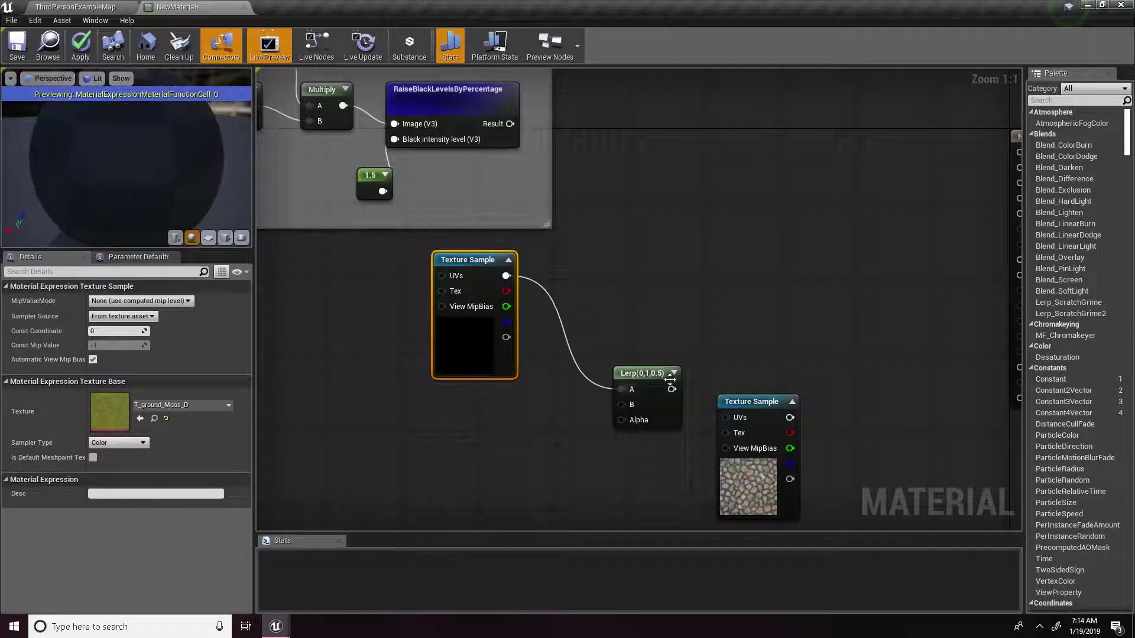
- Connect the cobblestone color sample to the Lerp's input B and the RaiseBlackLevelsByPercentage result to its Alpha
{"action": "left_click_drag", "start_coordinate": [738, 412], "coordinate": [621, 404]}
{"action": "left_click_drag", "start_coordinate": [488, 173], "coordinate": [601, 468]}
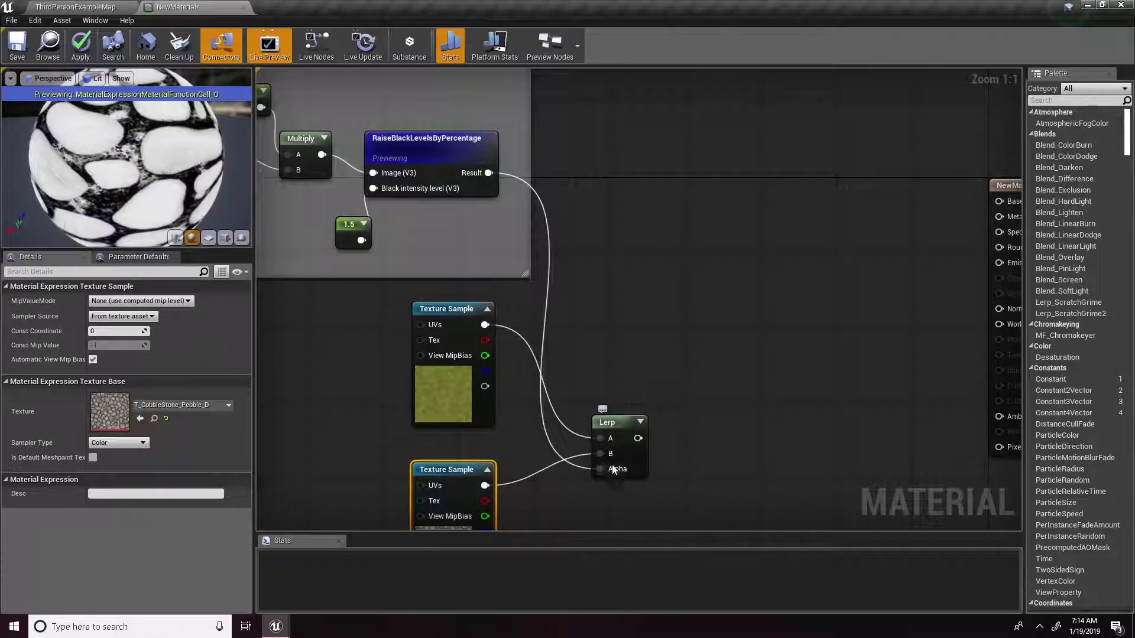
- Move the moss and cobblestone color samples together with their Lerp directly beneath the mask comment
{"action": "scroll", "coordinate": [609, 350], "scroll_direction": "down", "scroll_amount": 2}
{"action": "right_click_drag", "start_coordinate": [619, 367], "coordinate": [640, 314]}
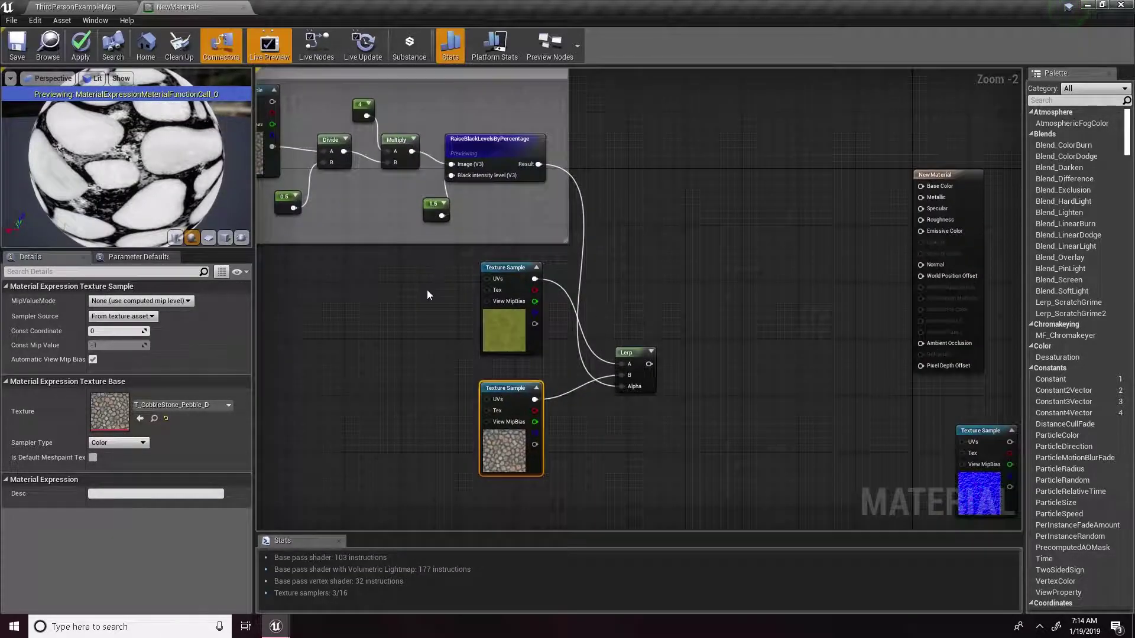
{"action": "left_click_drag", "start_coordinate": [436, 290], "coordinate": [761, 398]}
{"action": "right_click_drag", "start_coordinate": [760, 398], "coordinate": [872, 305]}
{"action": "left_click_drag", "start_coordinate": [614, 172], "coordinate": [365, 179]}
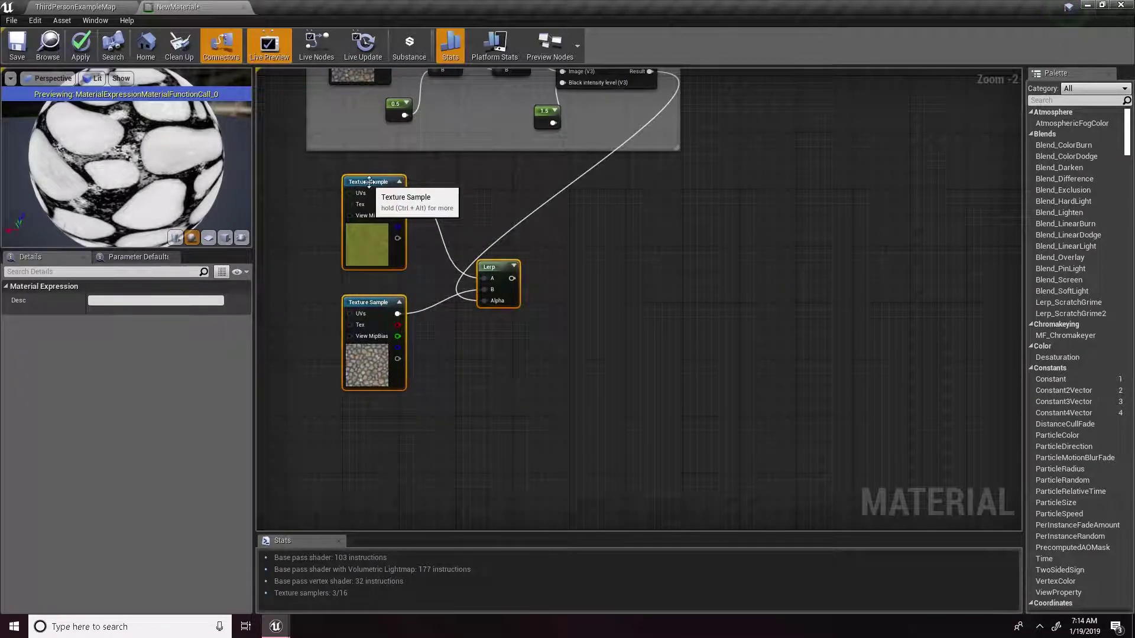
{"action": "left_click", "coordinate": [432, 269]}
{"action": "left_click", "coordinate": [378, 302]}
{"action": "scroll", "coordinate": [366, 303], "scroll_direction": "down", "scroll_amount": 3}
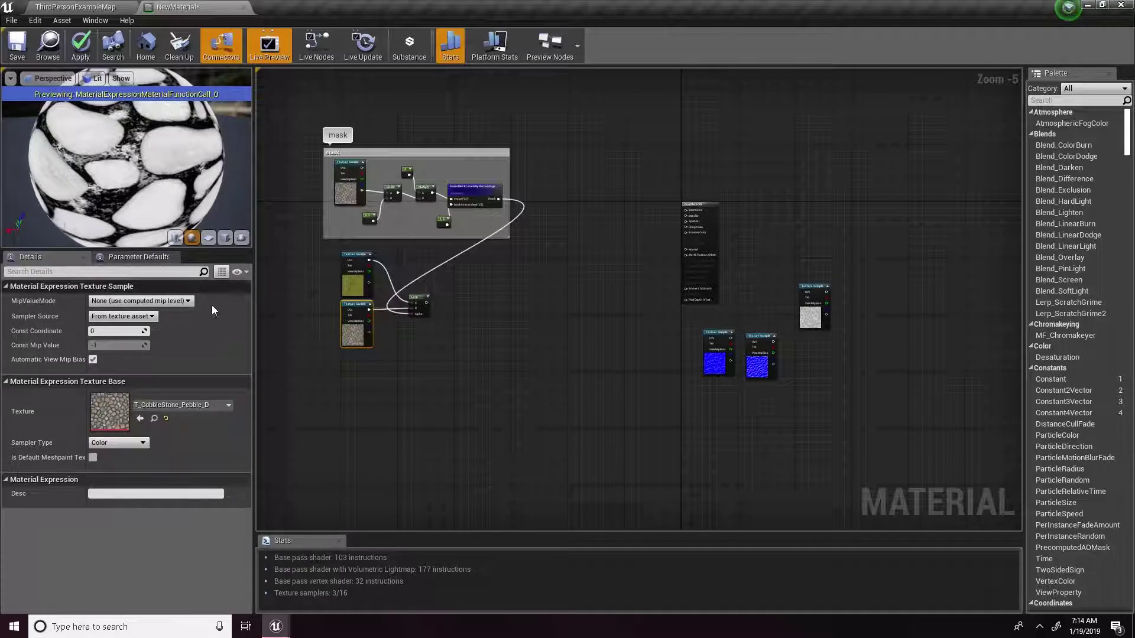
- Connect the color Lerp's output to the material's Base Color and stop previewing the RaiseBlackLevelsByPercentage node
{"action": "scroll", "coordinate": [392, 311], "scroll_direction": "up", "scroll_amount": 2}
{"action": "left_click_drag", "start_coordinate": [453, 296], "coordinate": [928, 131]}
{"action": "scroll", "coordinate": [763, 222], "scroll_direction": "down", "scroll_amount": 2}
{"action": "right_click", "coordinate": [714, 145]}
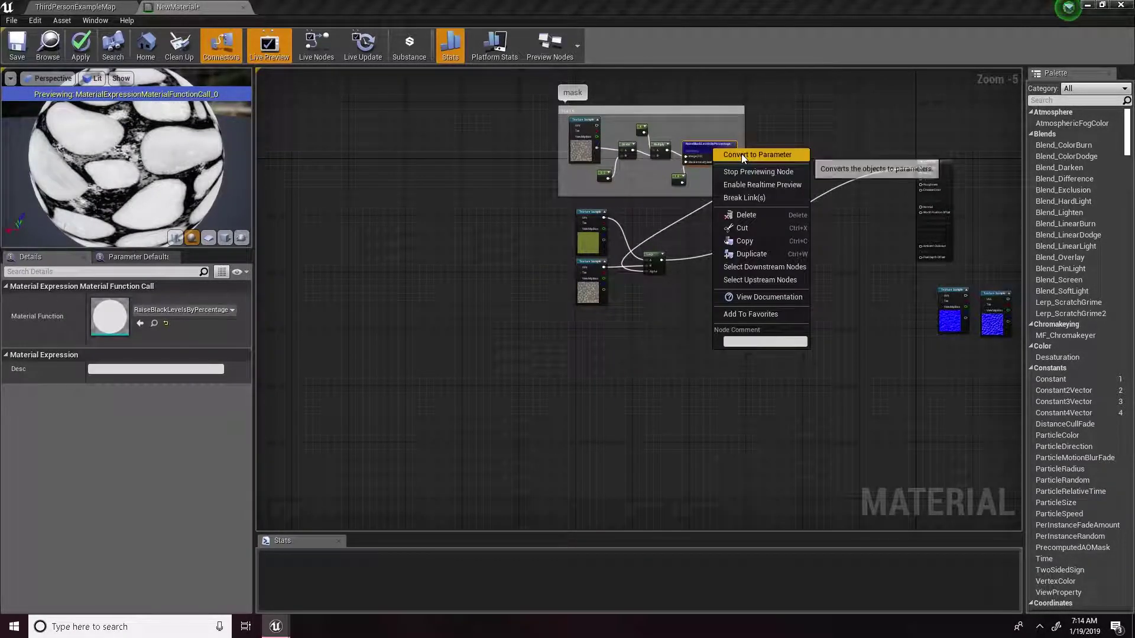
{"action": "left_click", "coordinate": [742, 152]}
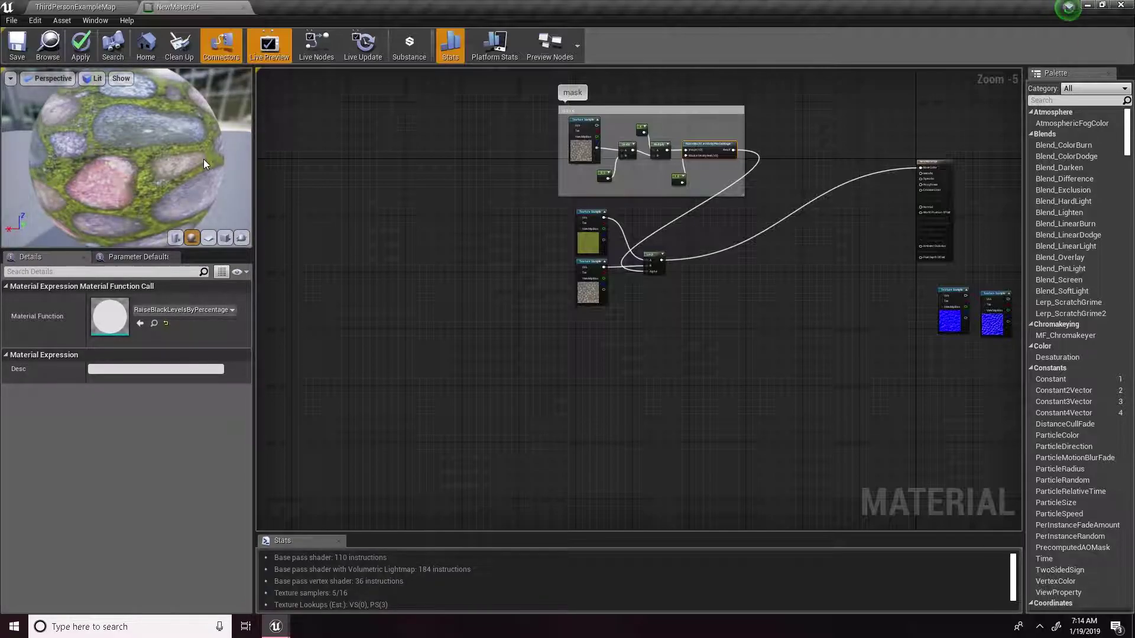
- Wrap the two color texture samples and their Lerp in a comment named "diffuse" and move it slightly down from the mask comment
{"action": "right_click_drag", "start_coordinate": [679, 267], "coordinate": [643, 325]}
{"action": "left_click_drag", "start_coordinate": [643, 324], "coordinate": [513, 190]}
{"action": "type", "text": "c"}
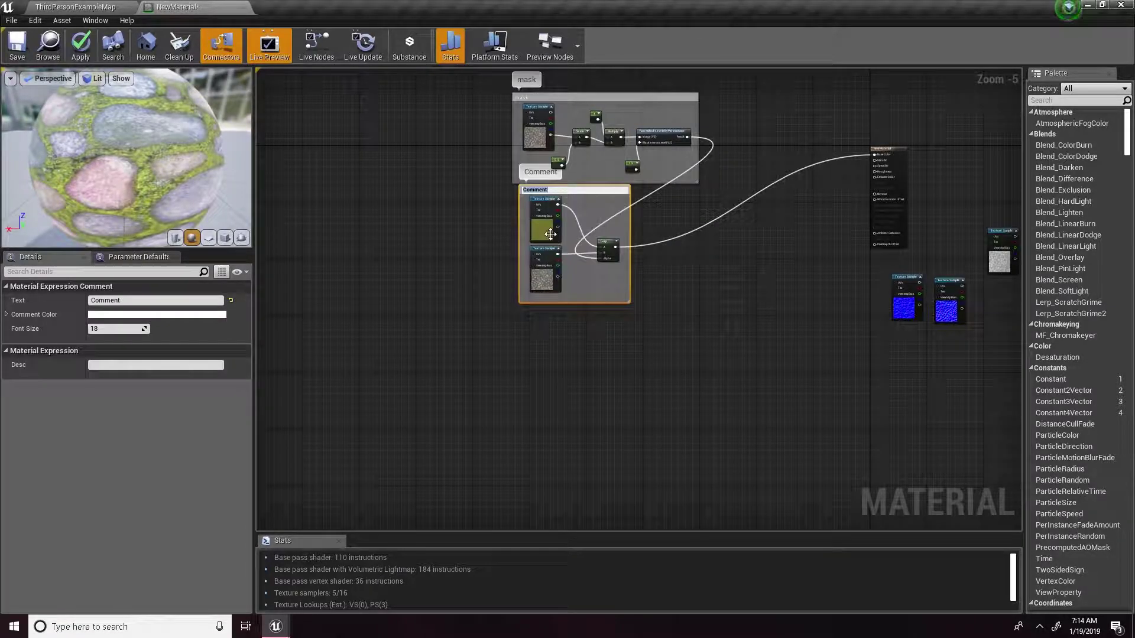
{"action": "type", "text": "di"}
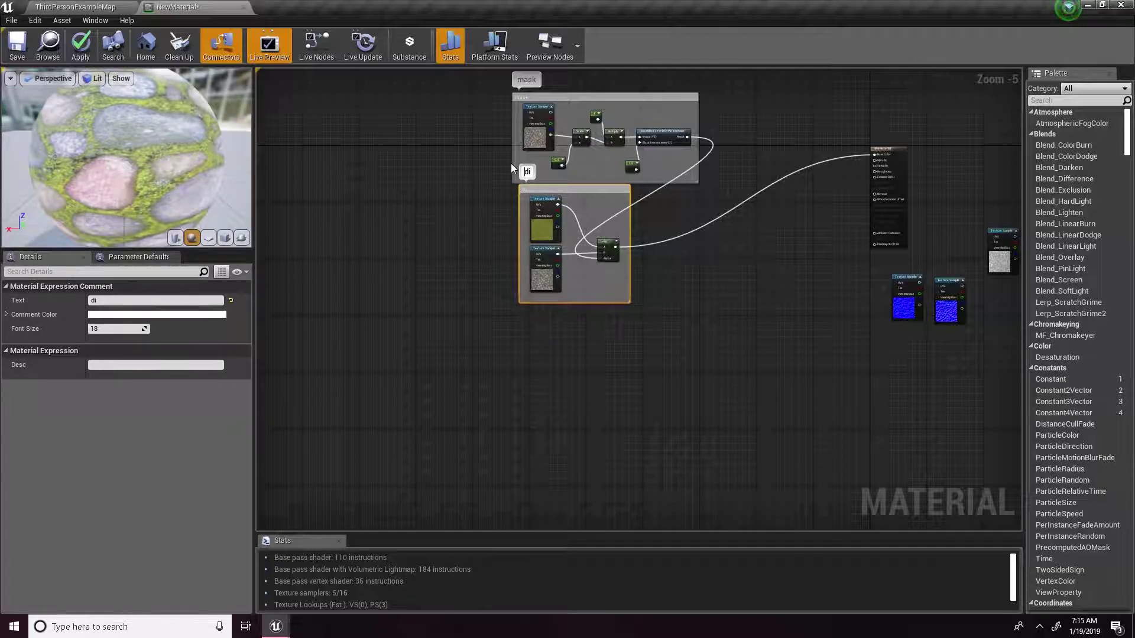
{"action": "key", "text": "BackSpace"}
{"action": "key", "text": "BackSpace"}
{"action": "type", "text": "diffuse"}
{"action": "left_click_drag", "start_coordinate": [578, 188], "coordinate": [583, 207]}
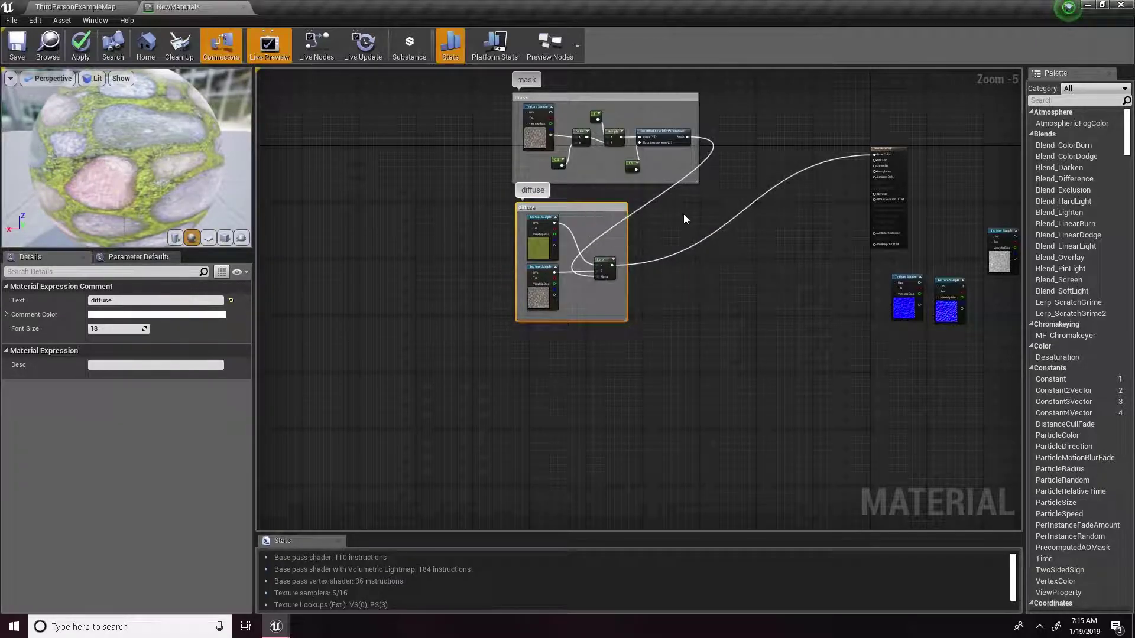
- Add a second Lerp between the mask comment and the material node, with the RaiseBlackLevelsByPercentage result as its Alpha
{"action": "left_click", "coordinate": [682, 214]}
{"action": "scroll", "coordinate": [682, 204], "scroll_direction": "up", "scroll_amount": 2}
{"action": "right_click_drag", "start_coordinate": [683, 199], "coordinate": [600, 306]}
{"action": "scroll", "coordinate": [677, 304], "scroll_direction": "down", "scroll_amount": 1}
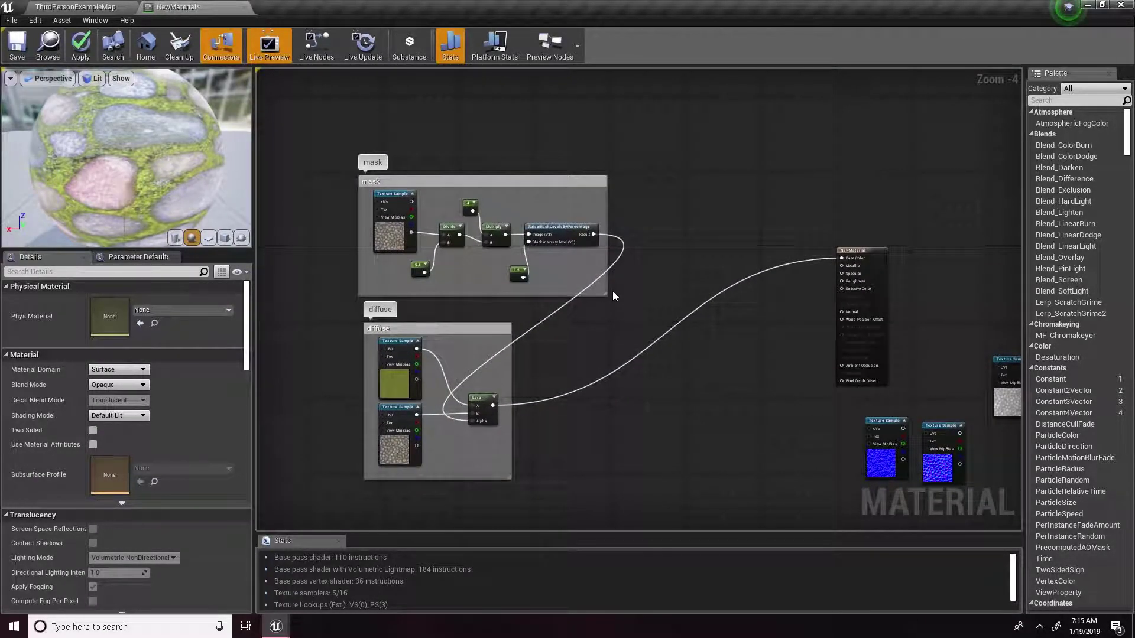
{"action": "right_click_drag", "start_coordinate": [647, 275], "coordinate": [561, 316]}
{"action": "right_click_drag", "start_coordinate": [618, 233], "coordinate": [600, 244]}
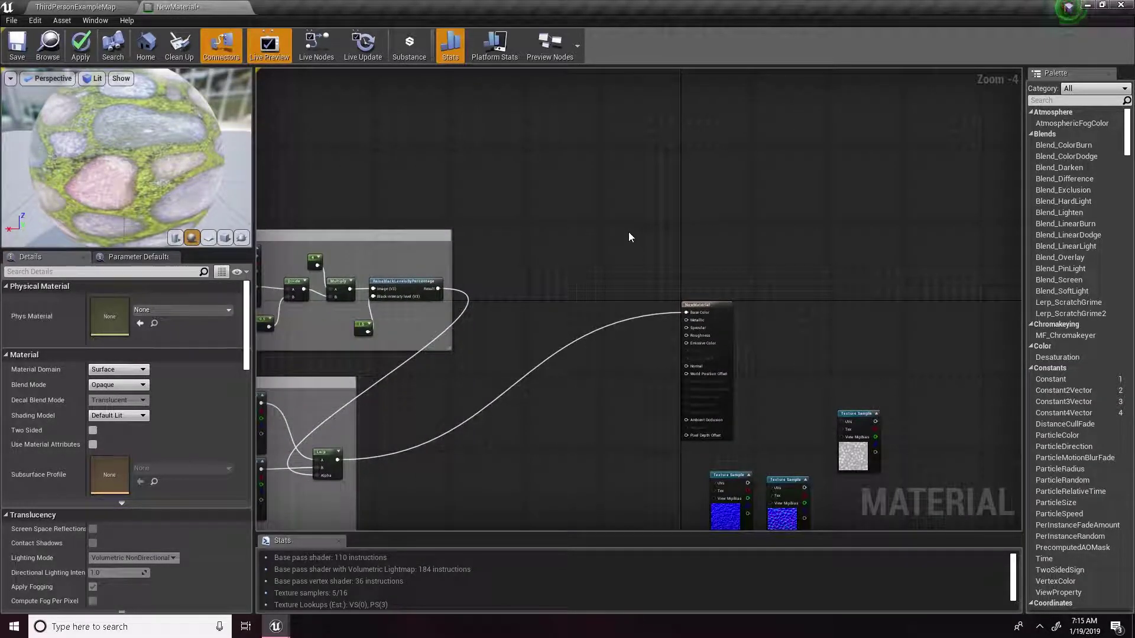
{"action": "left_click", "coordinate": [617, 254]}
{"action": "scroll", "coordinate": [472, 292], "scroll_direction": "up", "scroll_amount": 3}
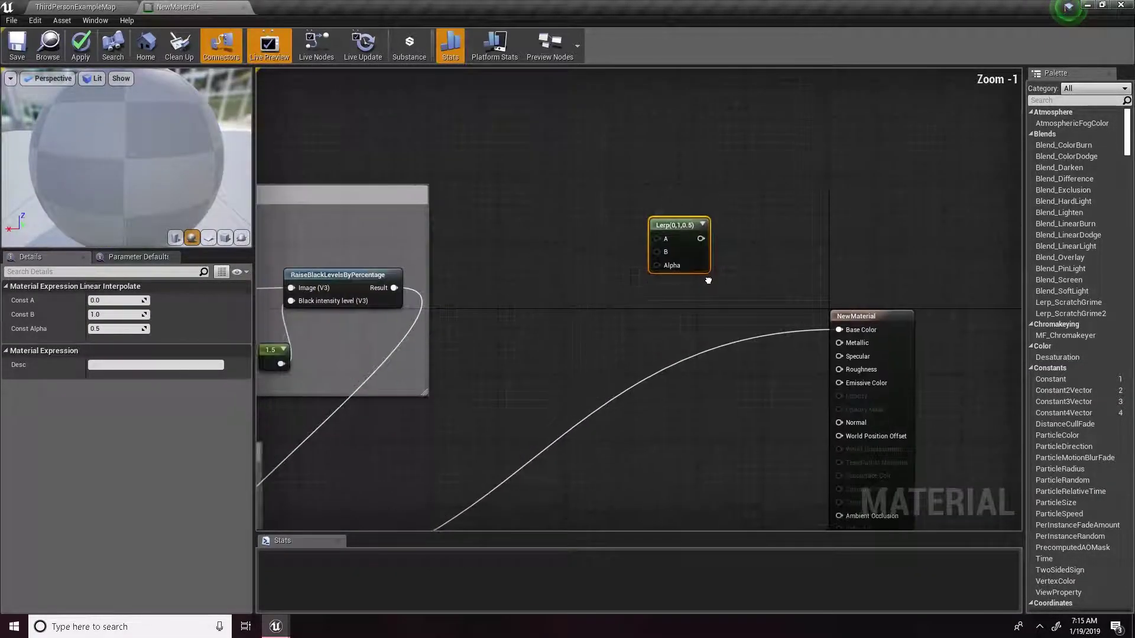
{"action": "left_click", "coordinate": [476, 294]}
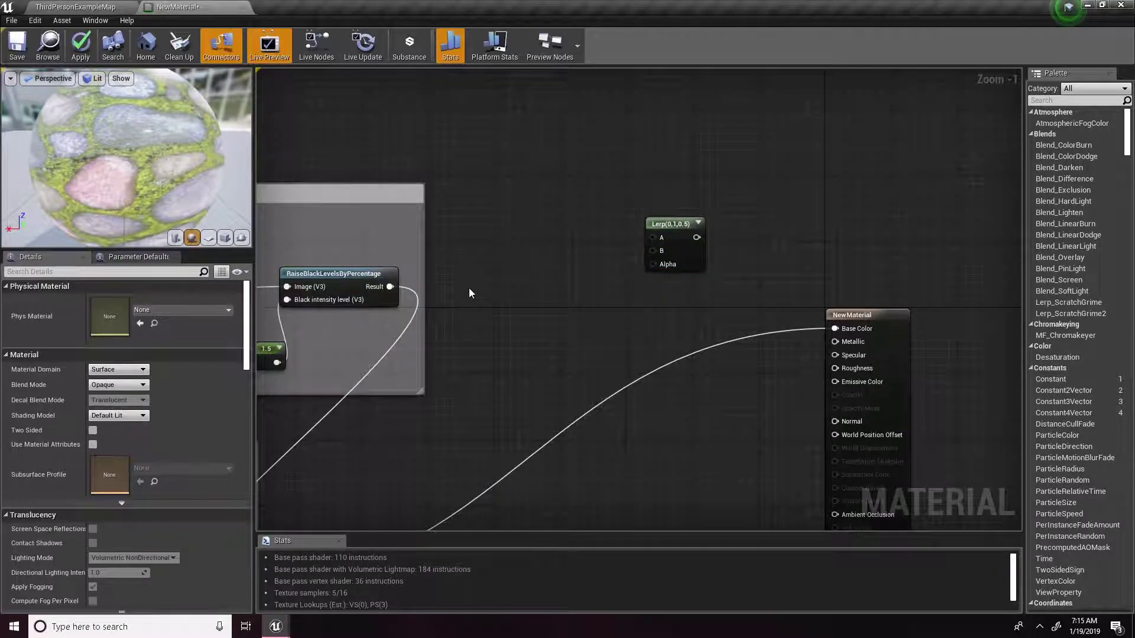
{"action": "left_click_drag", "start_coordinate": [385, 286], "coordinate": [651, 268]}
{"action": "right_click_drag", "start_coordinate": [651, 268], "coordinate": [645, 288]}
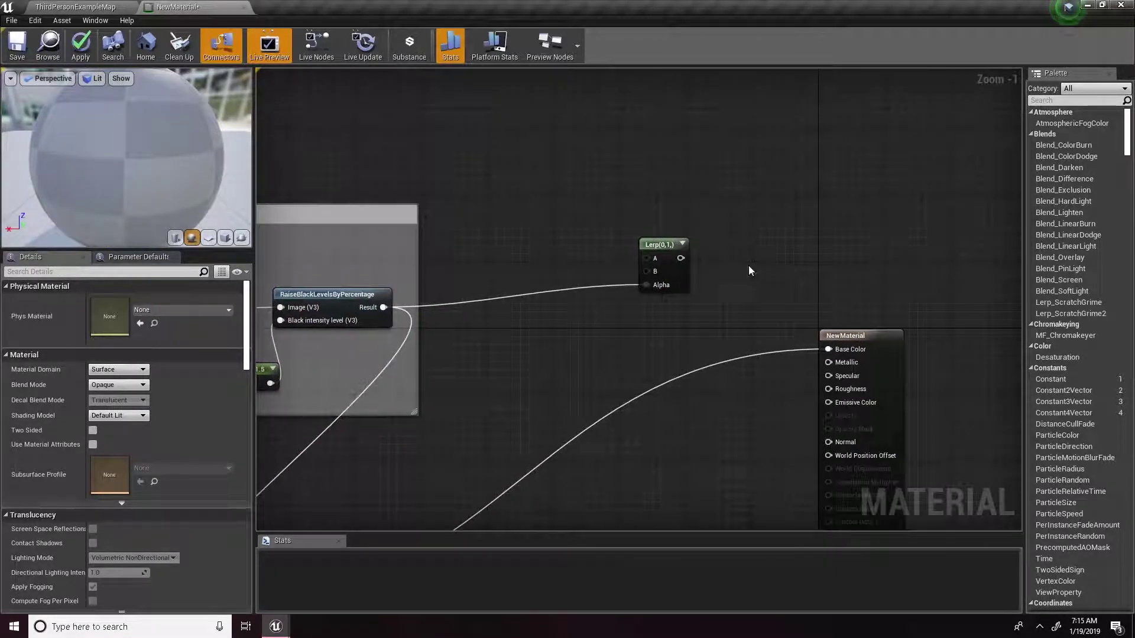
- Feed two Constant nodes of value 0 into the new Lerp's A and B inputs and connect its output to Specular
{"action": "left_click", "coordinate": [575, 221]}
{"action": "left_click", "coordinate": [570, 260]}
{"action": "left_click_drag", "start_coordinate": [589, 237], "coordinate": [647, 271]}
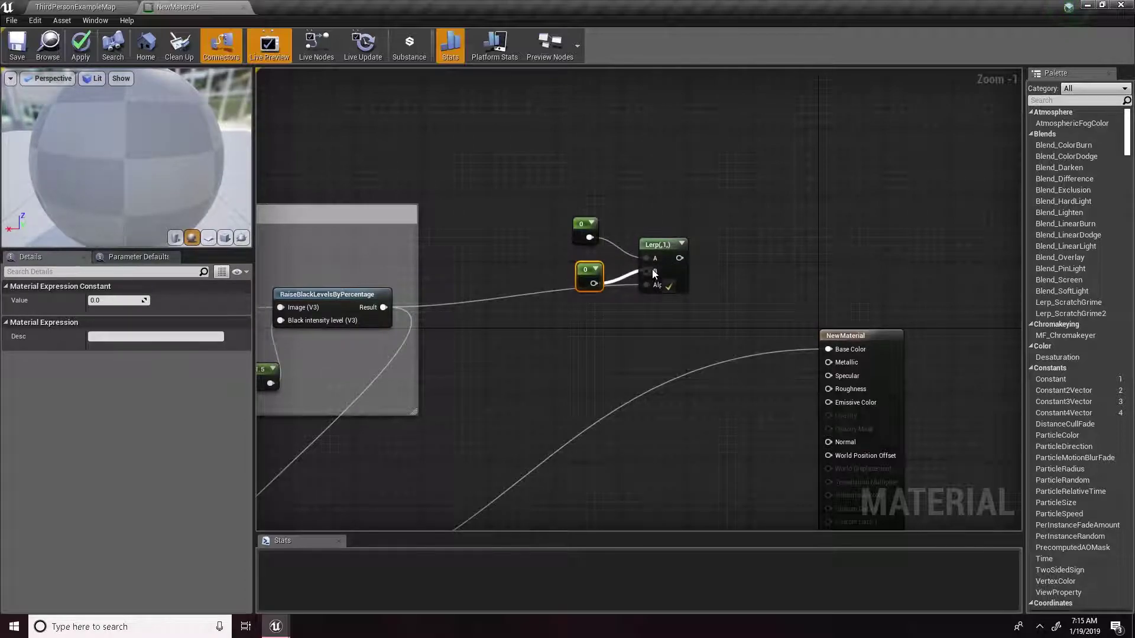
{"action": "left_click", "coordinate": [584, 225]}
{"action": "left_click_drag", "start_coordinate": [540, 205], "coordinate": [616, 246]}
{"action": "left_click", "coordinate": [648, 226]}
{"action": "right_click_drag", "start_coordinate": [747, 227], "coordinate": [782, 214]}
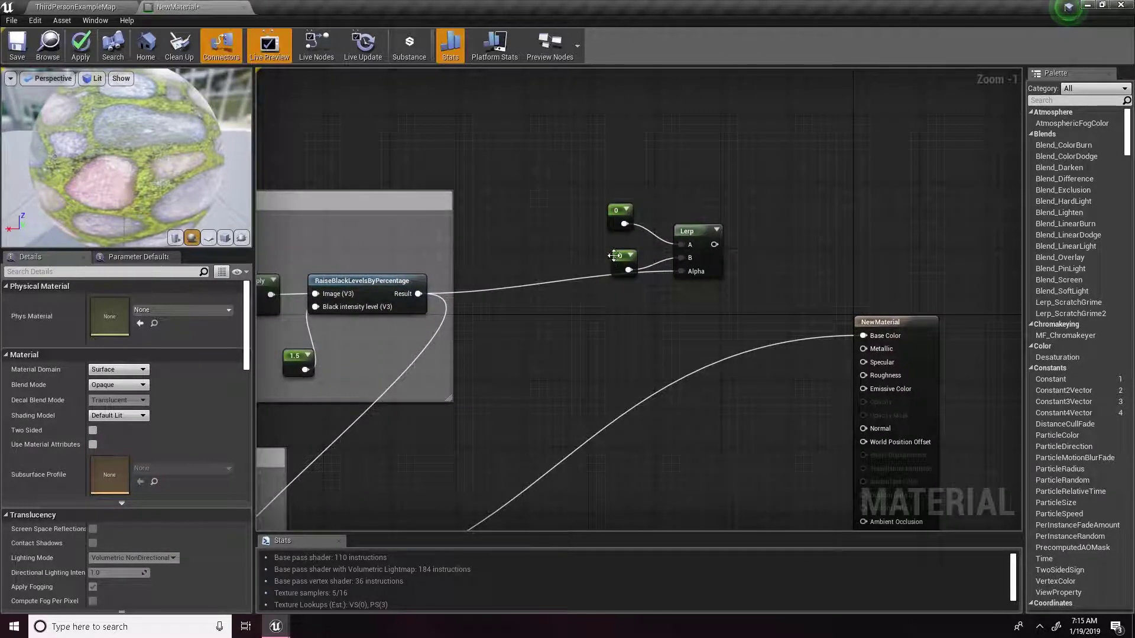
{"action": "left_click", "coordinate": [623, 257]}
{"action": "right_click_drag", "start_coordinate": [700, 245], "coordinate": [539, 182]}
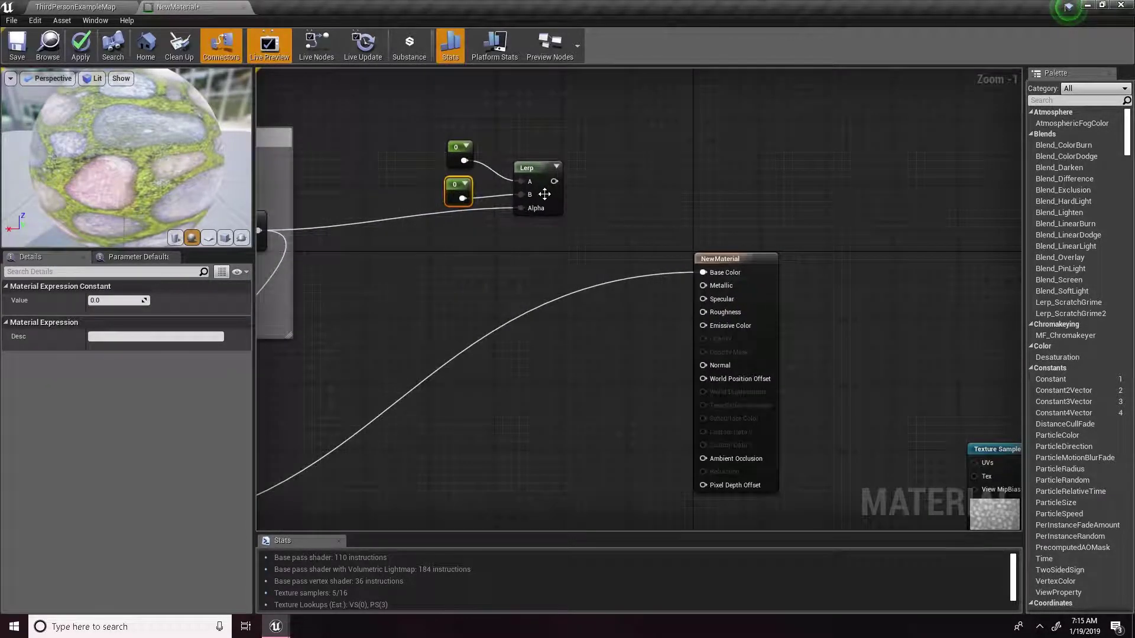
{"action": "left_click_drag", "start_coordinate": [552, 181], "coordinate": [704, 299]}
- Move the T_CobbleStone_Pebble_M texture sample to the space below the specular Lerp, beside the mask comment
{"action": "scroll", "coordinate": [709, 299], "scroll_direction": "down", "scroll_amount": 3}
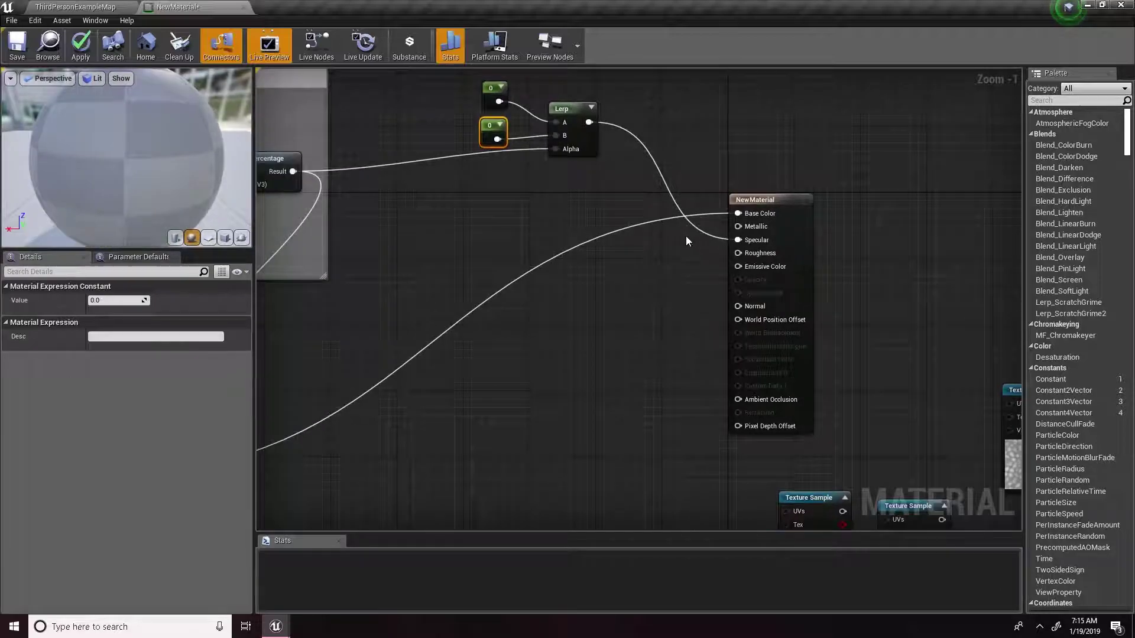
{"action": "right_click_drag", "start_coordinate": [623, 290], "coordinate": [582, 268]}
{"action": "left_click_drag", "start_coordinate": [779, 283], "coordinate": [448, 194]}
{"action": "right_click_drag", "start_coordinate": [593, 222], "coordinate": [576, 288]}
{"action": "scroll", "coordinate": [577, 292], "scroll_direction": "up", "scroll_amount": 3}
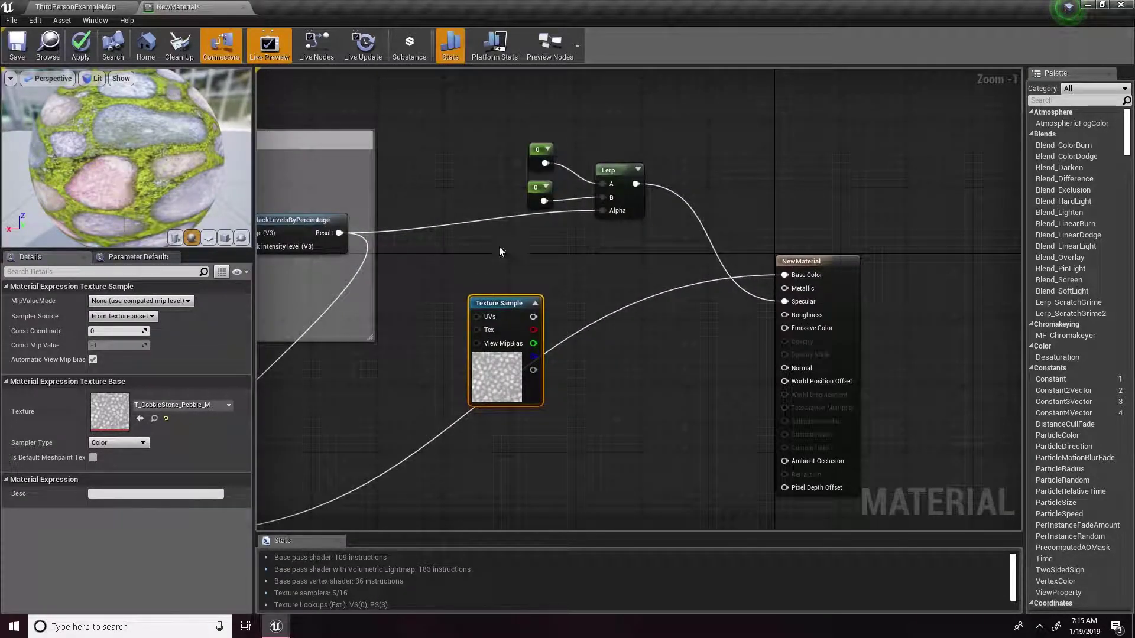
- Add another Lerp beside the T_CobbleStone_Pebble_M sample, connect the mask result to its Alpha, and space the two nodes apart
{"action": "left_click", "coordinate": [611, 271]}
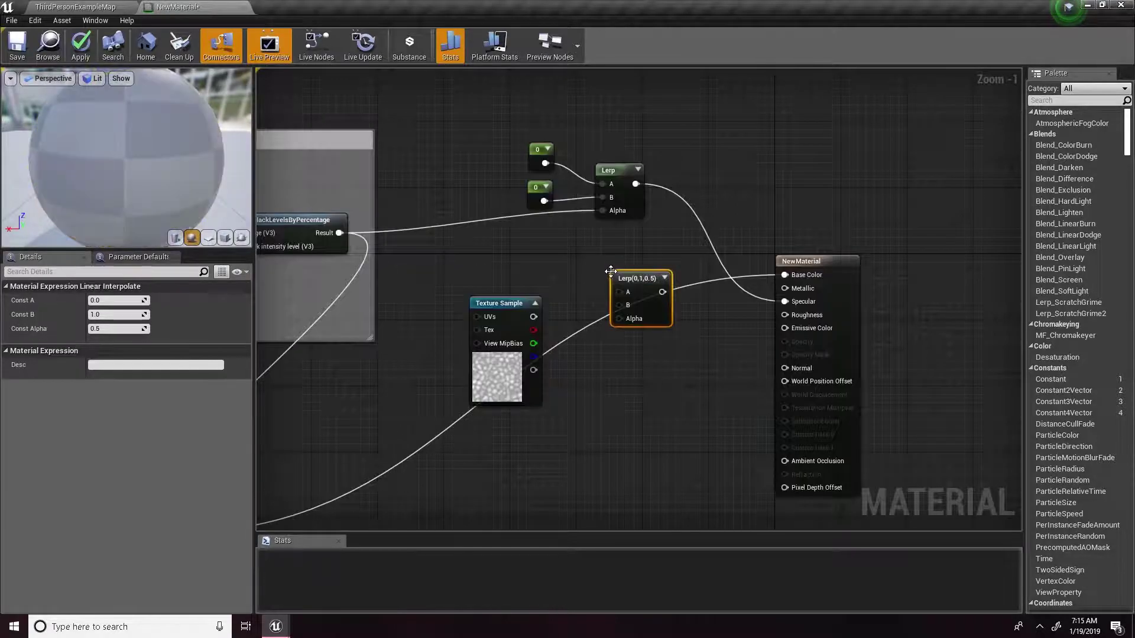
{"action": "left_click_drag", "start_coordinate": [340, 233], "coordinate": [623, 318]}
{"action": "right_click_drag", "start_coordinate": [594, 304], "coordinate": [622, 339]}
{"action": "left_click_drag", "start_coordinate": [530, 336], "coordinate": [530, 277]}
{"action": "right_click_drag", "start_coordinate": [662, 337], "coordinate": [610, 269]}
{"action": "left_click_drag", "start_coordinate": [616, 257], "coordinate": [655, 279]}
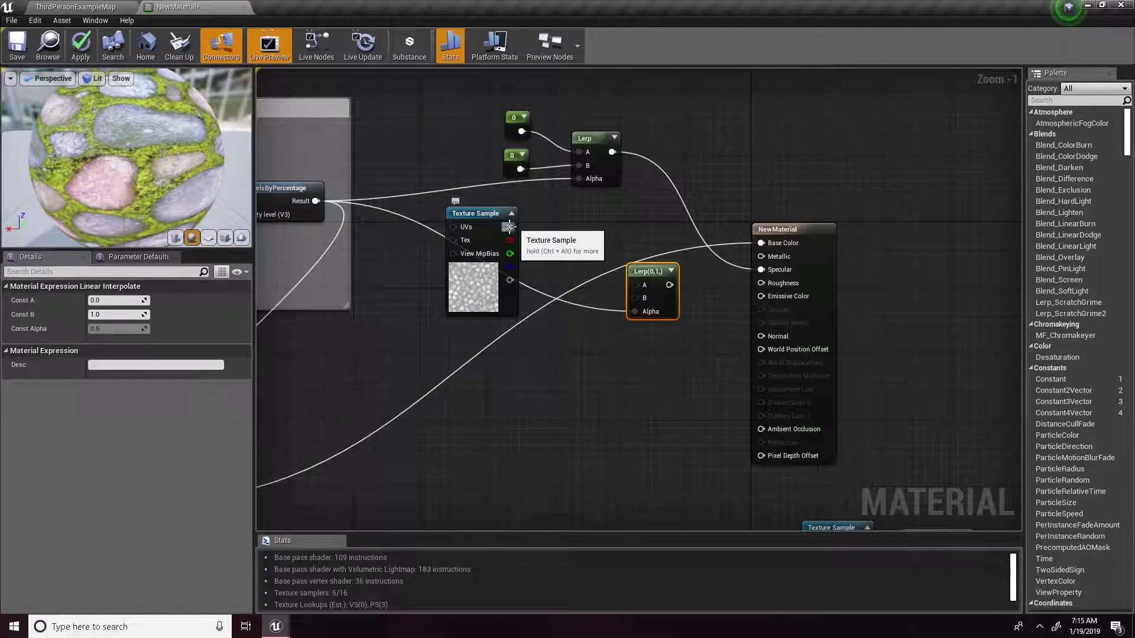
- Connect the T_CobbleStone_Pebble_M sample to the Lerp's input B and the Lerp's output to Metallic, aligning both nodes
{"action": "left_click_drag", "start_coordinate": [511, 227], "coordinate": [491, 247]}
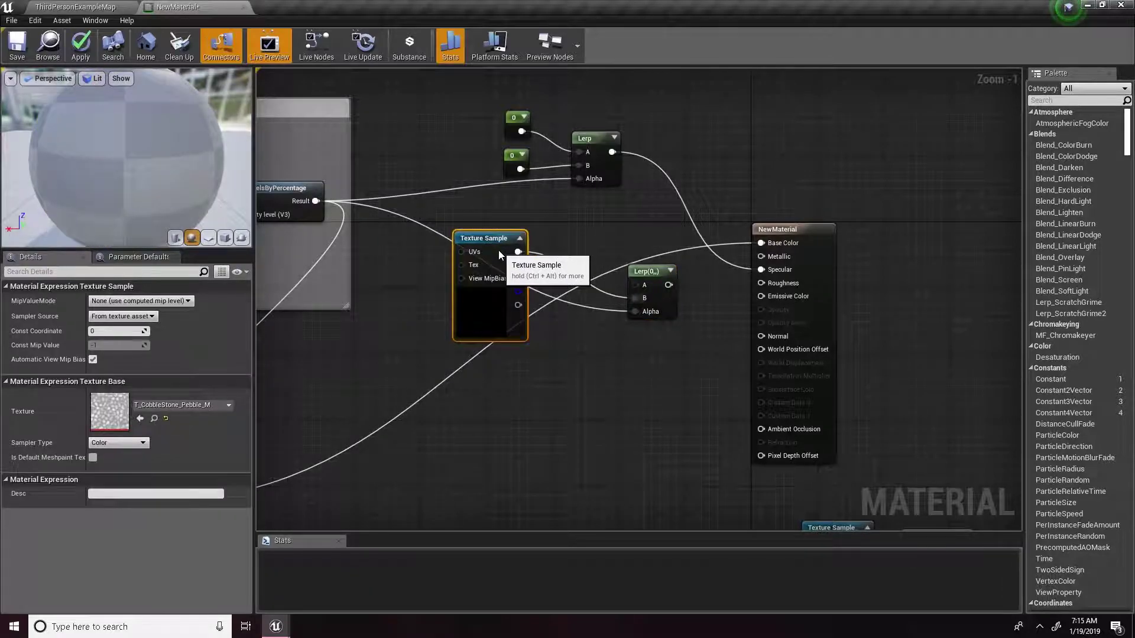
{"action": "right_click_drag", "start_coordinate": [585, 261], "coordinate": [692, 278]}
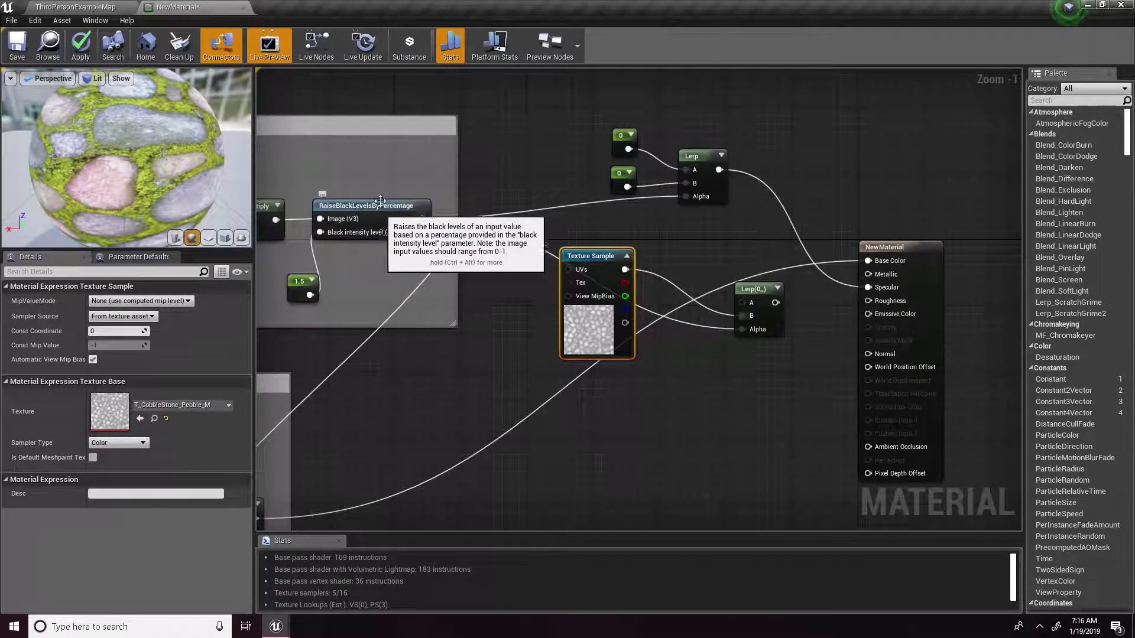
{"action": "left_click_drag", "start_coordinate": [775, 302], "coordinate": [809, 304]}
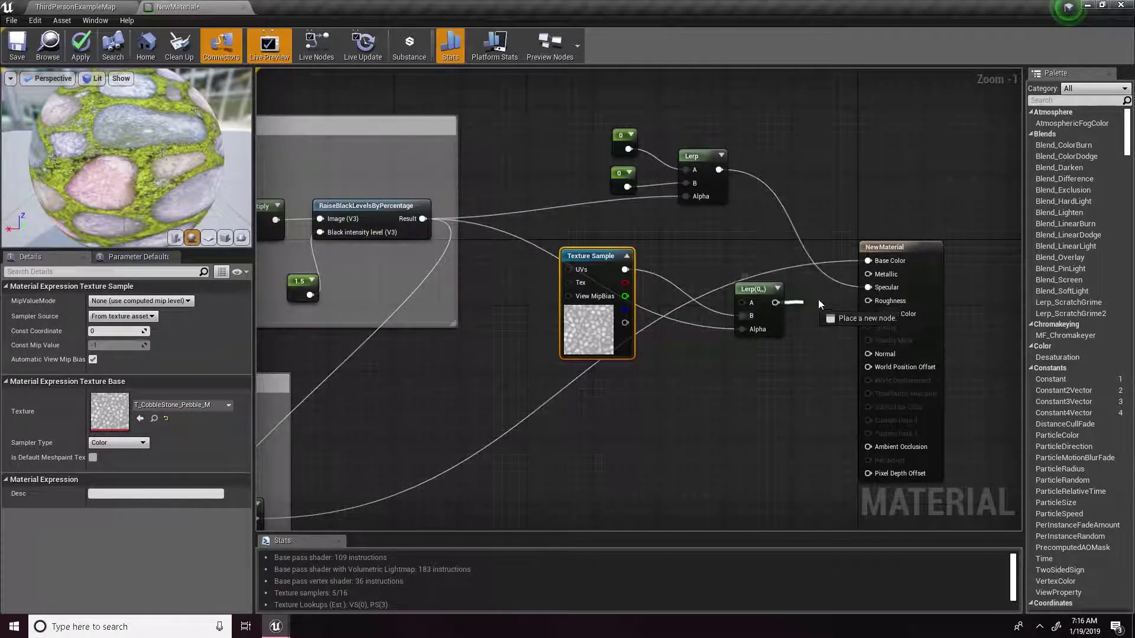
{"action": "left_click_drag", "start_coordinate": [877, 307], "coordinate": [880, 273]}
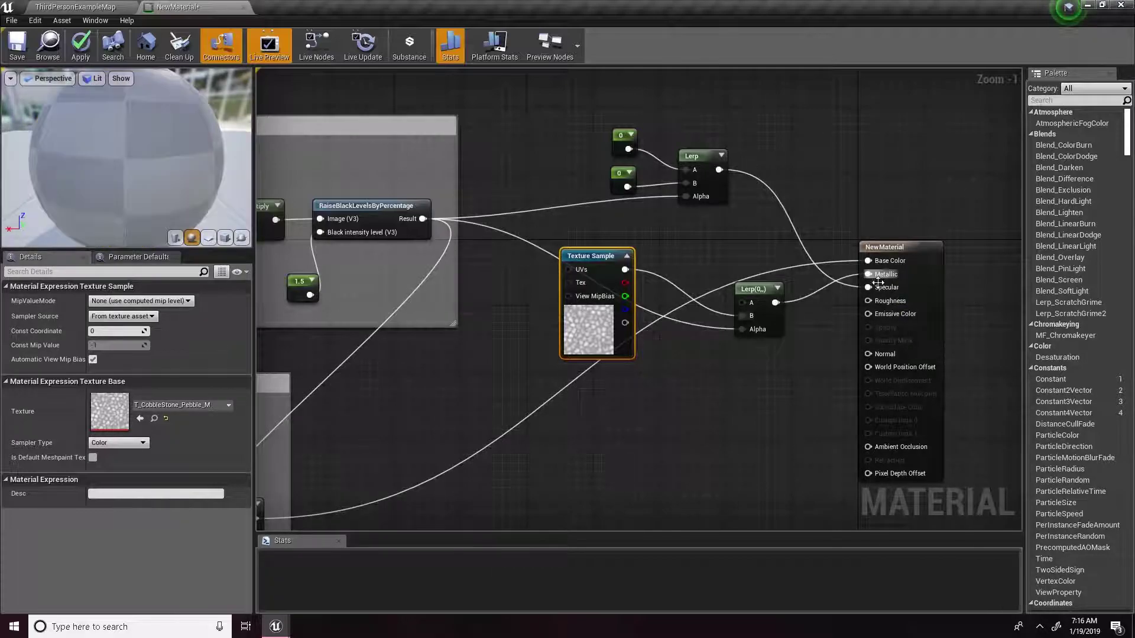
{"action": "left_click_drag", "start_coordinate": [760, 290], "coordinate": [759, 248]}
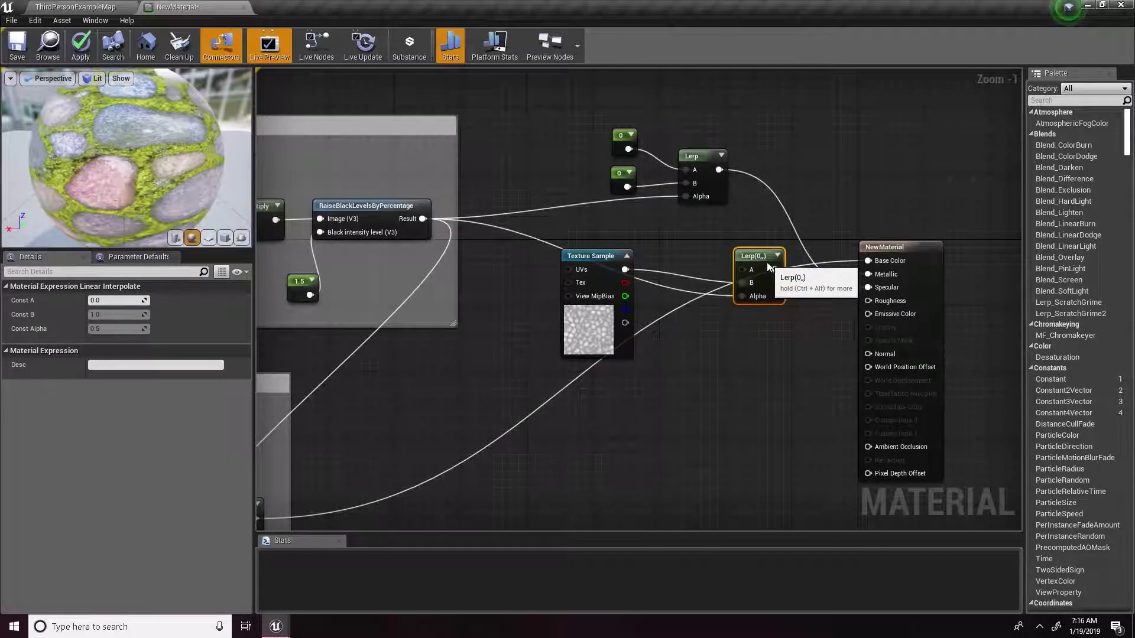
{"action": "left_click_drag", "start_coordinate": [593, 257], "coordinate": [594, 231]}
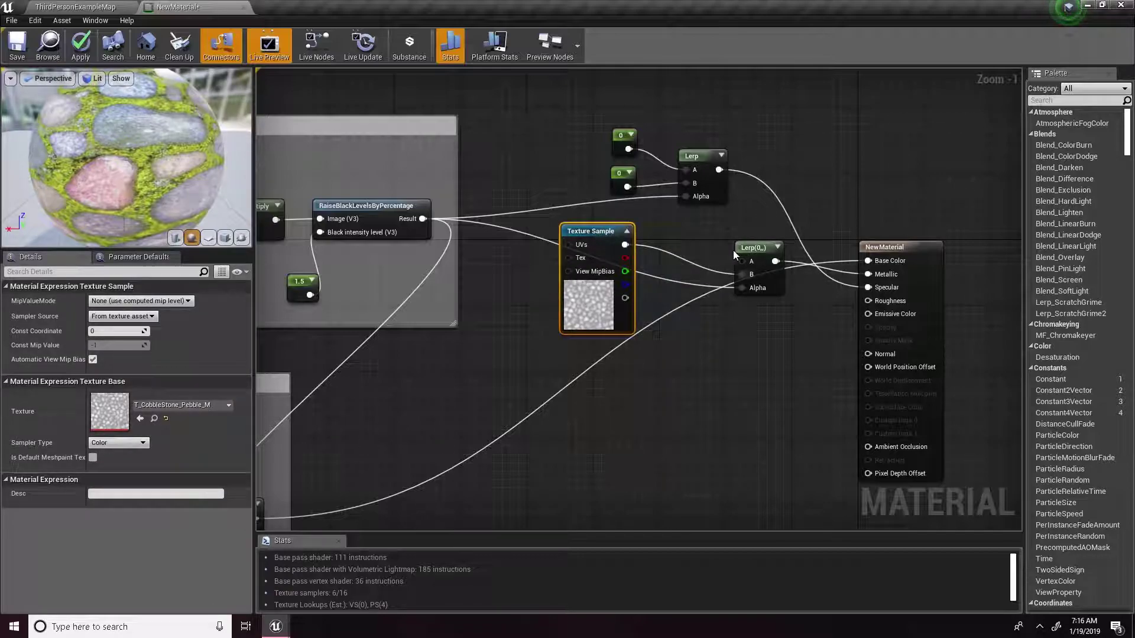
- Feed a Constant of value 0 into the metallic Lerp's input A and tidy the constant and texture sample positions
{"action": "left_click", "coordinate": [708, 249]}
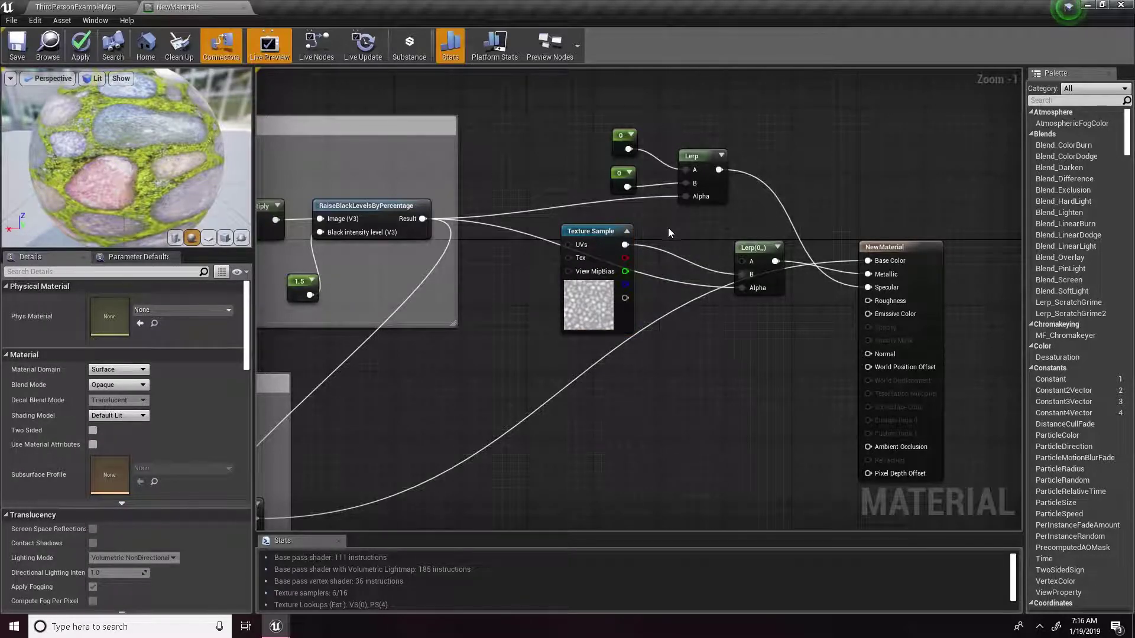
{"action": "left_click", "coordinate": [668, 227]}
{"action": "left_click_drag", "start_coordinate": [685, 248], "coordinate": [742, 261]}
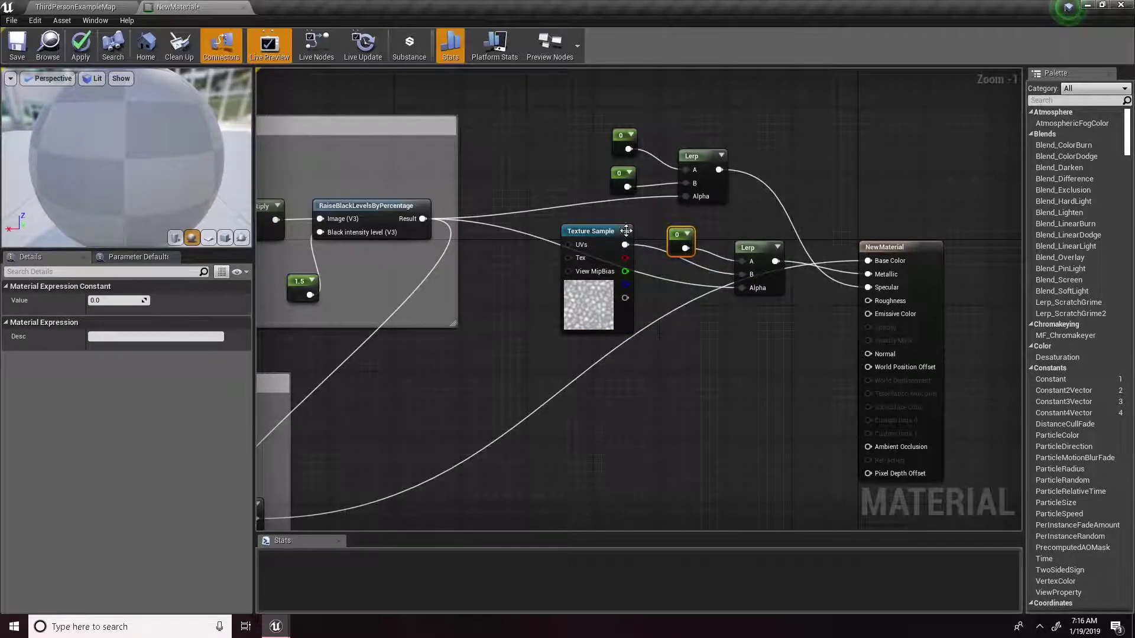
{"action": "left_click_drag", "start_coordinate": [603, 230], "coordinate": [603, 247]}
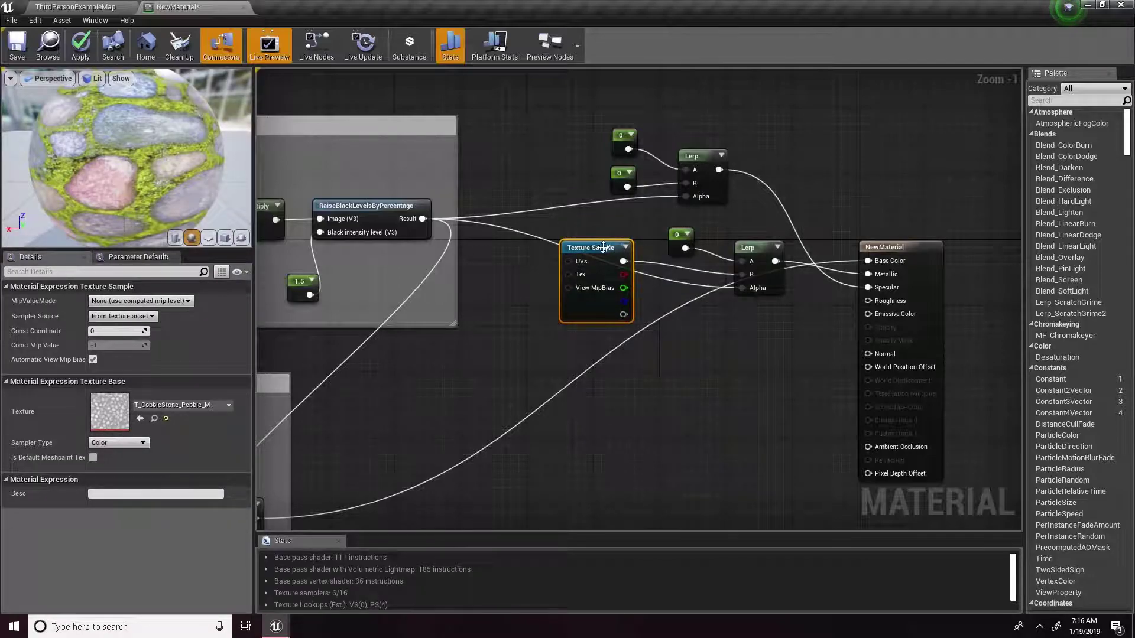
{"action": "left_click_drag", "start_coordinate": [678, 232], "coordinate": [690, 232]}
{"action": "left_click", "coordinate": [845, 259]}
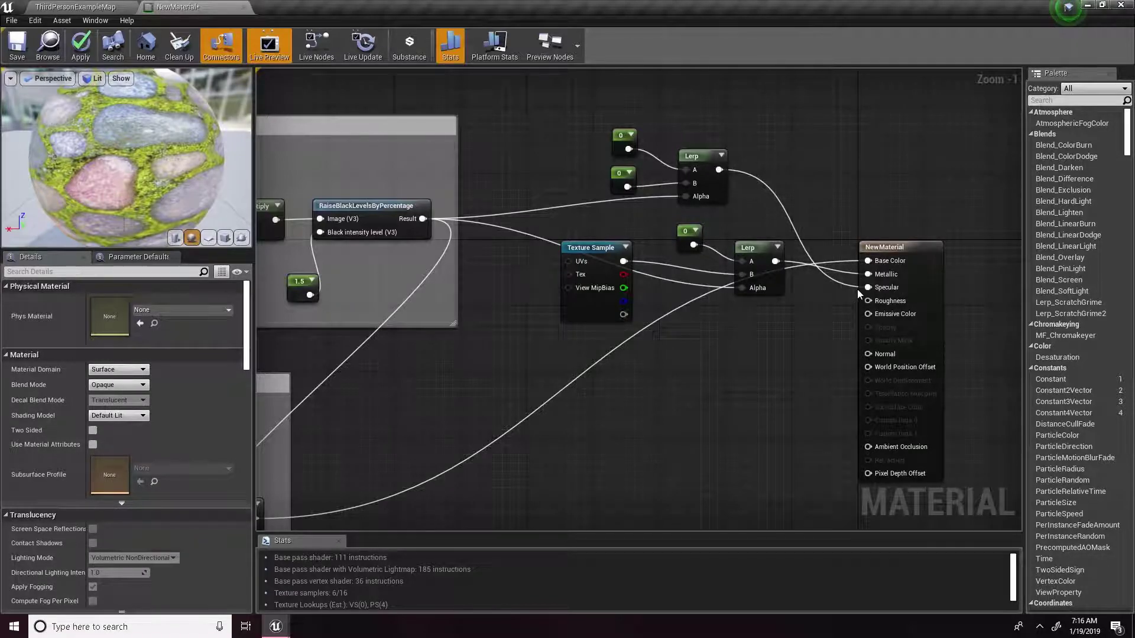
- Insert a Multiply node between the T_CobbleStone_Pebble_M sample and the metallic Lerp's input B, with a new Constant as its second input
{"action": "right_click_drag", "start_coordinate": [672, 287], "coordinate": [692, 257]}
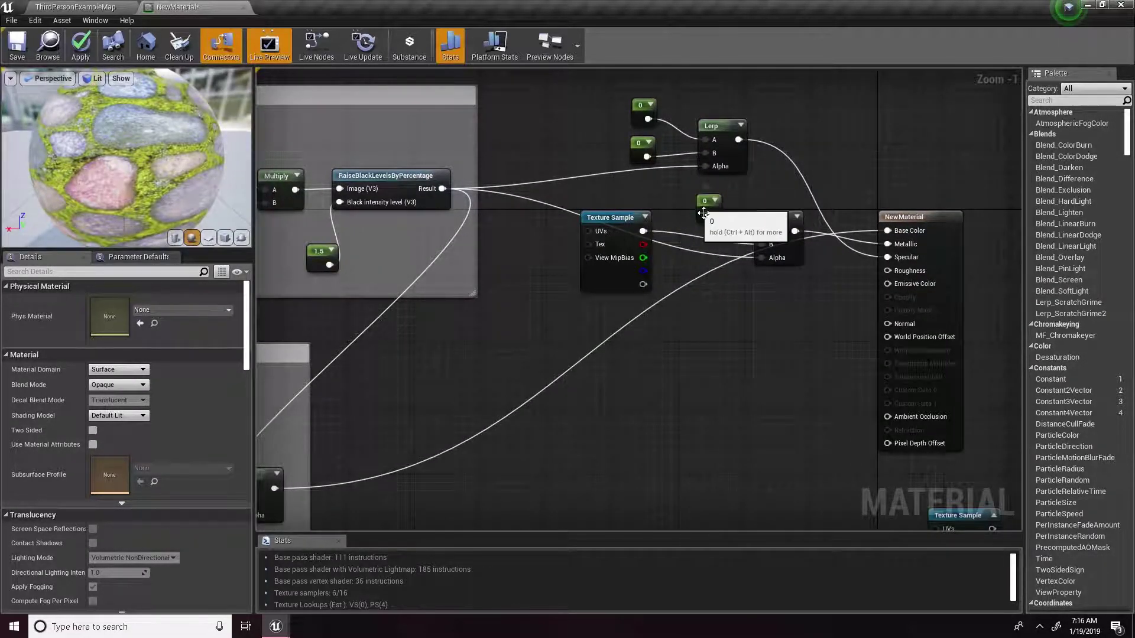
{"action": "left_click_drag", "start_coordinate": [630, 220], "coordinate": [581, 220]}
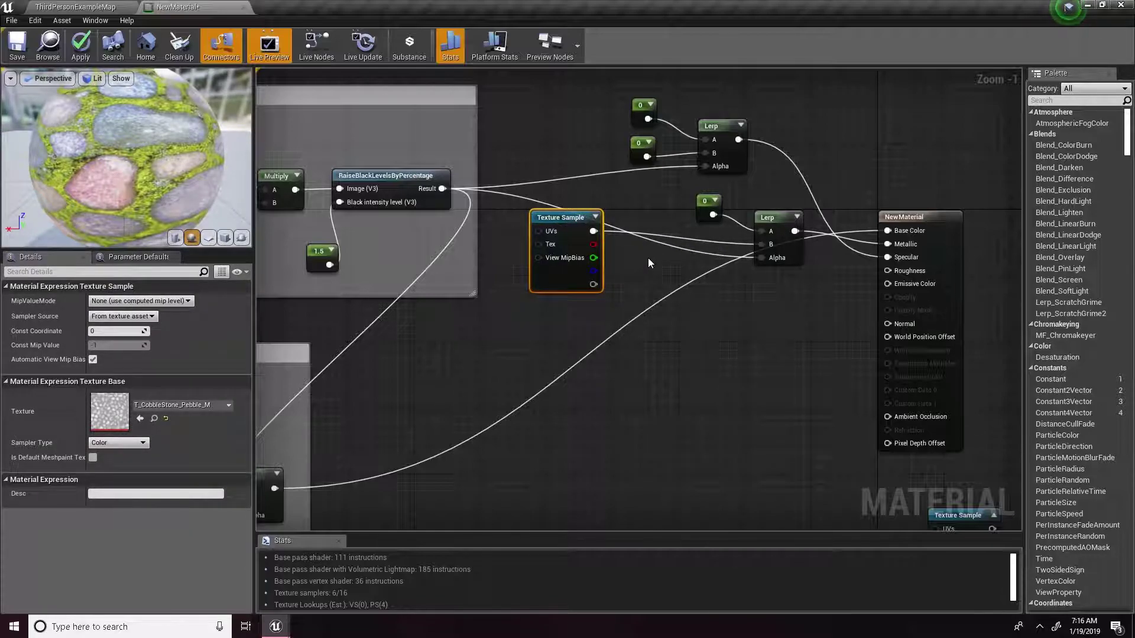
{"action": "key", "text": "m"}
{"action": "left_click", "coordinate": [652, 254]}
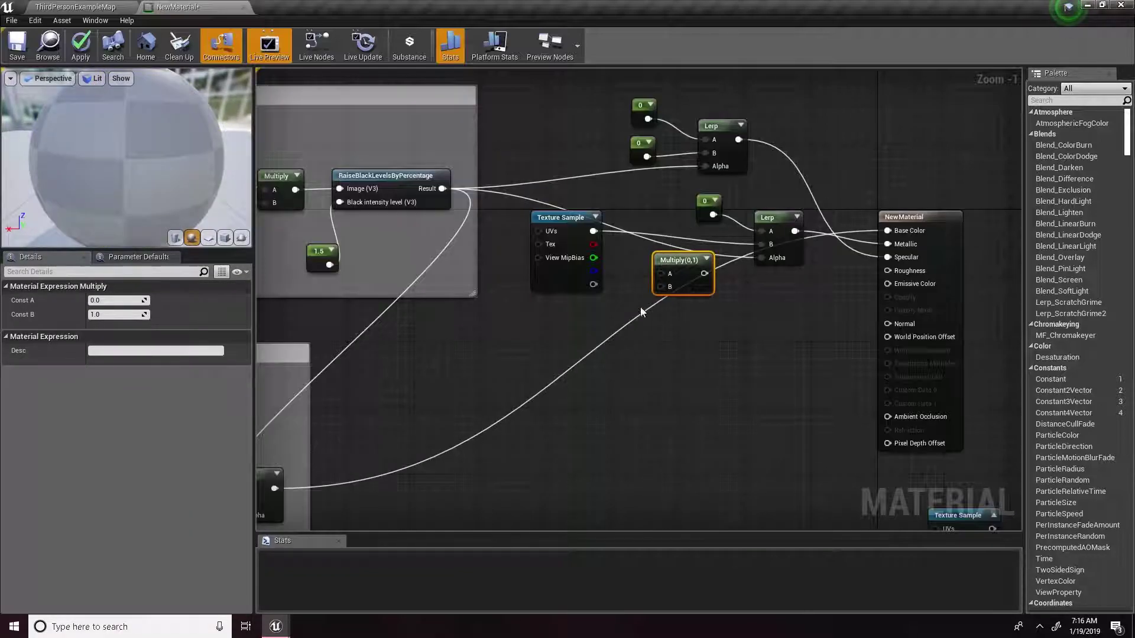
{"action": "key", "text": "1"}
{"action": "left_click", "coordinate": [630, 317]}
{"action": "left_click_drag", "start_coordinate": [594, 231], "coordinate": [763, 245]}
{"action": "left_click_drag", "start_coordinate": [684, 264], "coordinate": [685, 248]}
{"action": "left_click_drag", "start_coordinate": [647, 337], "coordinate": [623, 299]}
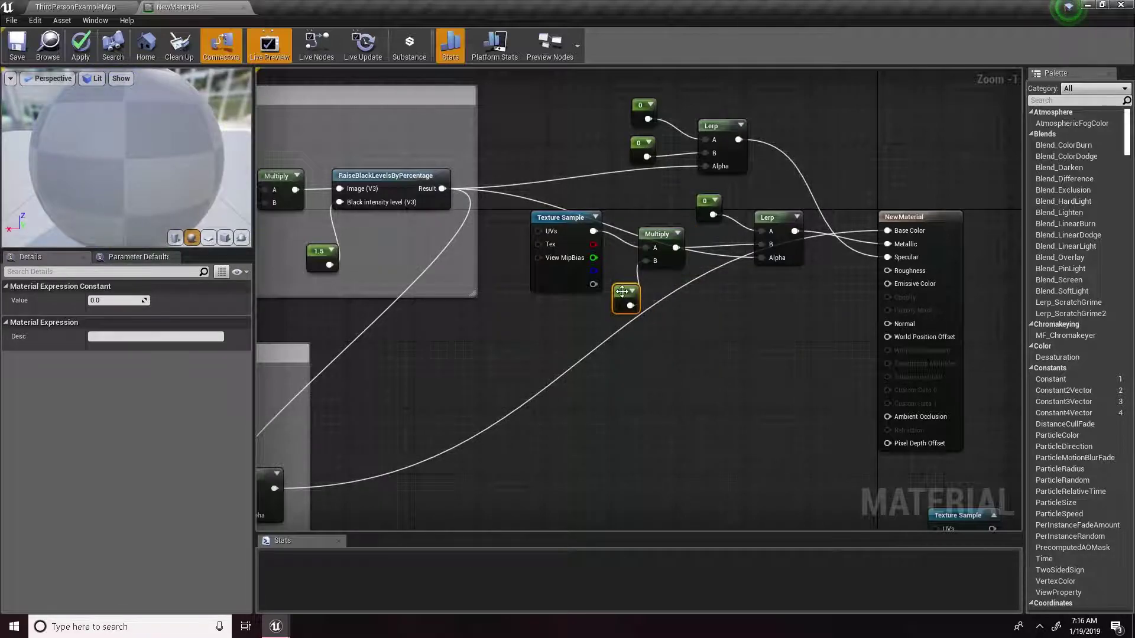
- Set the Constant feeding the metallic Multiply node's input B to 1
{"action": "left_click", "coordinate": [120, 301]}
{"action": "type", "text": "1"}
{"action": "key", "text": "Return"}
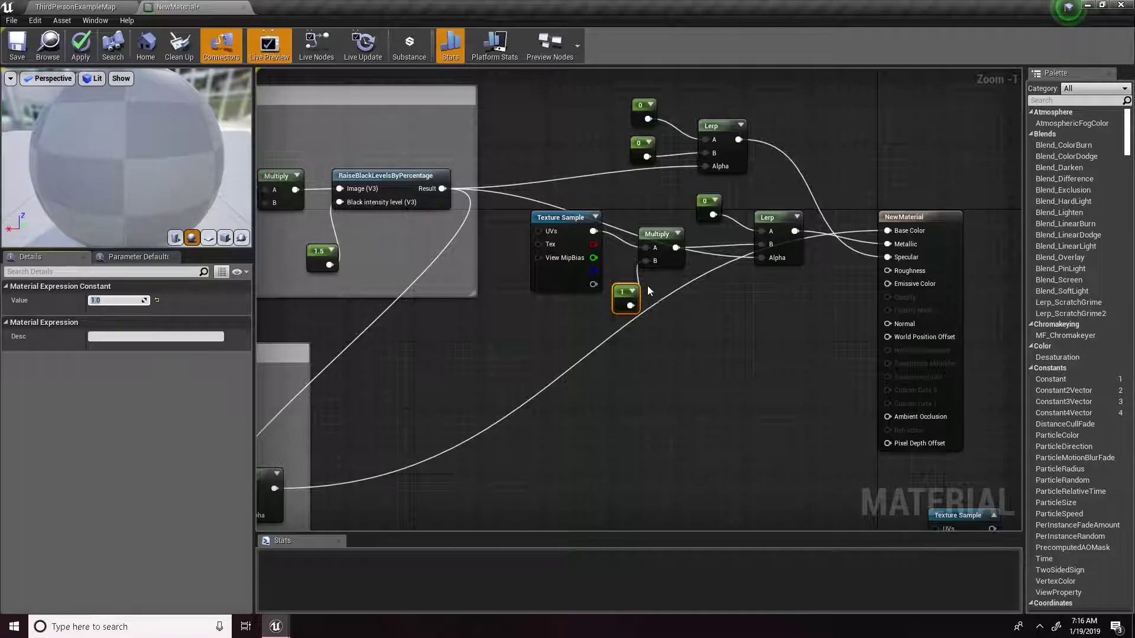
{"action": "left_click_drag", "start_coordinate": [503, 229], "coordinate": [625, 266]}
{"action": "left_click", "coordinate": [762, 303]}
{"action": "left_click_drag", "start_coordinate": [629, 313], "coordinate": [629, 314]}
{"action": "left_click", "coordinate": [688, 306]}
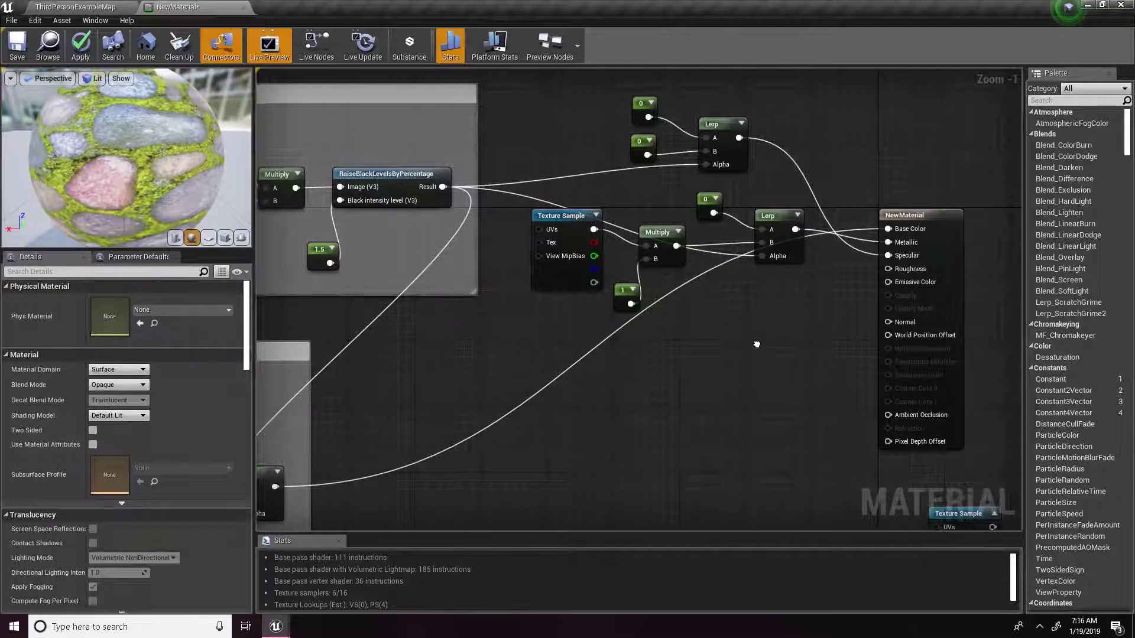
- Place a new Lerp with two Constants of value 0 below the metallic nodes, near the Roughness input
{"action": "scroll", "coordinate": [710, 246], "scroll_direction": "down", "scroll_amount": 2}
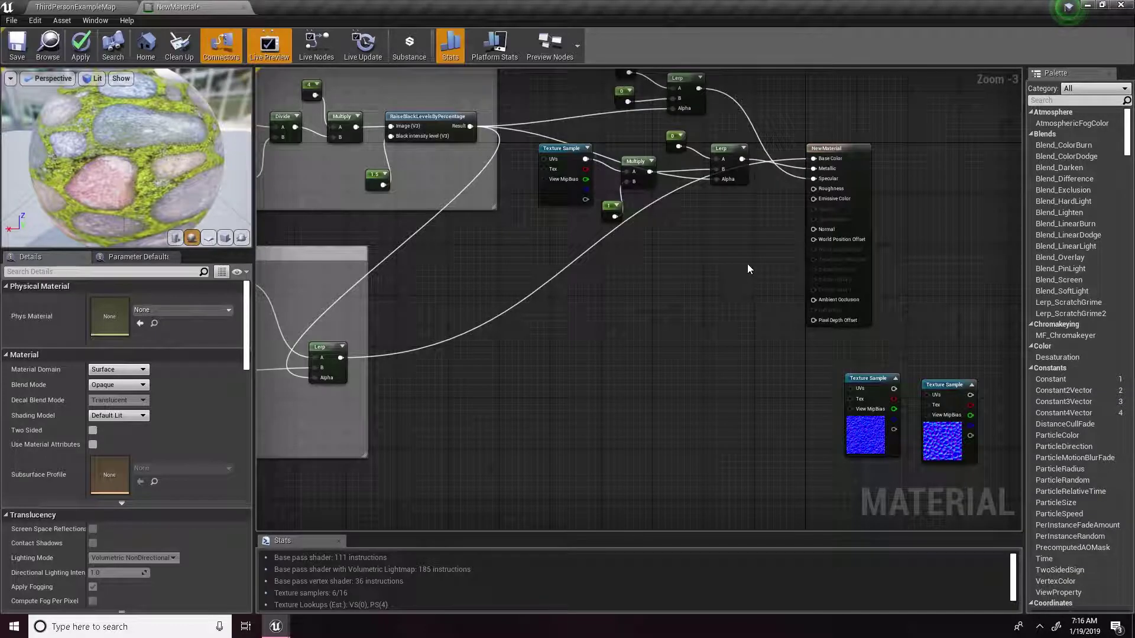
{"action": "scroll", "coordinate": [748, 264], "scroll_direction": "down", "scroll_amount": 1}
{"action": "scroll", "coordinate": [745, 261], "scroll_direction": "up", "scroll_amount": 2}
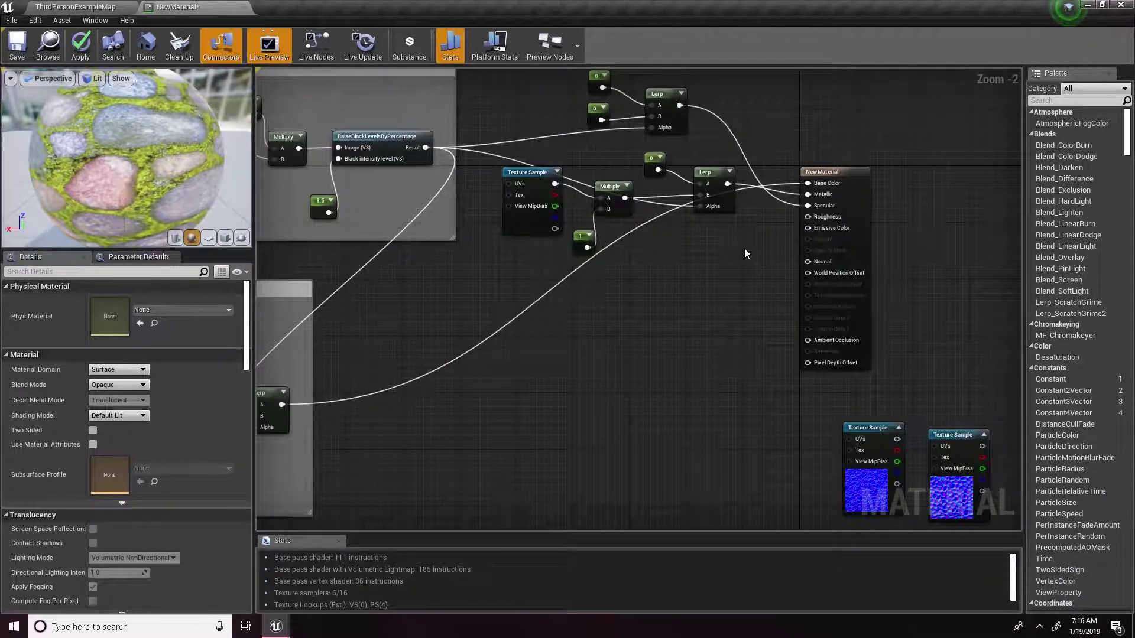
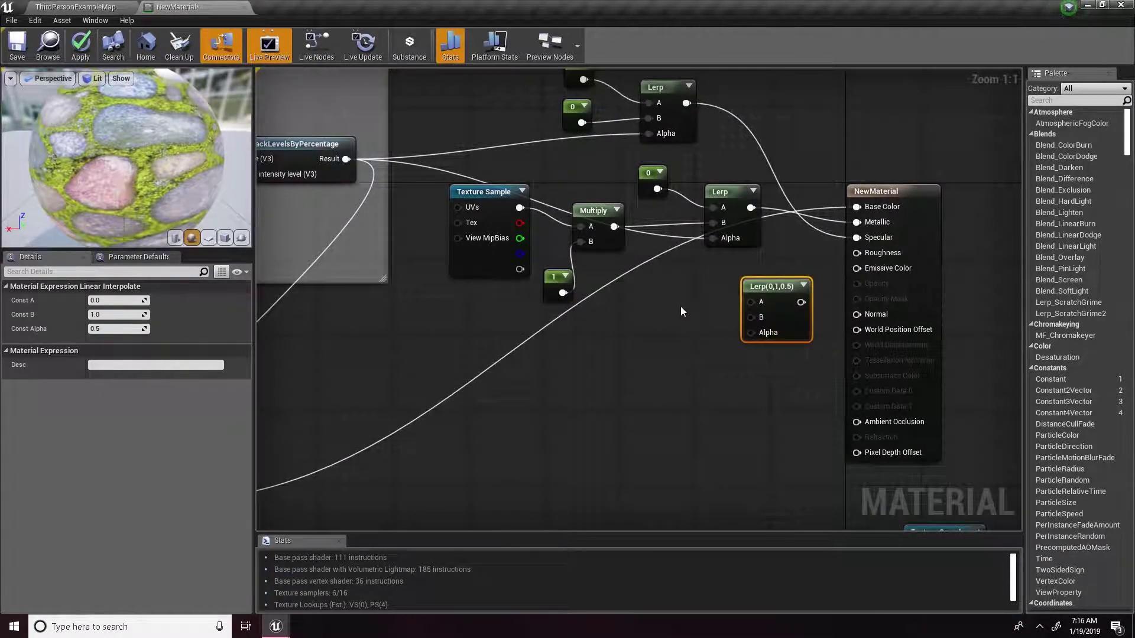
{"action": "key", "text": "1"}
{"action": "left_click", "coordinate": [684, 279]}
{"action": "left_click", "coordinate": [696, 334]}
{"action": "right_click_drag", "start_coordinate": [740, 287], "coordinate": [723, 311]}
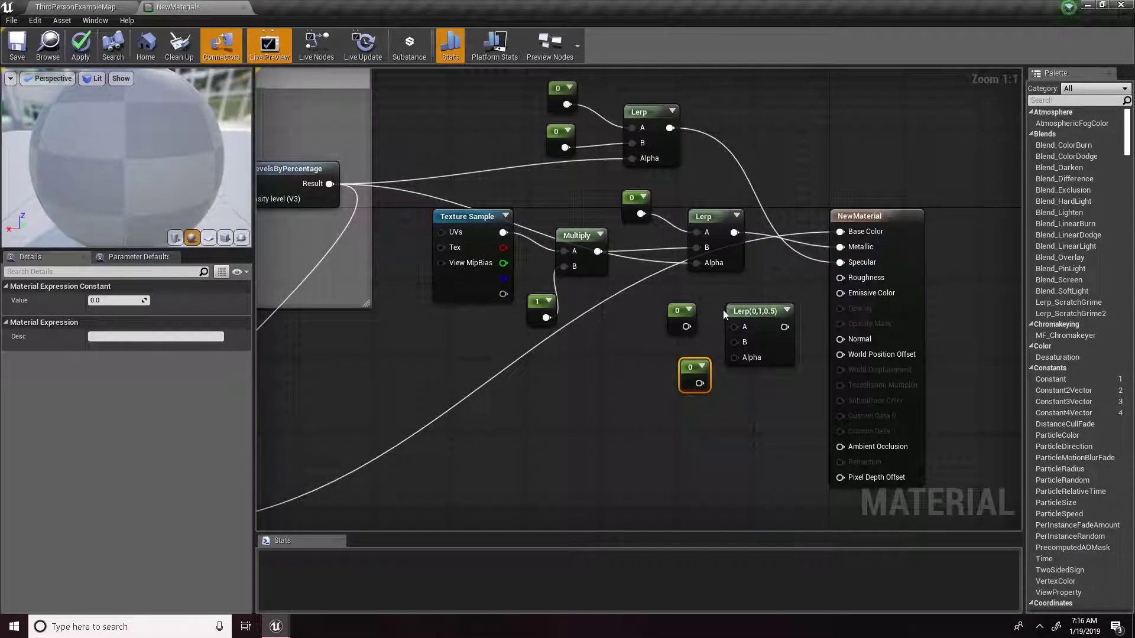
- Connect the two new Constants to the new Lerp's inputs A and B, and stack them neatly beside it
{"action": "left_click_drag", "start_coordinate": [687, 326], "coordinate": [735, 327]}
{"action": "left_click_drag", "start_coordinate": [699, 383], "coordinate": [735, 343]}
{"action": "left_click_drag", "start_coordinate": [673, 311], "coordinate": [675, 283]}
{"action": "left_click_drag", "start_coordinate": [698, 369], "coordinate": [668, 331]}
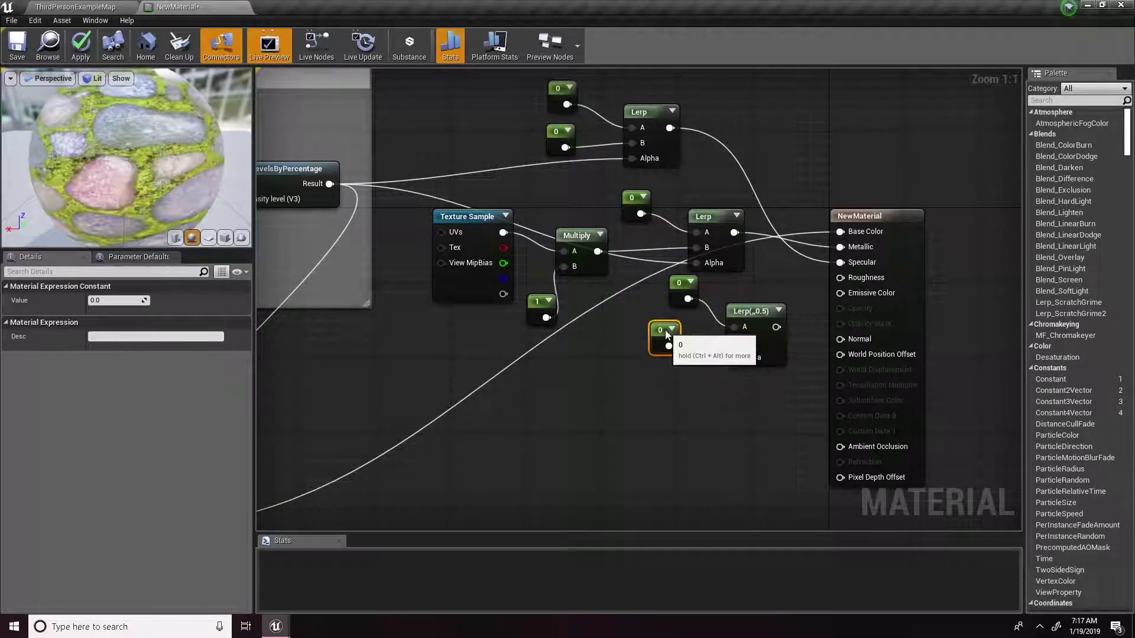
- Connect the mask result to the new Lerp's Alpha and the Lerp's output to Roughness
{"action": "right_click_drag", "start_coordinate": [669, 330], "coordinate": [711, 330]}
{"action": "left_click_drag", "start_coordinate": [370, 183], "coordinate": [881, 277]}
{"action": "right_click_drag", "start_coordinate": [843, 325], "coordinate": [550, 160]}
- Move the two normal map texture samples into the free space below the roughness nodes
{"action": "scroll", "coordinate": [551, 162], "scroll_direction": "down", "scroll_amount": 3}
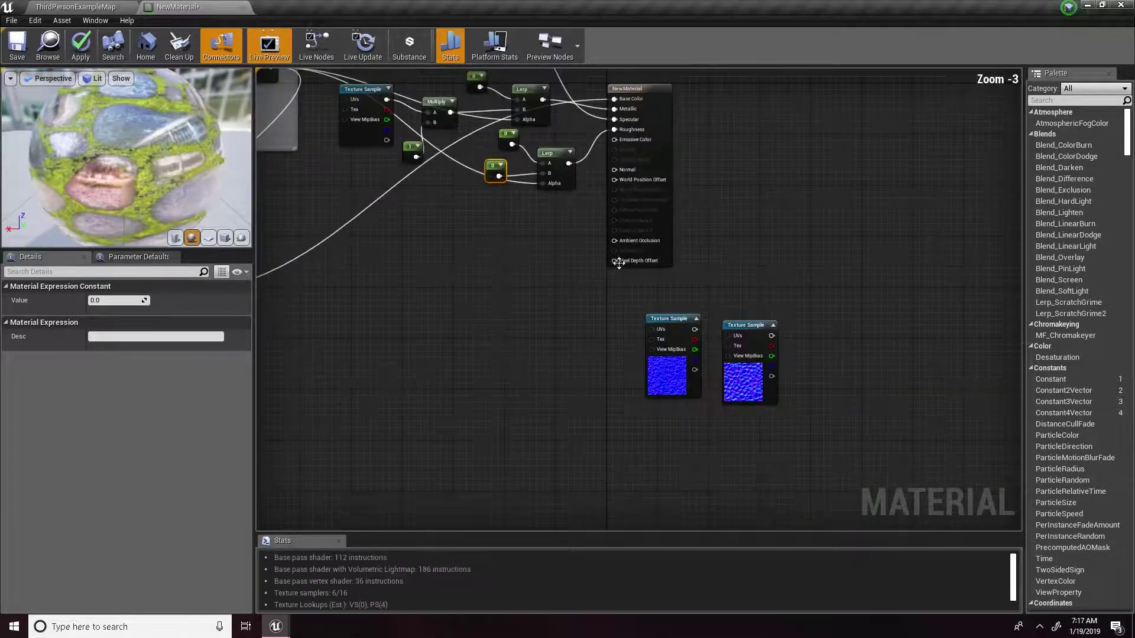
{"action": "right_click_drag", "start_coordinate": [618, 263], "coordinate": [652, 232]}
{"action": "left_click_drag", "start_coordinate": [723, 301], "coordinate": [505, 218]}
{"action": "left_click_drag", "start_coordinate": [780, 295], "coordinate": [444, 296]}
{"action": "right_click_drag", "start_coordinate": [484, 295], "coordinate": [697, 326]}
{"action": "left_click", "coordinate": [666, 338]}
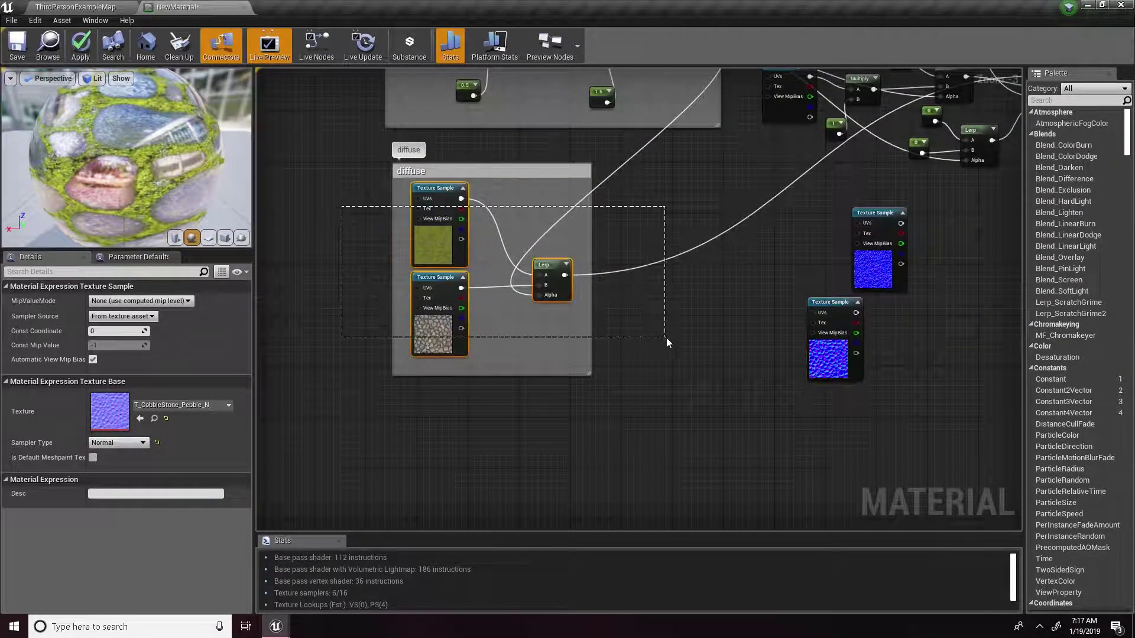
{"action": "right_click_drag", "start_coordinate": [752, 282], "coordinate": [524, 264]}
- Rotate the preview sphere to check the surface, and add a Lerp beside the two normal map samples
{"action": "left_click_drag", "start_coordinate": [154, 172], "coordinate": [100, 172]}
{"action": "left_click_drag", "start_coordinate": [189, 189], "coordinate": [207, 148]}
{"action": "scroll", "coordinate": [502, 255], "scroll_direction": "up", "scroll_amount": 3}
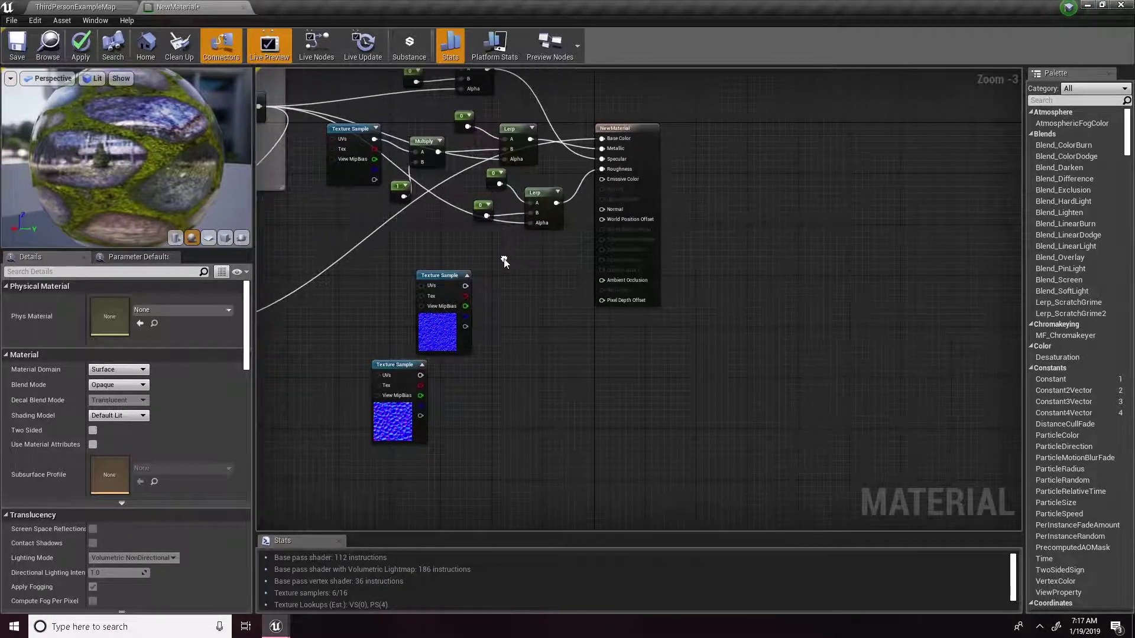
{"action": "right_click_drag", "start_coordinate": [485, 274], "coordinate": [602, 273]}
{"action": "scroll", "coordinate": [575, 308], "scroll_direction": "down", "scroll_amount": 1}
{"action": "key", "text": "l"}
{"action": "left_click", "coordinate": [610, 366]}
{"action": "scroll", "coordinate": [599, 313], "scroll_direction": "up", "scroll_amount": 1}
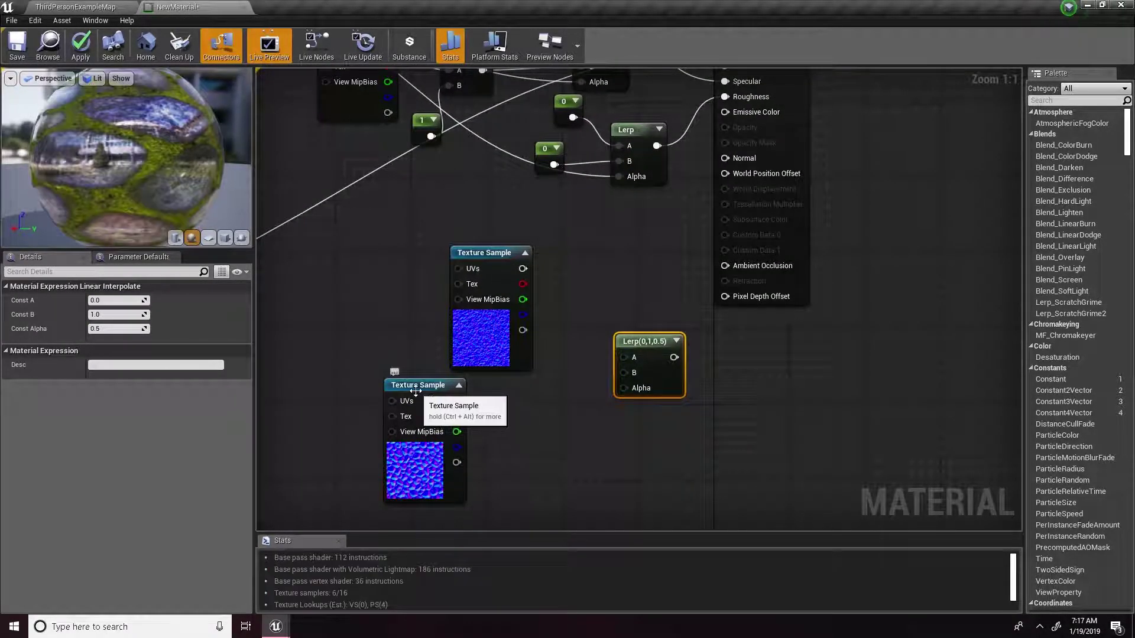
- Blend the moss normal (A) and T_CobbleStone_Pebble_N (B) in the new Lerp using the mask as Alpha, and connect it to Normal
{"action": "left_click", "coordinate": [449, 402]}
{"action": "left_click_drag", "start_coordinate": [455, 401], "coordinate": [624, 372]}
{"action": "left_click_drag", "start_coordinate": [524, 273], "coordinate": [623, 357]}
{"action": "scroll", "coordinate": [676, 265], "scroll_direction": "down", "scroll_amount": 4}
{"action": "right_click_drag", "start_coordinate": [519, 130], "coordinate": [493, 221]}
{"action": "left_click_drag", "start_coordinate": [381, 157], "coordinate": [574, 204]}
{"action": "scroll", "coordinate": [704, 361], "scroll_direction": "up", "scroll_amount": 3}
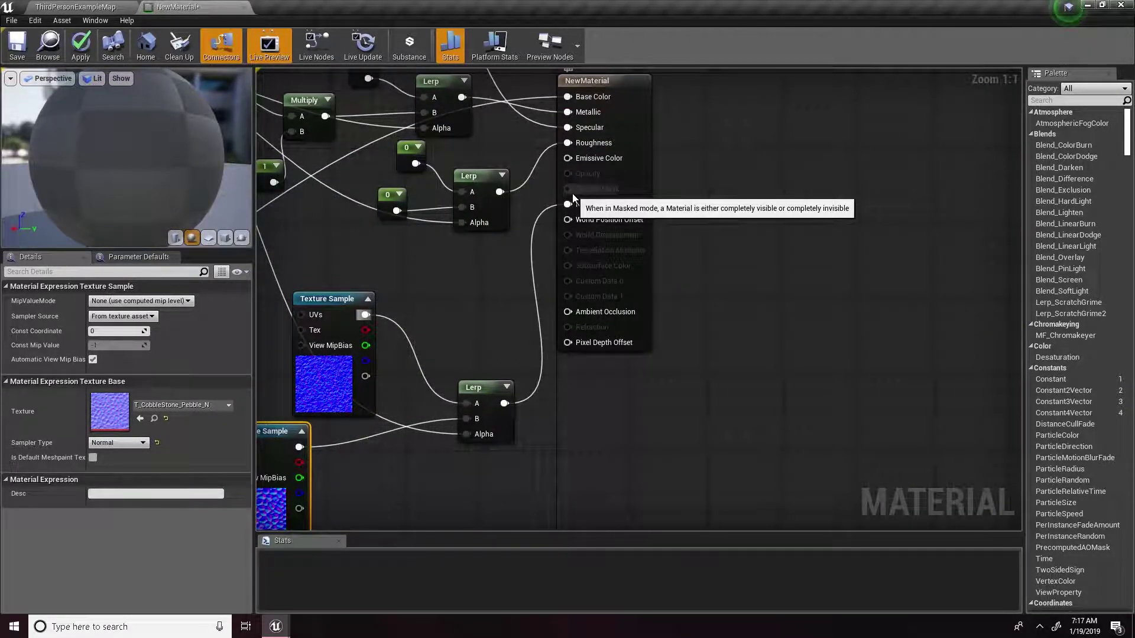
{"action": "mouse_move", "coordinate": [199, 163]}
{"action": "right_mouse_down"}
{"action": "mouse_move", "coordinate": [199, 136]}
{"action": "mouse_move", "coordinate": [187, 178]}
{"action": "right_mouse_up"}
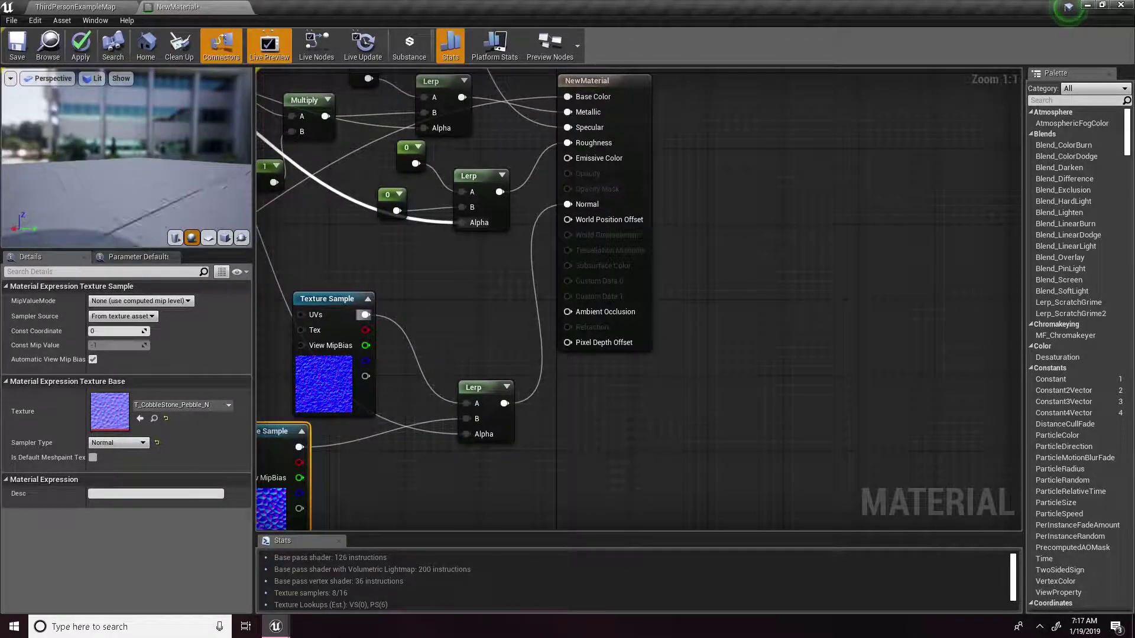
{"action": "left_click_drag", "start_coordinate": [187, 155], "coordinate": [95, 155]}
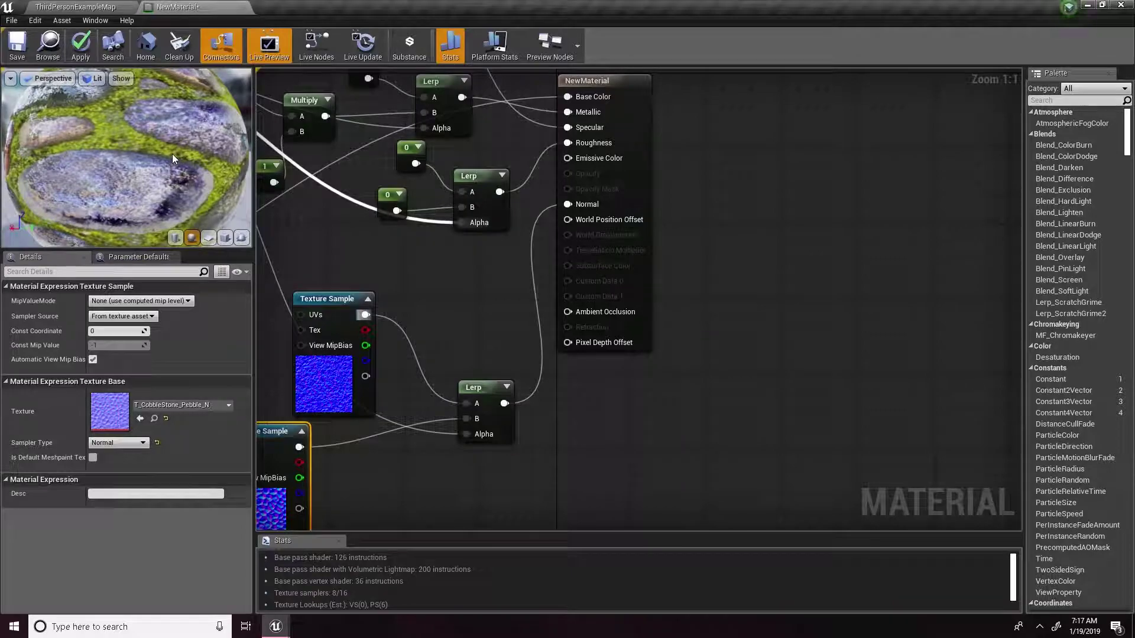
- Group the nodes into comment boxes labelled specular, metallic, roughness and normal
{"action": "scroll", "coordinate": [172, 153], "scroll_direction": "down", "scroll_amount": 5}
{"action": "scroll", "coordinate": [685, 250], "scroll_direction": "down", "scroll_amount": 5}
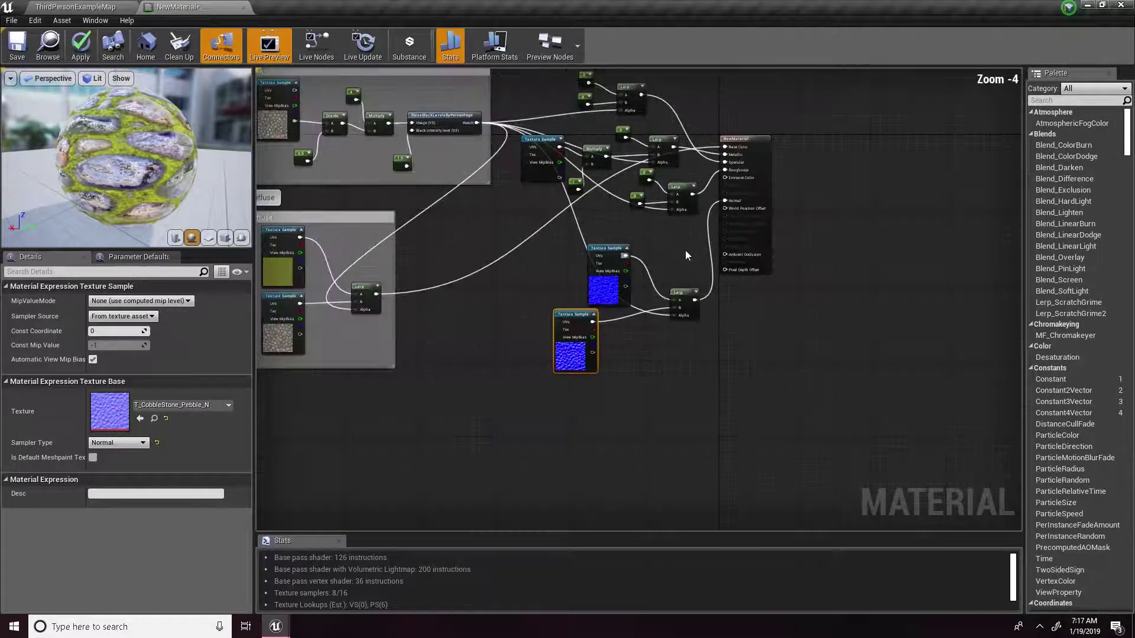
{"action": "left_click_drag", "start_coordinate": [519, 229], "coordinate": [650, 282]}
{"action": "left_click", "coordinate": [818, 258]}
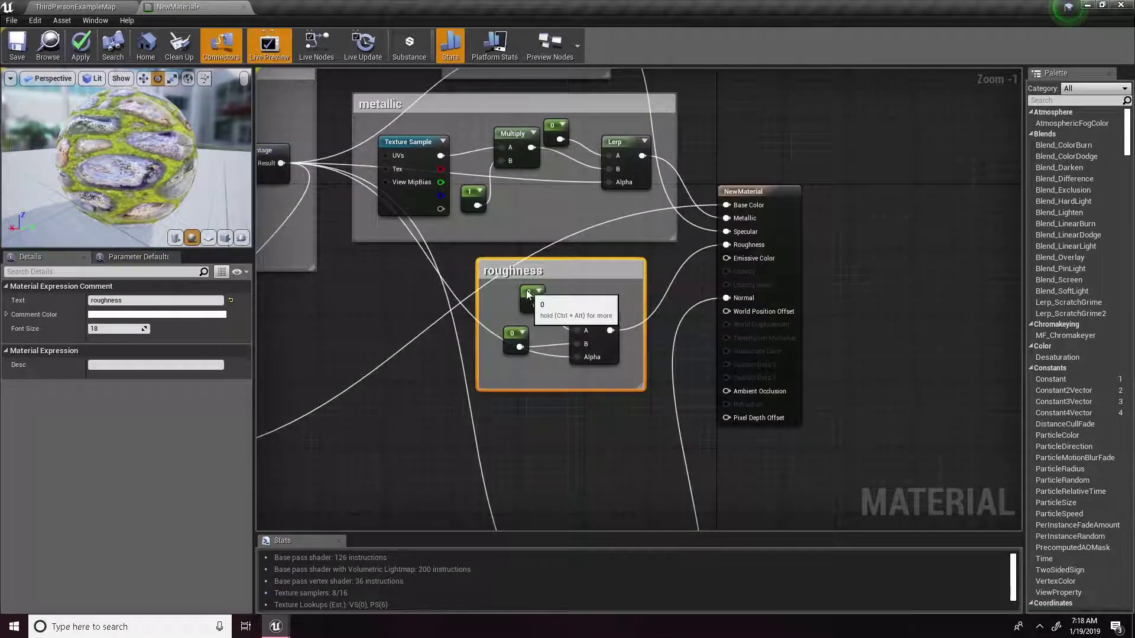
- Examine the preview sphere up close and set the Constant on the specular Lerp's input A to 1
{"action": "left_click", "coordinate": [525, 291]}
{"action": "scroll", "coordinate": [166, 161], "scroll_direction": "up", "scroll_amount": 5}
{"action": "scroll", "coordinate": [171, 165], "scroll_direction": "down", "scroll_amount": 3}
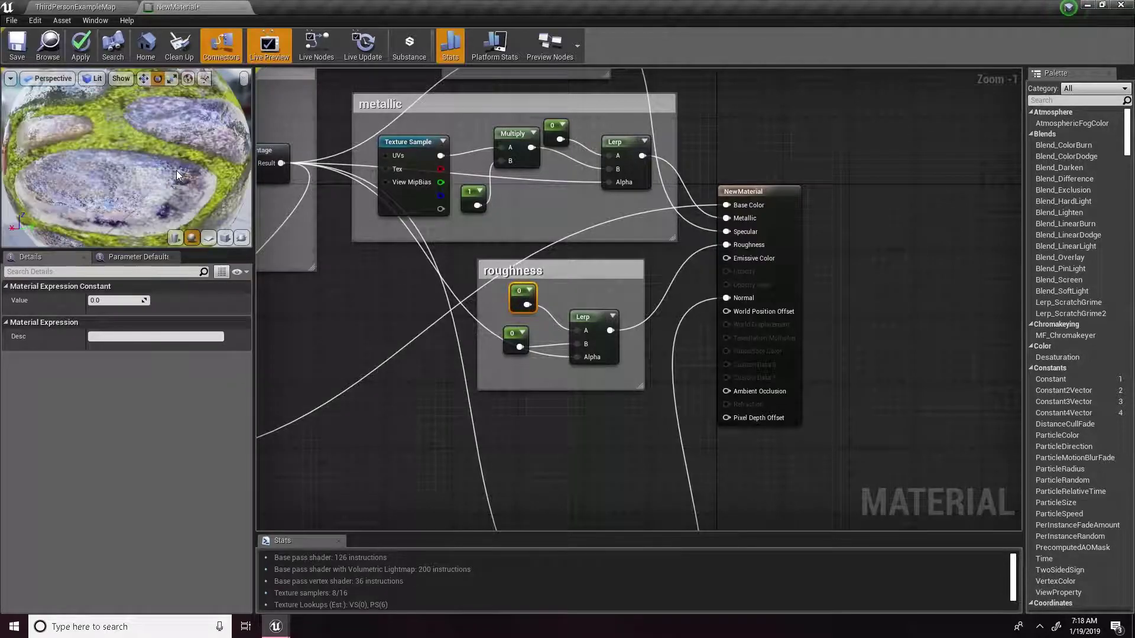
{"action": "scroll", "coordinate": [176, 171], "scroll_direction": "up", "scroll_amount": 2}
{"action": "scroll", "coordinate": [180, 171], "scroll_direction": "down", "scroll_amount": 2}
{"action": "scroll", "coordinate": [185, 169], "scroll_direction": "up", "scroll_amount": 1}
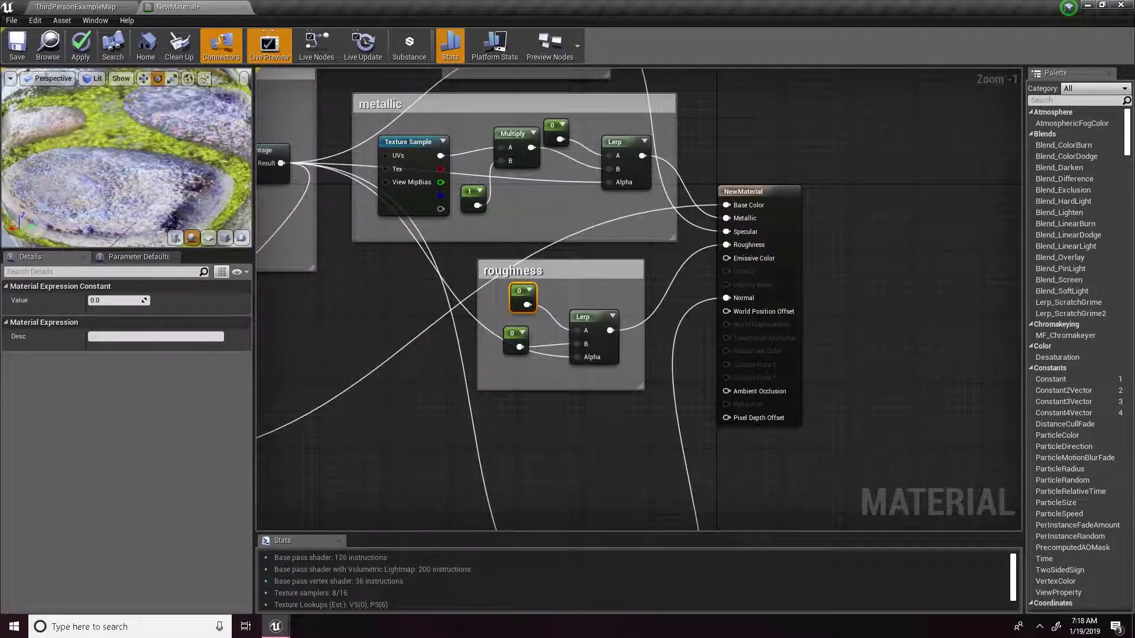
{"action": "right_click_drag", "start_coordinate": [437, 177], "coordinate": [423, 289]}
{"action": "left_click", "coordinate": [467, 90]}
{"action": "left_click", "coordinate": [464, 99]}
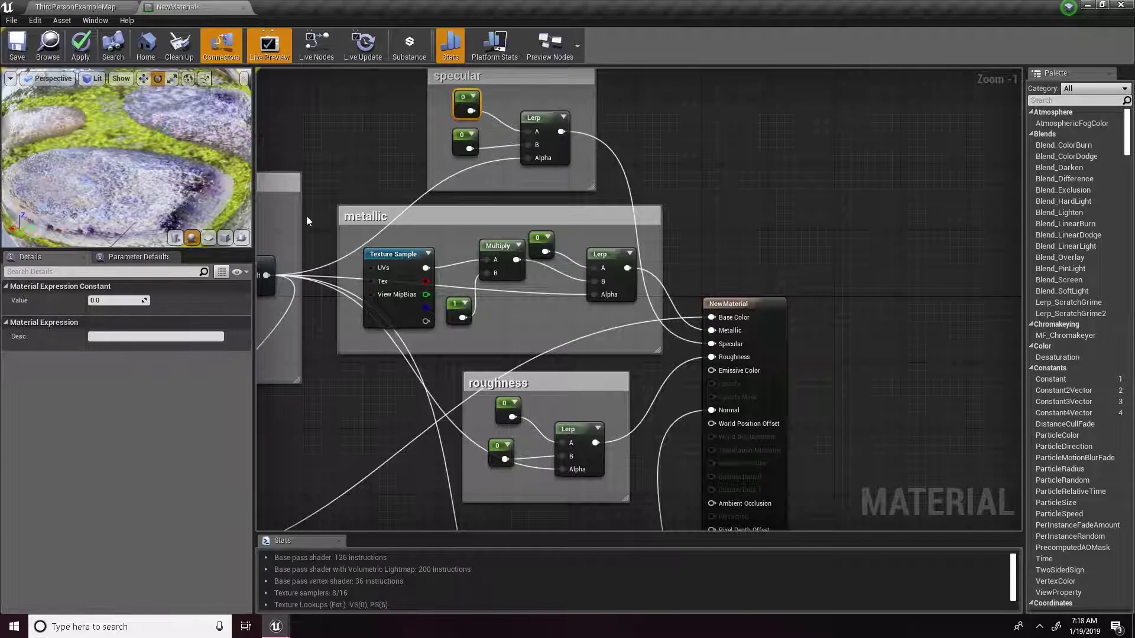
{"action": "left_click", "coordinate": [101, 300]}
{"action": "type", "text": "1"}
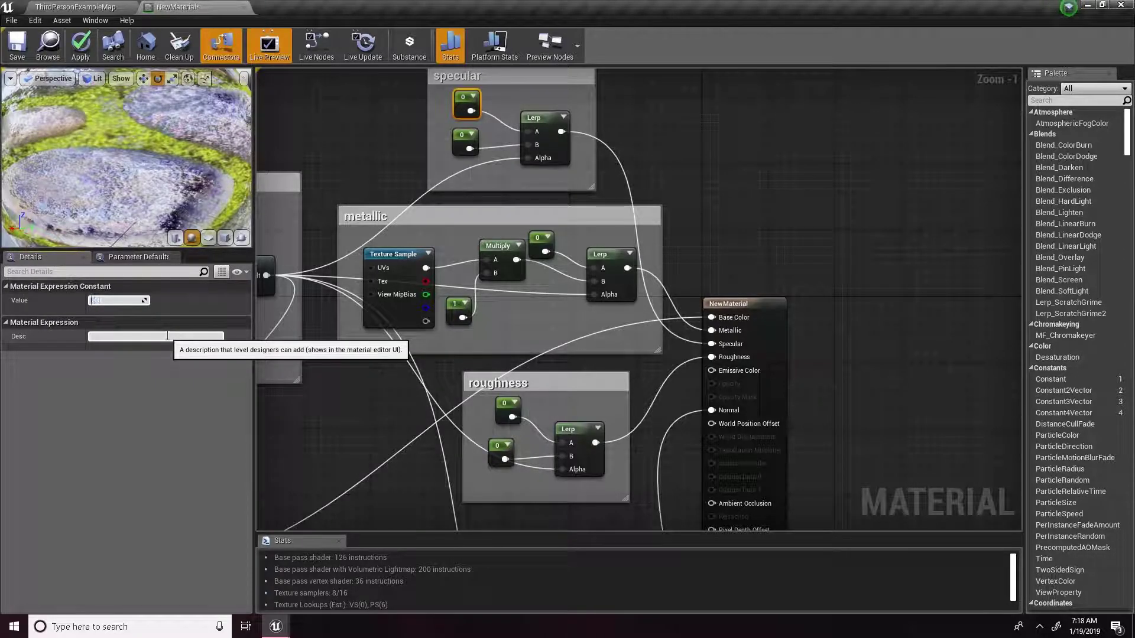
{"action": "key", "text": "Return"}
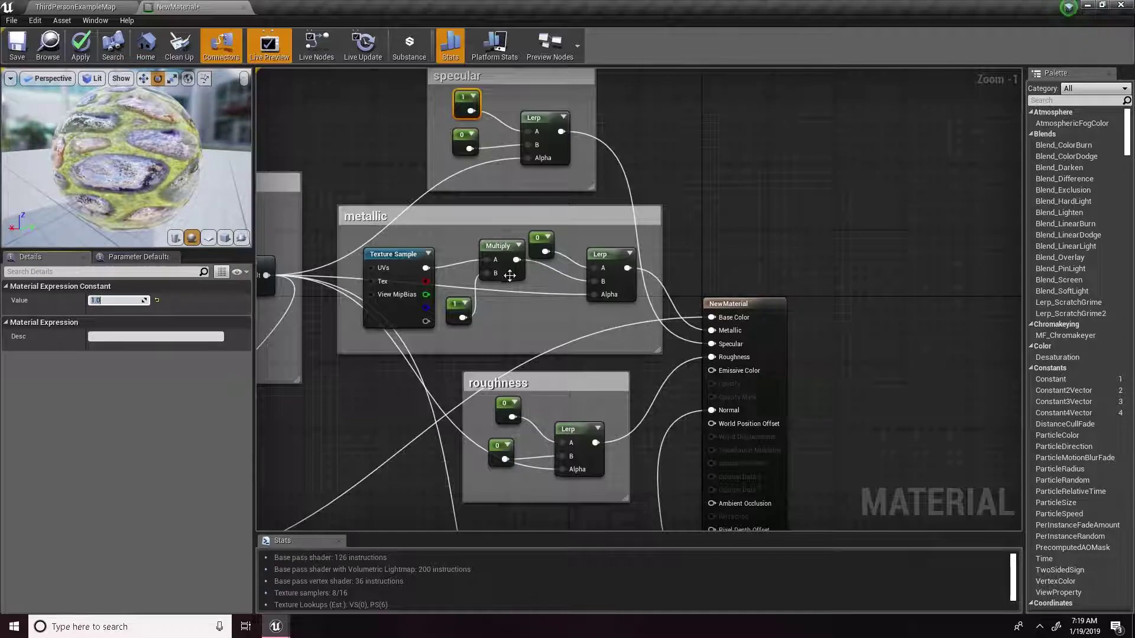
- Set the Constant feeding the metallic Multiply to 0.5 and check the preview sphere
{"action": "left_click", "coordinate": [458, 308]}
{"action": "type", "text": "0.5"}
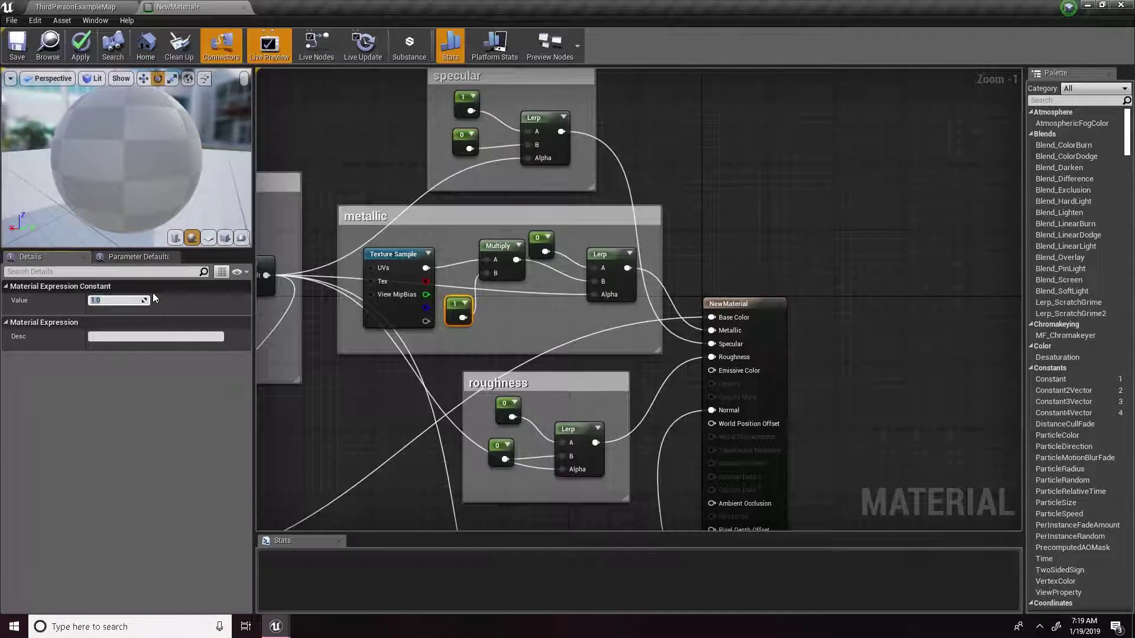
{"action": "key", "text": "Return"}
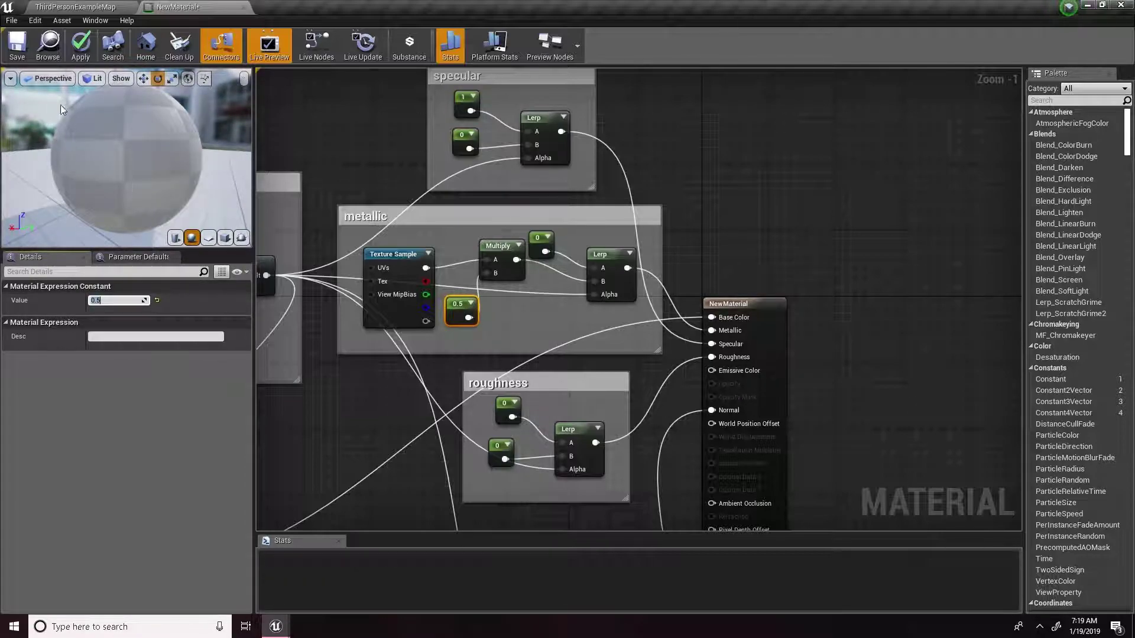
{"action": "left_click_drag", "start_coordinate": [116, 161], "coordinate": [150, 177]}
- Set the Constant feeding the metallic Multiply to 0.2
{"action": "left_click", "coordinate": [115, 300]}
{"action": "left_click_drag", "start_coordinate": [115, 300], "coordinate": [74, 299]}
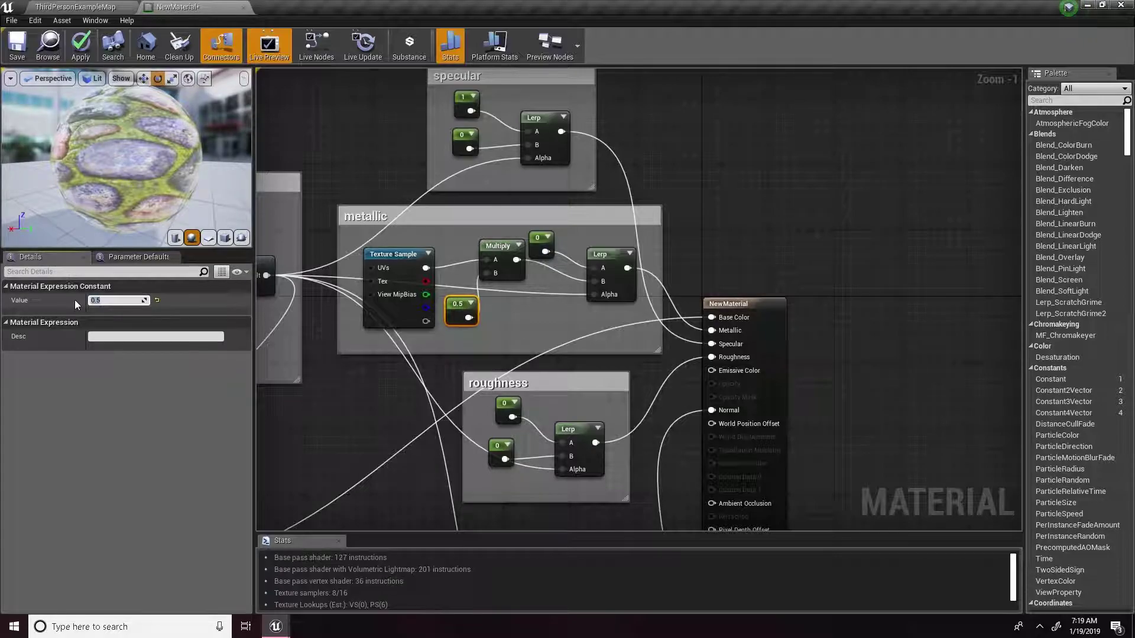
{"action": "key", "text": "BackSpace"}
{"action": "type", "text": "0.2"}
{"action": "key", "text": "Return"}
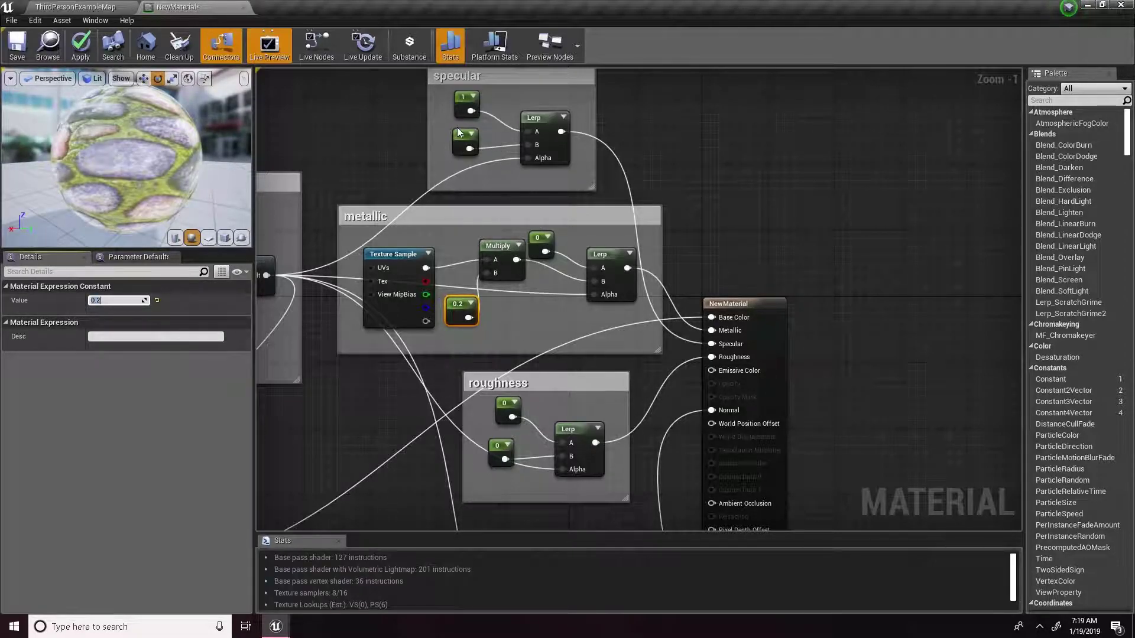
- Set the Constant on the metallic Lerp's input A to 0.1 and check the preview sphere
{"action": "left_click", "coordinate": [541, 238]}
{"action": "left_click", "coordinate": [121, 301]}
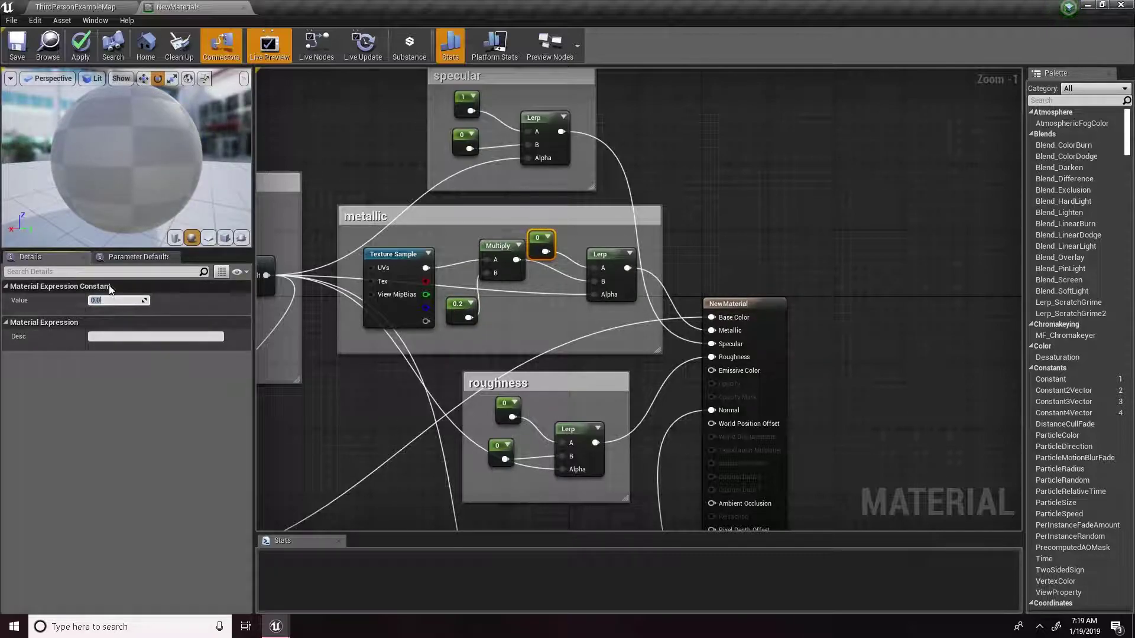
{"action": "type", "text": "0.1"}
{"action": "key", "text": "Return"}
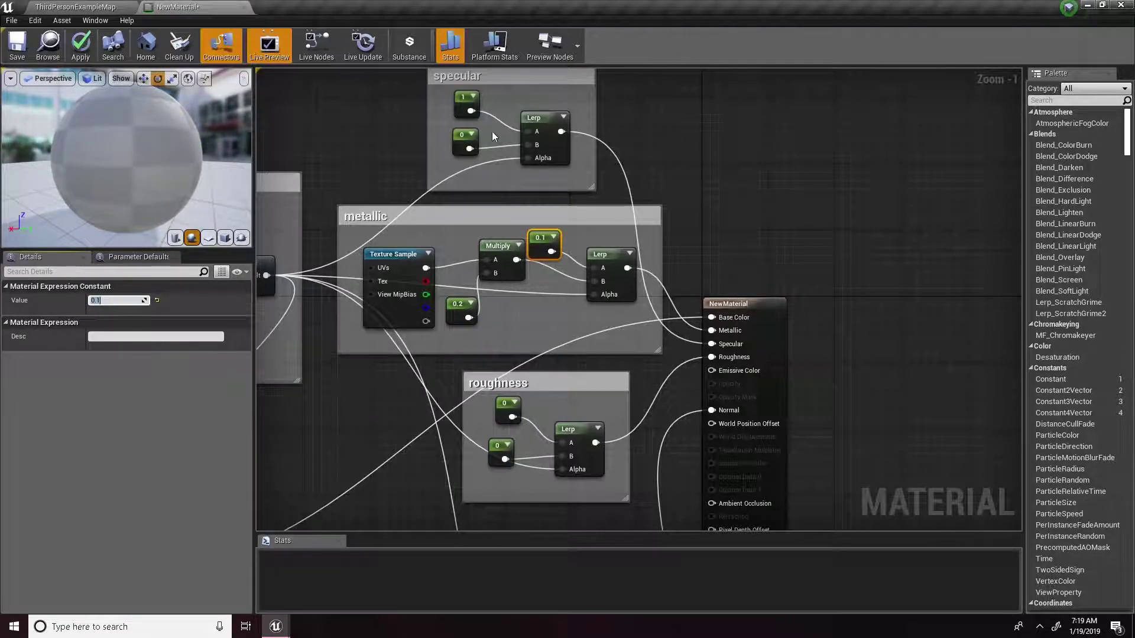
{"action": "left_click_drag", "start_coordinate": [116, 165], "coordinate": [131, 159]}
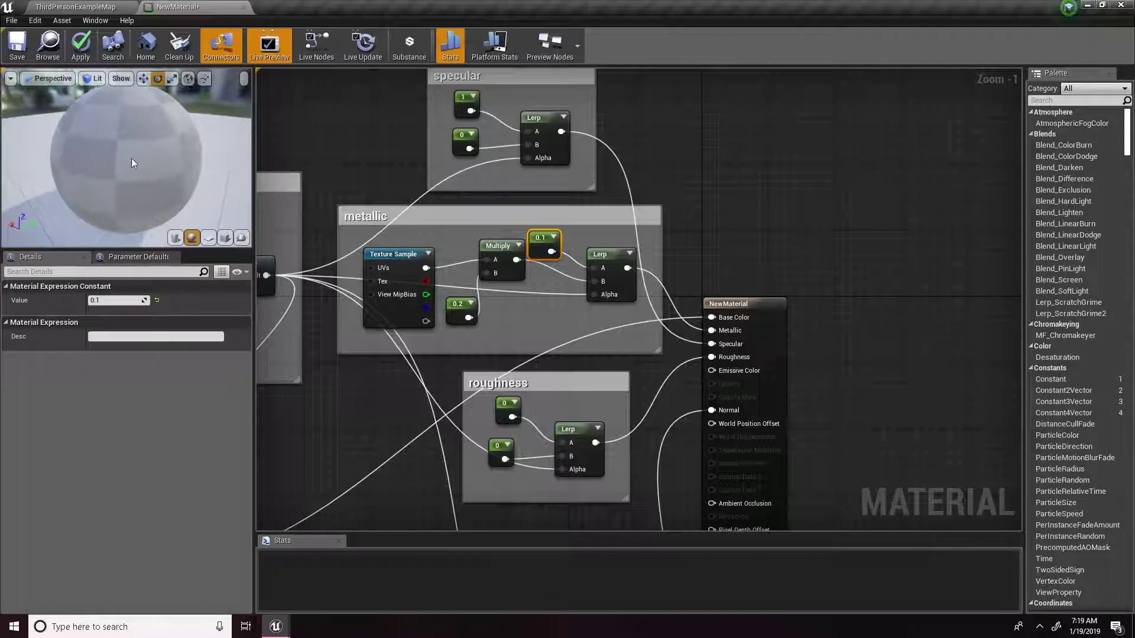
- Set the Constant on the roughness Lerp's input B to 1
{"action": "right_click_drag", "start_coordinate": [608, 379], "coordinate": [556, 225]}
{"action": "scroll", "coordinate": [493, 300], "scroll_direction": "up", "scroll_amount": 1}
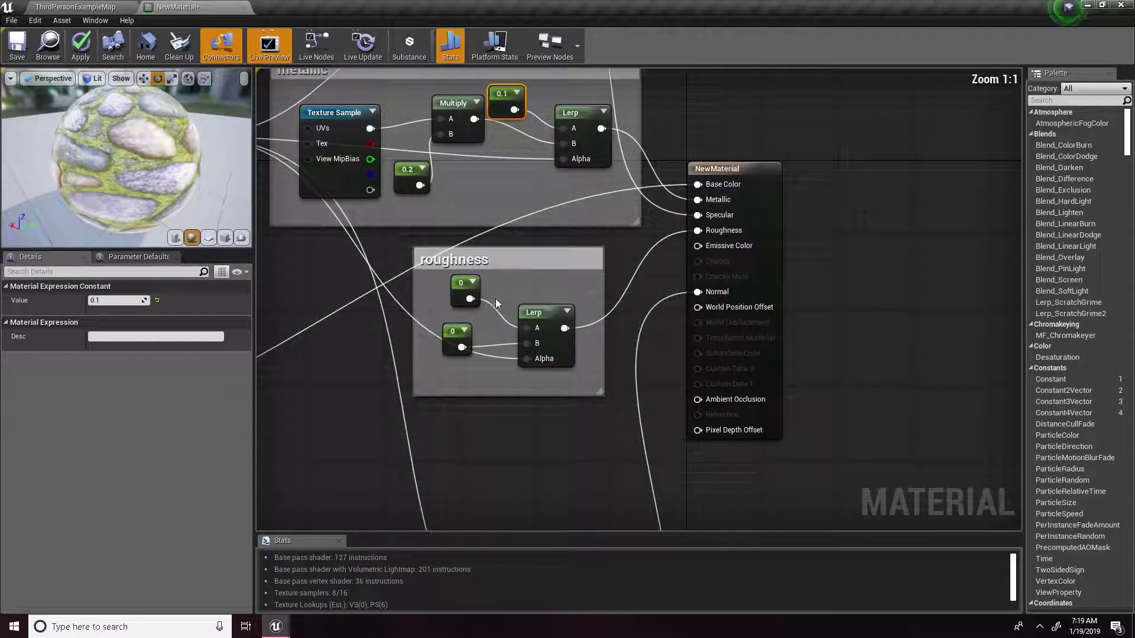
{"action": "left_click", "coordinate": [465, 291]}
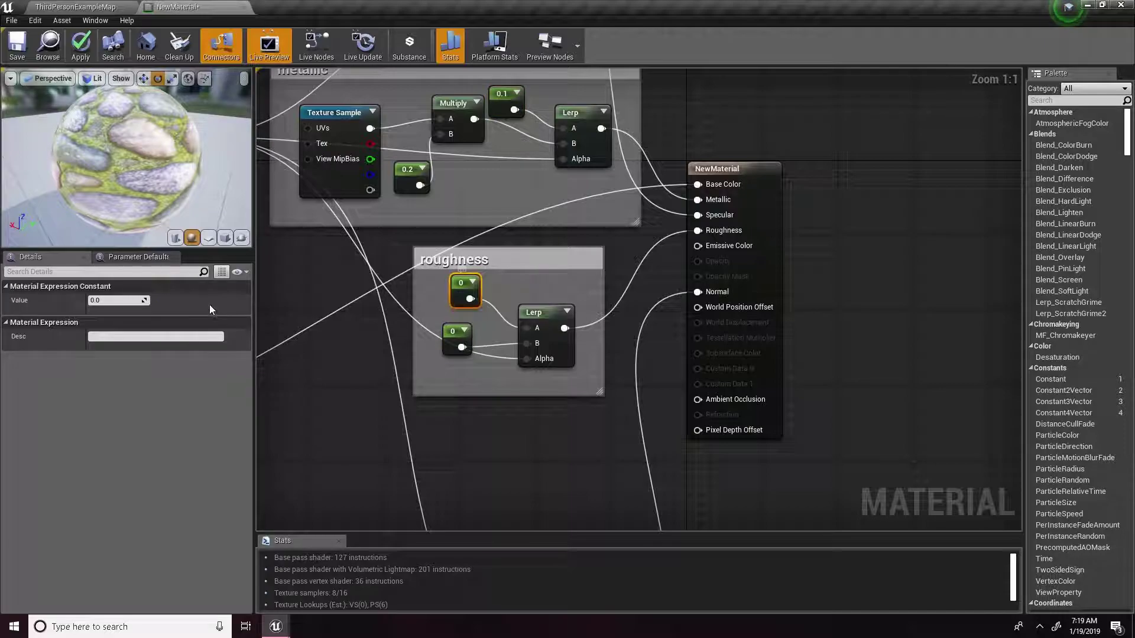
{"action": "left_click", "coordinate": [451, 332]}
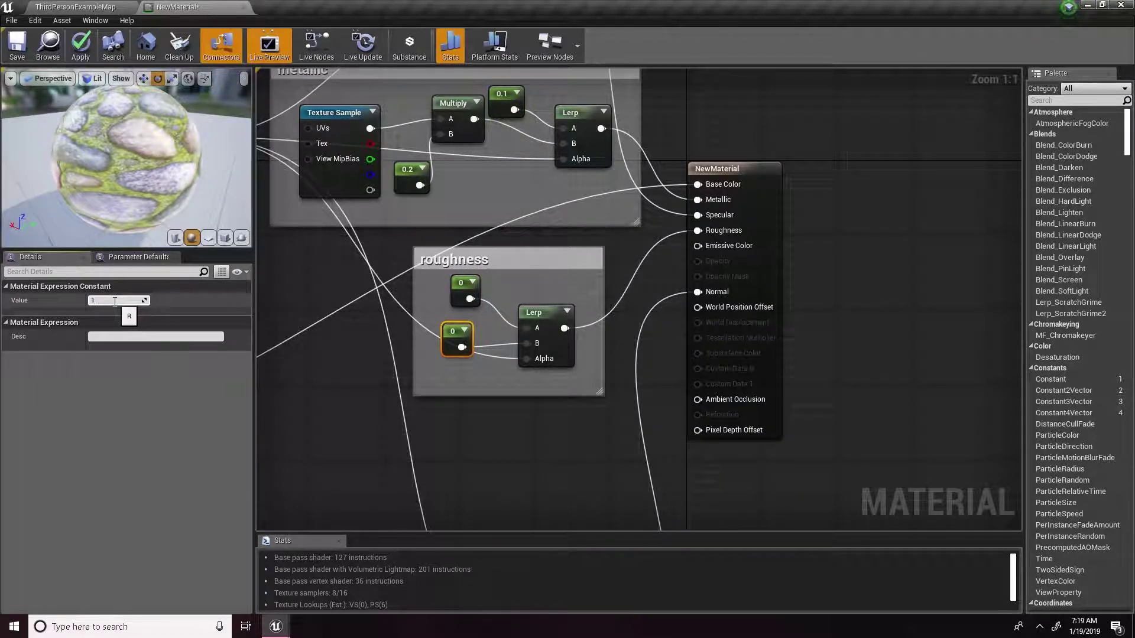
{"action": "left_click", "coordinate": [115, 301]}
{"action": "type", "text": "1"}
{"action": "key", "text": "Return"}
- Set the Constant on the roughness Lerp's input A to 0.5 and review the node layout
{"action": "left_click", "coordinate": [450, 299]}
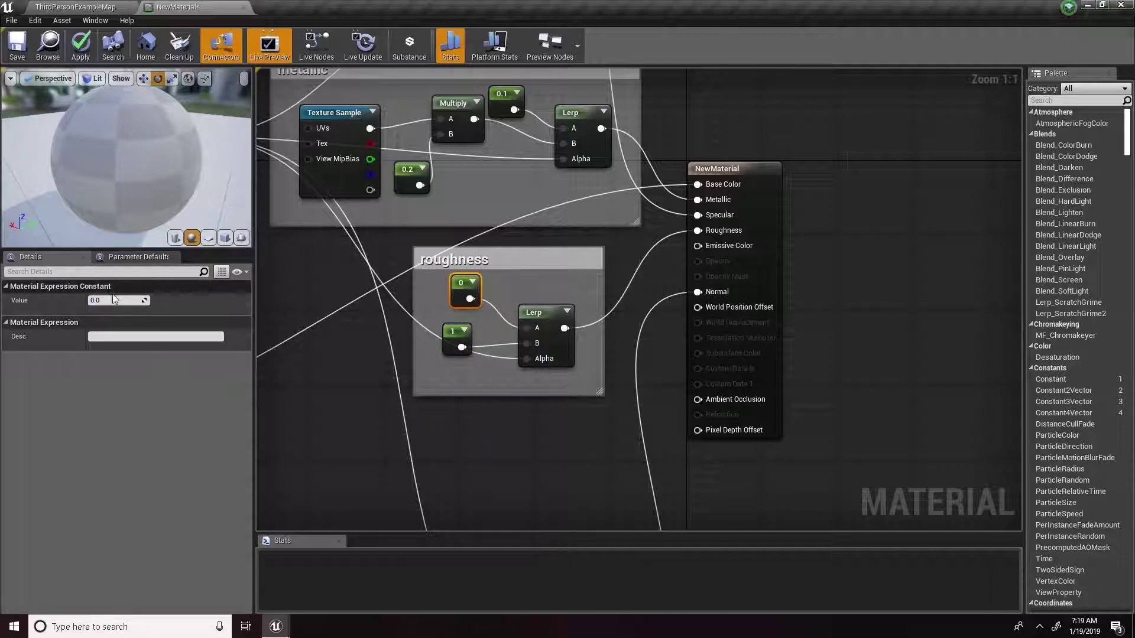
{"action": "type", "text": "0.5"}
{"action": "key", "text": "Return"}
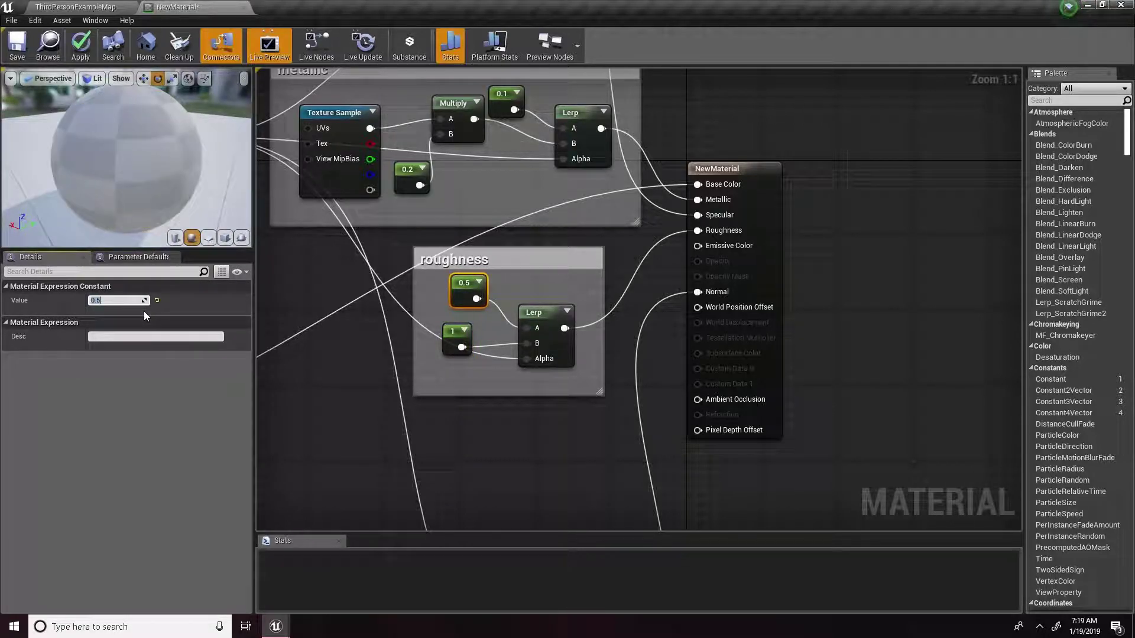
{"action": "scroll", "coordinate": [406, 355], "scroll_direction": "down", "scroll_amount": 5}
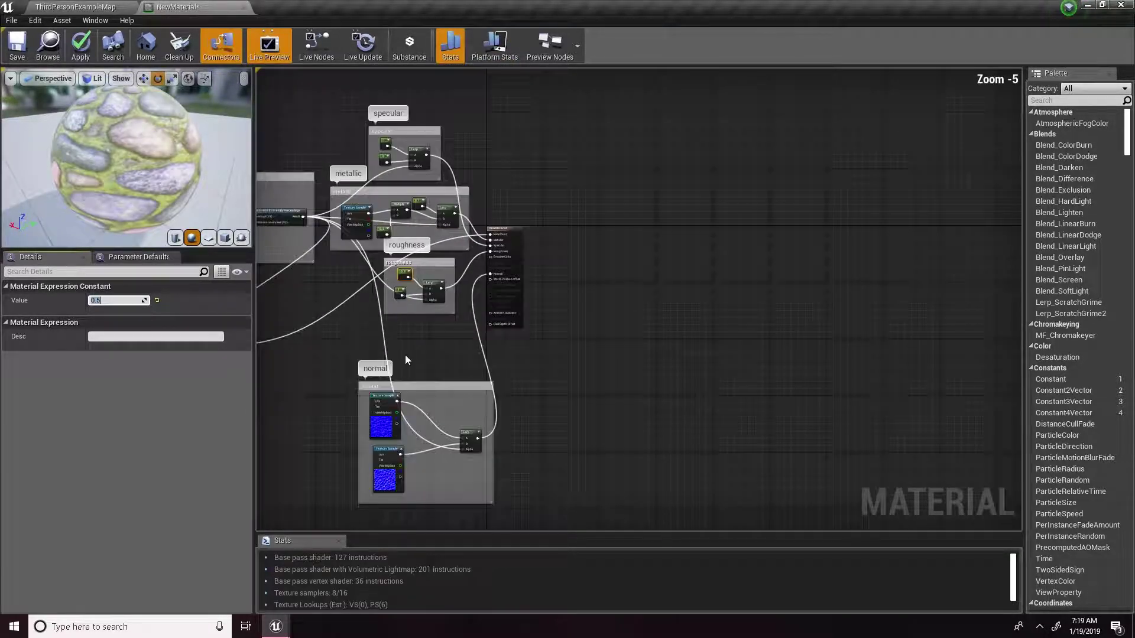
{"action": "right_click_drag", "start_coordinate": [405, 355], "coordinate": [550, 254]}
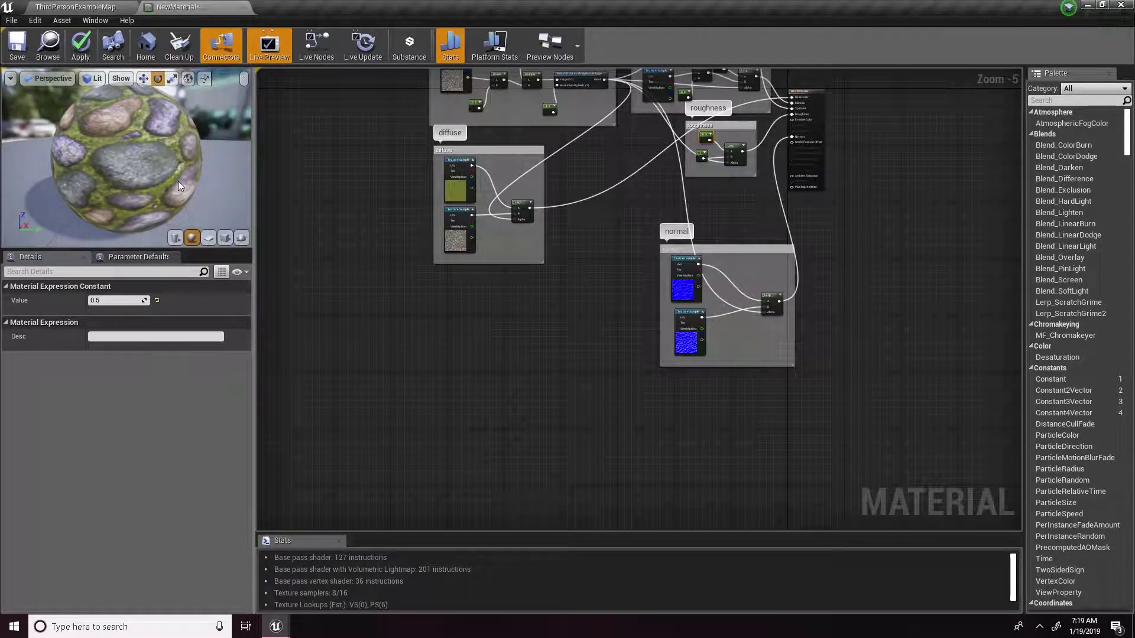
- Review the node graph's overall layout and the diffuse group's cobblestone Texture Sample with its alpha output
{"action": "right_click_drag", "start_coordinate": [883, 234], "coordinate": [828, 332]}
{"action": "scroll", "coordinate": [612, 299], "scroll_direction": "up", "scroll_amount": 1}
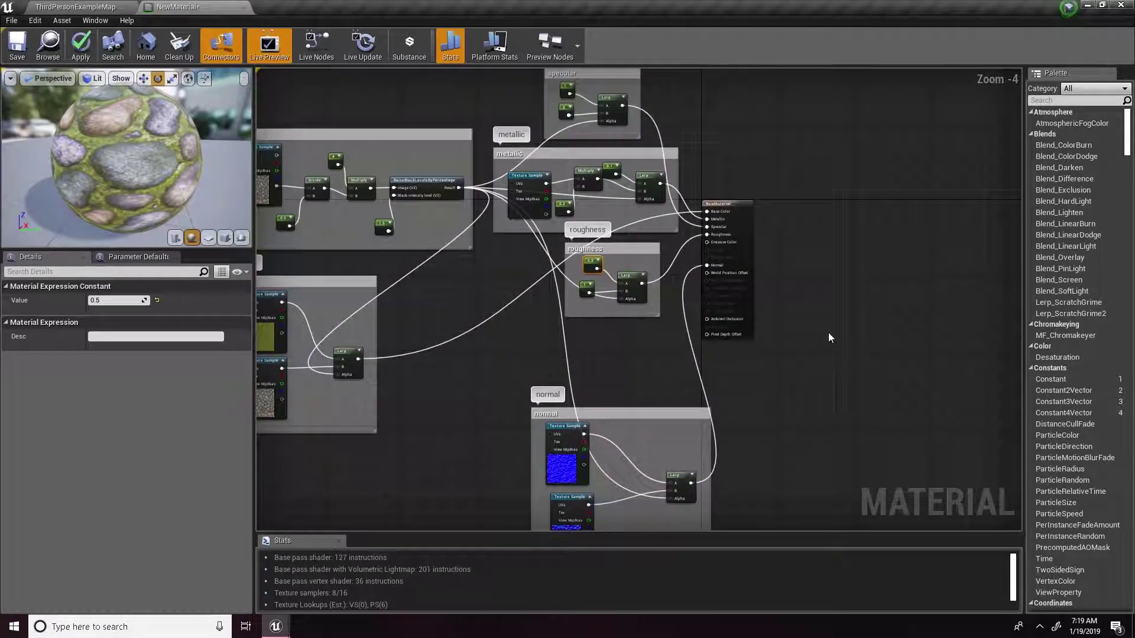
{"action": "scroll", "coordinate": [828, 332], "scroll_direction": "down", "scroll_amount": 1}
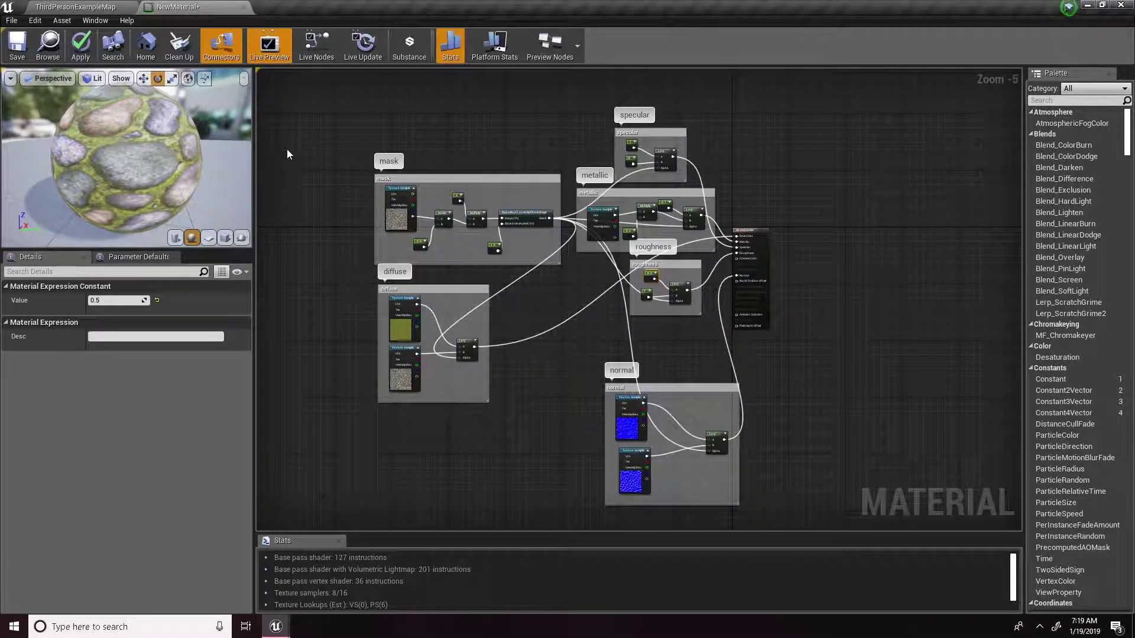
{"action": "left_click_drag", "start_coordinate": [300, 152], "coordinate": [947, 559]}
{"action": "left_click", "coordinate": [828, 212]}
{"action": "scroll", "coordinate": [727, 282], "scroll_direction": "up", "scroll_amount": 2}
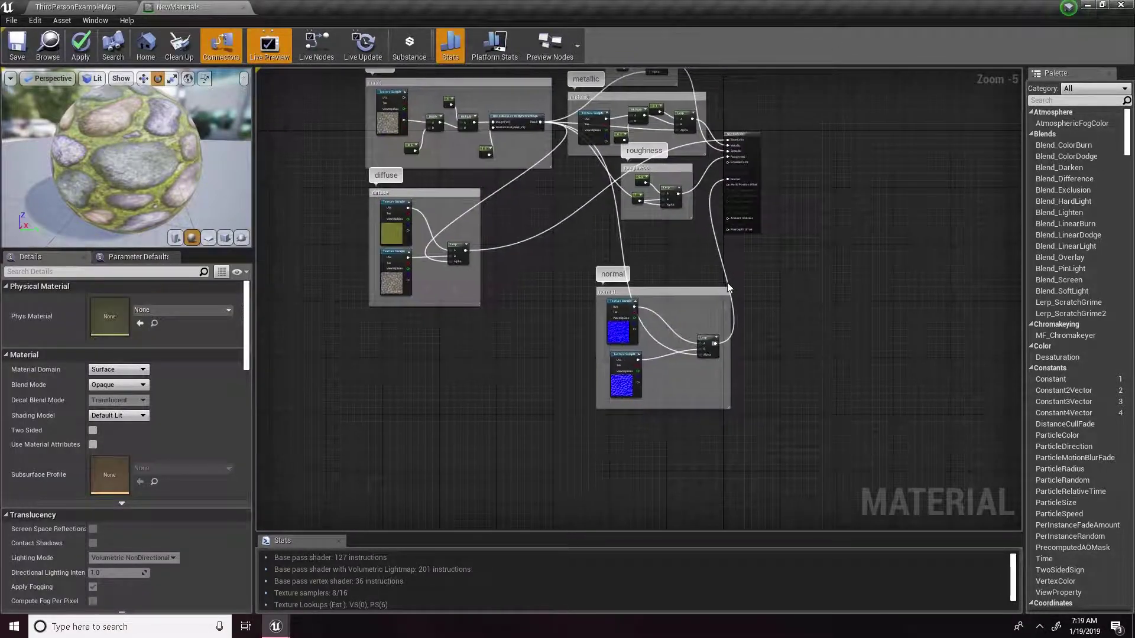
{"action": "right_click_drag", "start_coordinate": [284, 207], "coordinate": [513, 251]}
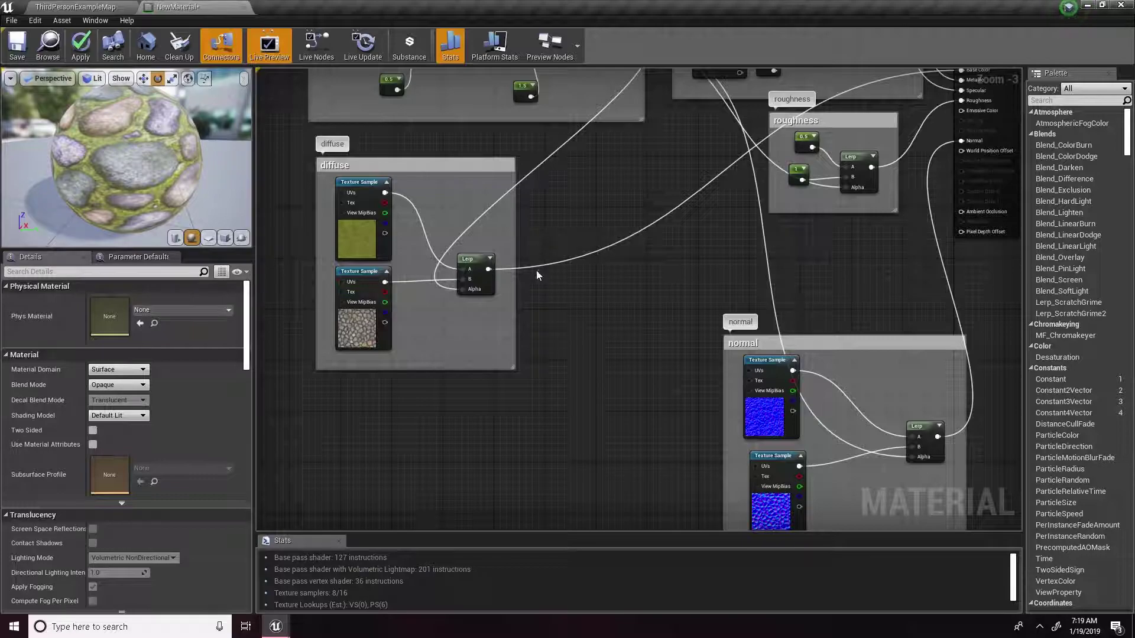
{"action": "scroll", "coordinate": [537, 270], "scroll_direction": "up", "scroll_amount": 2}
{"action": "right_click_drag", "start_coordinate": [515, 279], "coordinate": [642, 244]}
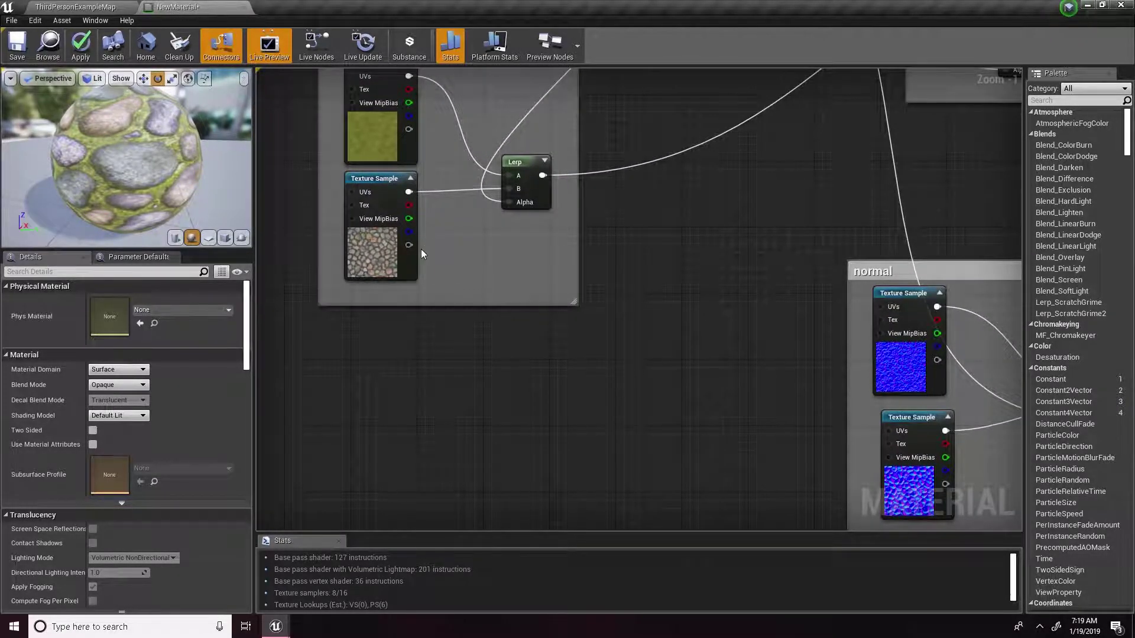
{"action": "mouse_move", "coordinate": [408, 244]}
{"action": "left_mouse_down"}
{"action": "mouse_move", "coordinate": [540, 351]}
{"action": "mouse_move", "coordinate": [540, 329]}
{"action": "mouse_move", "coordinate": [566, 341]}
{"action": "mouse_move", "coordinate": [400, 241]}
{"action": "mouse_move", "coordinate": [414, 240]}
{"action": "left_mouse_up"}
{"action": "scroll", "coordinate": [639, 279], "scroll_direction": "down", "scroll_amount": 4}
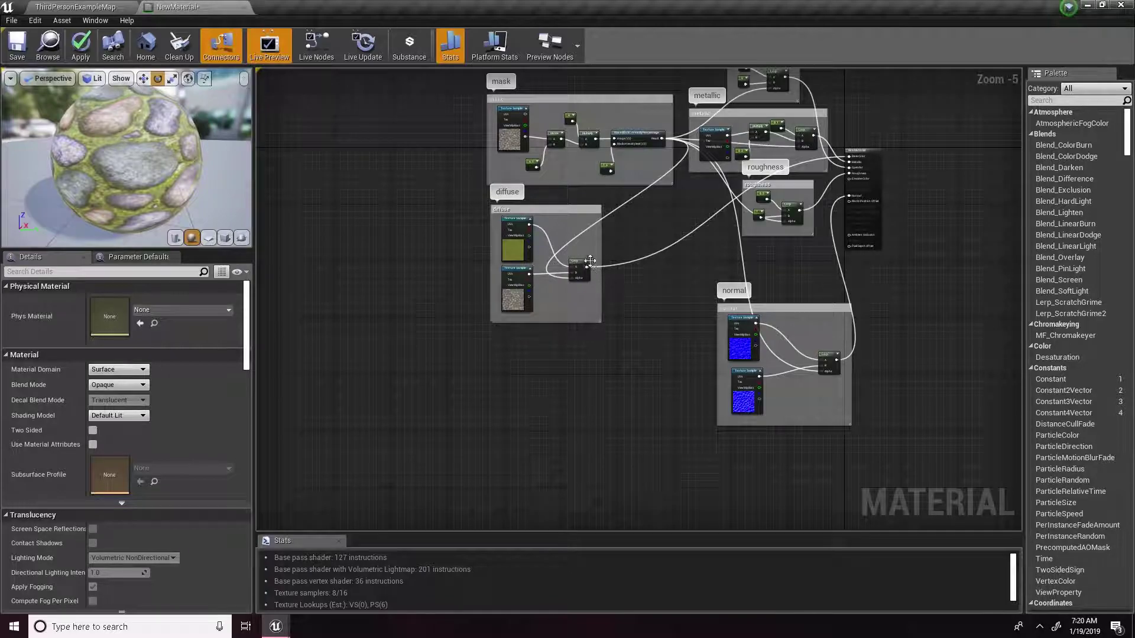
{"action": "scroll", "coordinate": [513, 267], "scroll_direction": "up", "scroll_amount": 2}
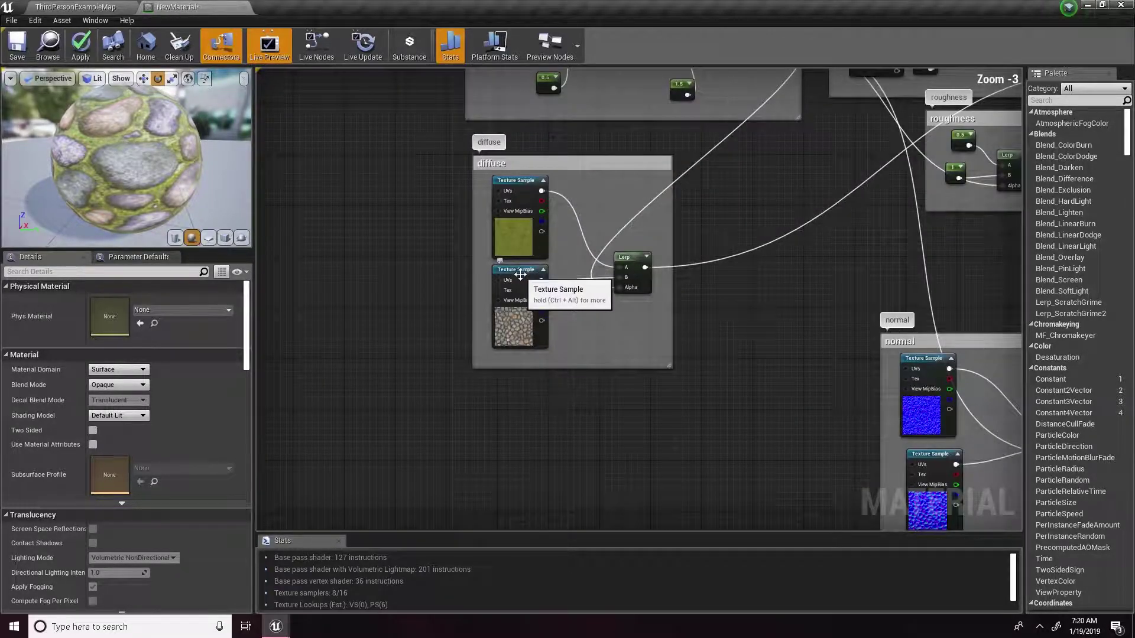
- Add a Multiply node taking the cobblestone diffuse Texture Sample's alpha as A, and connect a new Constant to its B input
{"action": "left_click", "coordinate": [528, 277]}
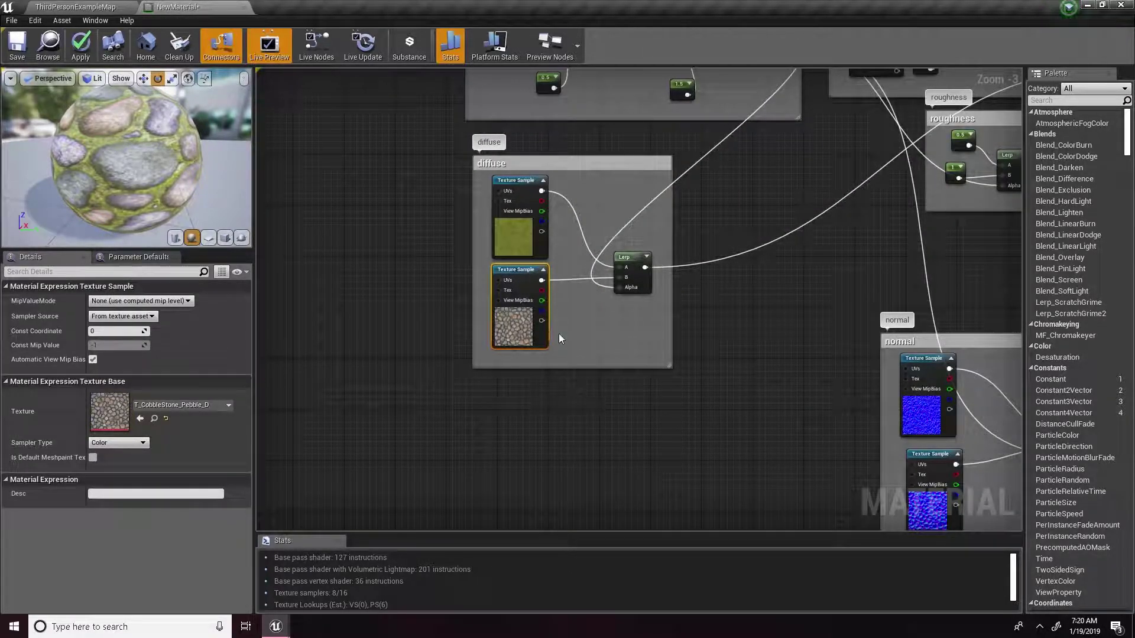
{"action": "left_click_drag", "start_coordinate": [541, 321], "coordinate": [687, 406]}
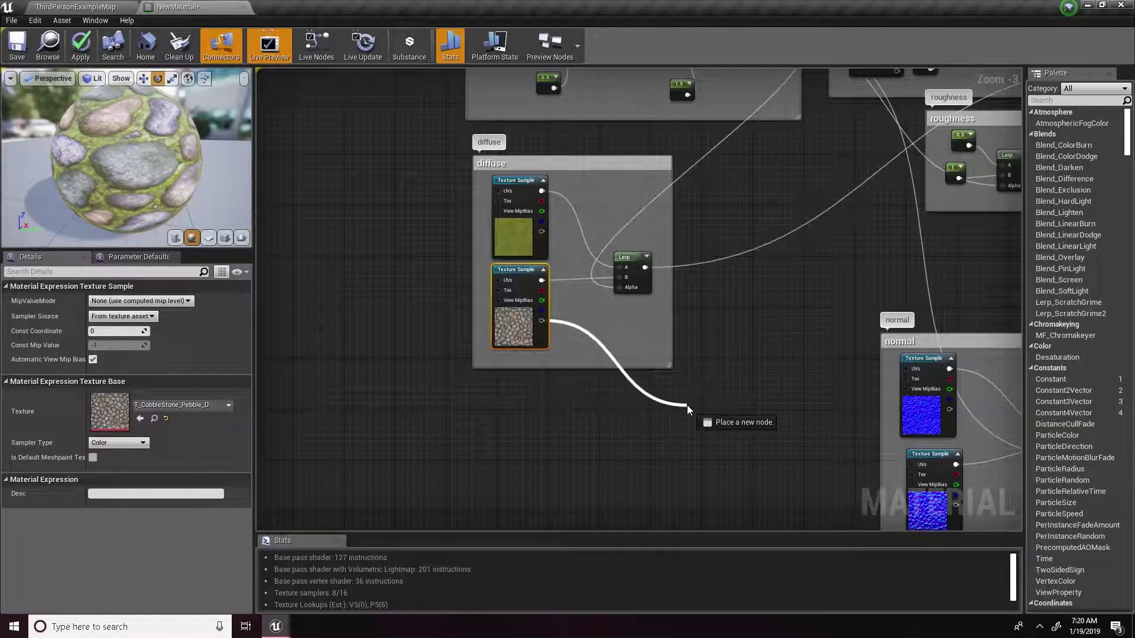
{"action": "type", "text": "mult"}
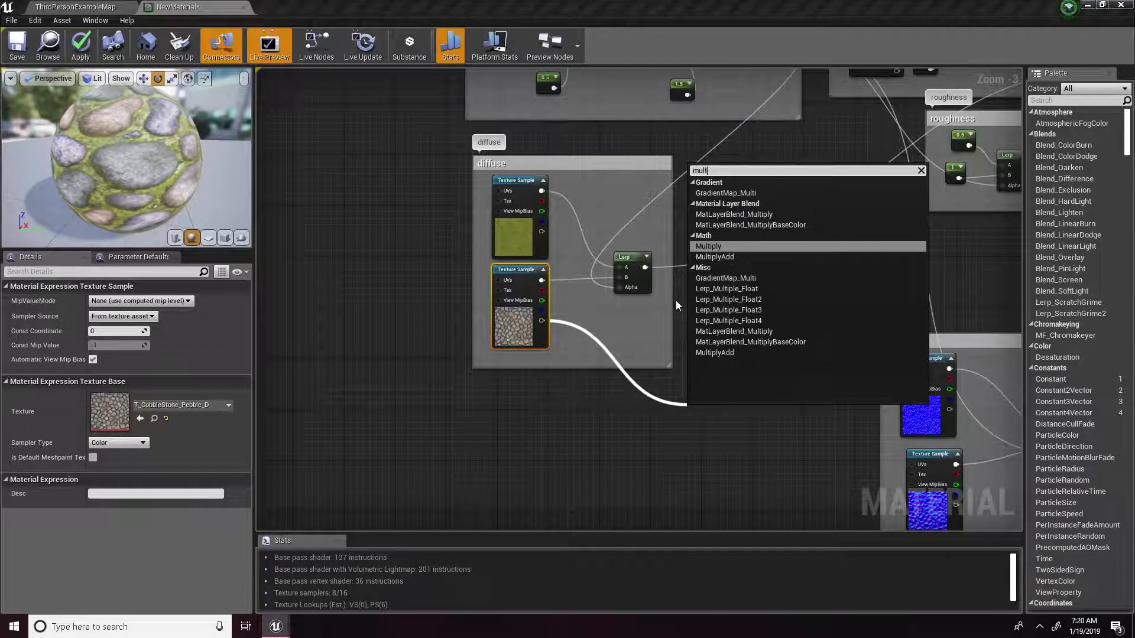
{"action": "type", "text": "iply"}
{"action": "key", "text": "Return"}
{"action": "right_click_drag", "start_coordinate": [745, 407], "coordinate": [745, 378]}
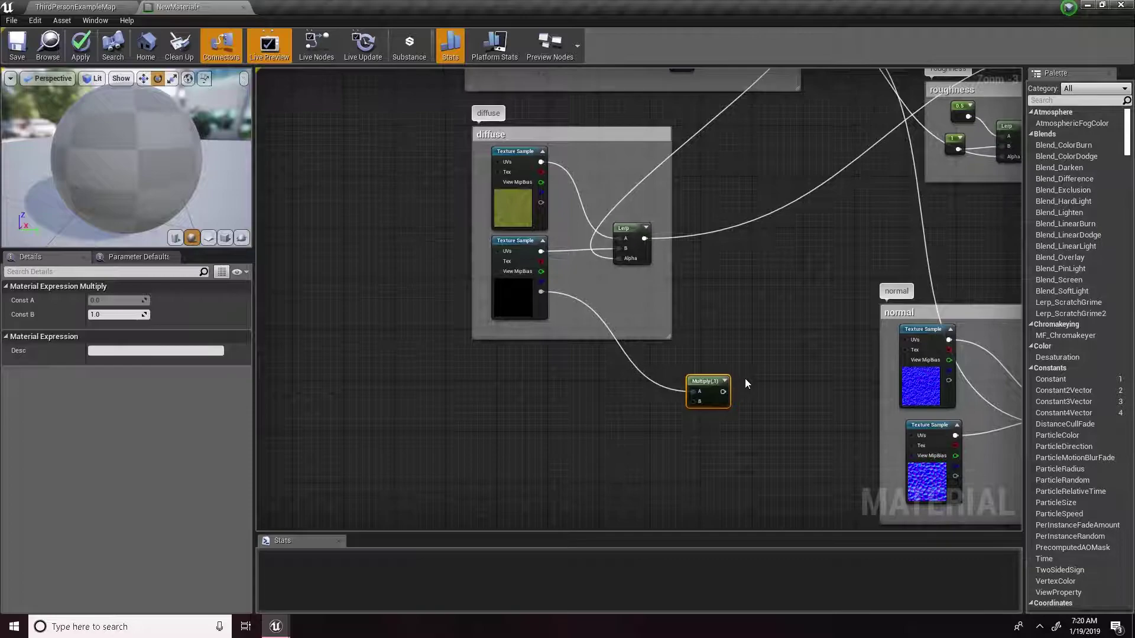
{"action": "scroll", "coordinate": [744, 383], "scroll_direction": "up", "scroll_amount": 2}
{"action": "left_click_drag", "start_coordinate": [692, 381], "coordinate": [635, 309]}
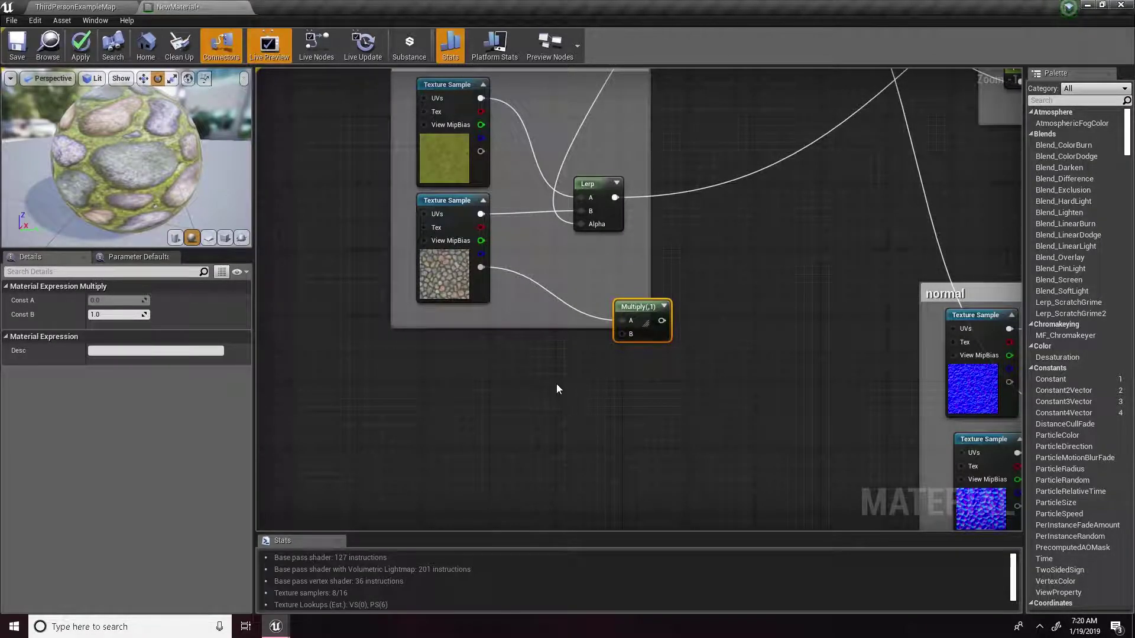
{"action": "left_click", "coordinate": [548, 379]}
{"action": "left_click_drag", "start_coordinate": [564, 399], "coordinate": [625, 336]}
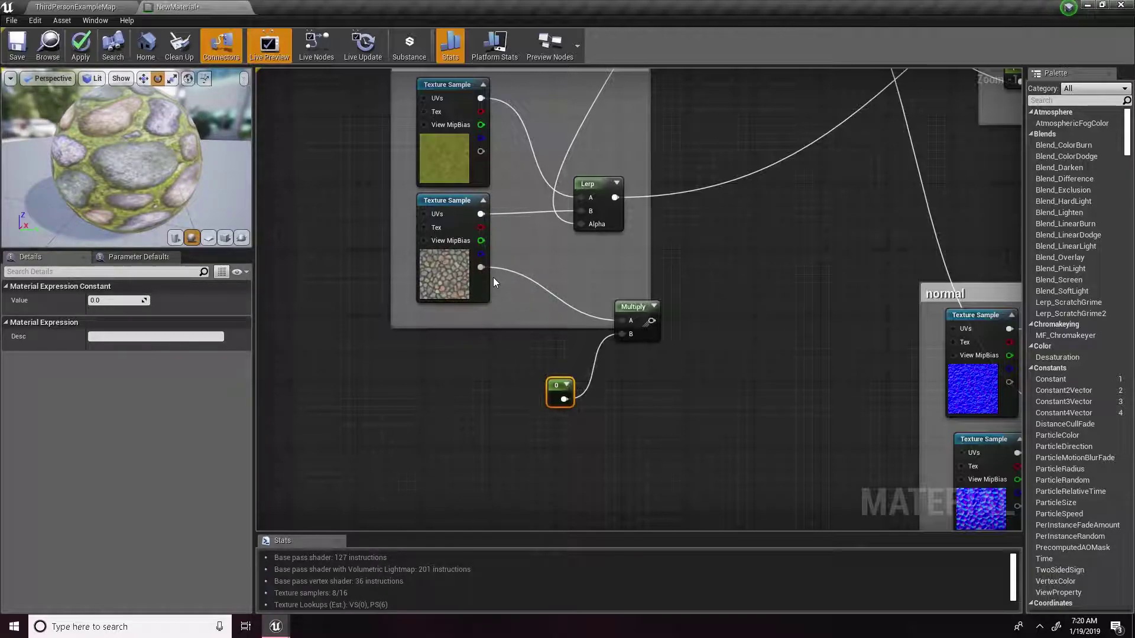
- Examine the material node's World Displacement and Tessellation Multiplier inputs, then inspect the cobblestone texture's Multiply and Constant nodes
{"action": "right_click_drag", "start_coordinate": [711, 274], "coordinate": [431, 345]}
{"action": "right_click_drag", "start_coordinate": [606, 304], "coordinate": [409, 355]}
{"action": "right_click_drag", "start_coordinate": [786, 196], "coordinate": [664, 317]}
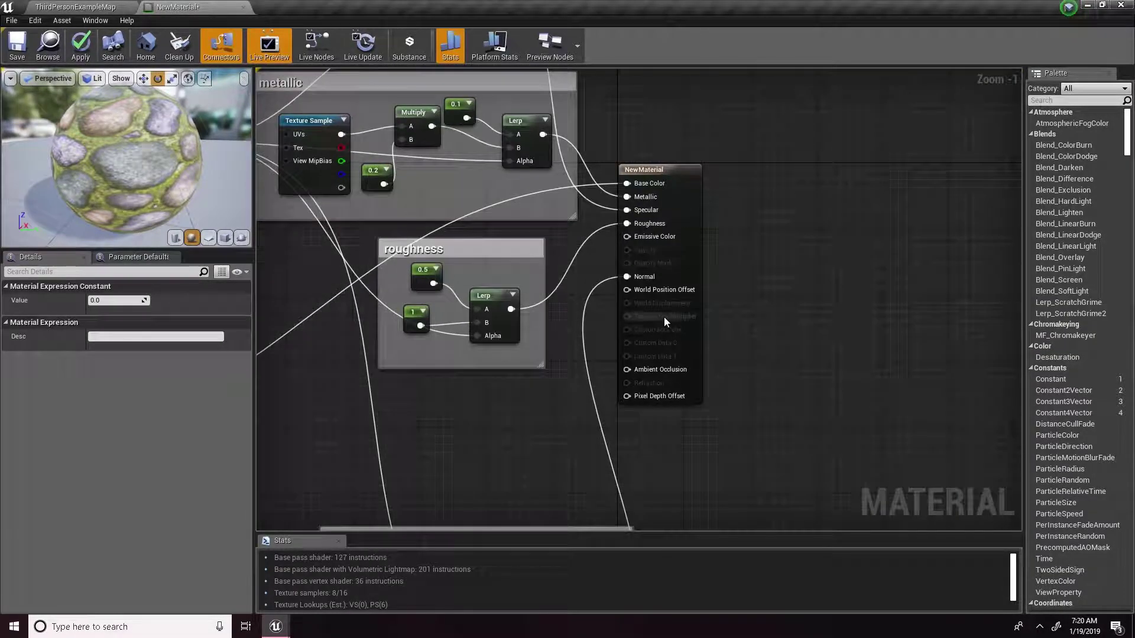
{"action": "scroll", "coordinate": [664, 317], "scroll_direction": "up", "scroll_amount": 1}
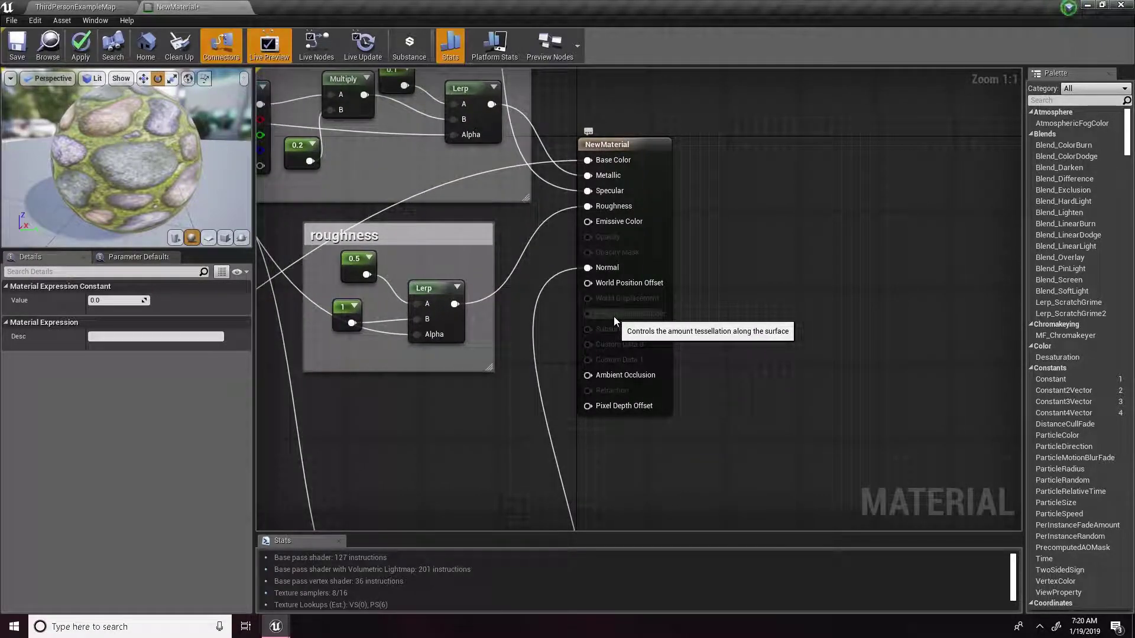
{"action": "mouse_move", "coordinate": [418, 313]}
{"action": "right_mouse_down"}
{"action": "mouse_move", "coordinate": [785, 285]}
{"action": "mouse_move", "coordinate": [427, 326]}
{"action": "right_mouse_up"}
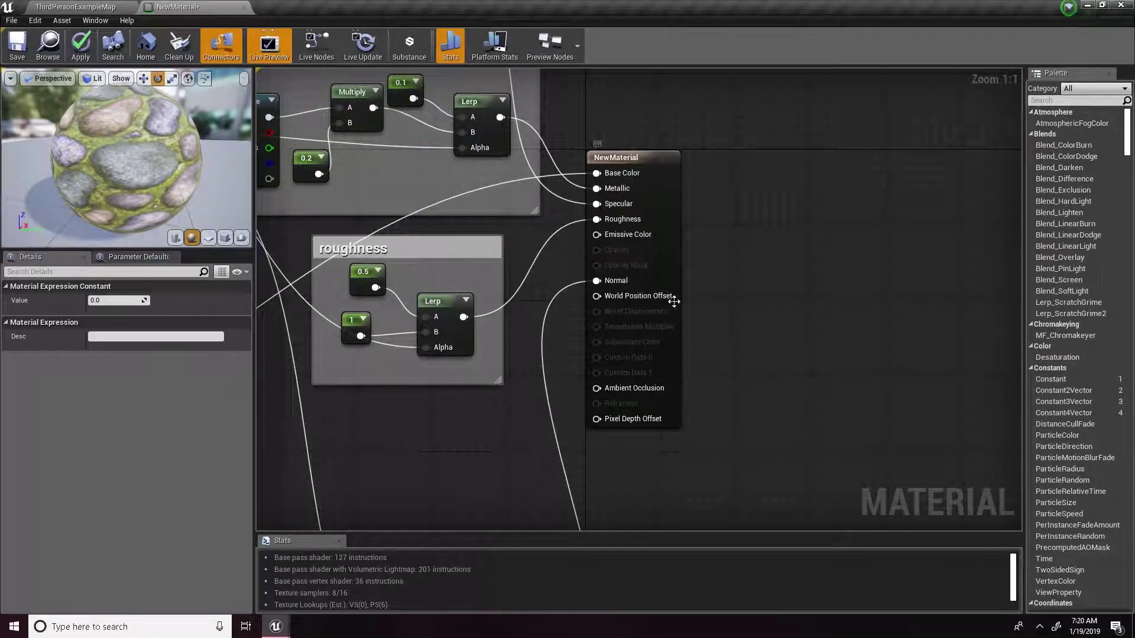
{"action": "right_click_drag", "start_coordinate": [687, 262], "coordinate": [980, 149]}
{"action": "right_click_drag", "start_coordinate": [522, 327], "coordinate": [752, 268]}
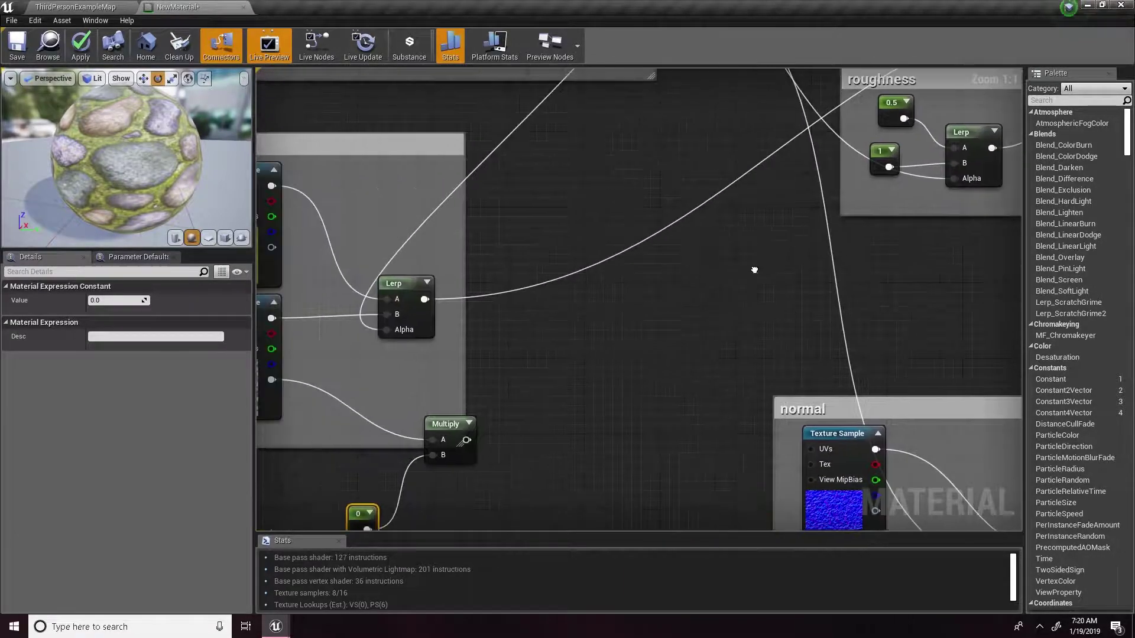
{"action": "right_click_drag", "start_coordinate": [506, 350], "coordinate": [742, 218]}
{"action": "left_click", "coordinate": [470, 260]}
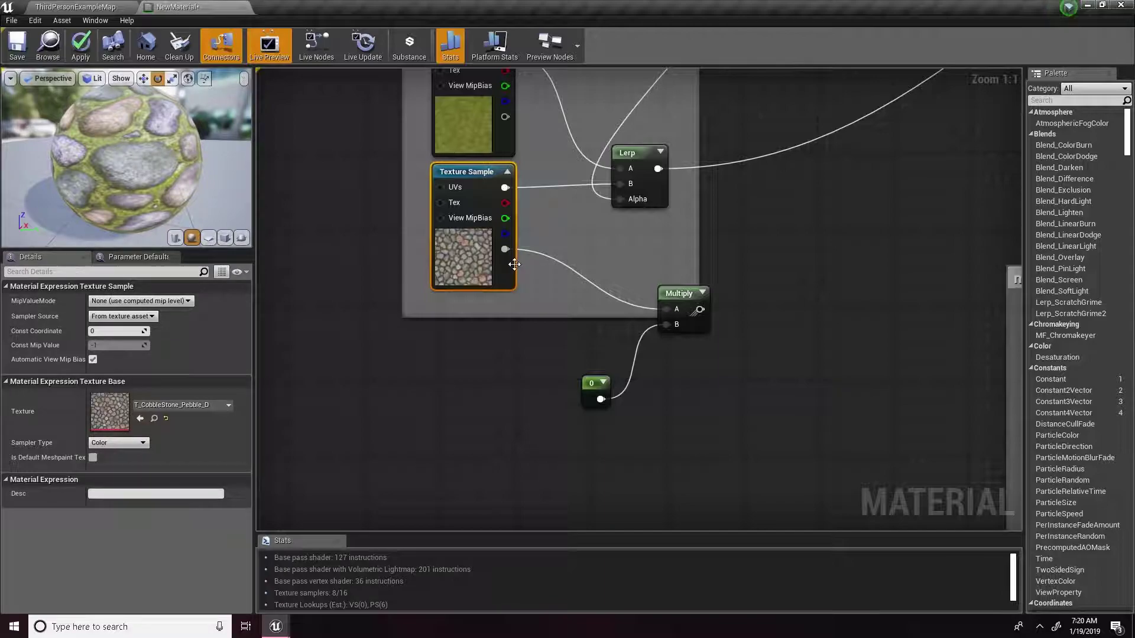
{"action": "scroll", "coordinate": [685, 367], "scroll_direction": "down", "scroll_amount": 3}
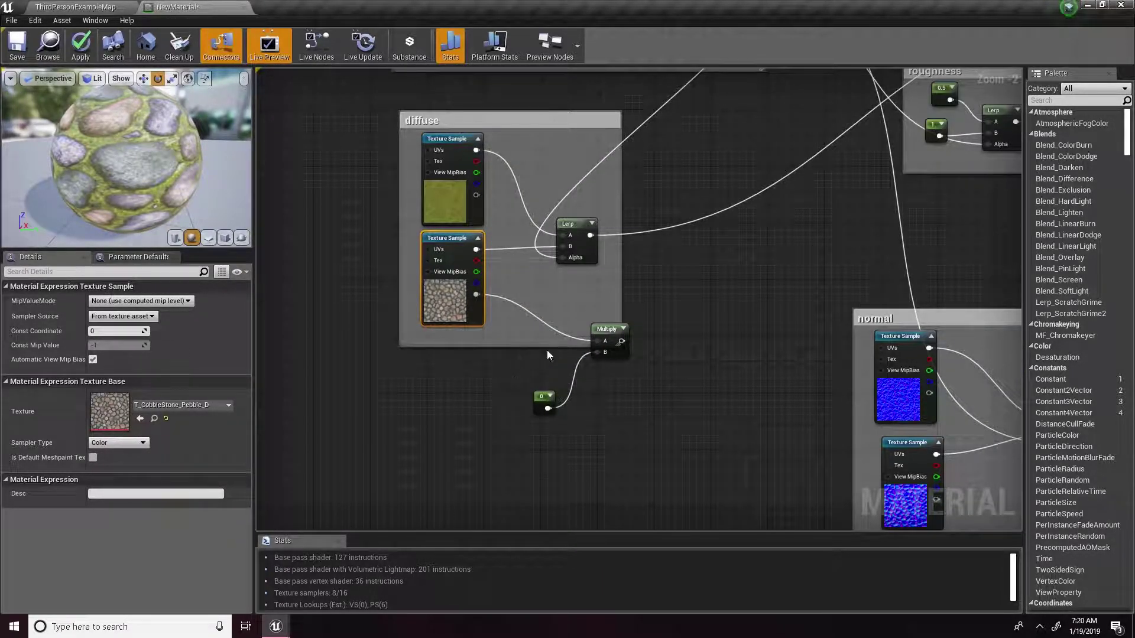
{"action": "key", "text": "Home"}
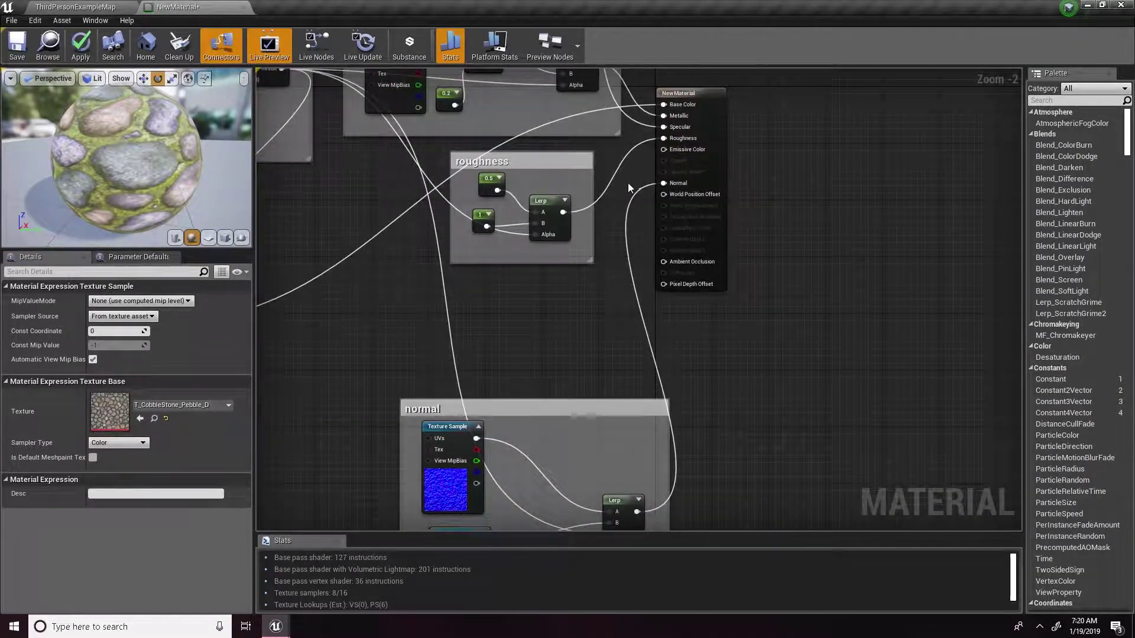
{"action": "right_click_drag", "start_coordinate": [417, 378], "coordinate": [904, 187]}
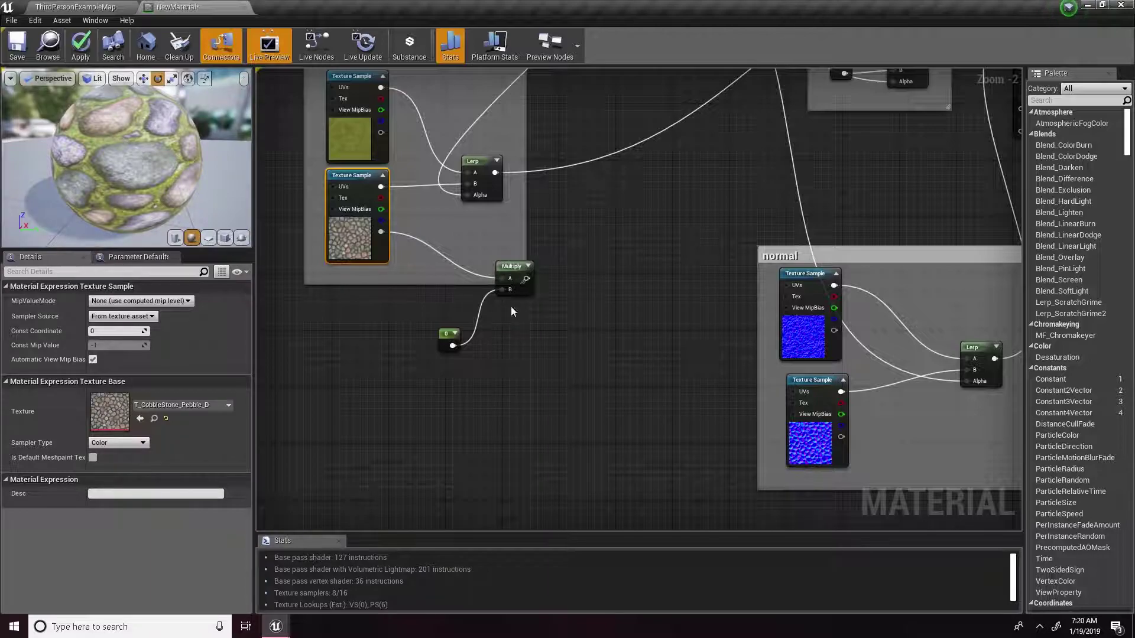
{"action": "left_click_drag", "start_coordinate": [457, 291], "coordinate": [545, 385]}
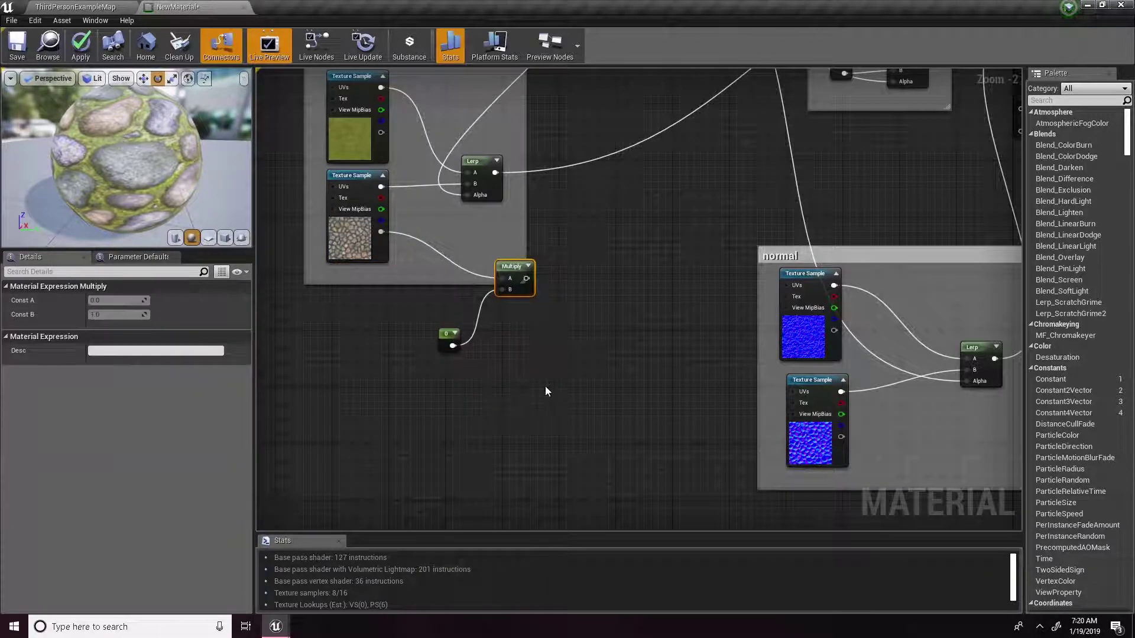
{"action": "left_click_drag", "start_coordinate": [567, 244], "coordinate": [443, 349]}
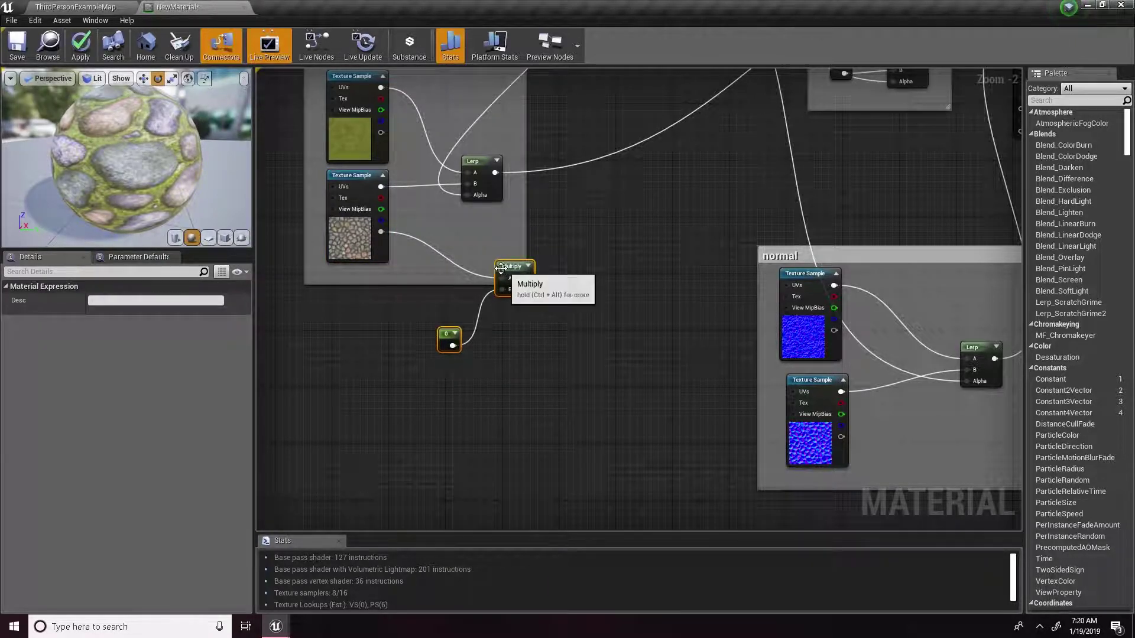
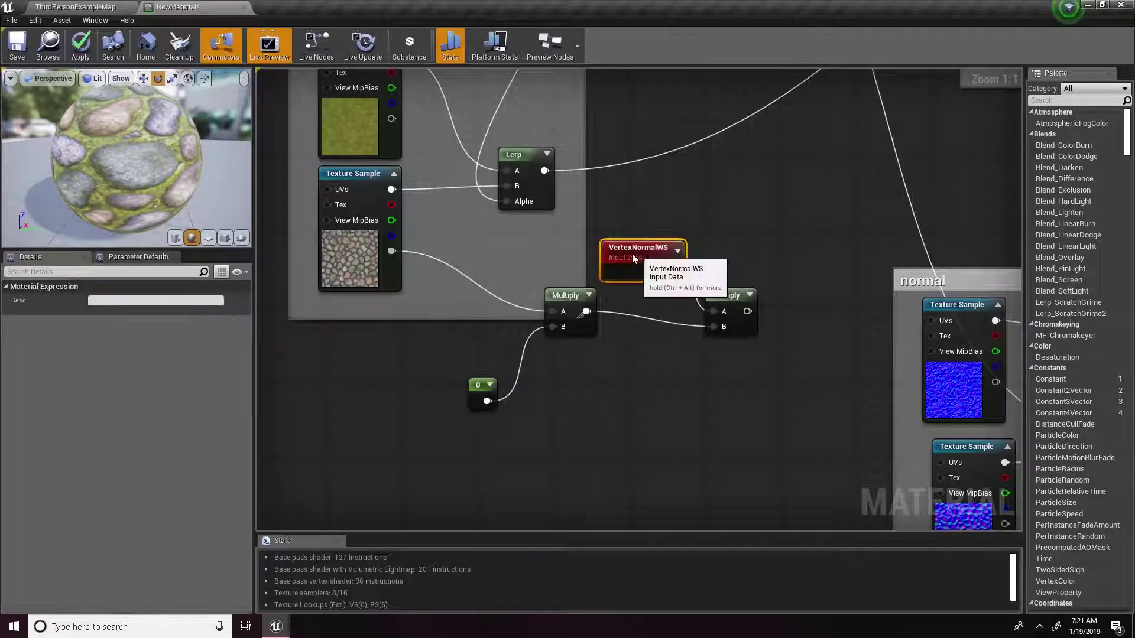
- Move the normal comment group farther from the diffuse group to make room beside the VertexNormalWS Multiply
{"action": "left_click_drag", "start_coordinate": [597, 205], "coordinate": [654, 265]}
{"action": "left_click", "coordinate": [798, 223]}
{"action": "right_click_drag", "start_coordinate": [774, 222], "coordinate": [570, 203]}
{"action": "scroll", "coordinate": [570, 205], "scroll_direction": "down", "scroll_amount": 1}
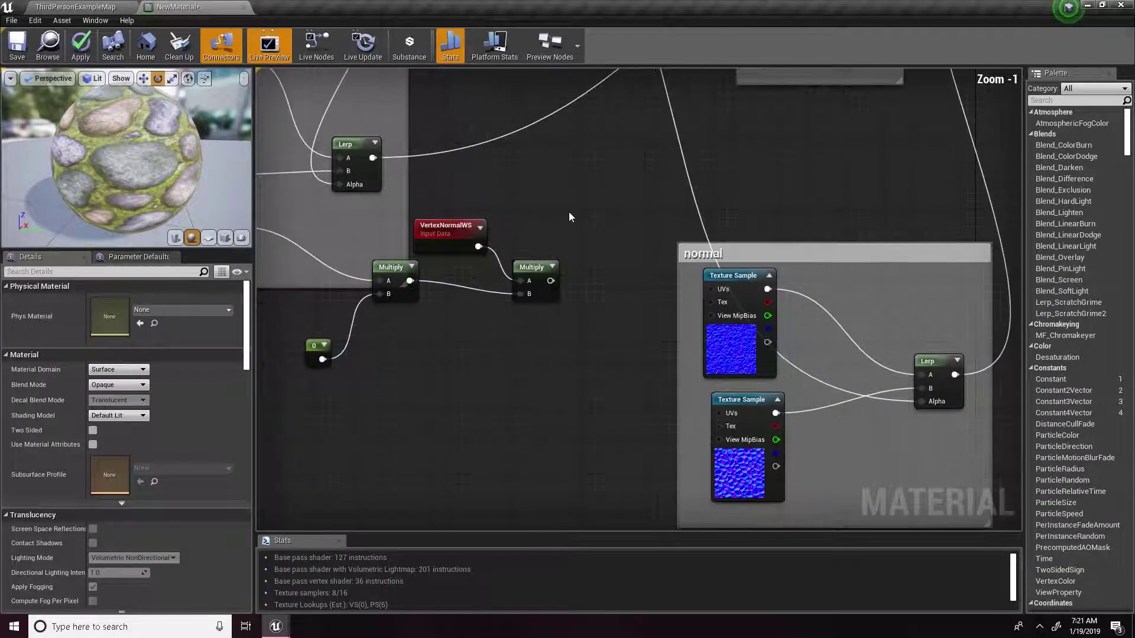
{"action": "right_click_drag", "start_coordinate": [683, 222], "coordinate": [657, 226]}
{"action": "scroll", "coordinate": [657, 225], "scroll_direction": "down", "scroll_amount": 2}
{"action": "left_click_drag", "start_coordinate": [715, 246], "coordinate": [880, 246]}
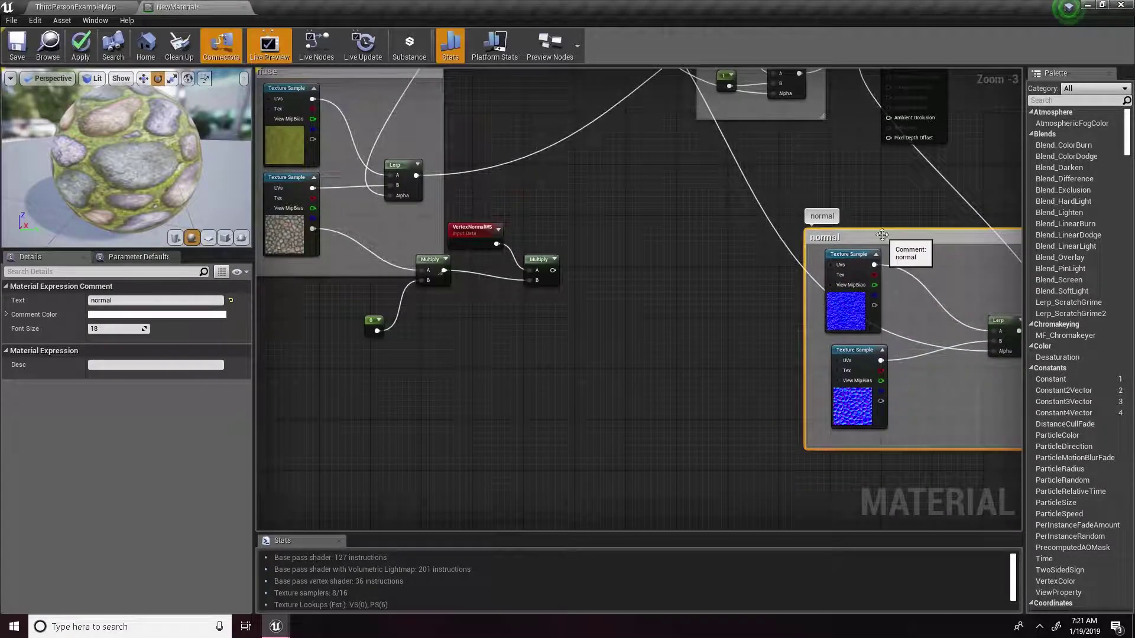
{"action": "left_click", "coordinate": [690, 208]}
- Add another Multiply node and connect the VertexNormalWS Multiply's output to its A input
{"action": "scroll", "coordinate": [692, 214], "scroll_direction": "up", "scroll_amount": 2}
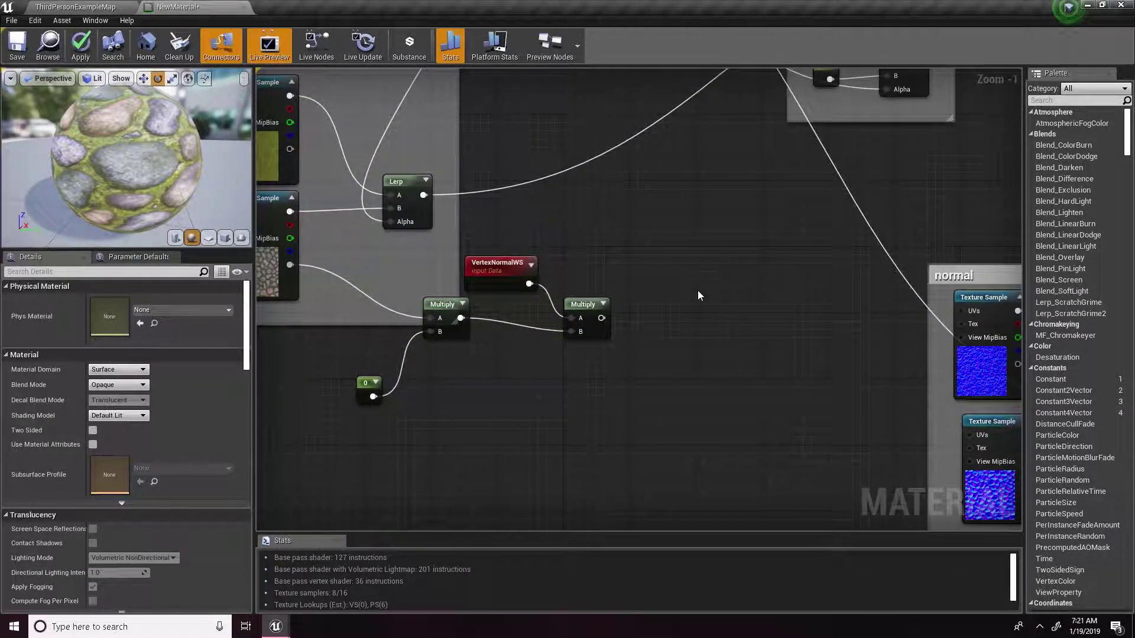
{"action": "right_click", "coordinate": [703, 319]}
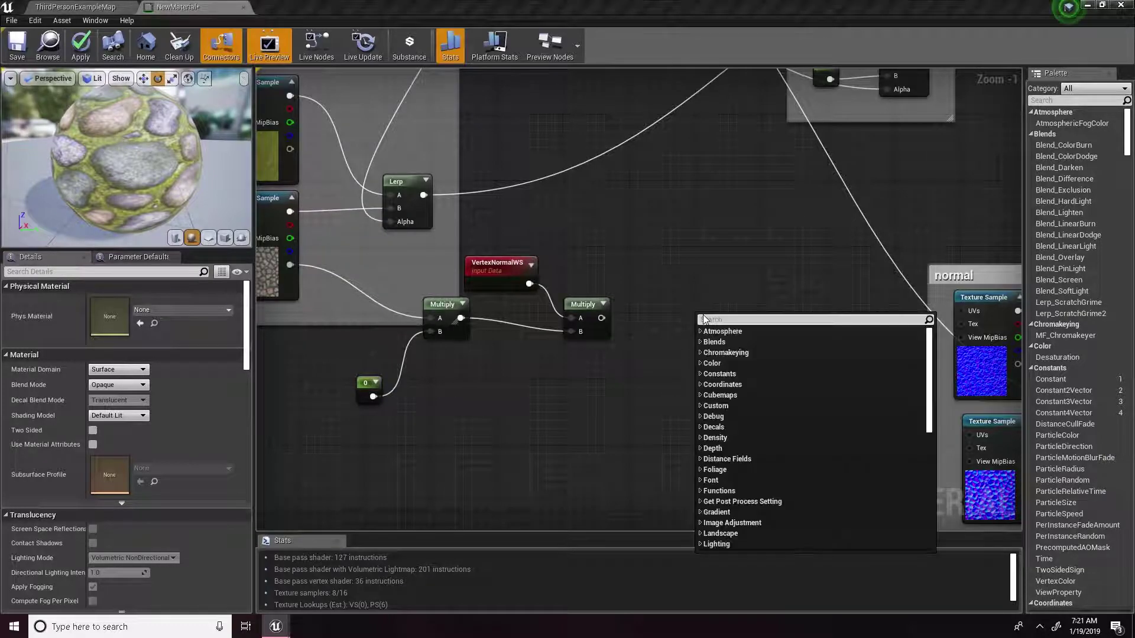
{"action": "left_click", "coordinate": [670, 270]}
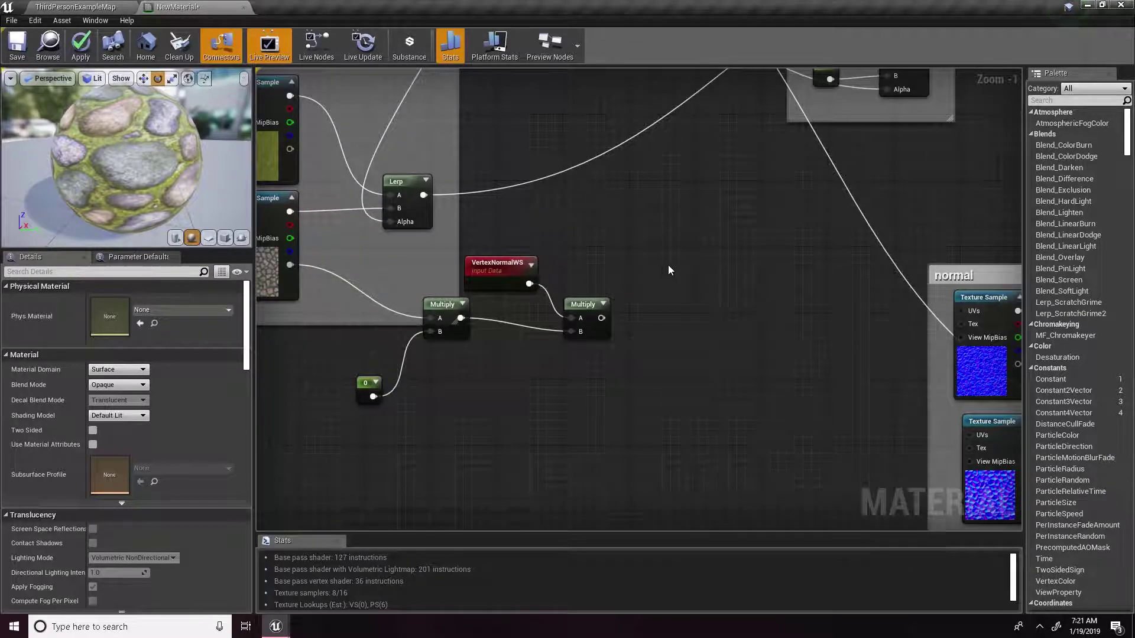
{"action": "left_click", "coordinate": [676, 310]}
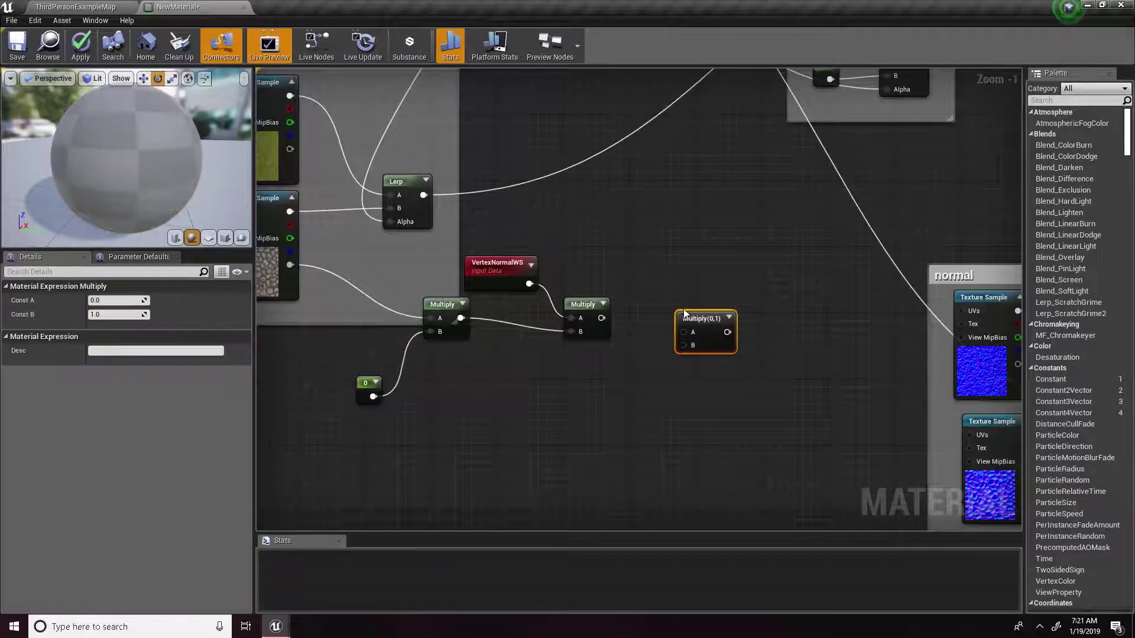
{"action": "left_click_drag", "start_coordinate": [600, 319], "coordinate": [680, 321]}
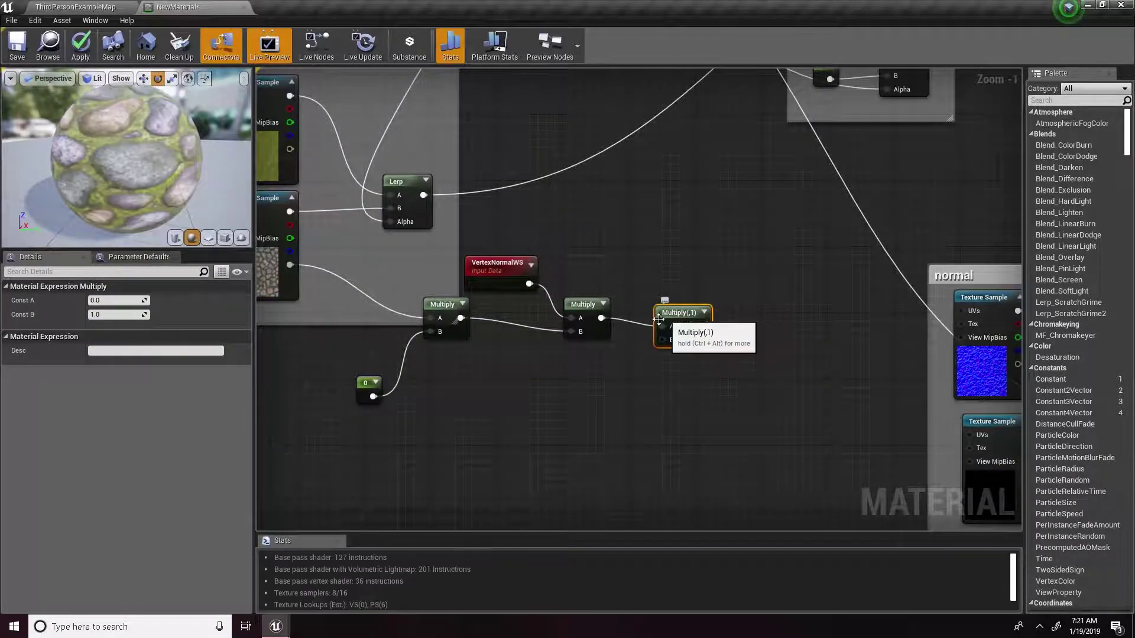
- Add an ObjectRadius node and connect it to the B input of the newest Multiply
{"action": "right_click", "coordinate": [621, 367]}
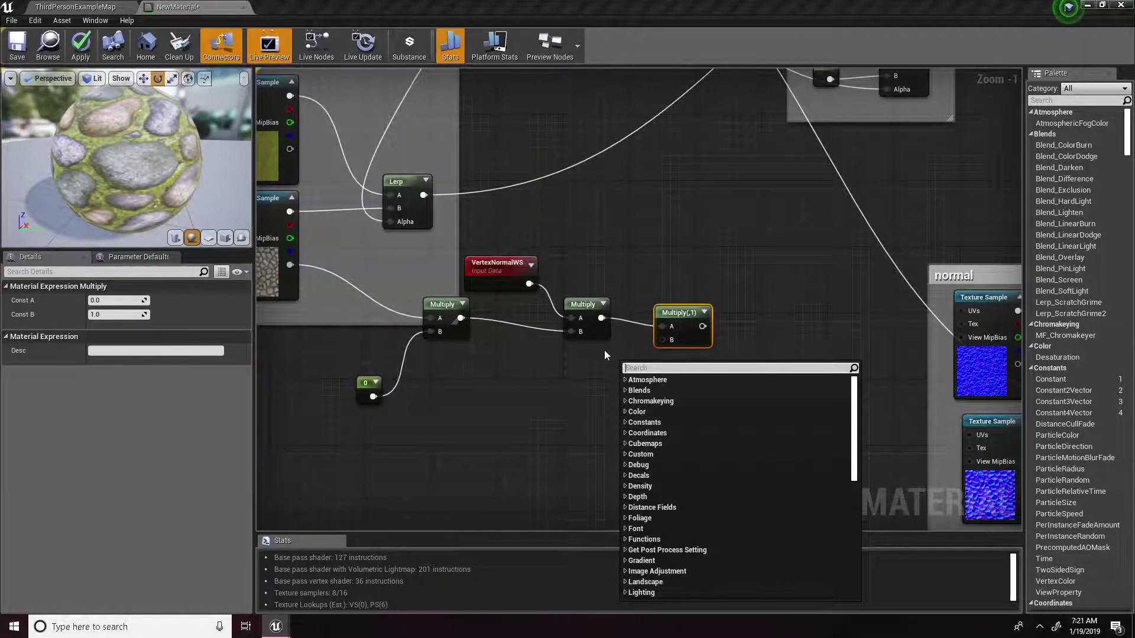
{"action": "type", "text": "-ob"}
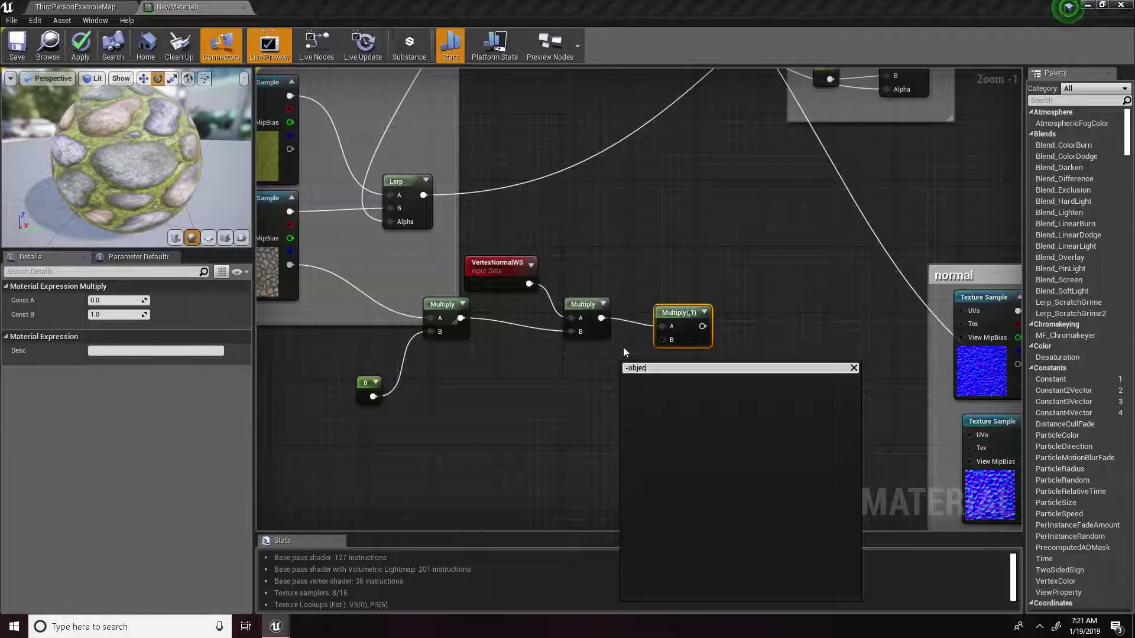
{"action": "type", "text": "jec"}
{"action": "key", "text": "BackSpace"}
{"action": "key", "text": "BackSpace"}
{"action": "key", "text": "BackSpace"}
{"action": "key", "text": "BackSpace"}
{"action": "key", "text": "BackSpace"}
{"action": "key", "text": "BackSpace"}
{"action": "type", "text": "objectra"}
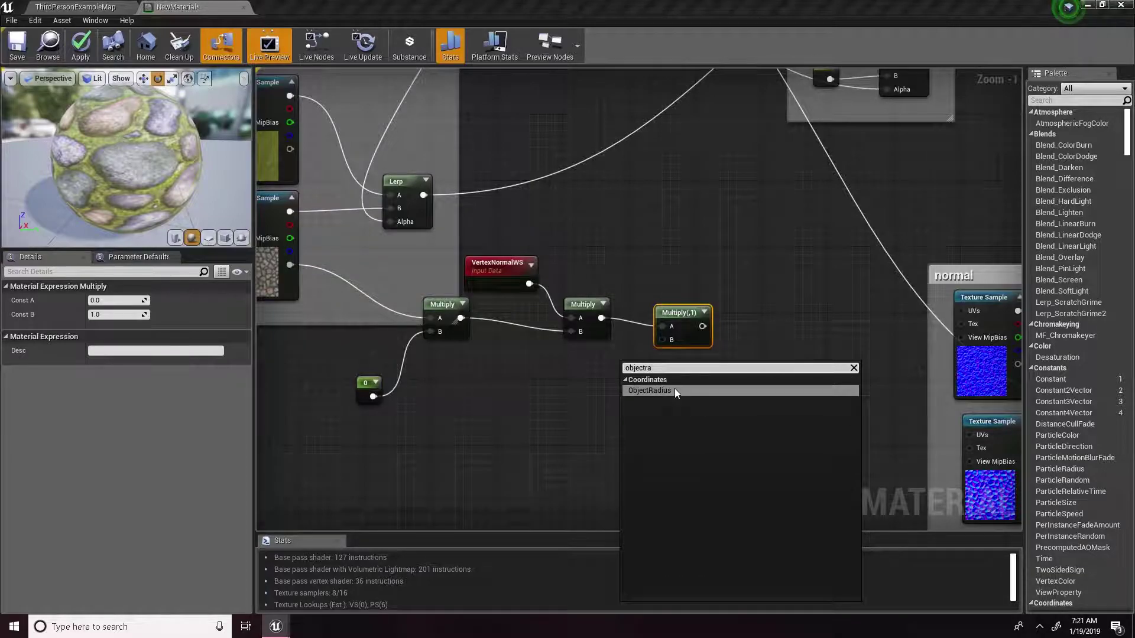
{"action": "left_click", "coordinate": [675, 388]}
{"action": "left_click_drag", "start_coordinate": [675, 388], "coordinate": [672, 341]}
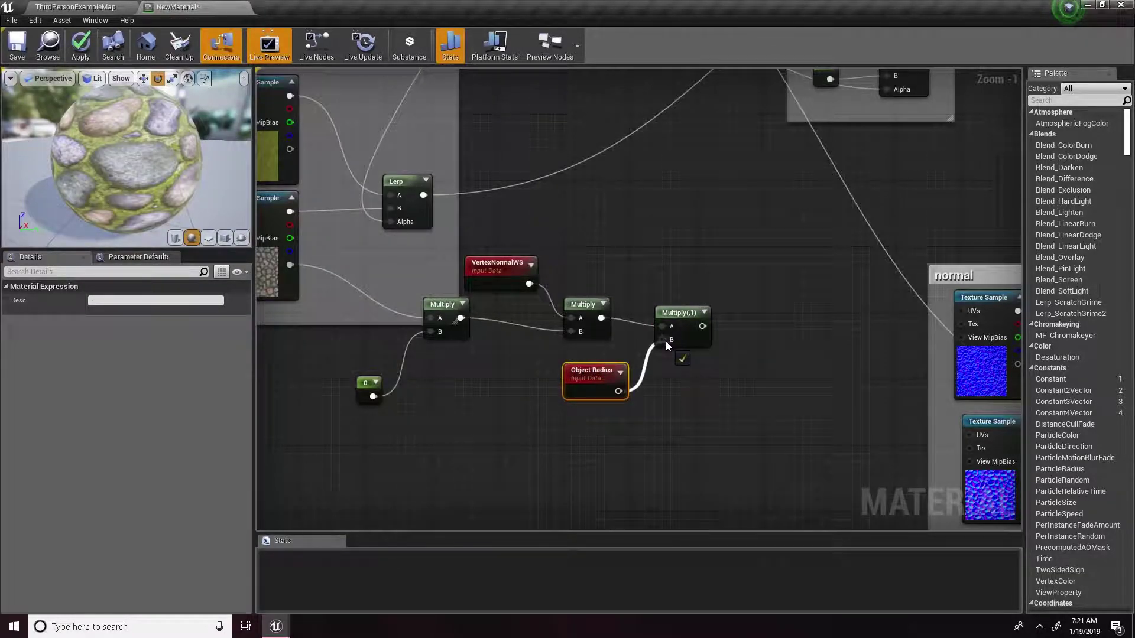
- Move the Object Radius Multiply closer to the VertexNormalWS Multiply and line the two nodes up
{"action": "right_click_drag", "start_coordinate": [671, 340], "coordinate": [546, 377]}
{"action": "left_click", "coordinate": [532, 350]}
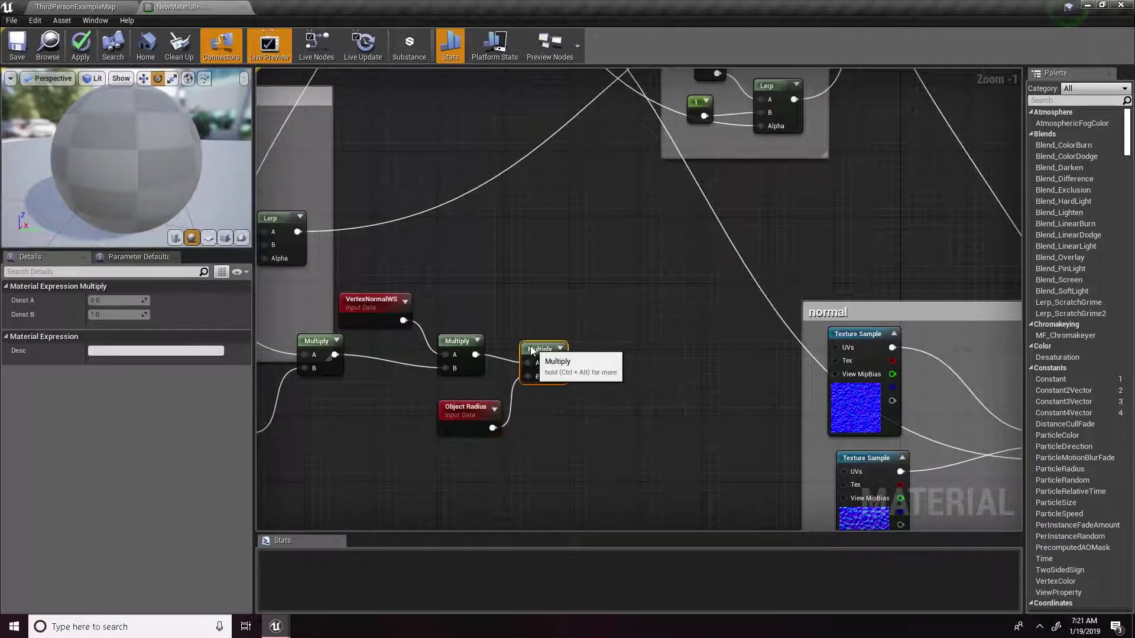
{"action": "left_click", "coordinate": [613, 334]}
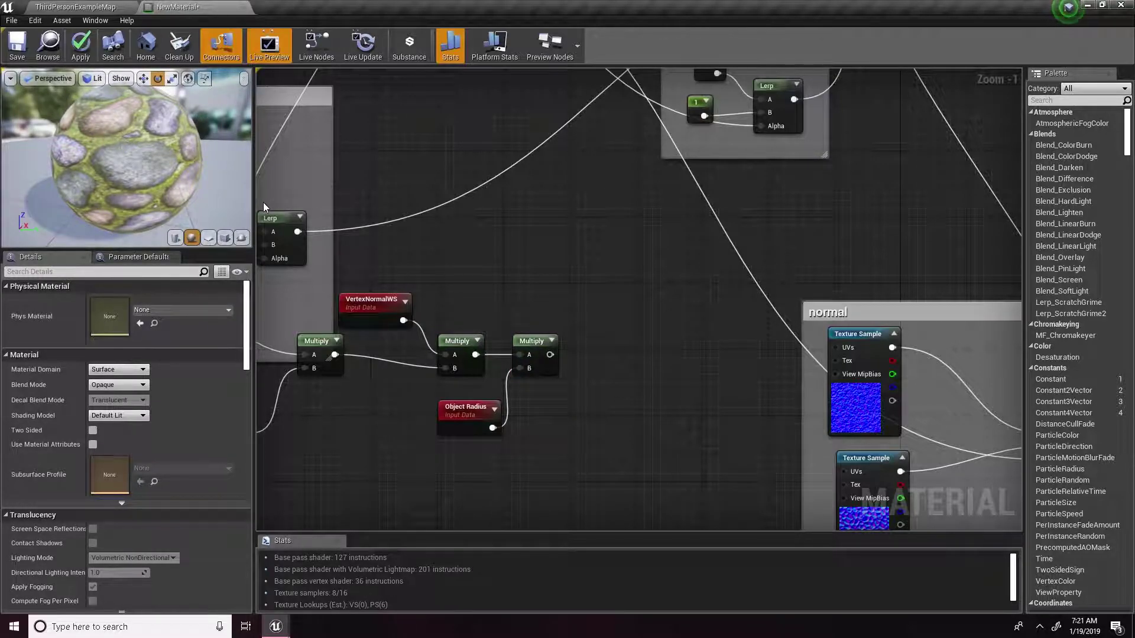
- Examine the cobblestone preview sphere from several angles and review the Object Radius node
{"action": "left_click_drag", "start_coordinate": [211, 190], "coordinate": [226, 98]}
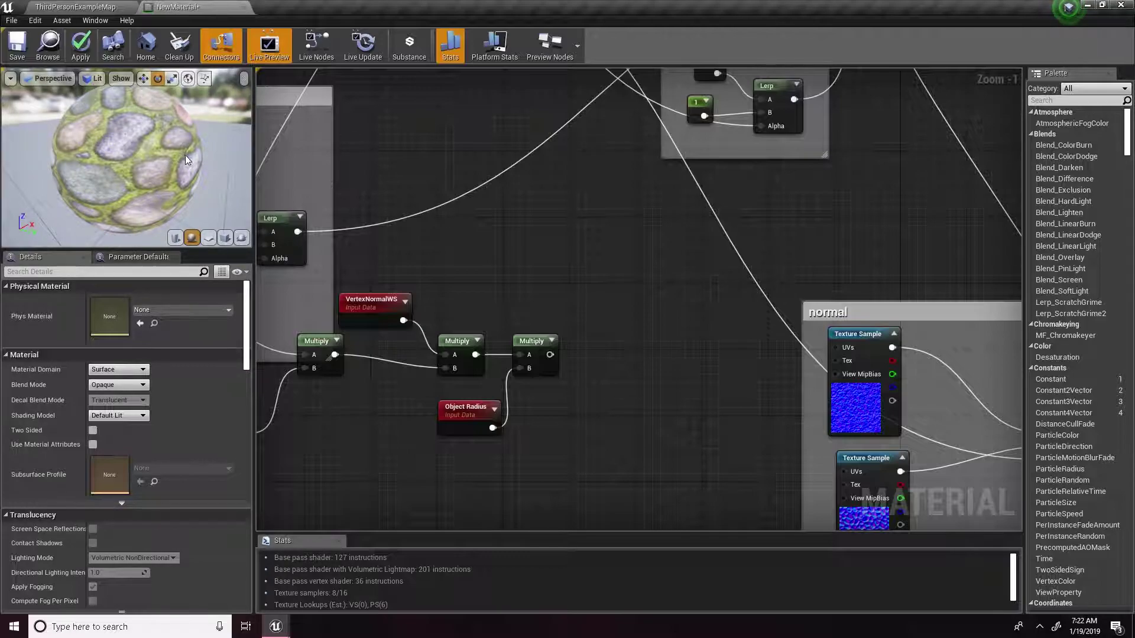
{"action": "left_click_drag", "start_coordinate": [151, 160], "coordinate": [115, 155]}
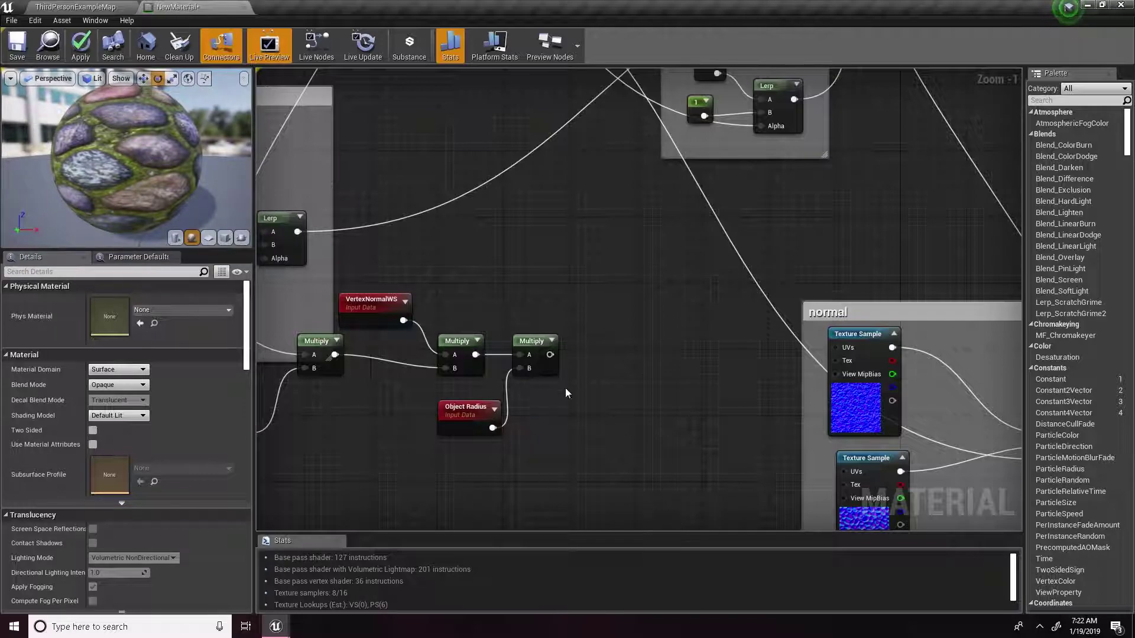
{"action": "left_click_drag", "start_coordinate": [485, 432], "coordinate": [597, 464]}
{"action": "left_click", "coordinate": [564, 427]}
{"action": "left_click_drag", "start_coordinate": [388, 385], "coordinate": [539, 448]}
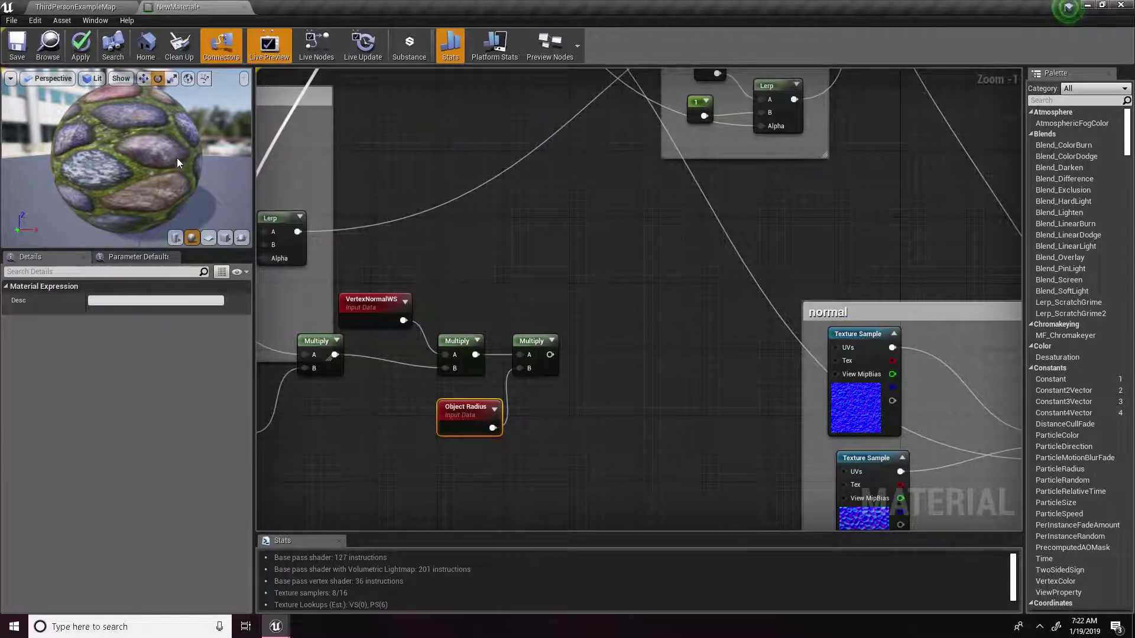
{"action": "left_click_drag", "start_coordinate": [176, 158], "coordinate": [148, 115]}
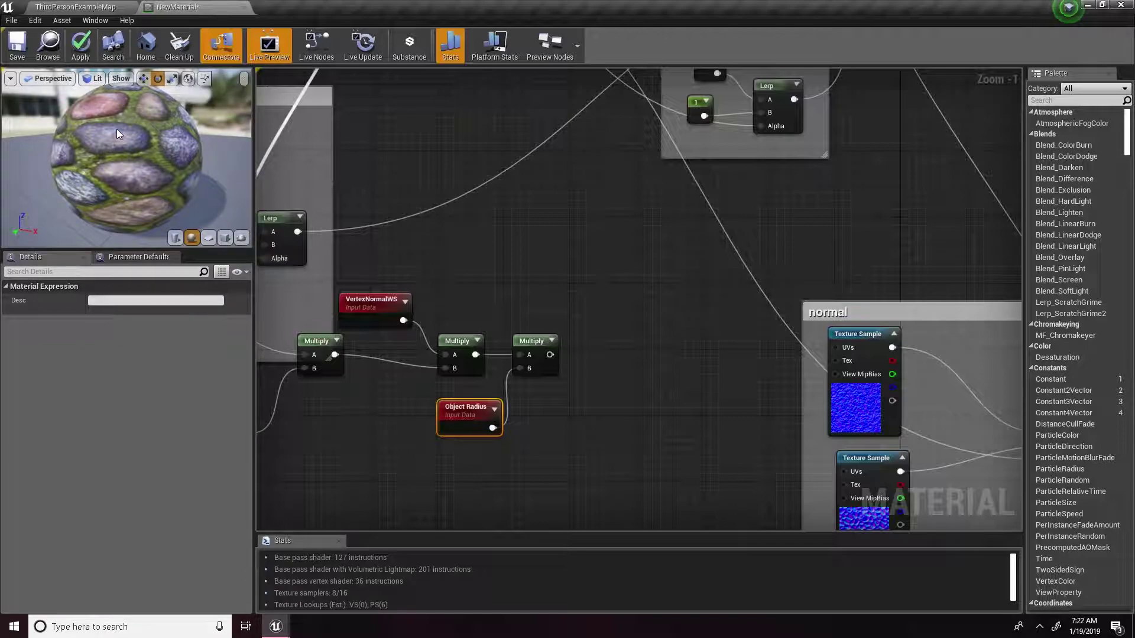
{"action": "left_click_drag", "start_coordinate": [180, 145], "coordinate": [172, 152]}
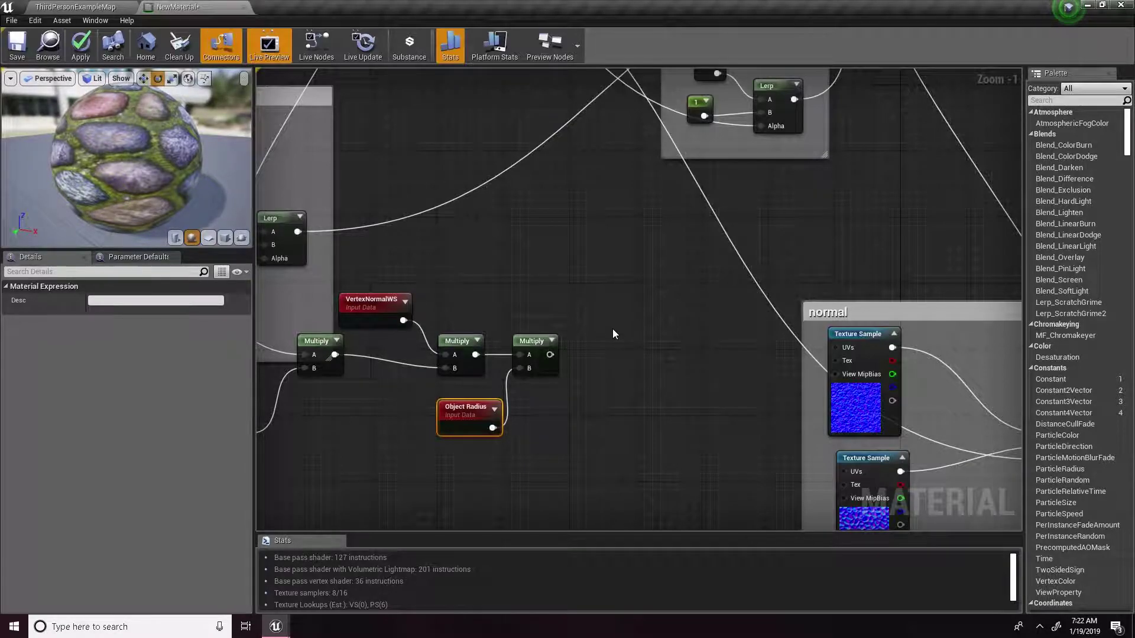
- Set the material's D3D11 Tessellation Mode to Flat Tessellation and enable Crack Free Displacement
{"action": "right_click_drag", "start_coordinate": [612, 329], "coordinate": [302, 445]}
{"action": "left_click", "coordinate": [640, 73]}
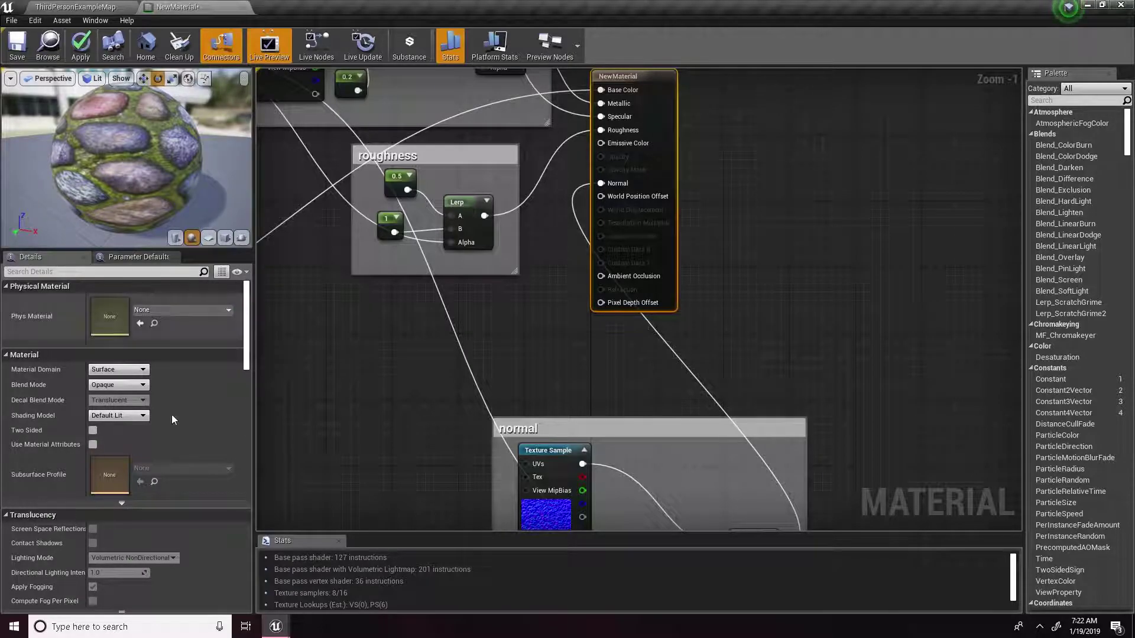
{"action": "scroll", "coordinate": [144, 434], "scroll_direction": "down", "scroll_amount": 15}
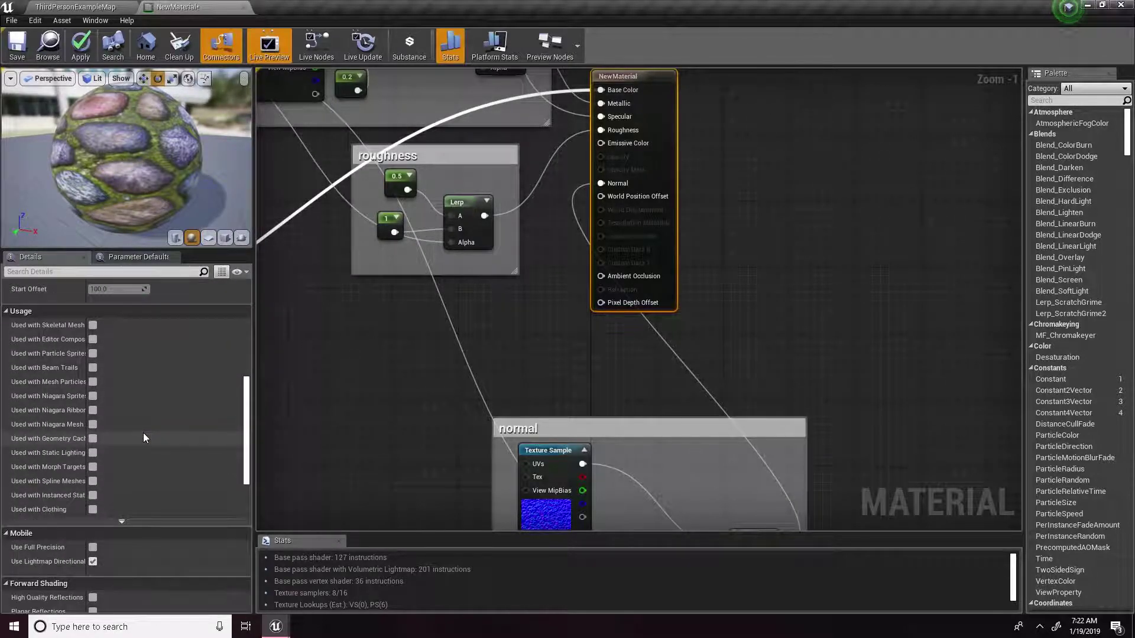
{"action": "scroll", "coordinate": [144, 435], "scroll_direction": "down", "scroll_amount": 5}
{"action": "left_click", "coordinate": [142, 479]}
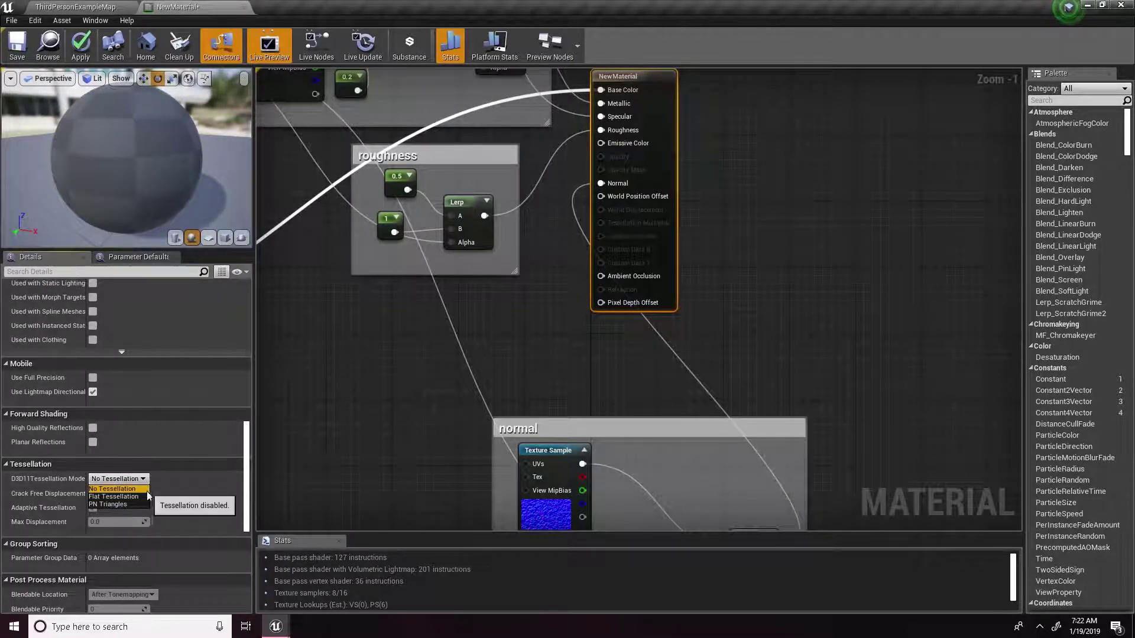
{"action": "left_click", "coordinate": [118, 496]}
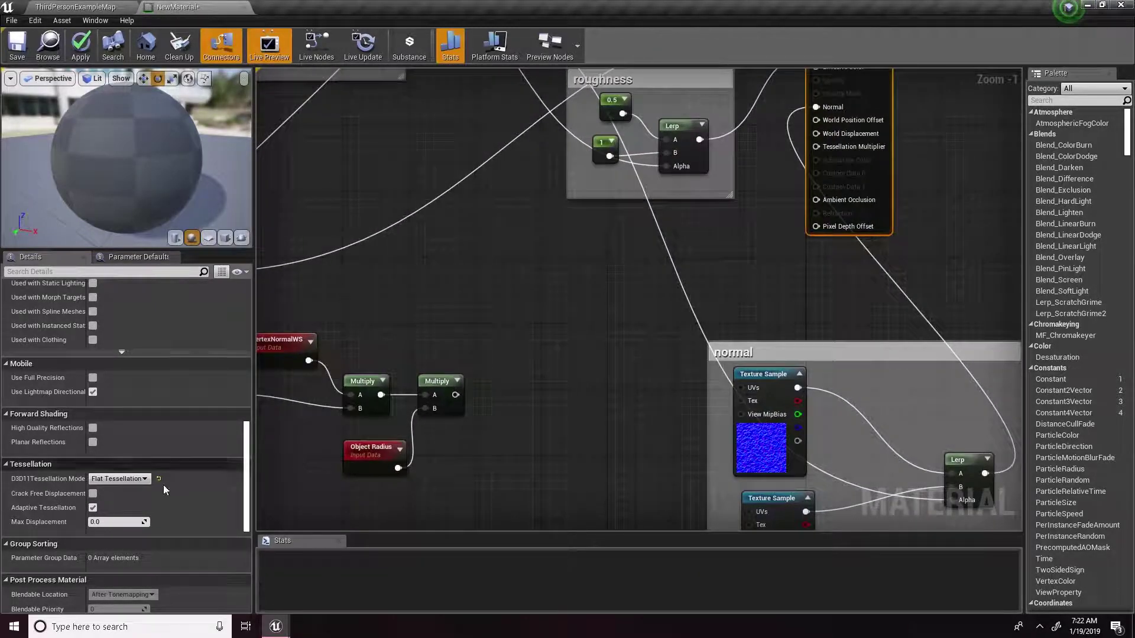
{"action": "left_click", "coordinate": [93, 493]}
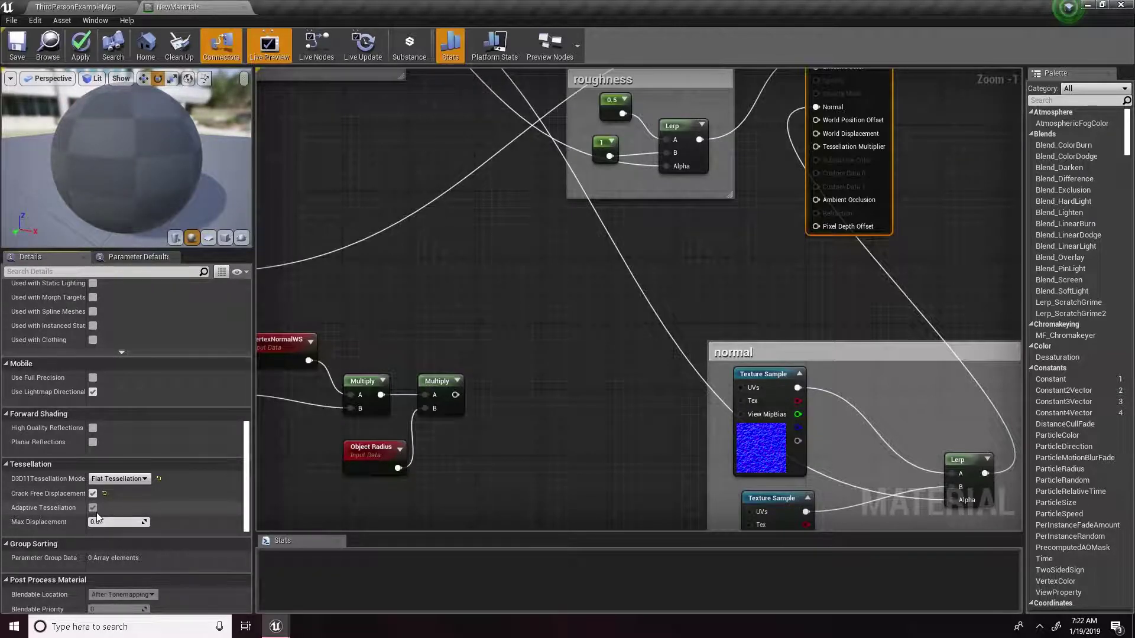
- Connect the output of the Object Radius Multiply to the material's World Displacement input
{"action": "right_click_drag", "start_coordinate": [559, 402], "coordinate": [455, 430]}
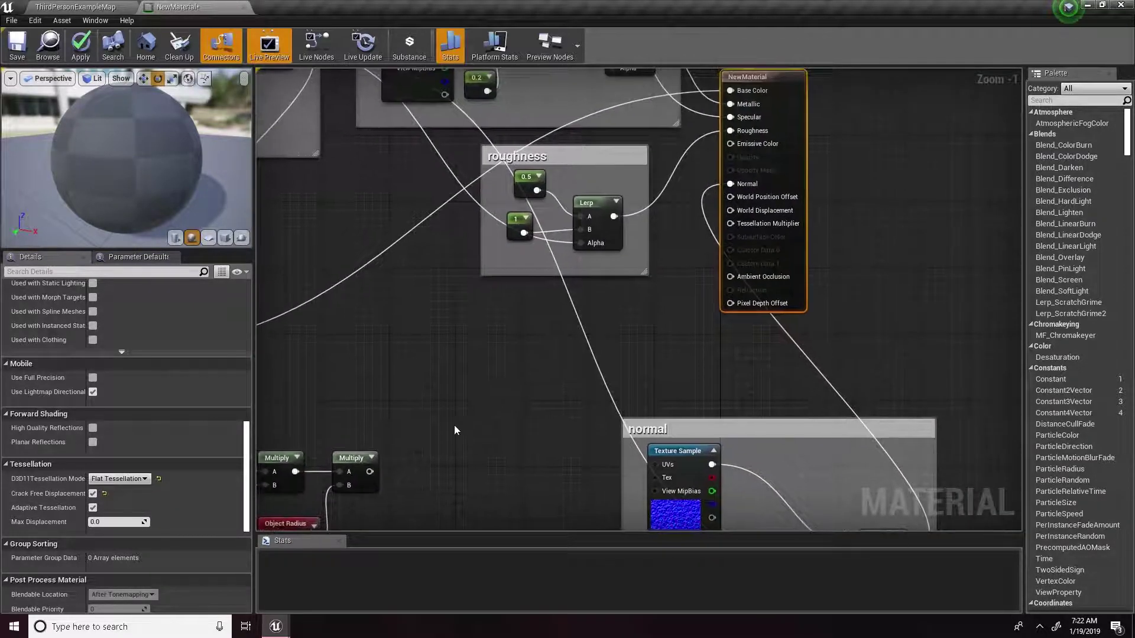
{"action": "left_click_drag", "start_coordinate": [369, 471], "coordinate": [733, 223]}
{"action": "right_click_drag", "start_coordinate": [593, 332], "coordinate": [658, 297]}
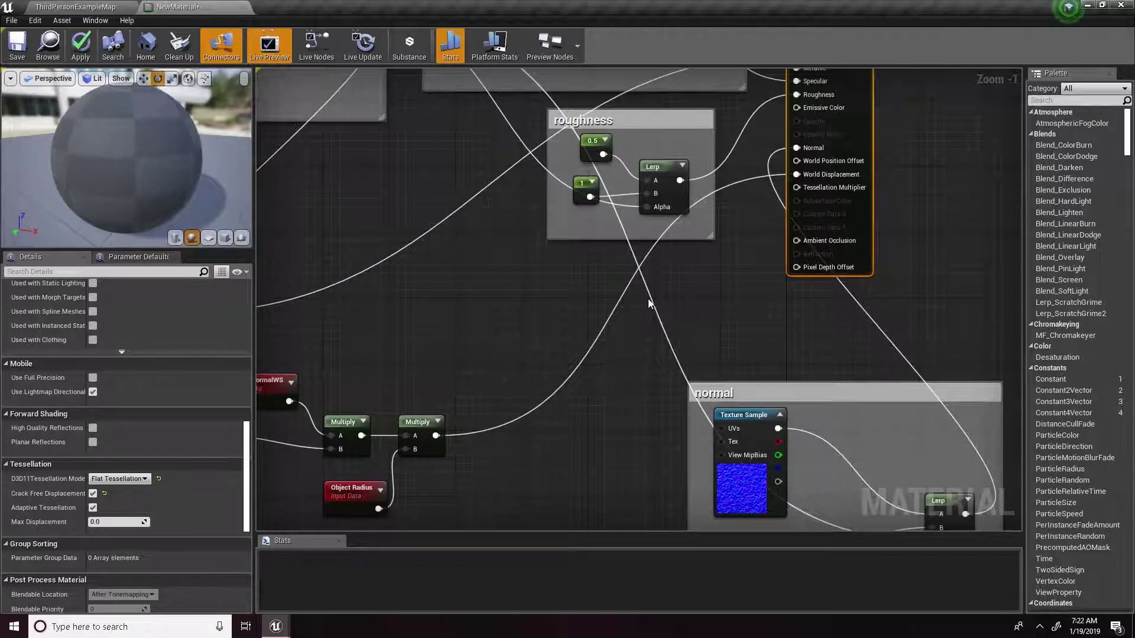
- Add a Constant node beside the material node and connect it to the Tessellation Multiplier input
{"action": "key", "text": "1"}
{"action": "left_click", "coordinate": [734, 247]}
{"action": "left_click_drag", "start_coordinate": [750, 266], "coordinate": [726, 257]}
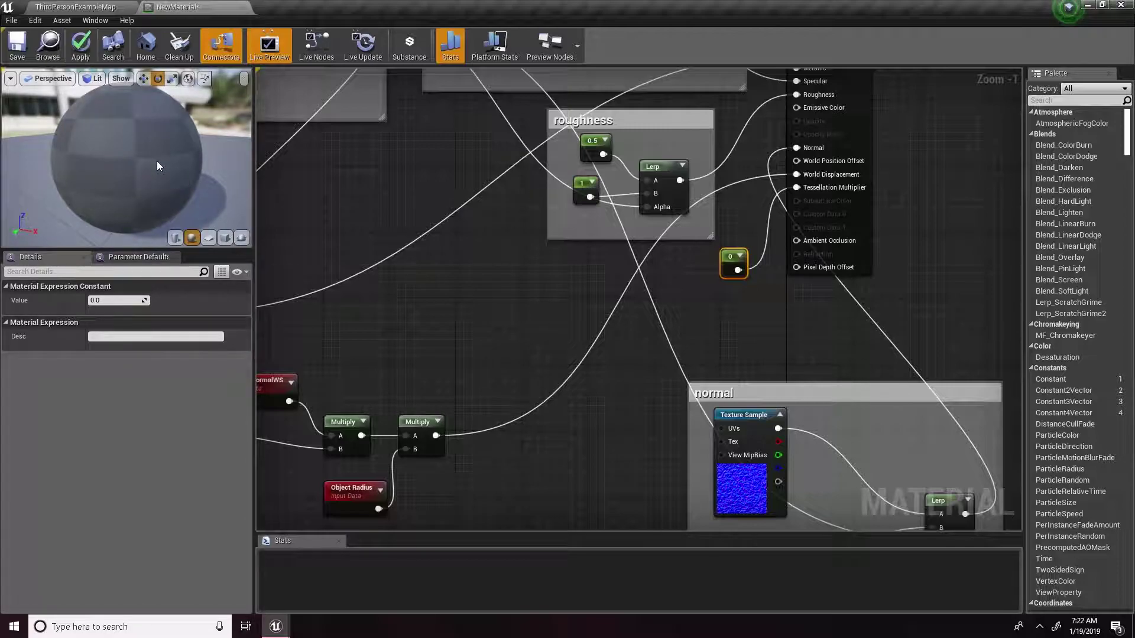
- Set the Constant feeding the cobblestone texture's Multiply to 3 and inspect the displacement on the preview sphere
{"action": "left_click_drag", "start_coordinate": [158, 166], "coordinate": [191, 171]}
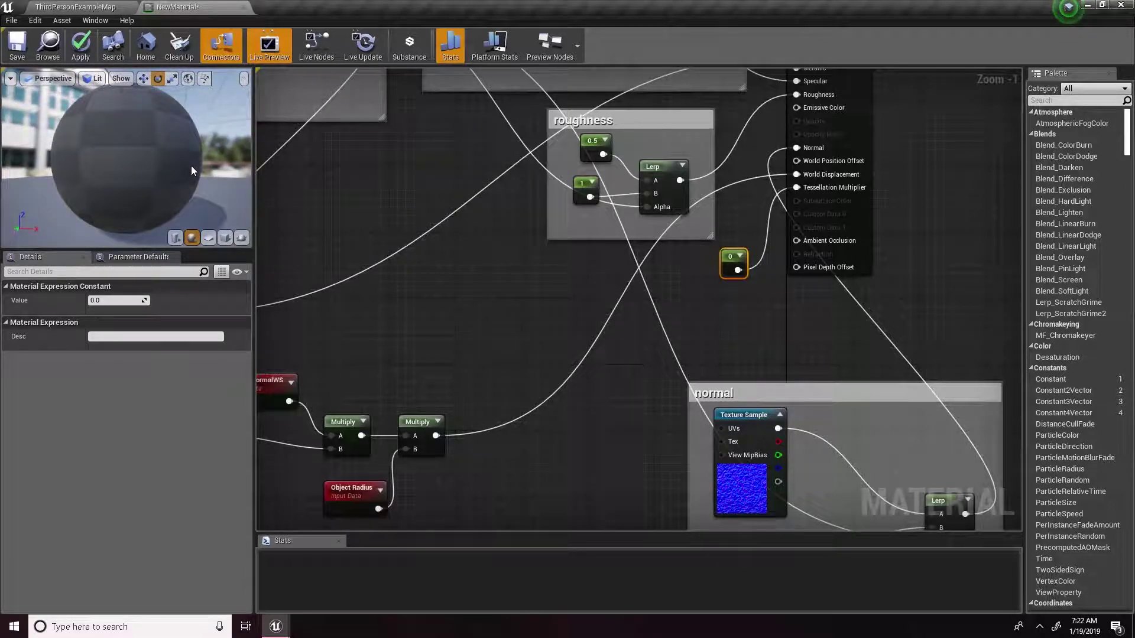
{"action": "right_click_drag", "start_coordinate": [367, 383], "coordinate": [586, 333]}
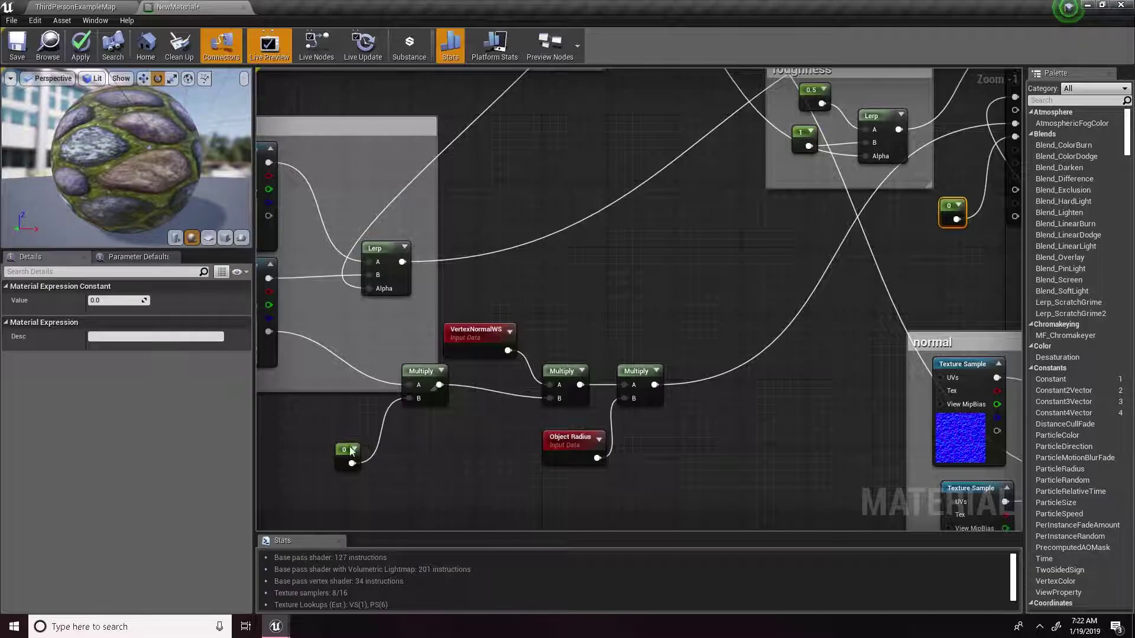
{"action": "right_click_drag", "start_coordinate": [791, 228], "coordinate": [532, 296]}
{"action": "right_click_drag", "start_coordinate": [331, 405], "coordinate": [593, 354]}
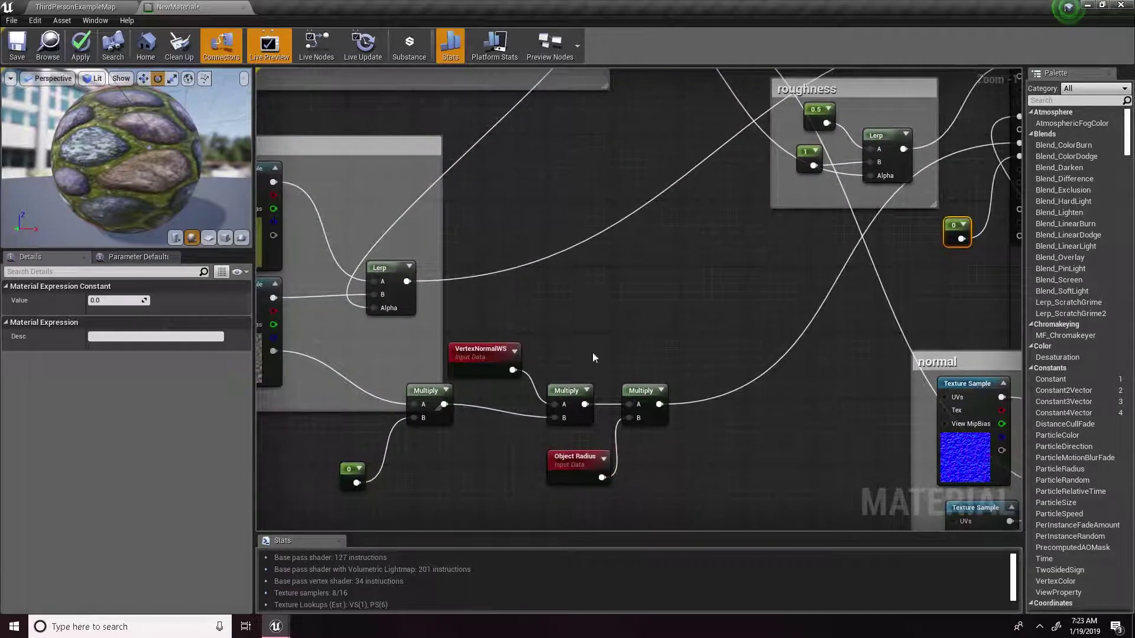
{"action": "left_click", "coordinate": [353, 473]}
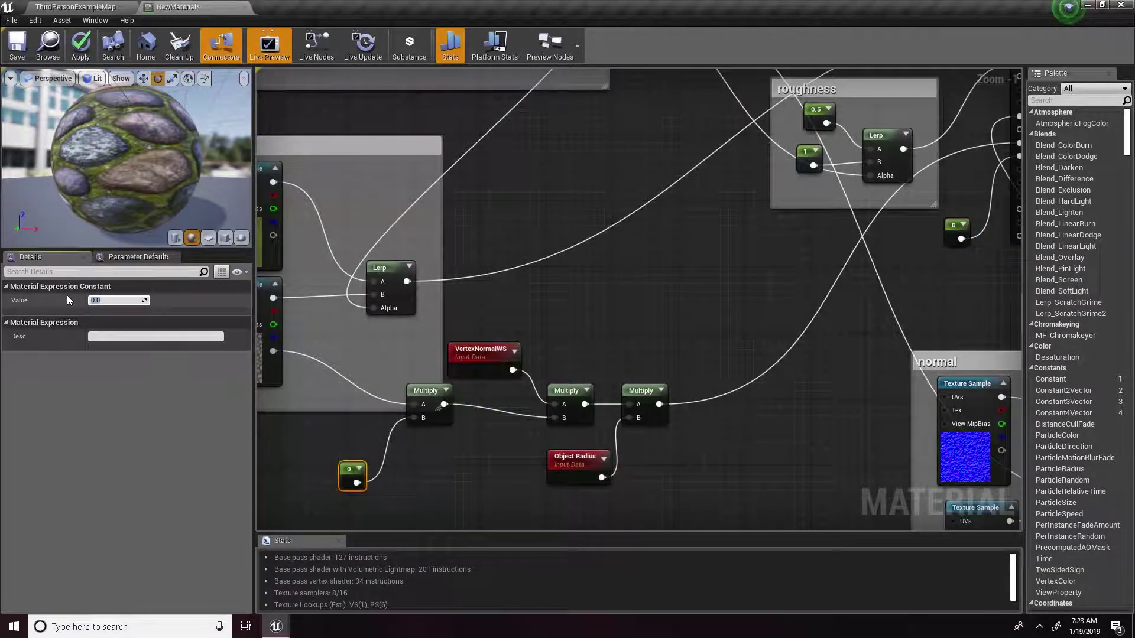
{"action": "type", "text": "3"}
{"action": "key", "text": "Return"}
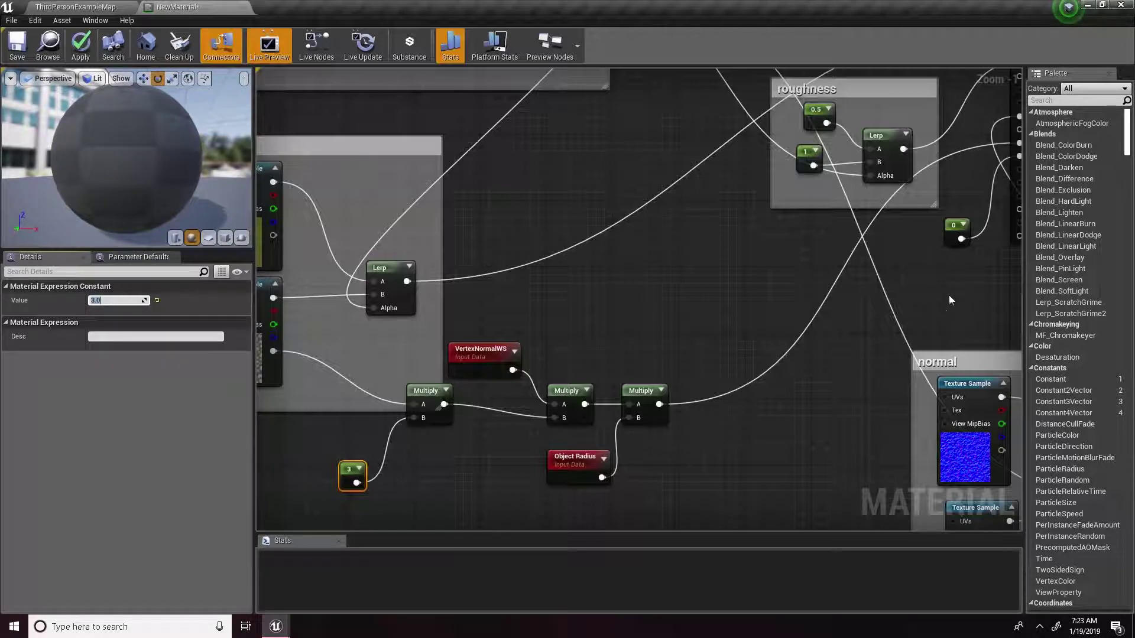
{"action": "right_click_drag", "start_coordinate": [950, 300], "coordinate": [752, 329]}
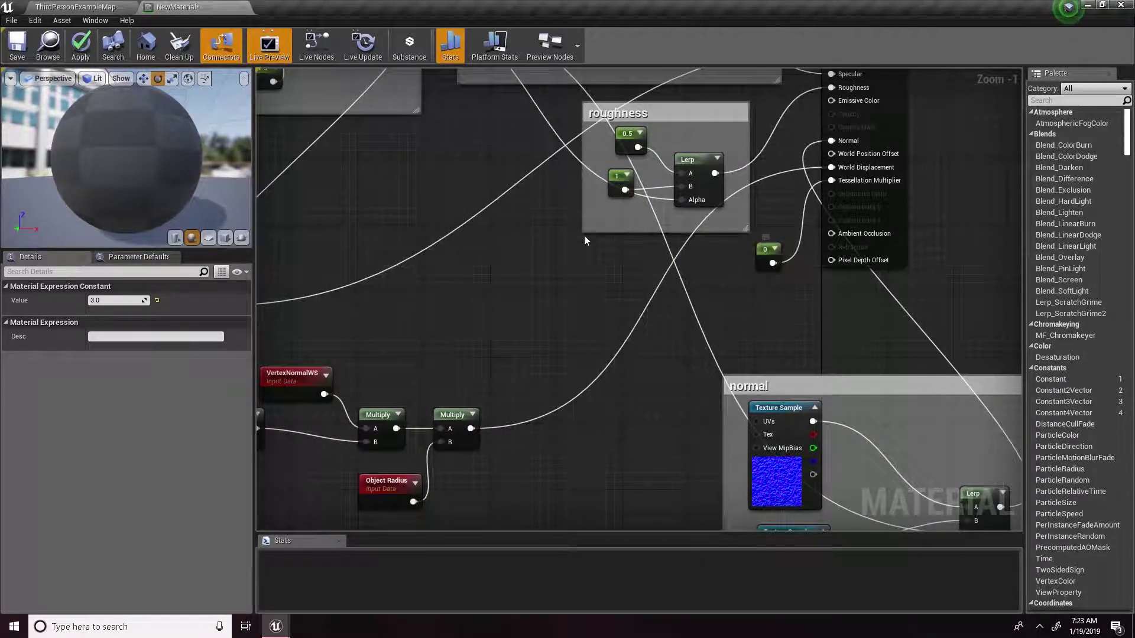
{"action": "scroll", "coordinate": [153, 141], "scroll_direction": "down", "scroll_amount": 8}
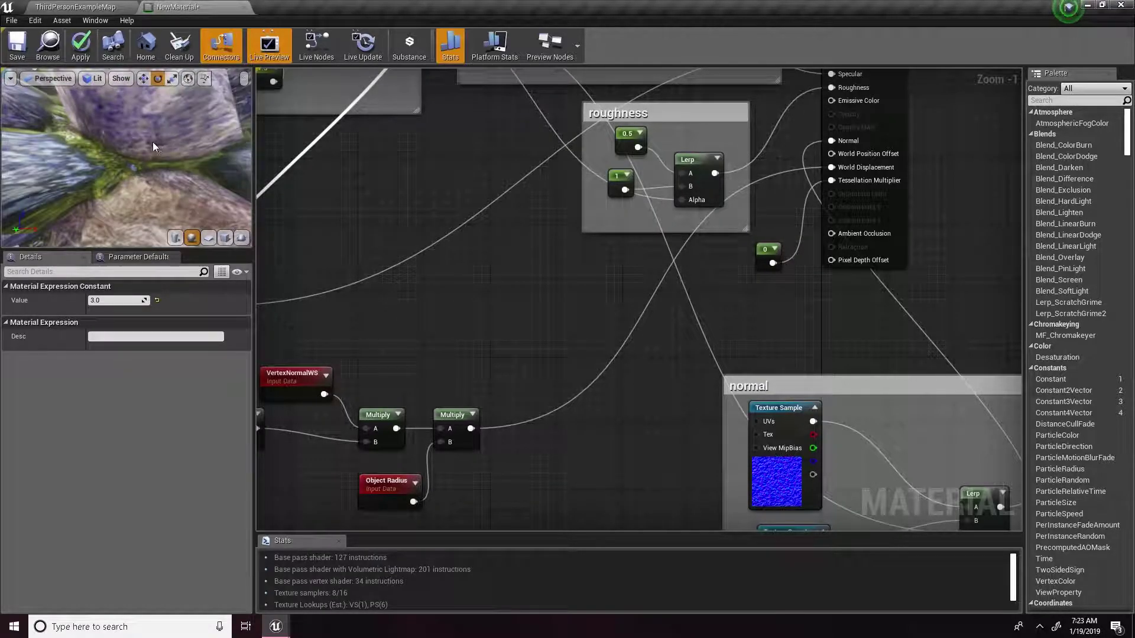
{"action": "left_click_drag", "start_coordinate": [152, 142], "coordinate": [153, 166]}
- Set the Constant feeding the cobblestone texture's Multiply to 2
{"action": "right_click_drag", "start_coordinate": [382, 289], "coordinate": [551, 287]}
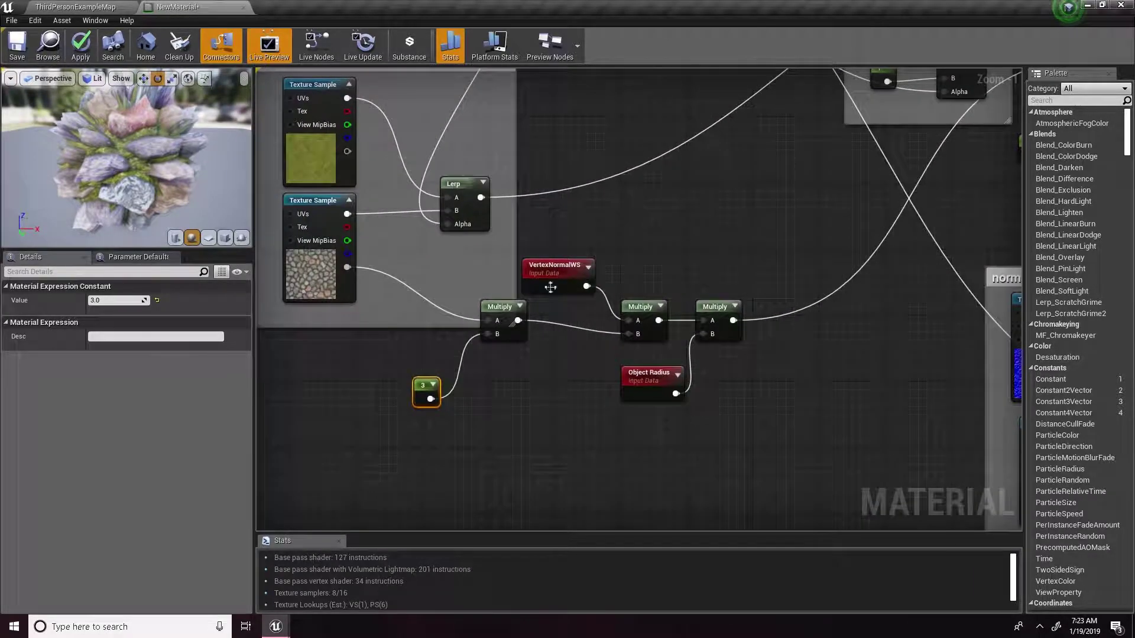
{"action": "left_click", "coordinate": [119, 300]}
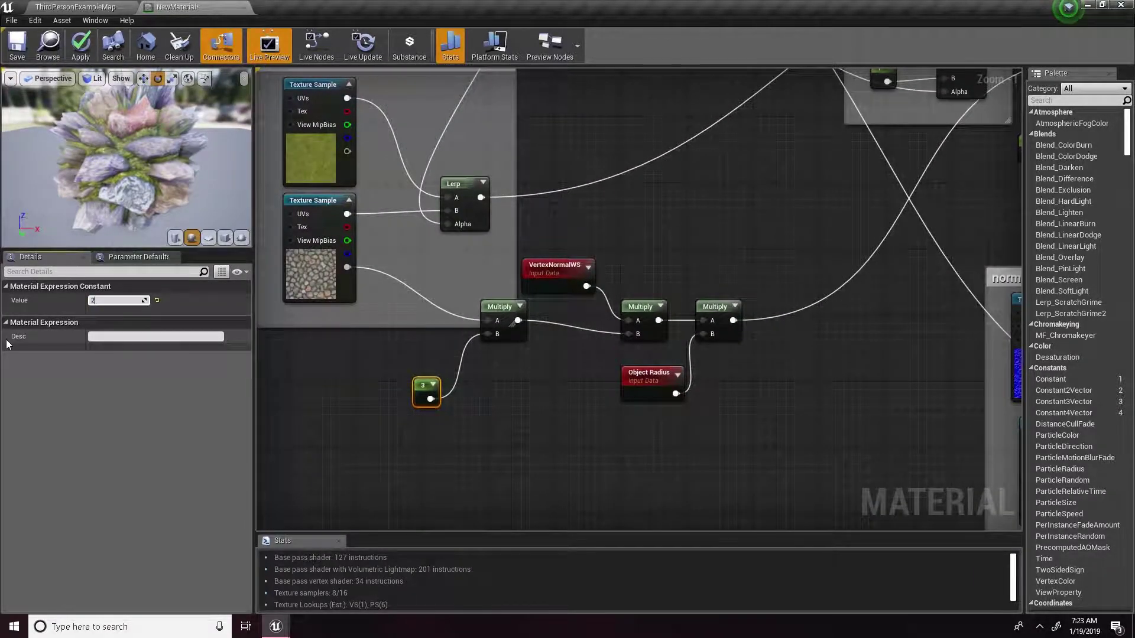
{"action": "type", "text": "2"}
{"action": "key", "text": "Return"}
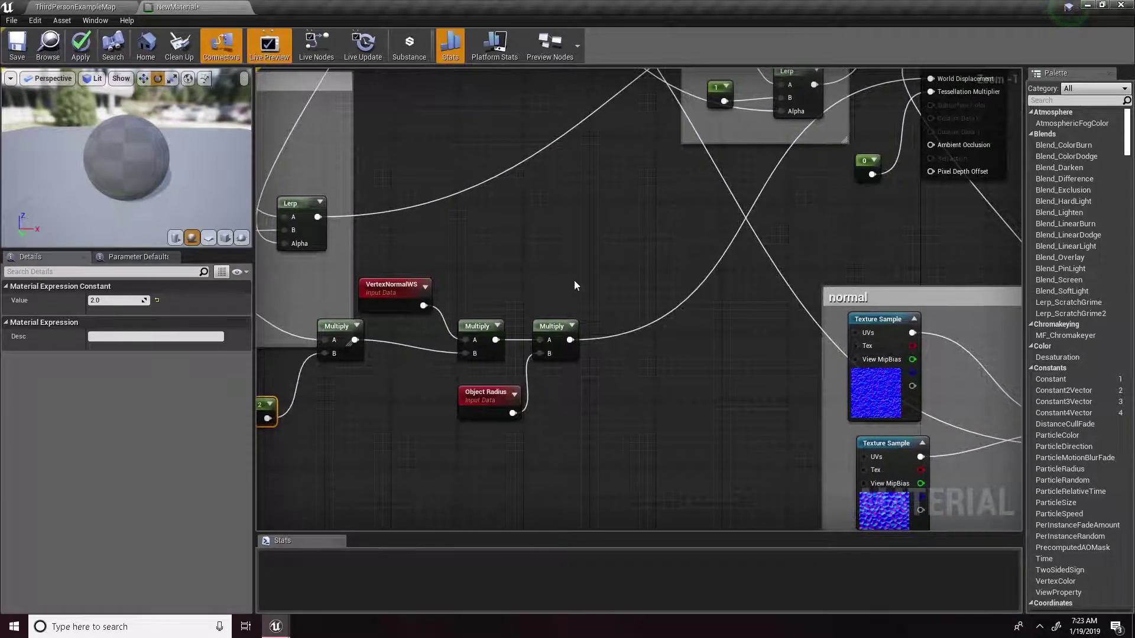
- Set the Constant feeding the cobblestone texture's Multiply to 1
{"action": "right_click_drag", "start_coordinate": [575, 282], "coordinate": [668, 246]}
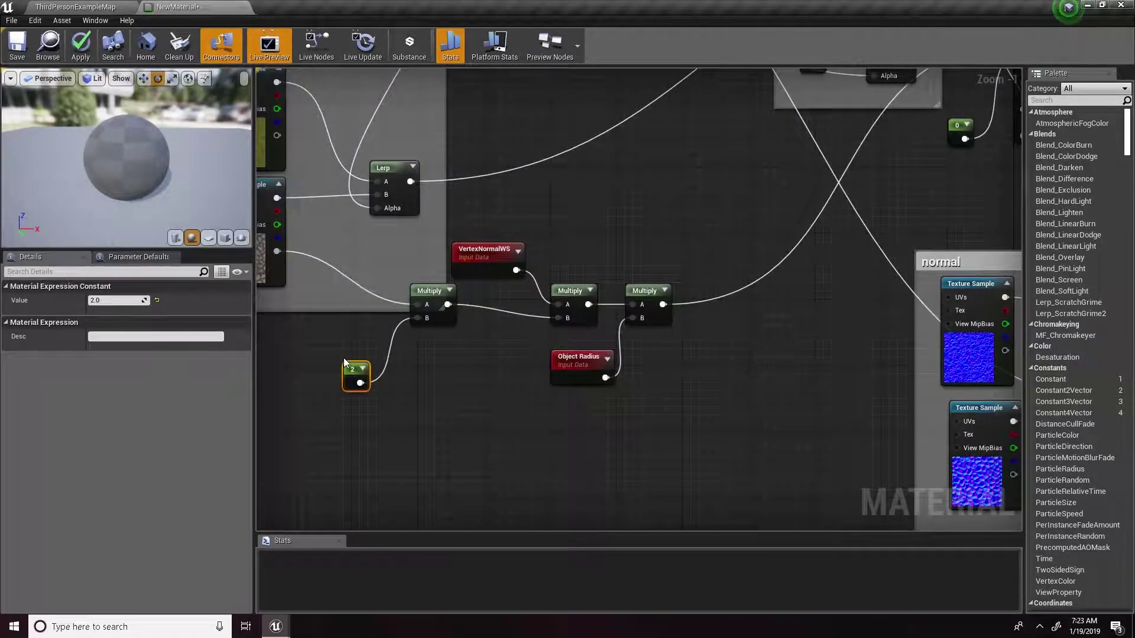
{"action": "left_click", "coordinate": [114, 300]}
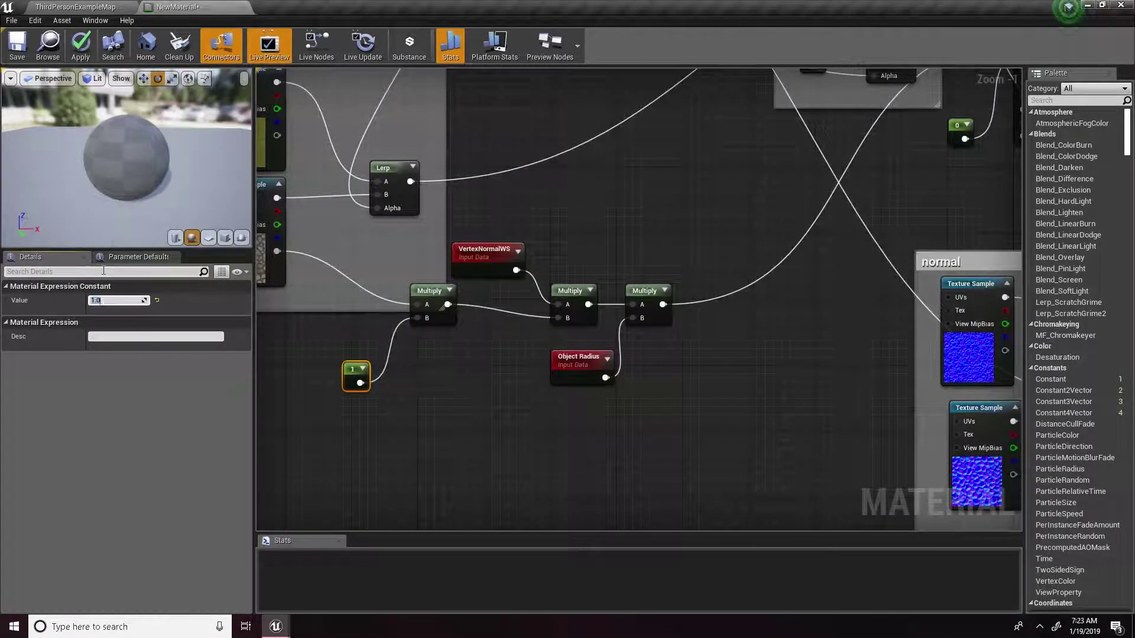
{"action": "right_click_drag", "start_coordinate": [627, 197], "coordinate": [604, 207]}
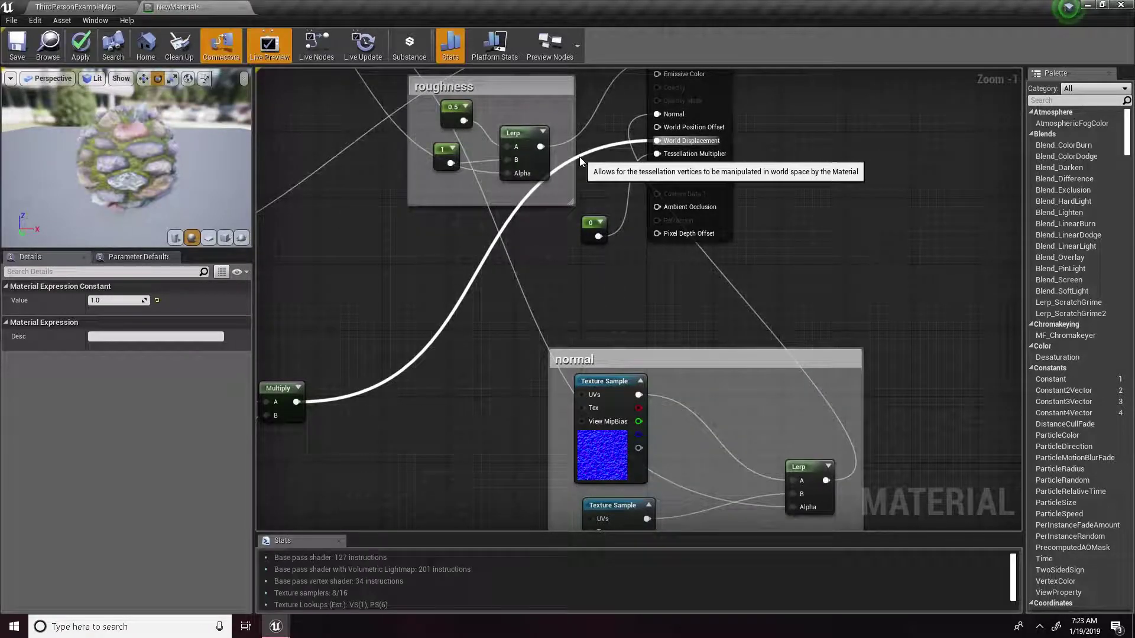
- Examine the displaced stones on the preview sphere up close and from several angles
{"action": "mouse_move", "coordinate": [170, 172]}
{"action": "left_mouse_down"}
{"action": "mouse_move", "coordinate": [174, 189]}
{"action": "mouse_move", "coordinate": [204, 180]}
{"action": "mouse_move", "coordinate": [156, 174]}
{"action": "left_mouse_up"}
{"action": "right_click_drag", "start_coordinate": [295, 195], "coordinate": [513, 205]}
{"action": "left_click_drag", "start_coordinate": [153, 172], "coordinate": [136, 144]}
{"action": "scroll", "coordinate": [143, 142], "scroll_direction": "up", "scroll_amount": 10}
{"action": "scroll", "coordinate": [136, 144], "scroll_direction": "down", "scroll_amount": 10}
{"action": "scroll", "coordinate": [134, 143], "scroll_direction": "up", "scroll_amount": 7}
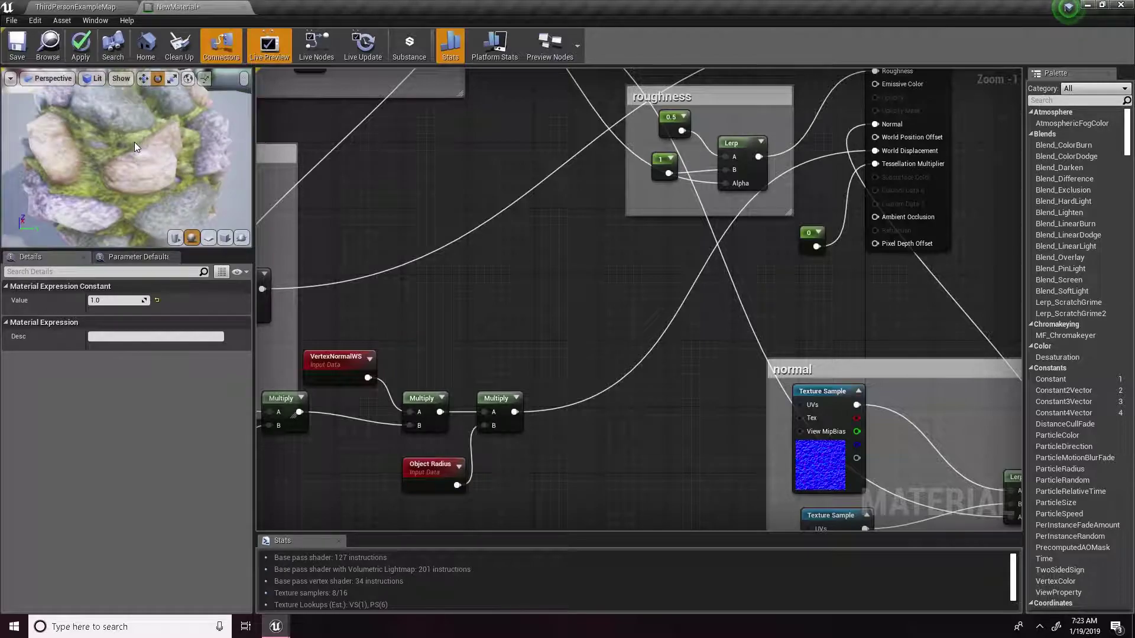
{"action": "scroll", "coordinate": [134, 142], "scroll_direction": "down", "scroll_amount": 7}
{"action": "scroll", "coordinate": [134, 140], "scroll_direction": "down", "scroll_amount": 4}
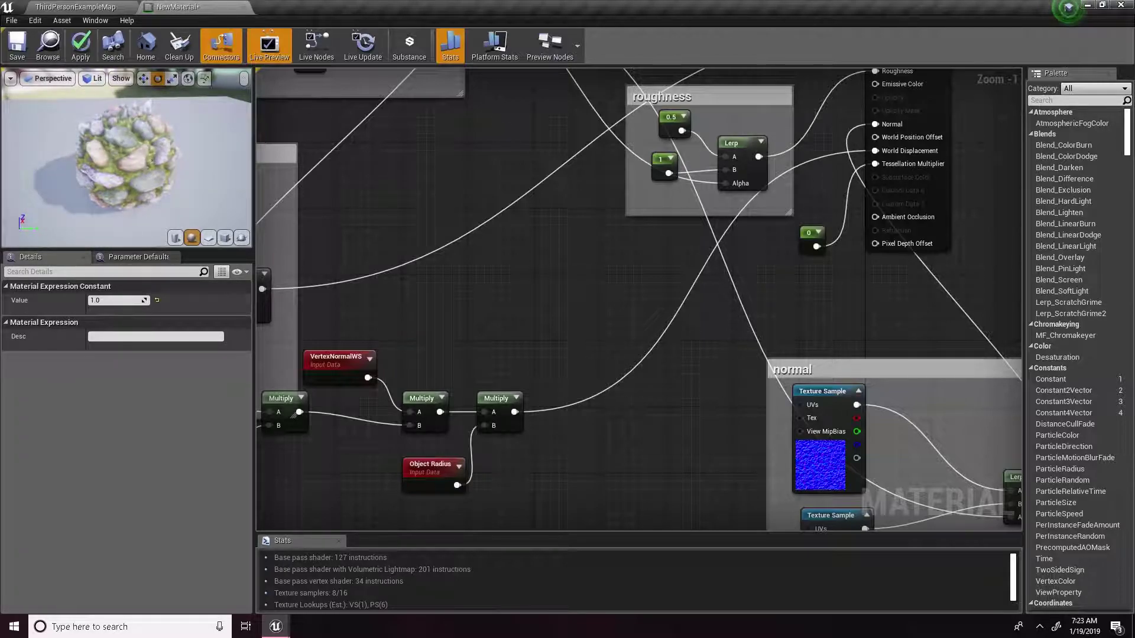
{"action": "left_click_drag", "start_coordinate": [152, 156], "coordinate": [155, 155]}
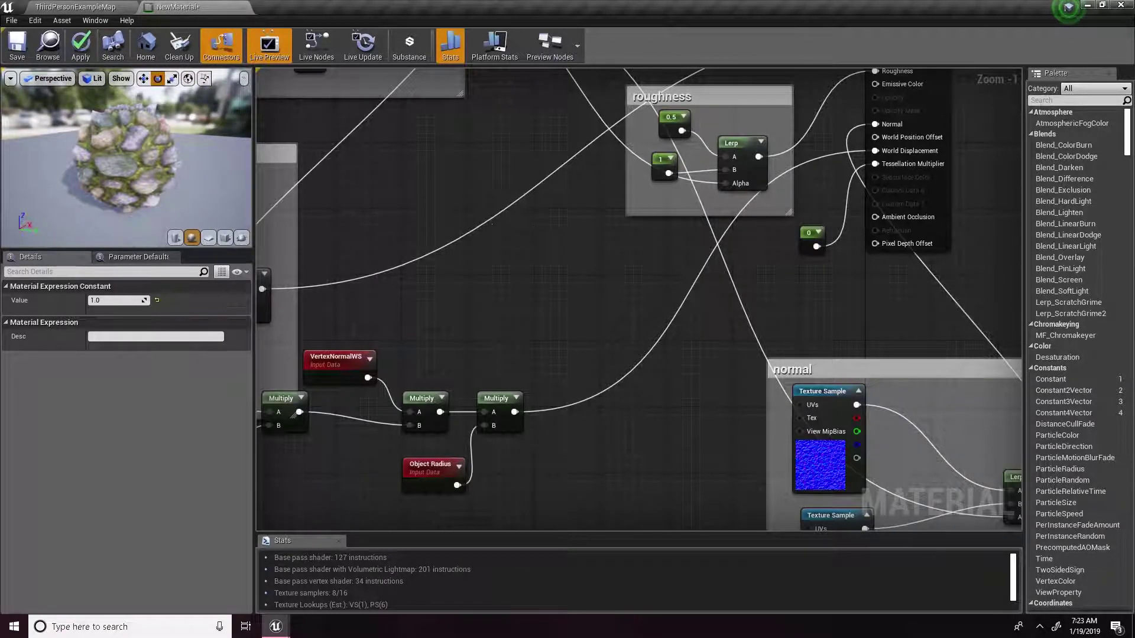
- Examine the mask group's Divide, Multiply and RaiseBlackLevelsByPercentage nodes together with the Constants feeding them
{"action": "right_click_drag", "start_coordinate": [492, 224], "coordinate": [704, 381]}
{"action": "right_click_drag", "start_coordinate": [556, 152], "coordinate": [642, 299]}
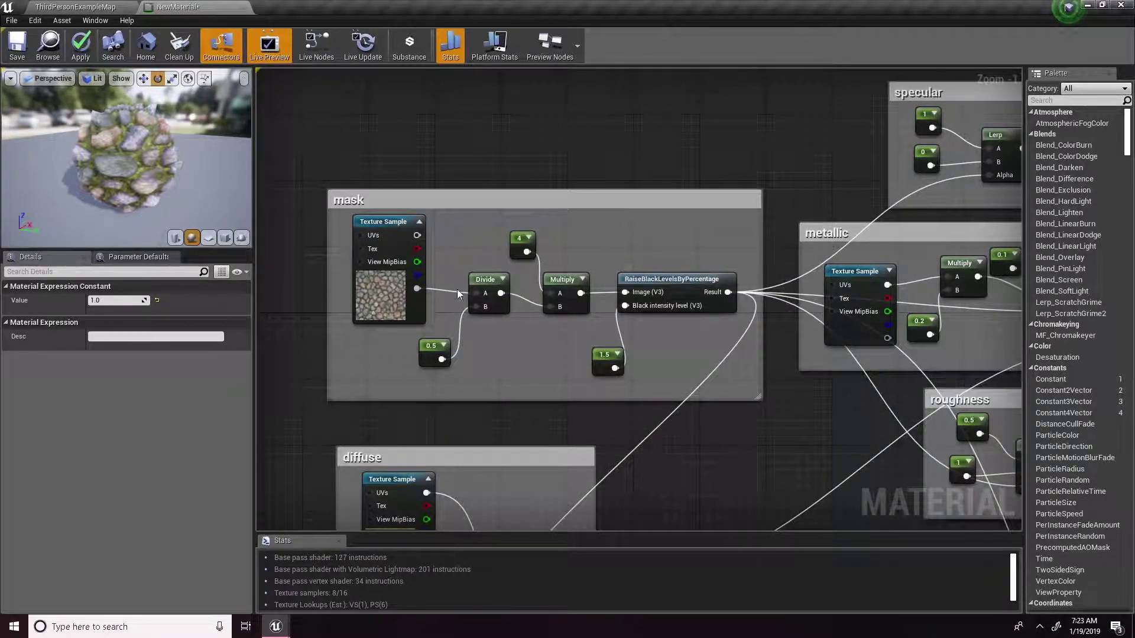
{"action": "left_click", "coordinate": [437, 352]}
{"action": "left_click", "coordinate": [476, 379]}
{"action": "left_click_drag", "start_coordinate": [381, 345], "coordinate": [513, 384]}
{"action": "left_click", "coordinate": [526, 363]}
{"action": "left_click", "coordinate": [513, 384]}
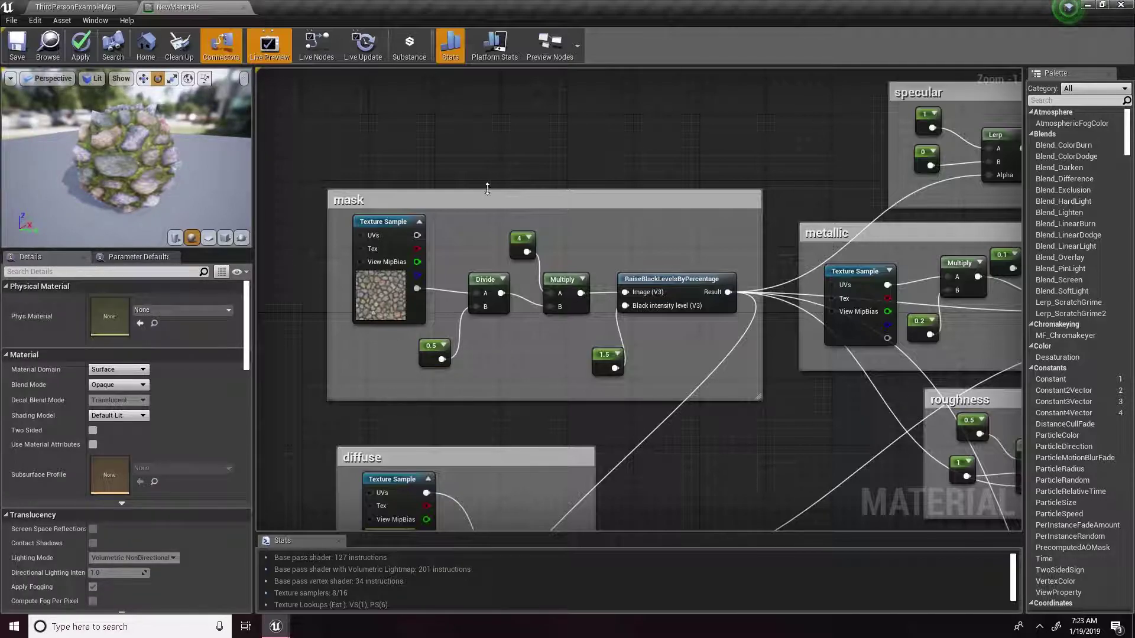
{"action": "left_click_drag", "start_coordinate": [488, 220], "coordinate": [597, 240]}
{"action": "left_click", "coordinate": [602, 231]}
{"action": "left_click", "coordinate": [605, 356]}
{"action": "left_click", "coordinate": [658, 353]}
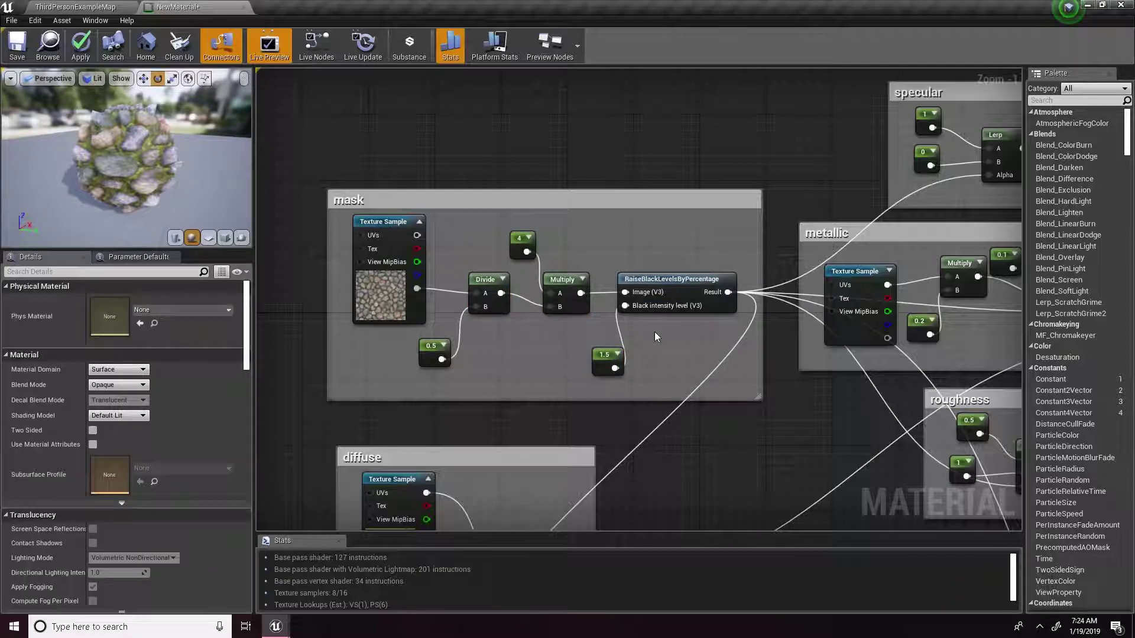
{"action": "left_click", "coordinate": [424, 344]}
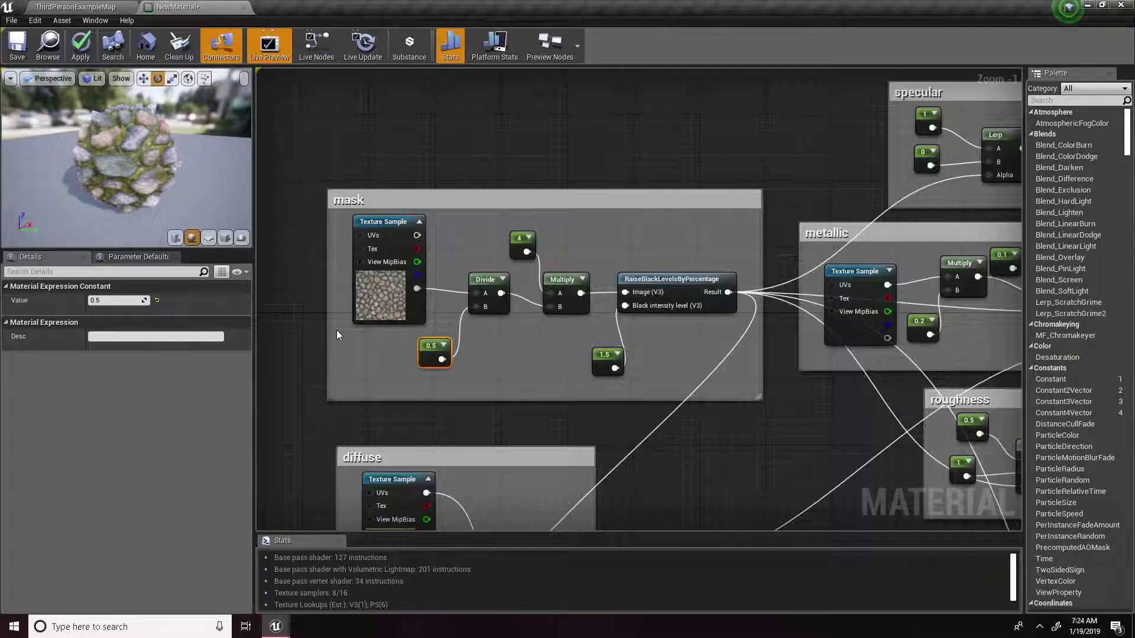
- Set the Constant feeding the mask group's Divide to 2
{"action": "left_click_drag", "start_coordinate": [389, 340], "coordinate": [484, 372]}
{"action": "left_click", "coordinate": [115, 301]}
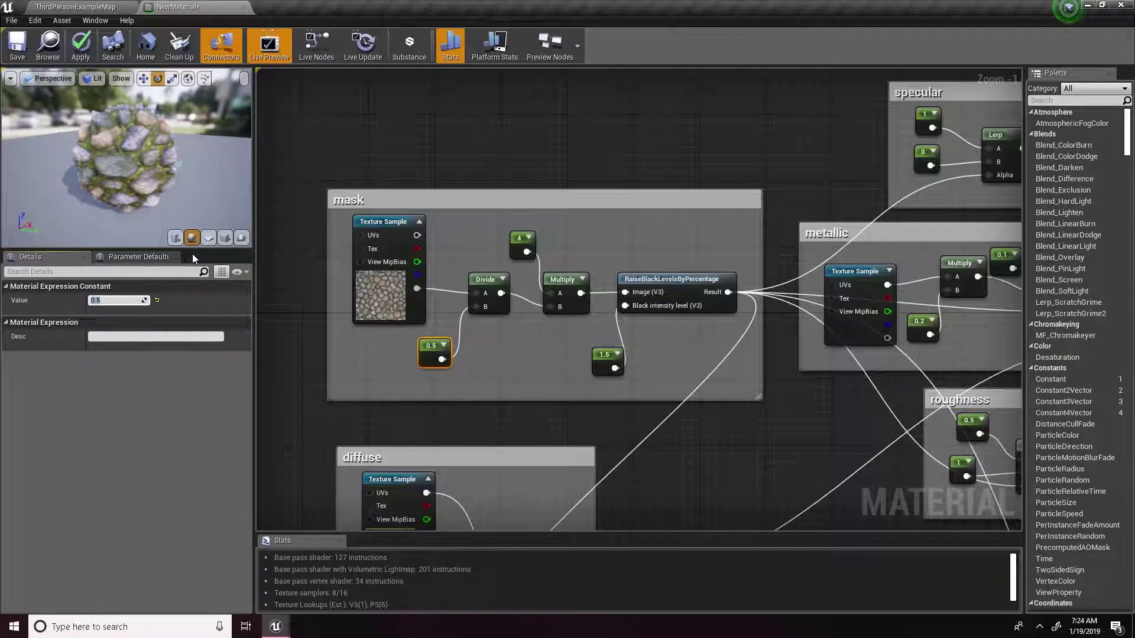
{"action": "key", "text": "BackSpace"}
{"action": "type", "text": "2"}
{"action": "key", "text": "Return"}
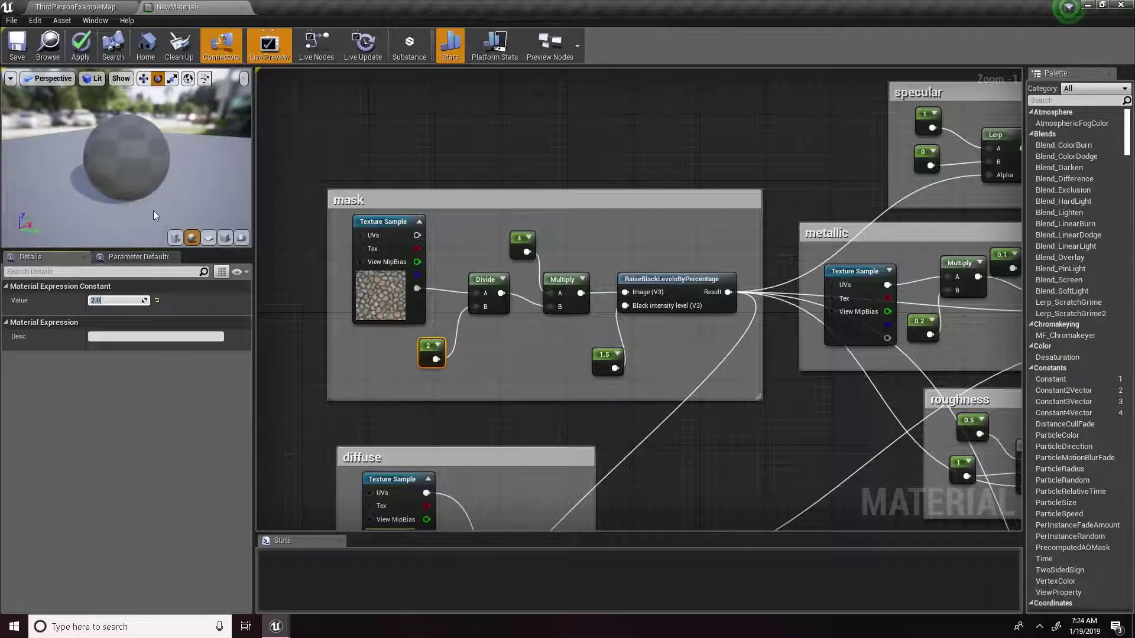
- Examine the moss coverage on the preview sphere up close and from several angles
{"action": "scroll", "coordinate": [157, 159], "scroll_direction": "up", "scroll_amount": 3}
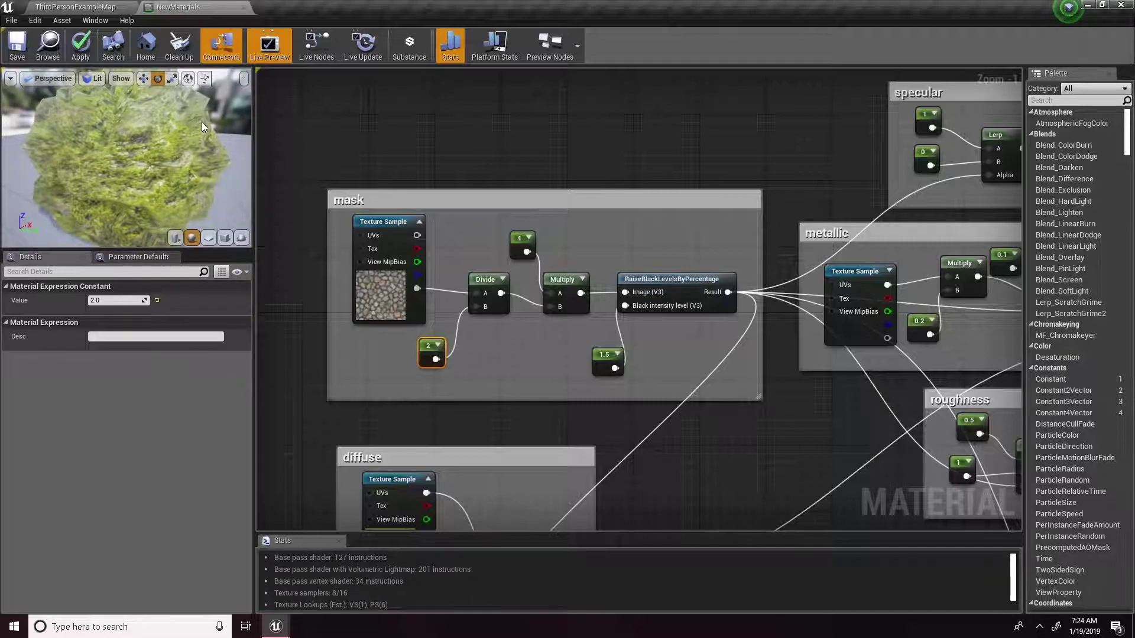
{"action": "right_click_drag", "start_coordinate": [201, 122], "coordinate": [201, 144]}
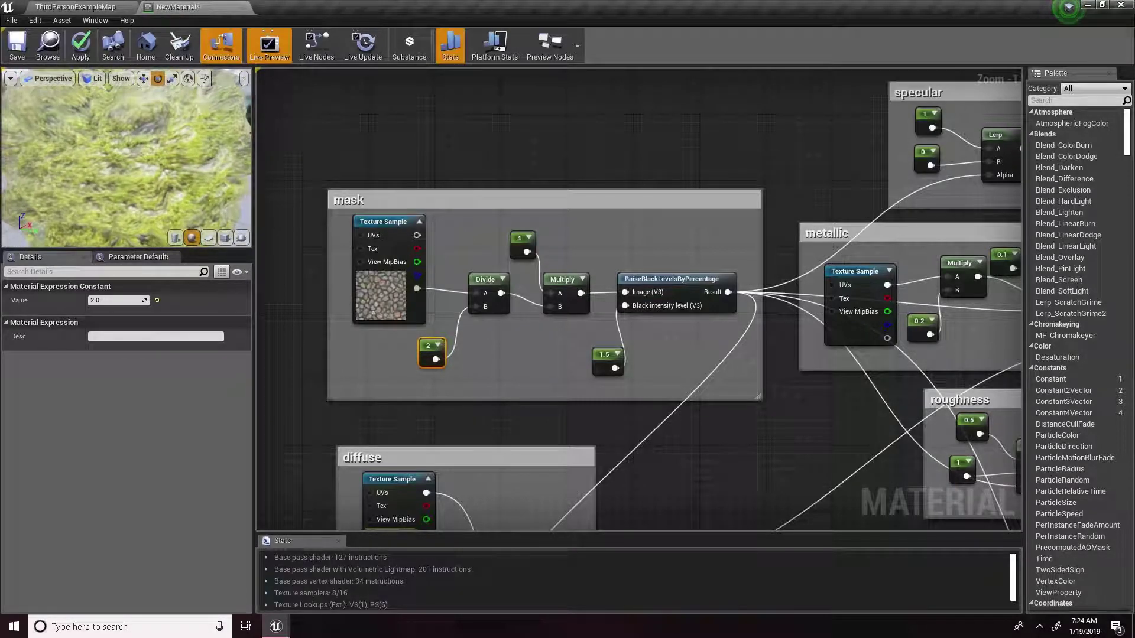
{"action": "left_click_drag", "start_coordinate": [201, 145], "coordinate": [198, 177]}
{"action": "right_click_drag", "start_coordinate": [198, 177], "coordinate": [198, 201]}
{"action": "left_click_drag", "start_coordinate": [198, 201], "coordinate": [136, 153]}
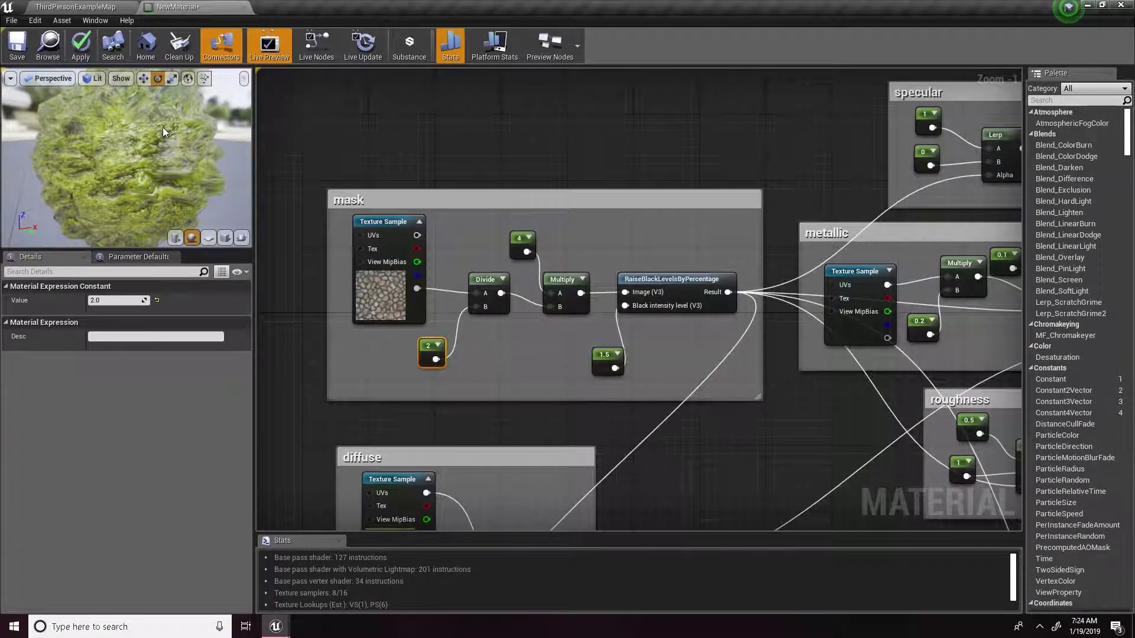
{"action": "left_click_drag", "start_coordinate": [162, 127], "coordinate": [141, 153]}
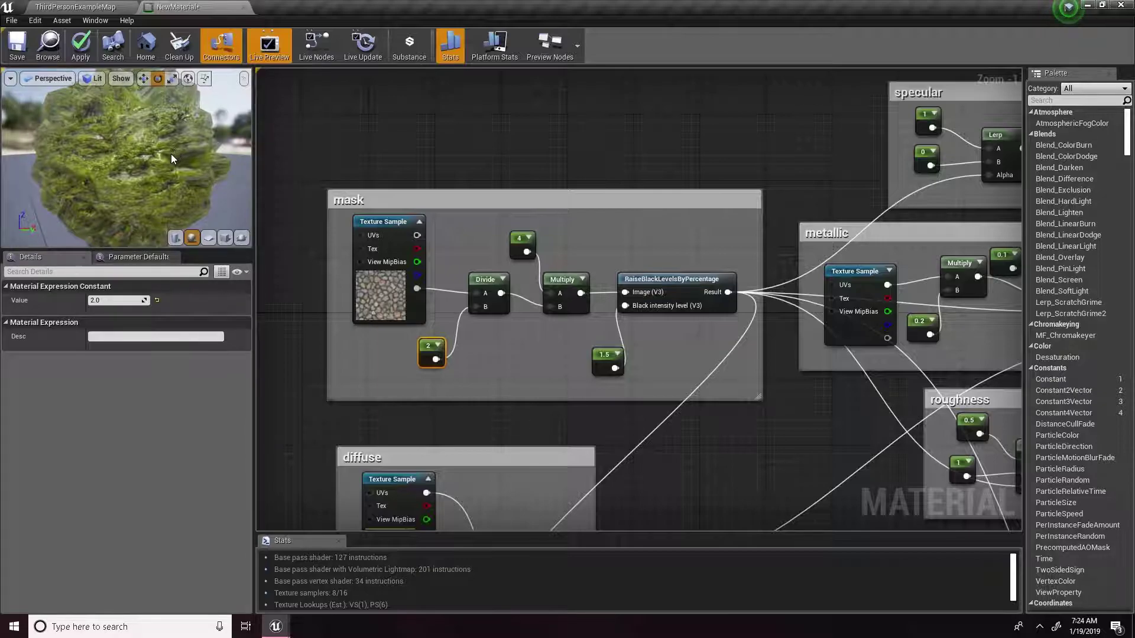
{"action": "scroll", "coordinate": [114, 162], "scroll_direction": "up", "scroll_amount": 5}
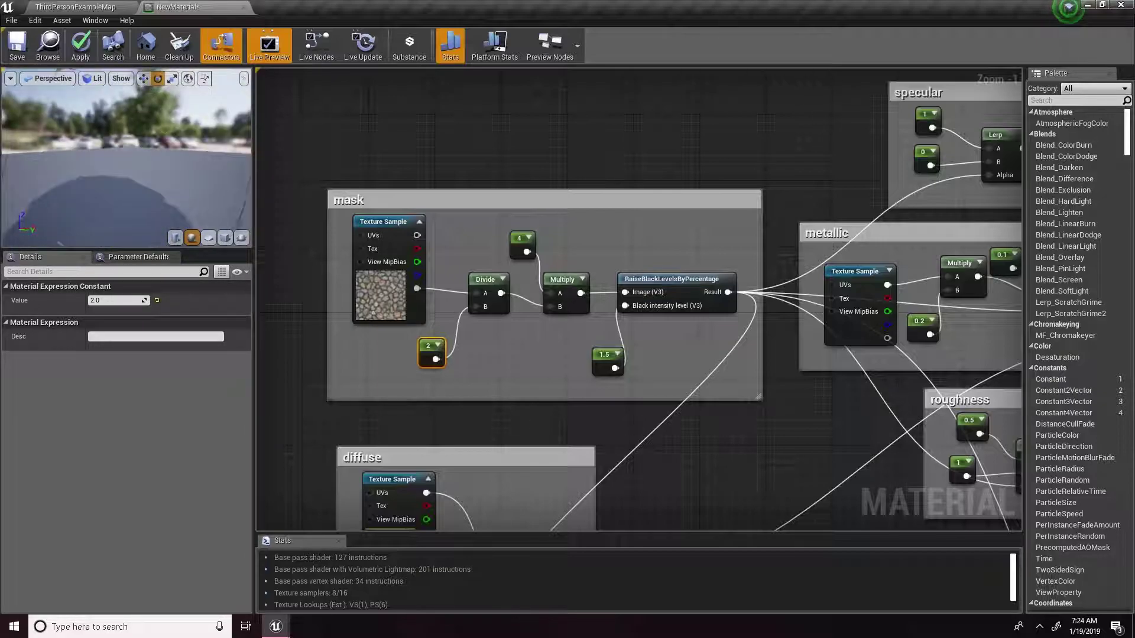
{"action": "scroll", "coordinate": [146, 160], "scroll_direction": "down", "scroll_amount": 4}
{"action": "left_click_drag", "start_coordinate": [147, 159], "coordinate": [124, 137]}
{"action": "scroll", "coordinate": [124, 141], "scroll_direction": "up", "scroll_amount": 4}
- Set the Constant feeding the mask group's Divide to 0.5
{"action": "left_click", "coordinate": [116, 301]}
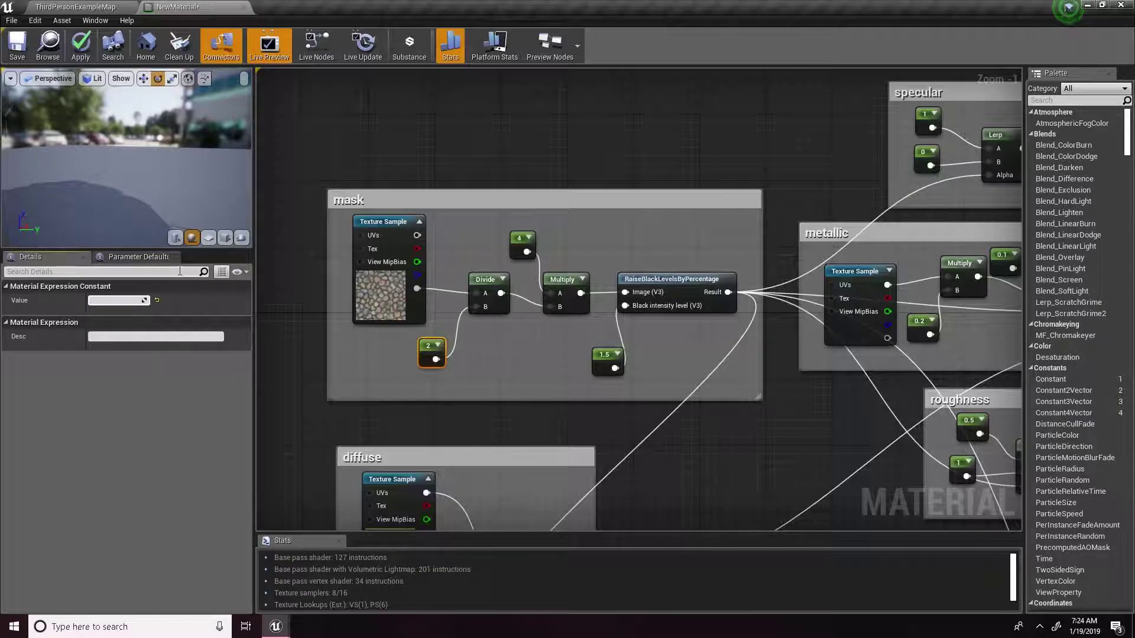
{"action": "type", "text": "0.5"}
{"action": "key", "text": "Return"}
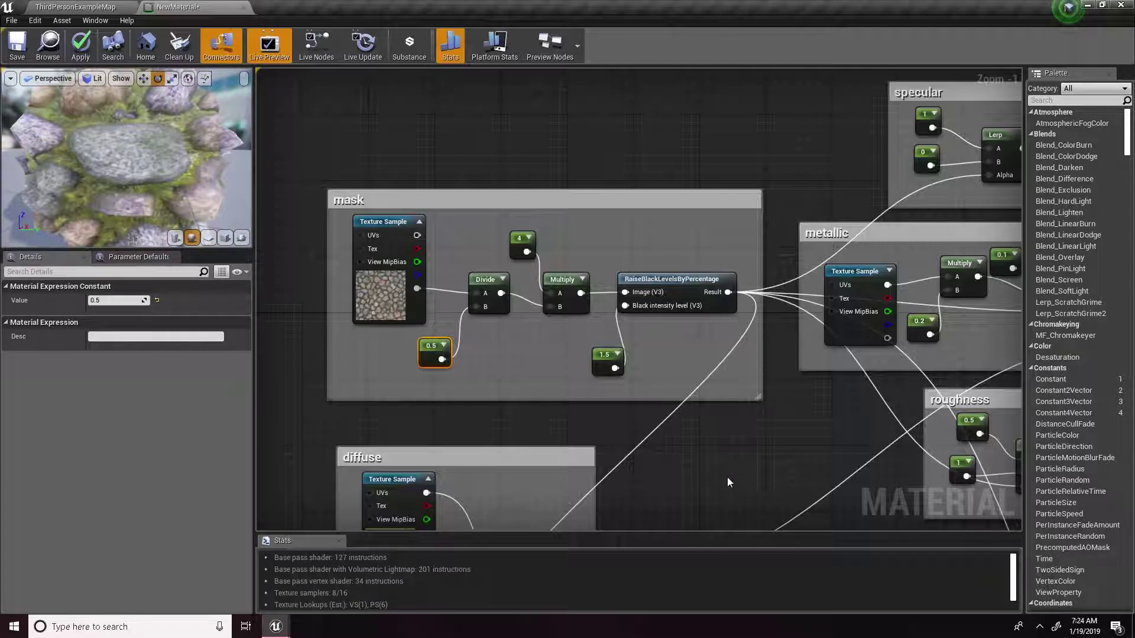
- Examine how the moss and the raised stones blend on the preview sphere, both up close and as a whole
{"action": "scroll", "coordinate": [189, 217], "scroll_direction": "up", "scroll_amount": 3}
{"action": "scroll", "coordinate": [189, 218], "scroll_direction": "down", "scroll_amount": 8}
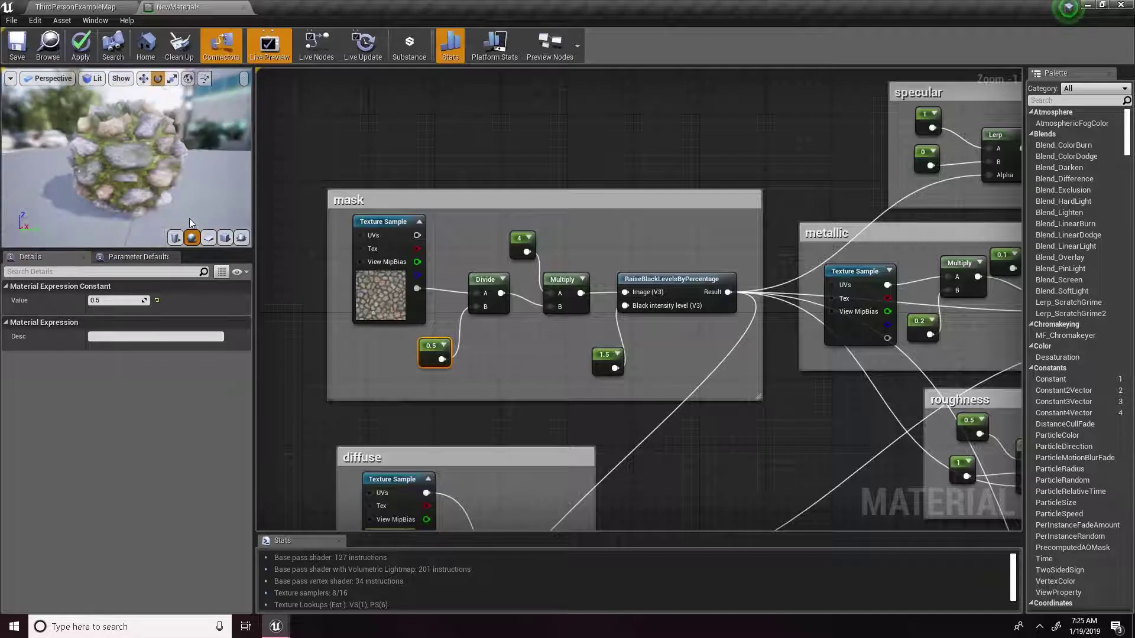
{"action": "left_click_drag", "start_coordinate": [189, 218], "coordinate": [236, 207]}
{"action": "scroll", "coordinate": [189, 217], "scroll_direction": "up", "scroll_amount": 4}
{"action": "scroll", "coordinate": [186, 197], "scroll_direction": "up", "scroll_amount": 4}
{"action": "scroll", "coordinate": [188, 196], "scroll_direction": "down", "scroll_amount": 3}
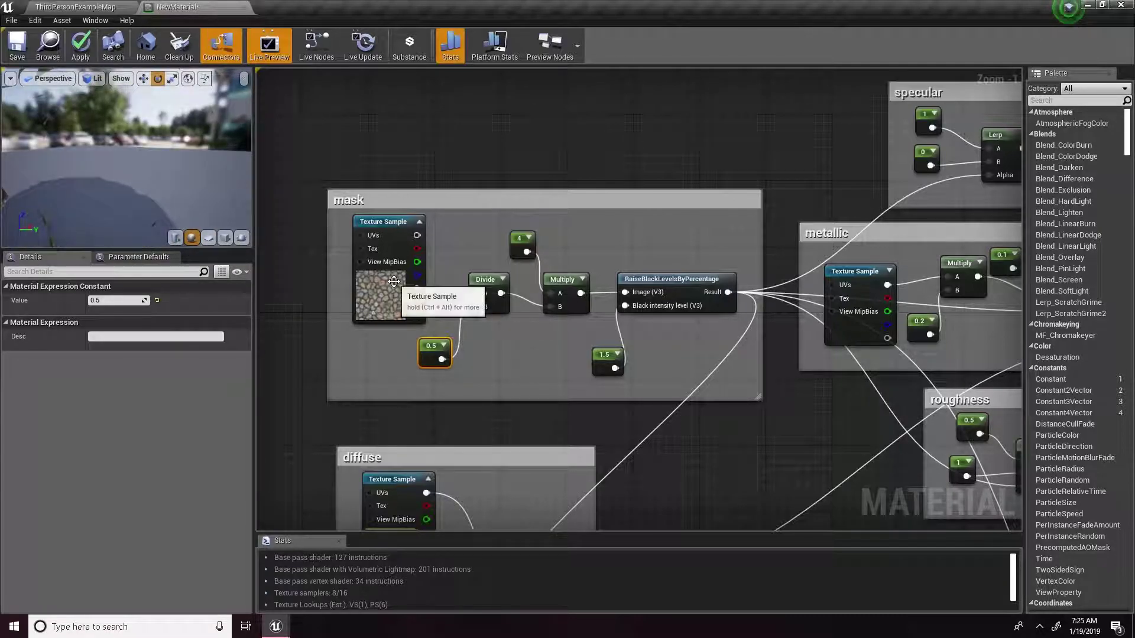
{"action": "scroll", "coordinate": [136, 213], "scroll_direction": "up", "scroll_amount": 3}
{"action": "scroll", "coordinate": [213, 240], "scroll_direction": "down", "scroll_amount": 3}
- Review the graph from the mask to the NewMaterial output node and inspect the preview sphere from several sides
{"action": "right_click_drag", "start_coordinate": [717, 373], "coordinate": [600, 261]}
{"action": "scroll", "coordinate": [601, 260], "scroll_direction": "down", "scroll_amount": 2}
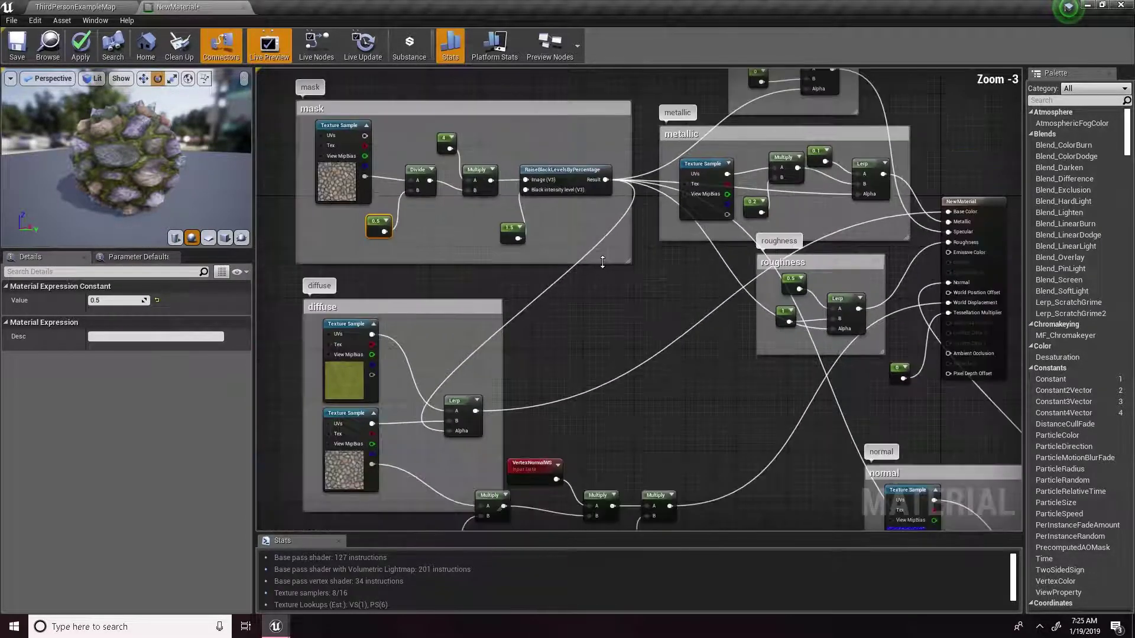
{"action": "right_click_drag", "start_coordinate": [642, 304], "coordinate": [467, 324]}
{"action": "mouse_move", "coordinate": [164, 160]}
{"action": "right_mouse_down"}
{"action": "mouse_move", "coordinate": [184, 228]}
{"action": "mouse_move", "coordinate": [173, 159]}
{"action": "right_mouse_up"}
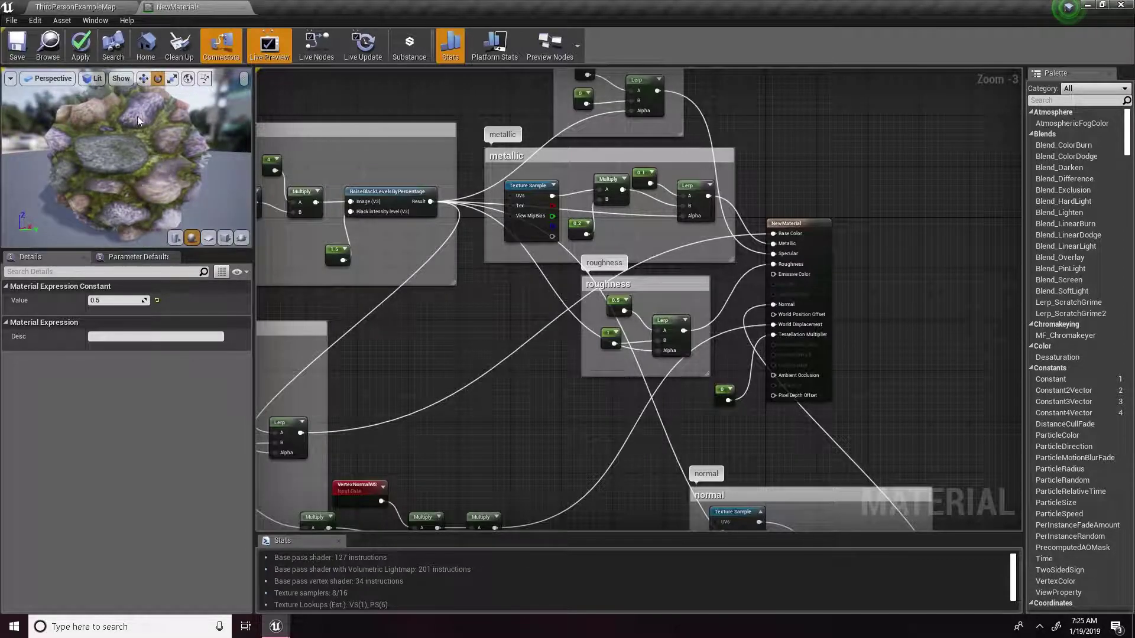
{"action": "left_click_drag", "start_coordinate": [98, 121], "coordinate": [102, 153]}
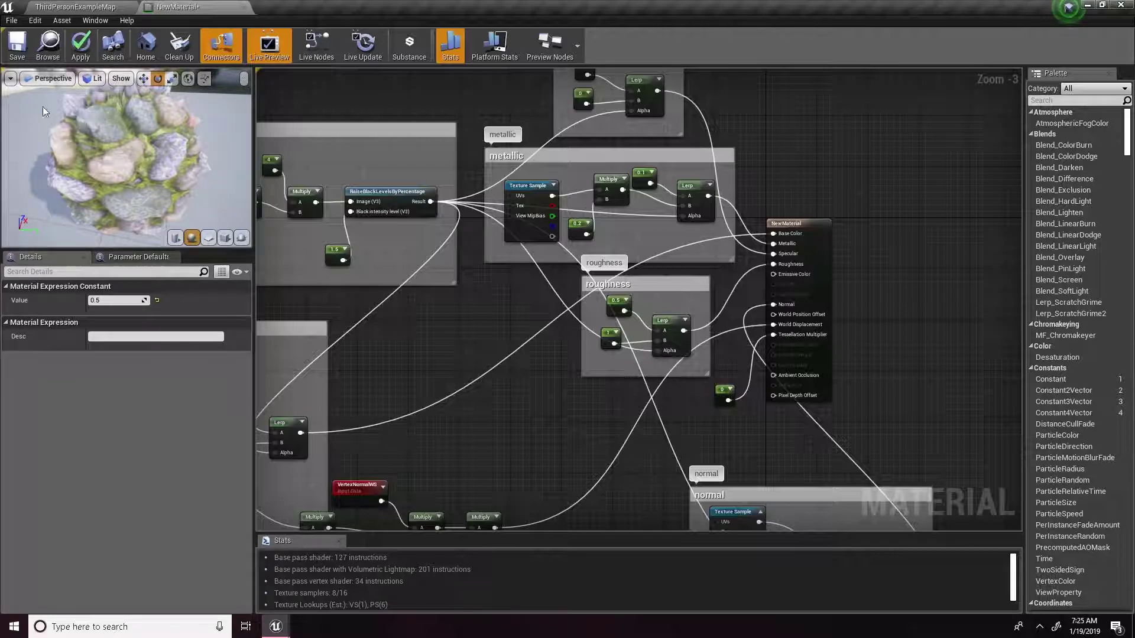
{"action": "mouse_move", "coordinate": [140, 136]}
{"action": "left_mouse_down"}
{"action": "mouse_move", "coordinate": [142, 105]}
{"action": "mouse_move", "coordinate": [140, 147]}
{"action": "left_mouse_up"}
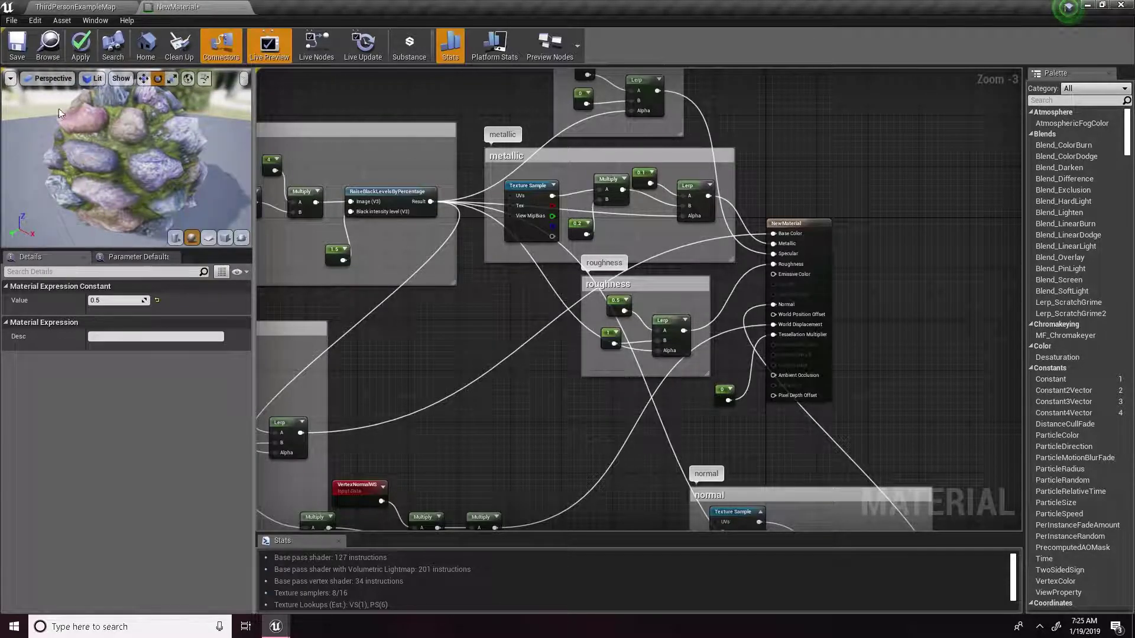
{"action": "left_click_drag", "start_coordinate": [59, 108], "coordinate": [79, 108]}
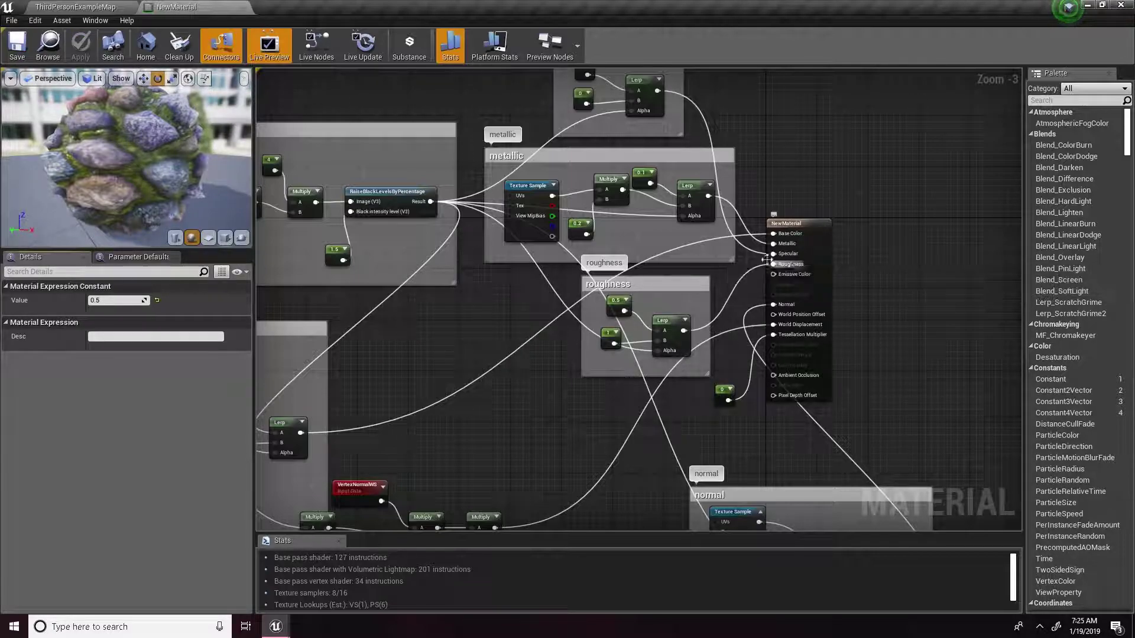
- Close the material editor and assign NewMaterial to Element 0 of the level's Floor mesh
{"action": "left_click", "coordinate": [244, 9]}
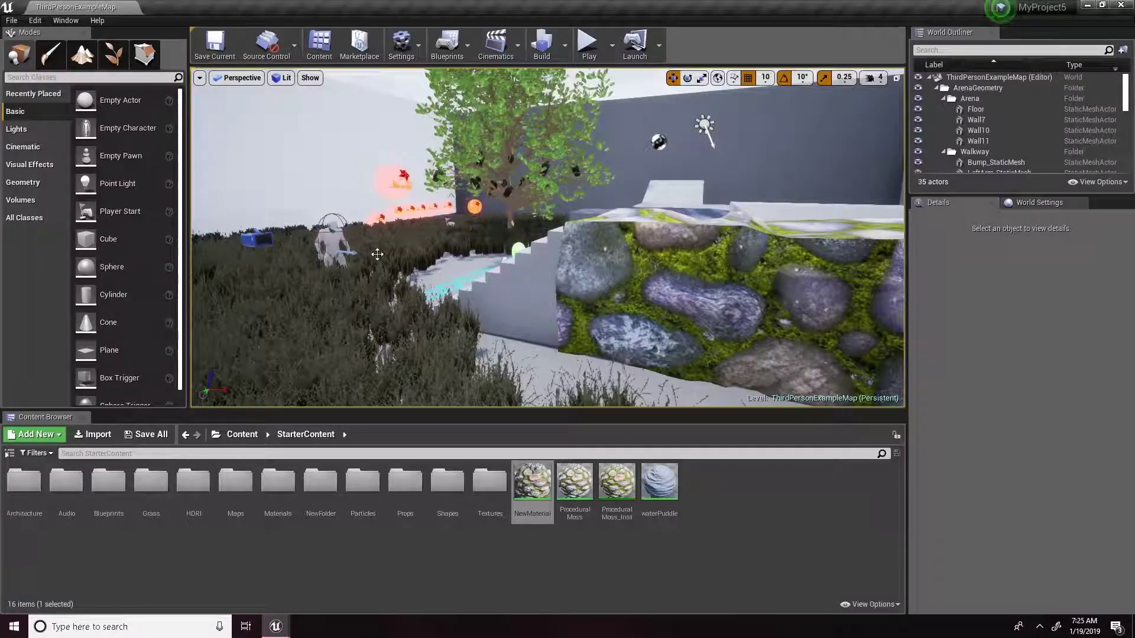
{"action": "right_click_drag", "start_coordinate": [425, 232], "coordinate": [437, 260]}
{"action": "left_click", "coordinate": [432, 249]}
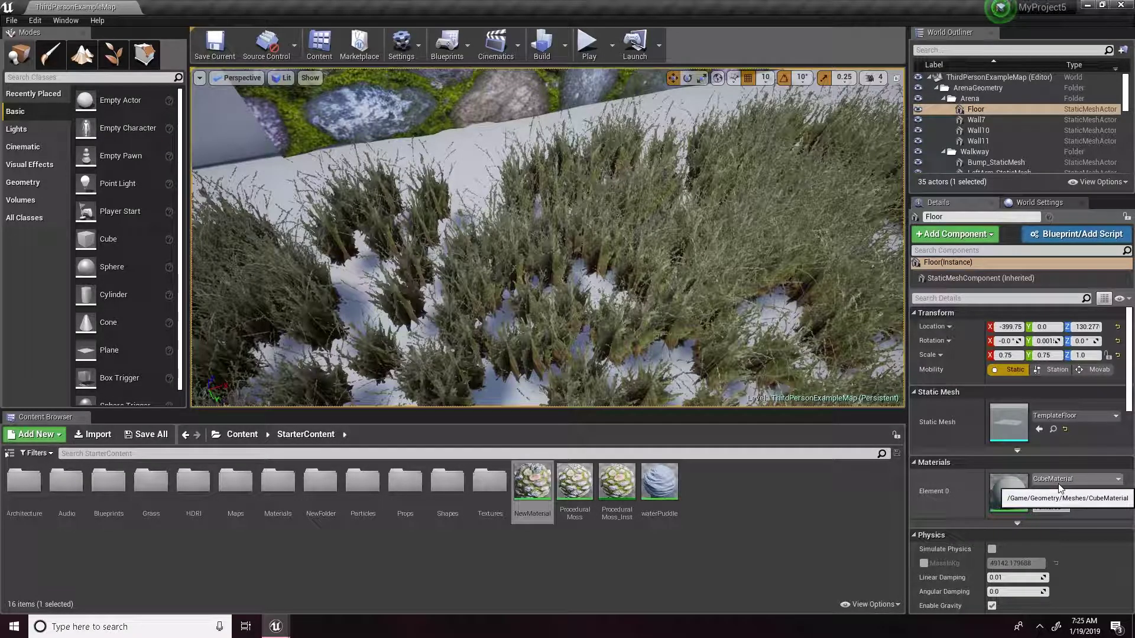
{"action": "left_click_drag", "start_coordinate": [532, 482], "coordinate": [1011, 491]}
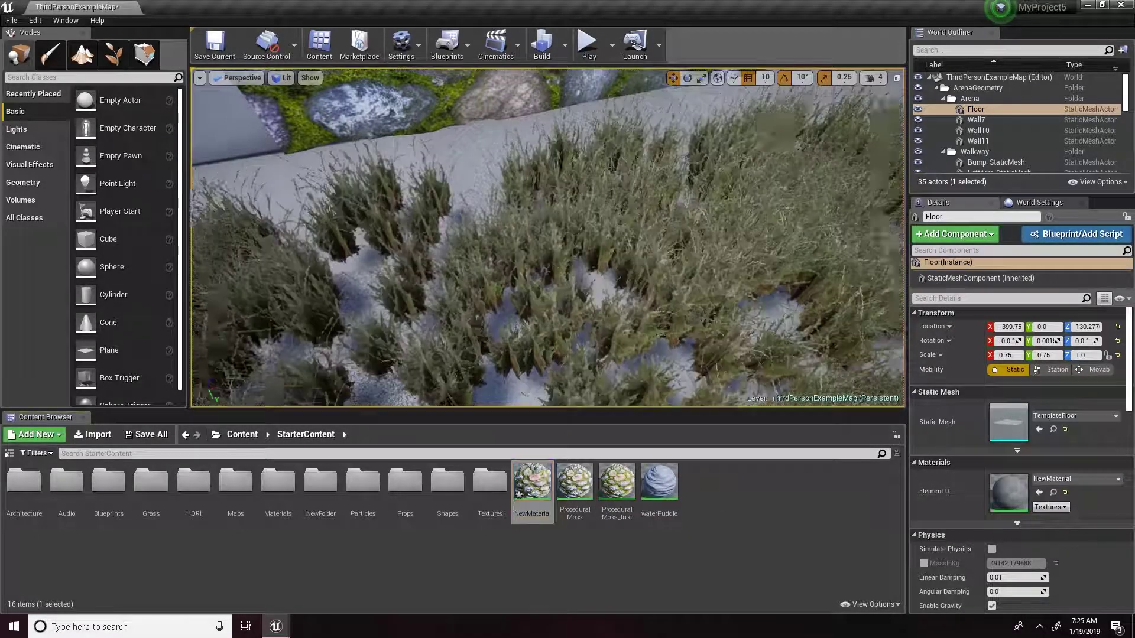
- Inspect the displaced moss and cobblestones across the level's floor, with a brief look back at NewMaterial's graph
{"action": "right_click_drag", "start_coordinate": [547, 237], "coordinate": [547, 272]}
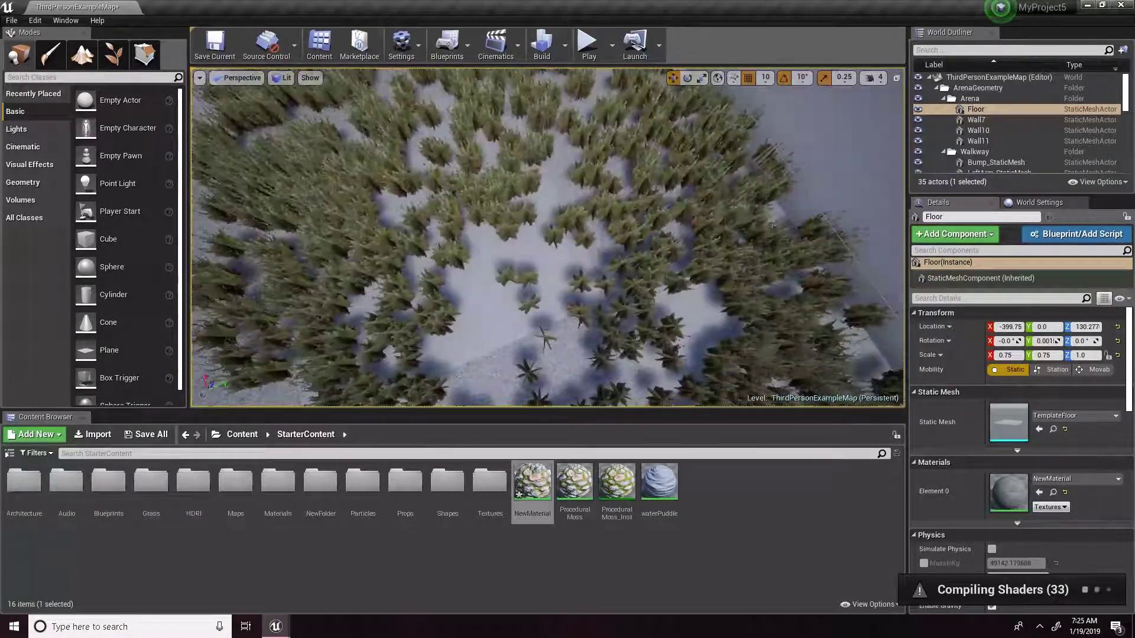
{"action": "right_click_drag", "start_coordinate": [628, 258], "coordinate": [550, 242]}
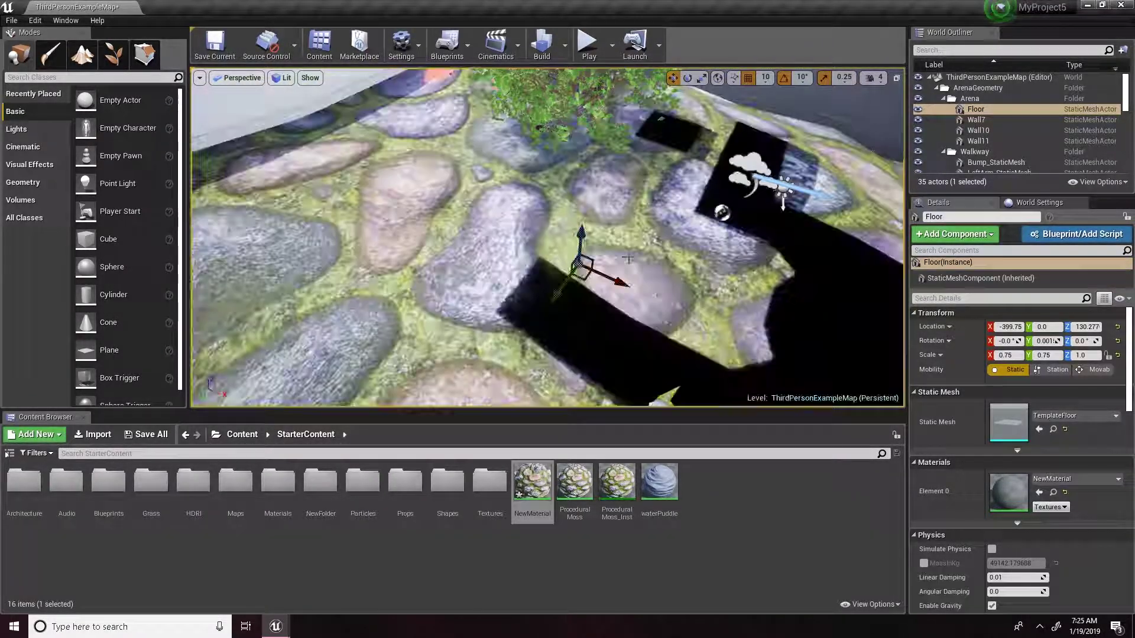
{"action": "right_click_drag", "start_coordinate": [667, 288], "coordinate": [712, 278]}
{"action": "right_click_drag", "start_coordinate": [568, 260], "coordinate": [532, 237]}
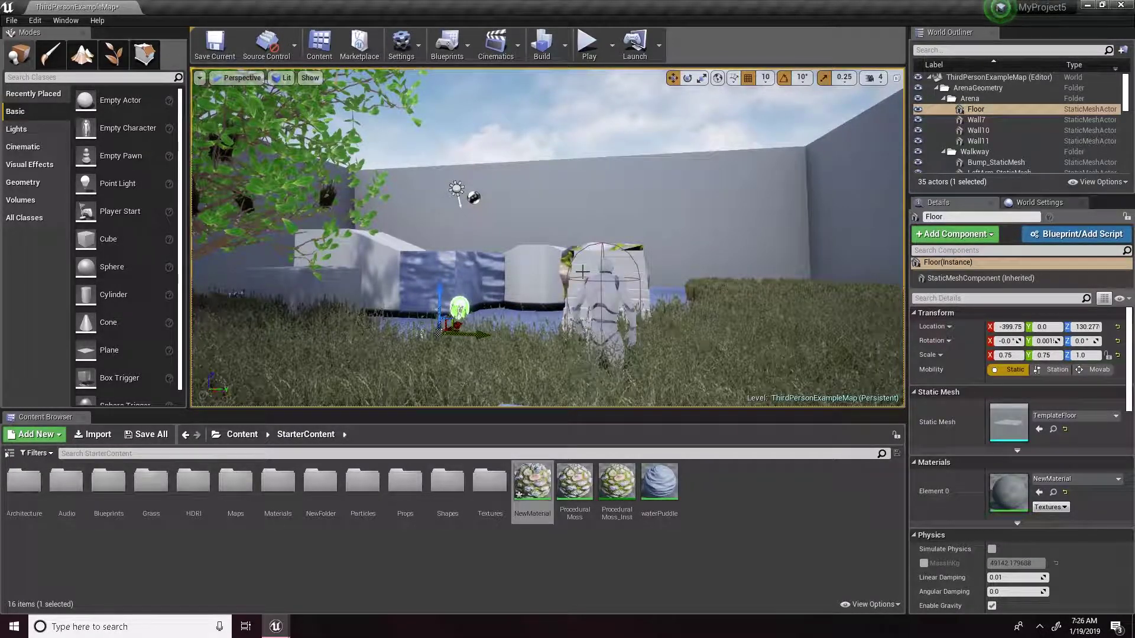
{"action": "double_click", "coordinate": [533, 483]}
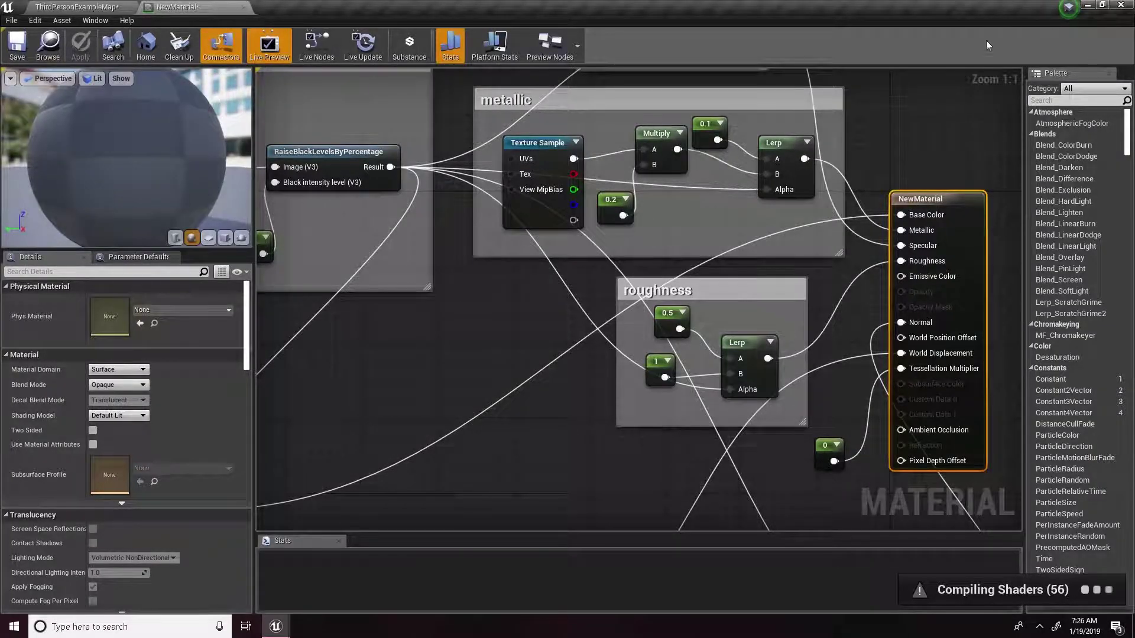
{"action": "left_click", "coordinate": [248, 9]}
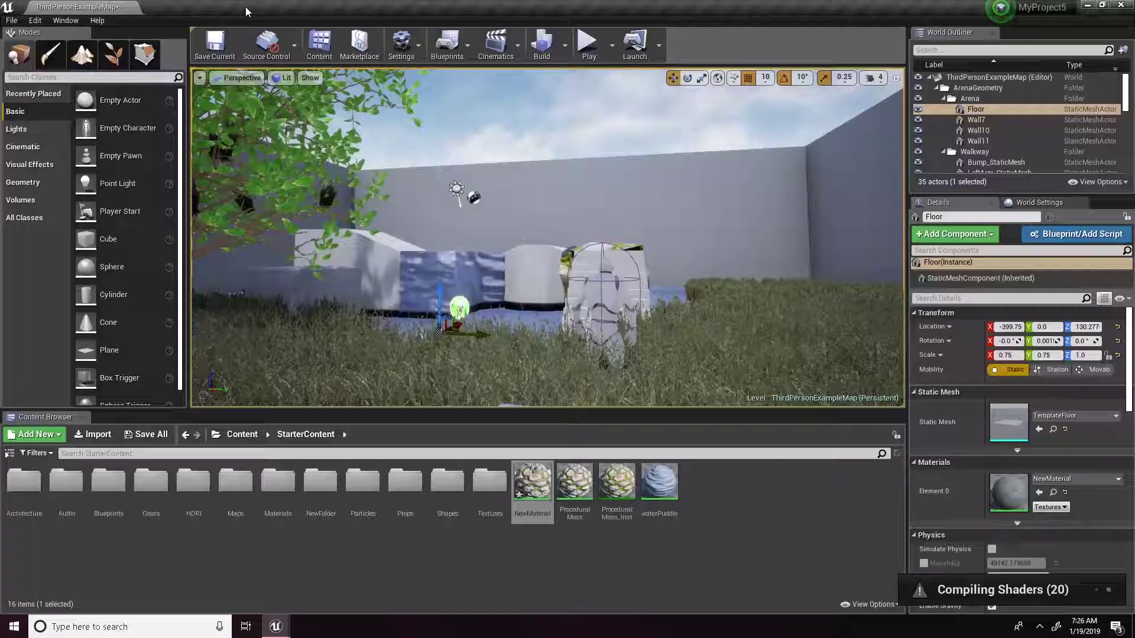
{"action": "right_click_drag", "start_coordinate": [532, 237], "coordinate": [485, 331]}
{"action": "mouse_move", "coordinate": [541, 269]}
{"action": "right_mouse_down"}
{"action": "mouse_move", "coordinate": [529, 230]}
{"action": "mouse_move", "coordinate": [467, 248]}
{"action": "mouse_move", "coordinate": [482, 266]}
{"action": "mouse_move", "coordinate": [464, 272]}
{"action": "mouse_move", "coordinate": [532, 263]}
{"action": "right_mouse_up"}
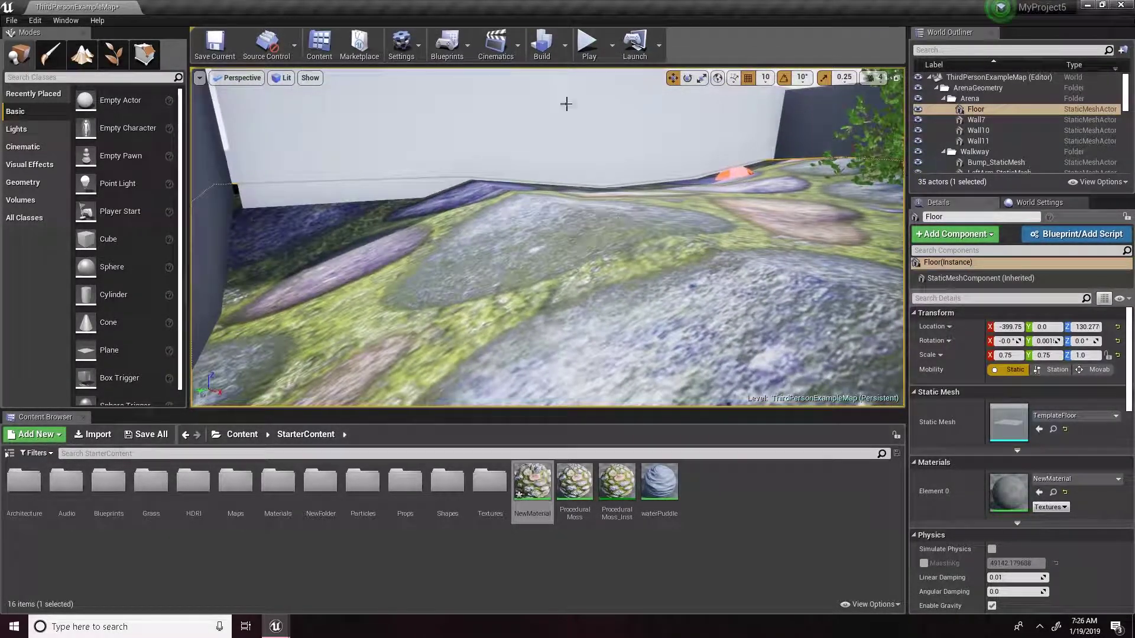